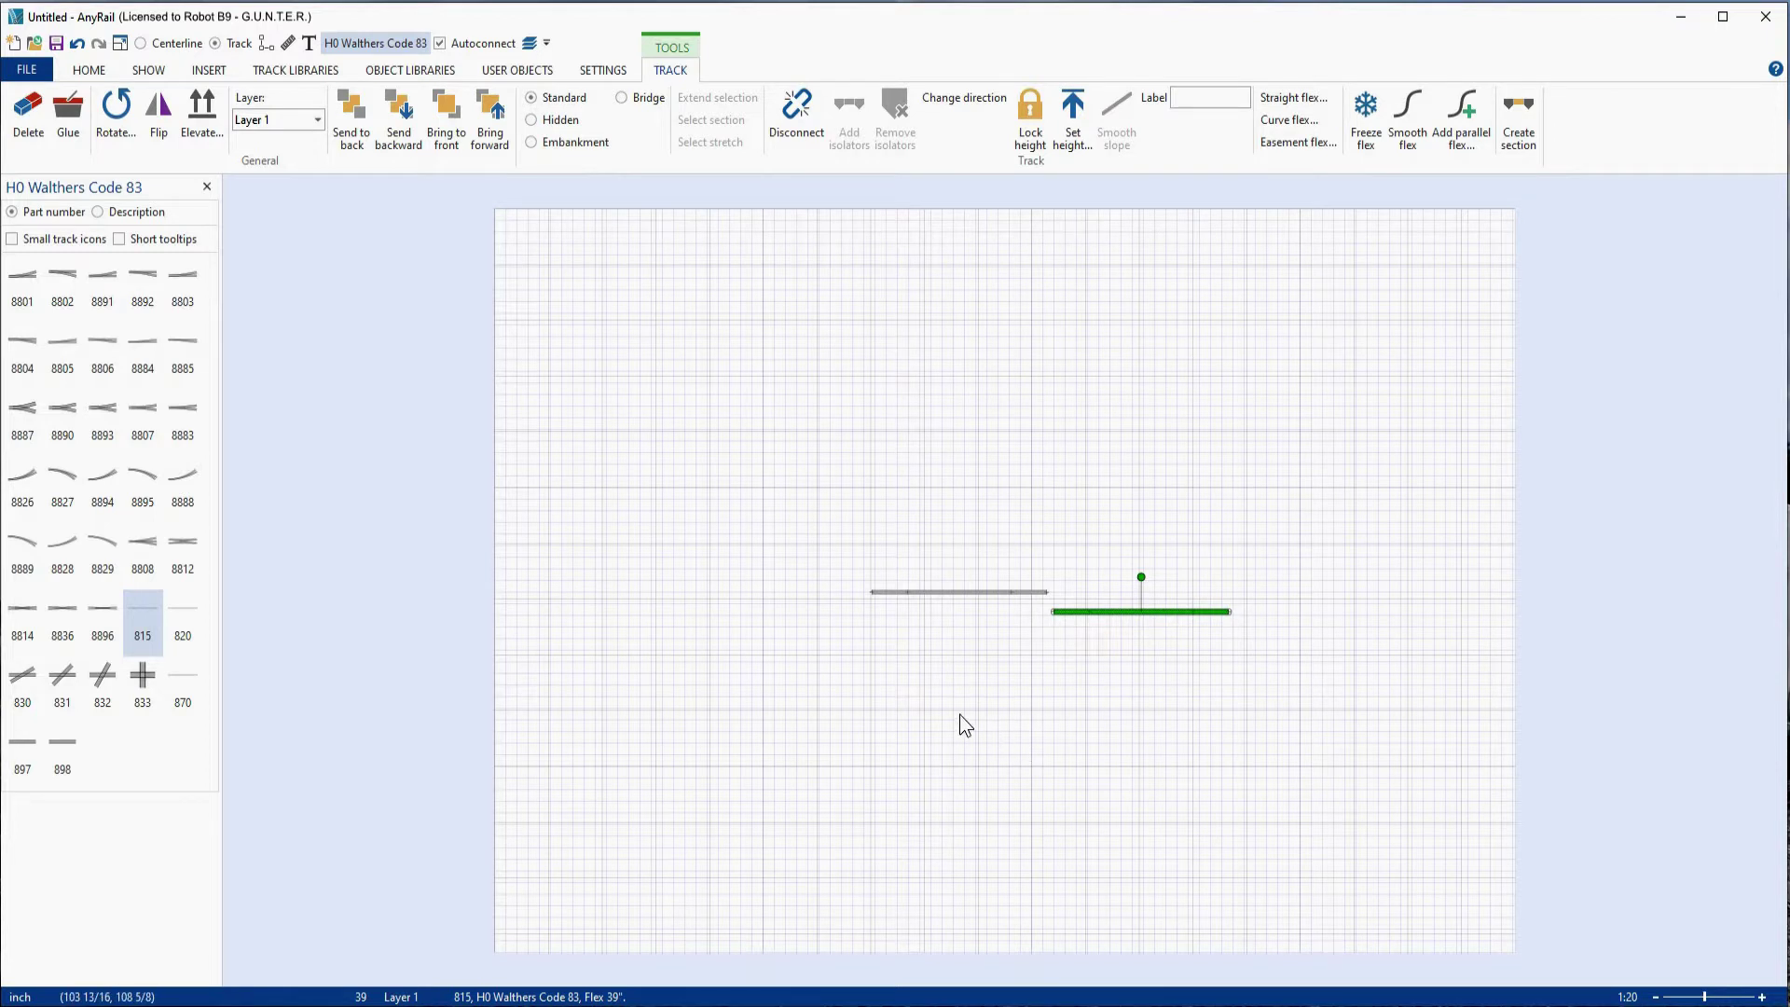
Step: Try adding a parallel flex track at a distance of 2.5 inches above the left straight track, and undo it
left_click(965, 595)
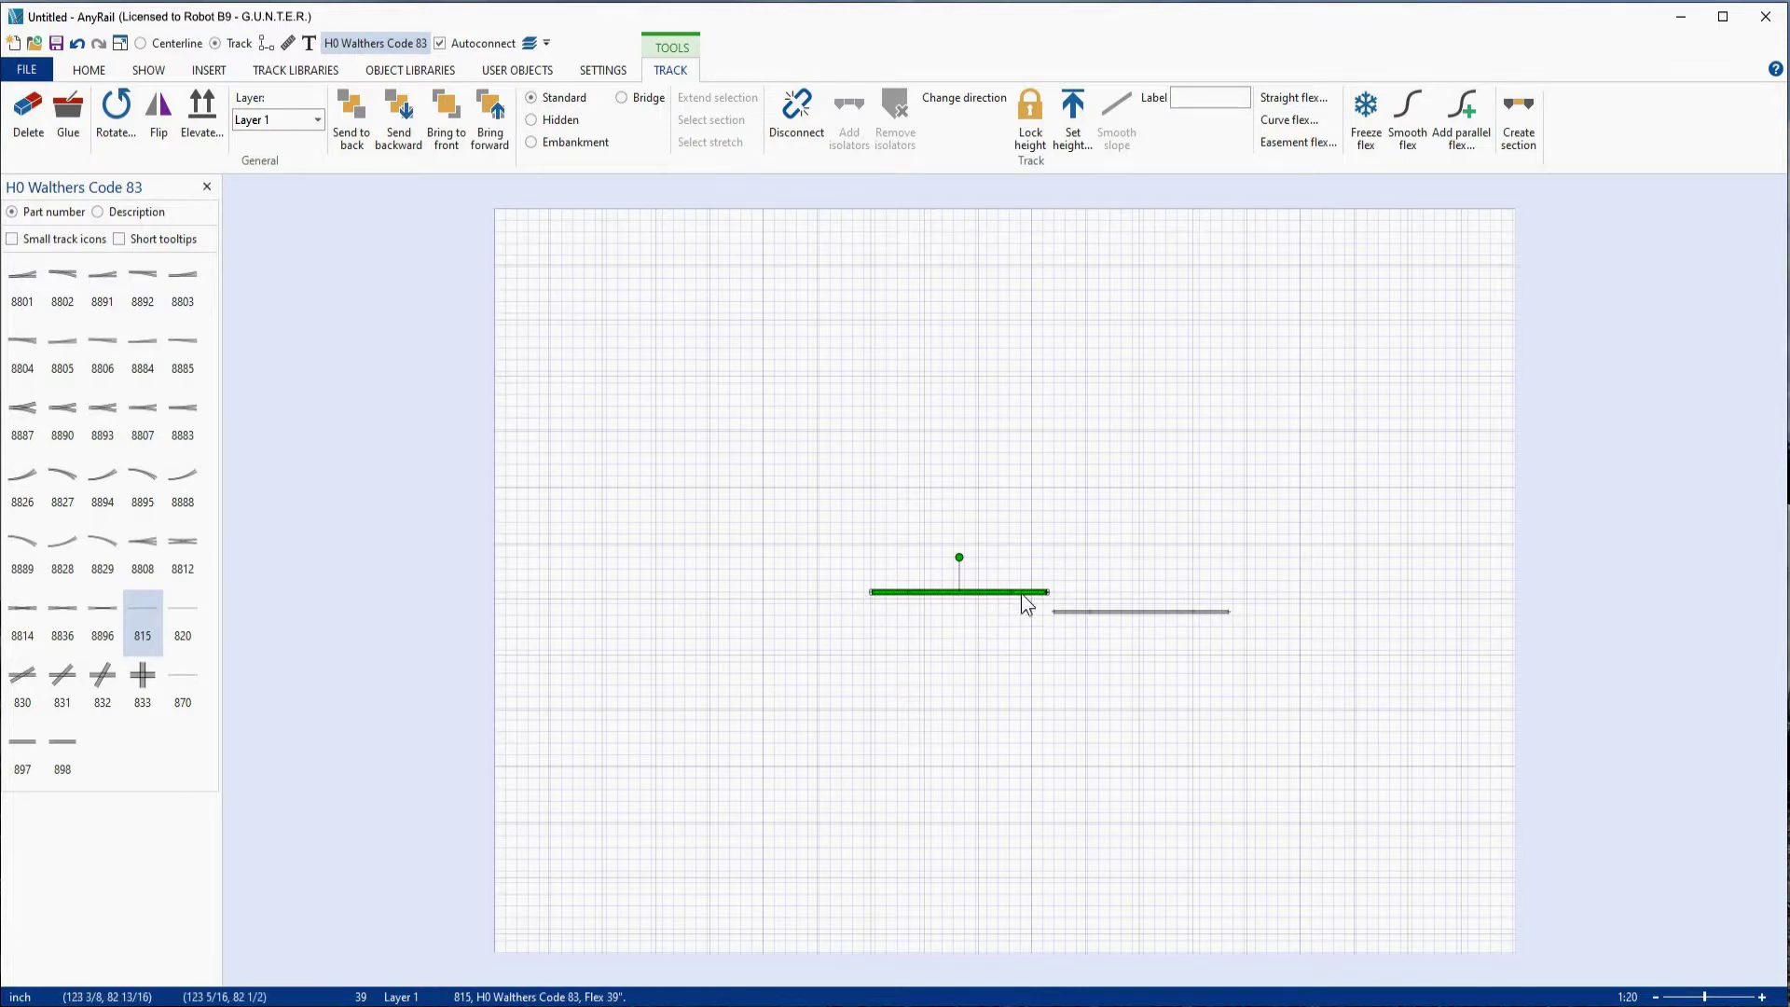
right_click(980, 592)
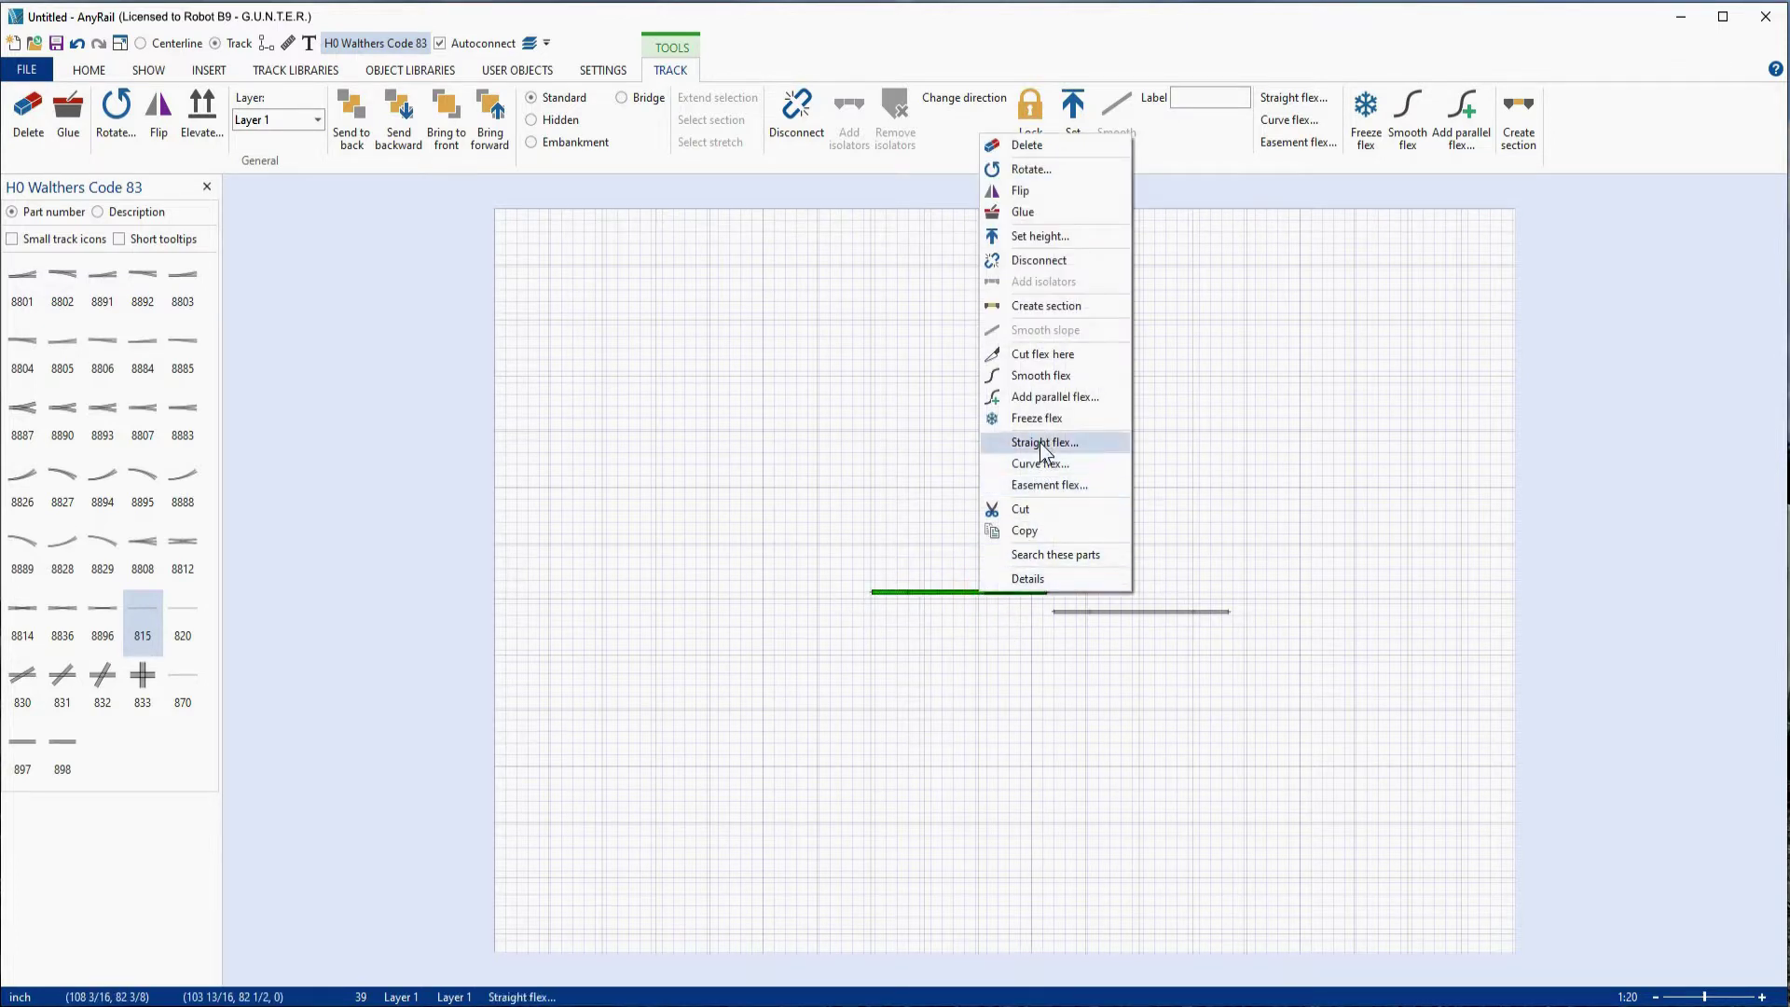
left_click(1049, 395)
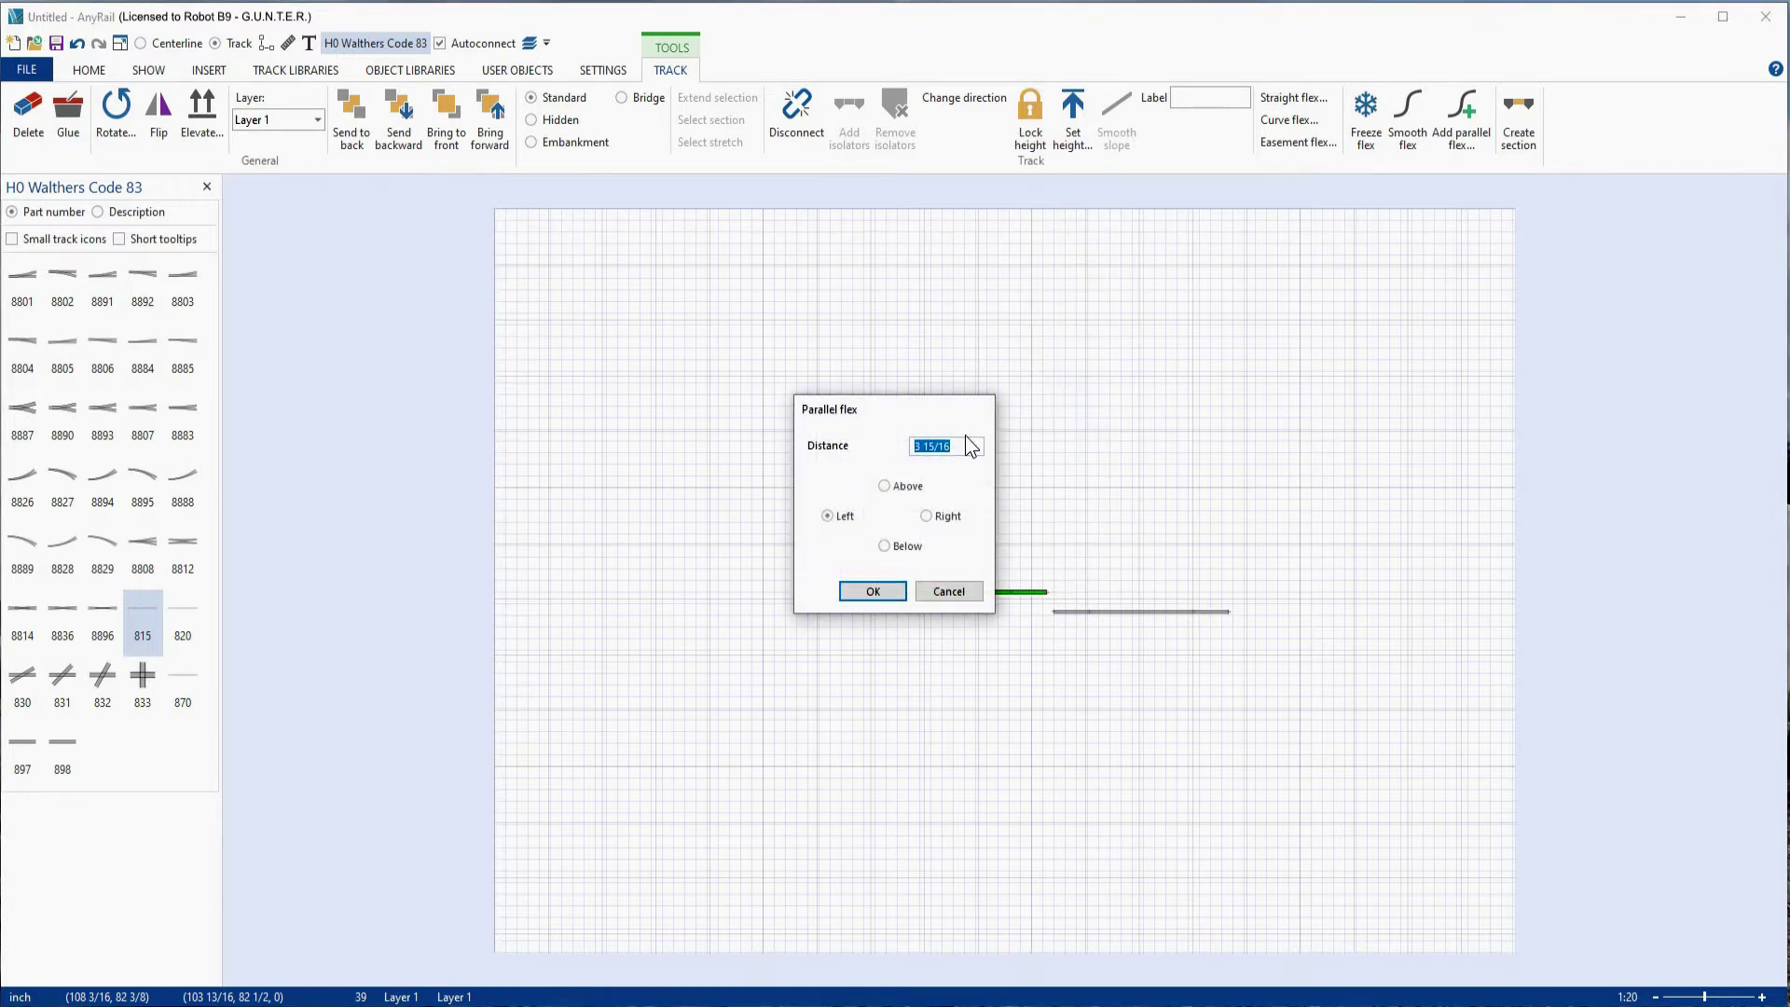
left_click_drag(969, 446, 923, 447)
type("2.5")
left_click(875, 592)
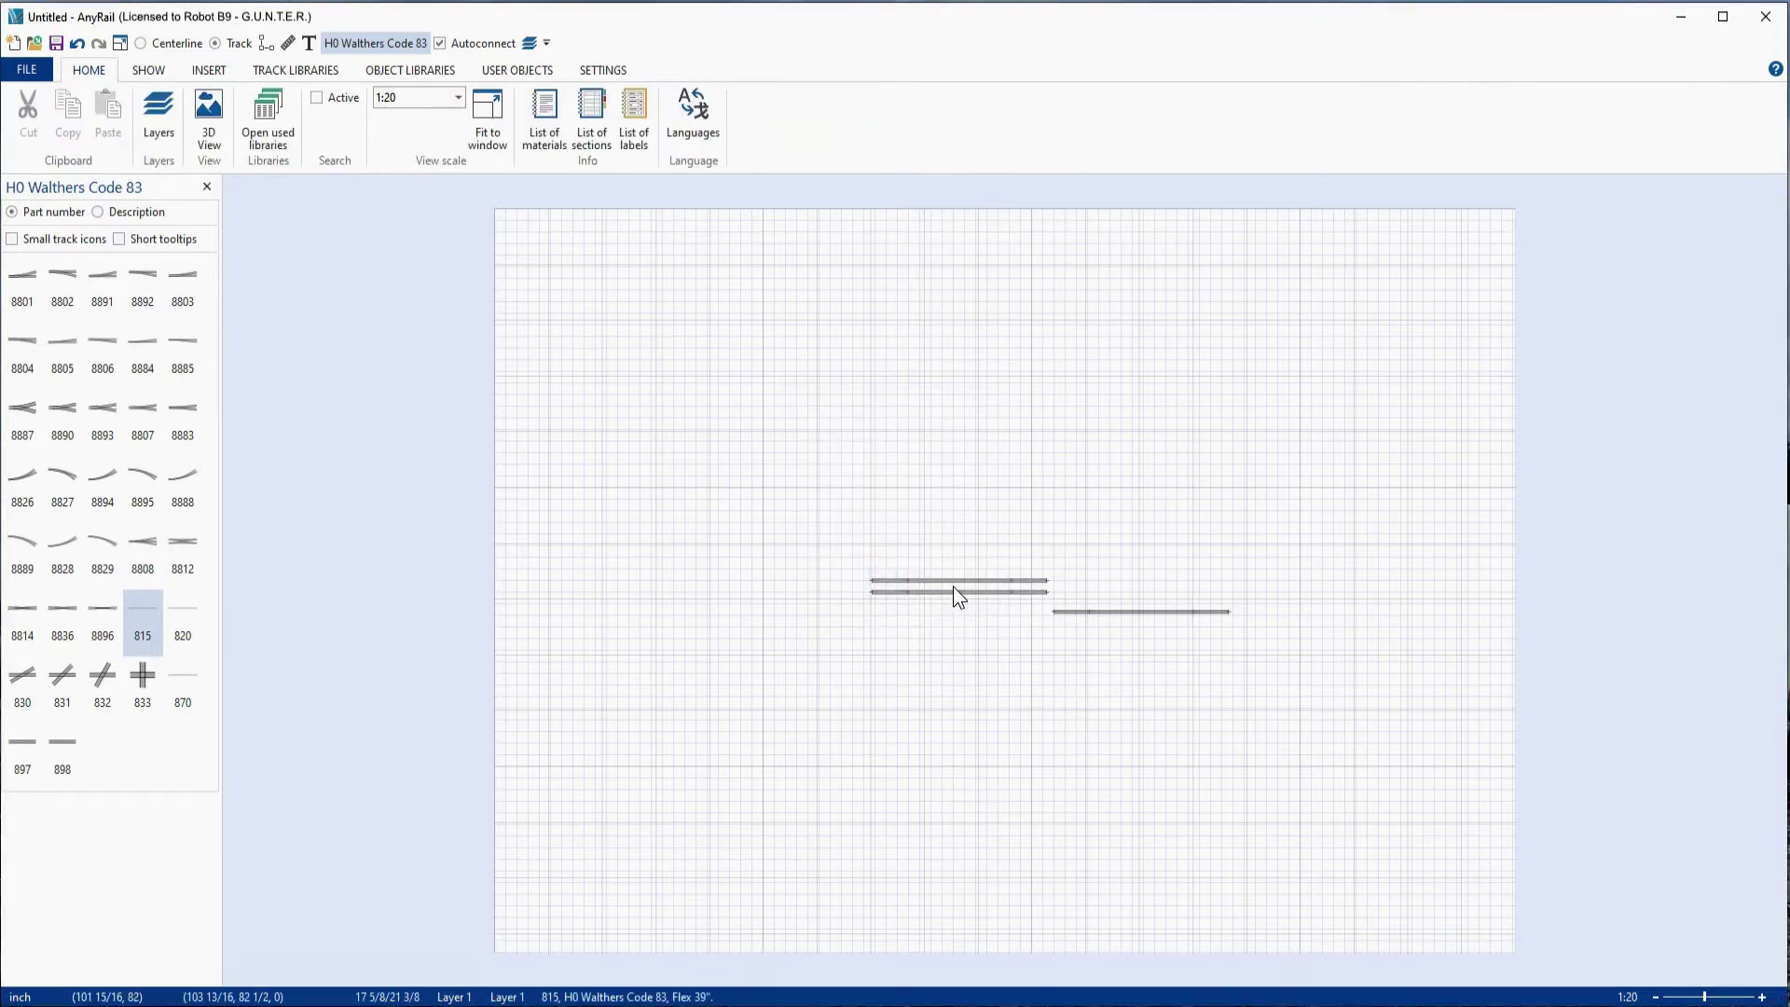
key("ctrl+z")
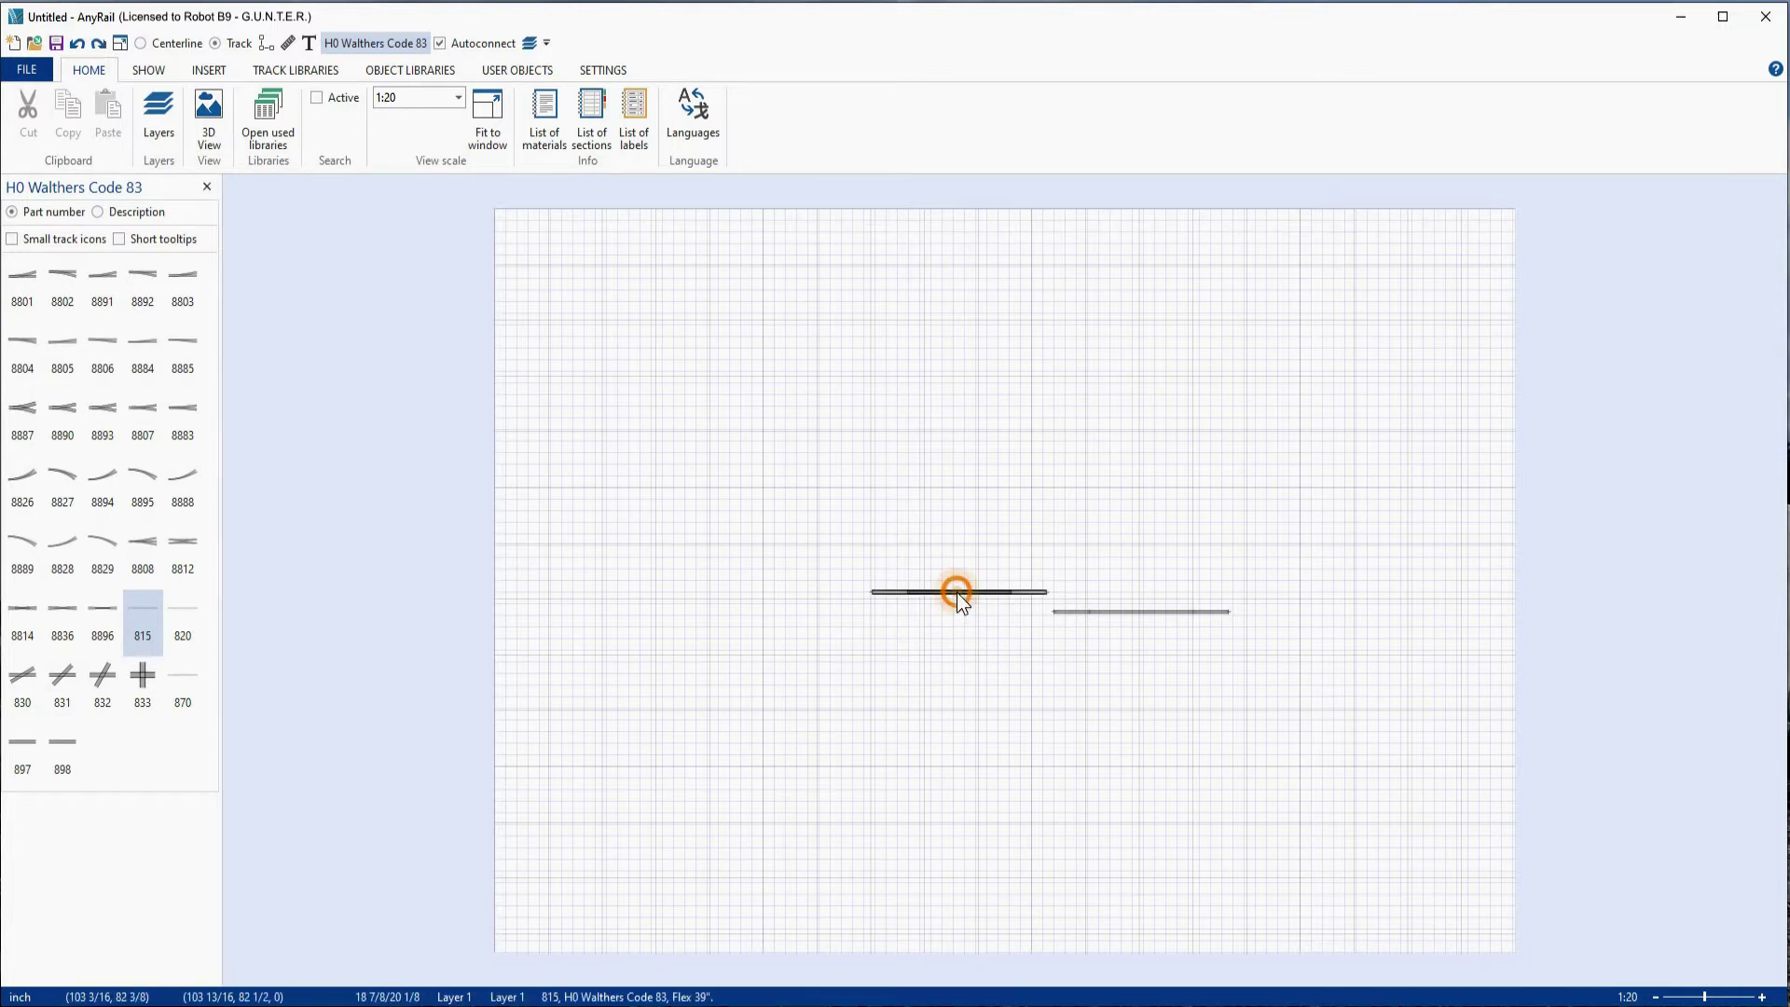
Step: Add a parallel flex track to the left straight track, placed above it at a distance of 2 1/2 inches
right_click(957, 591)
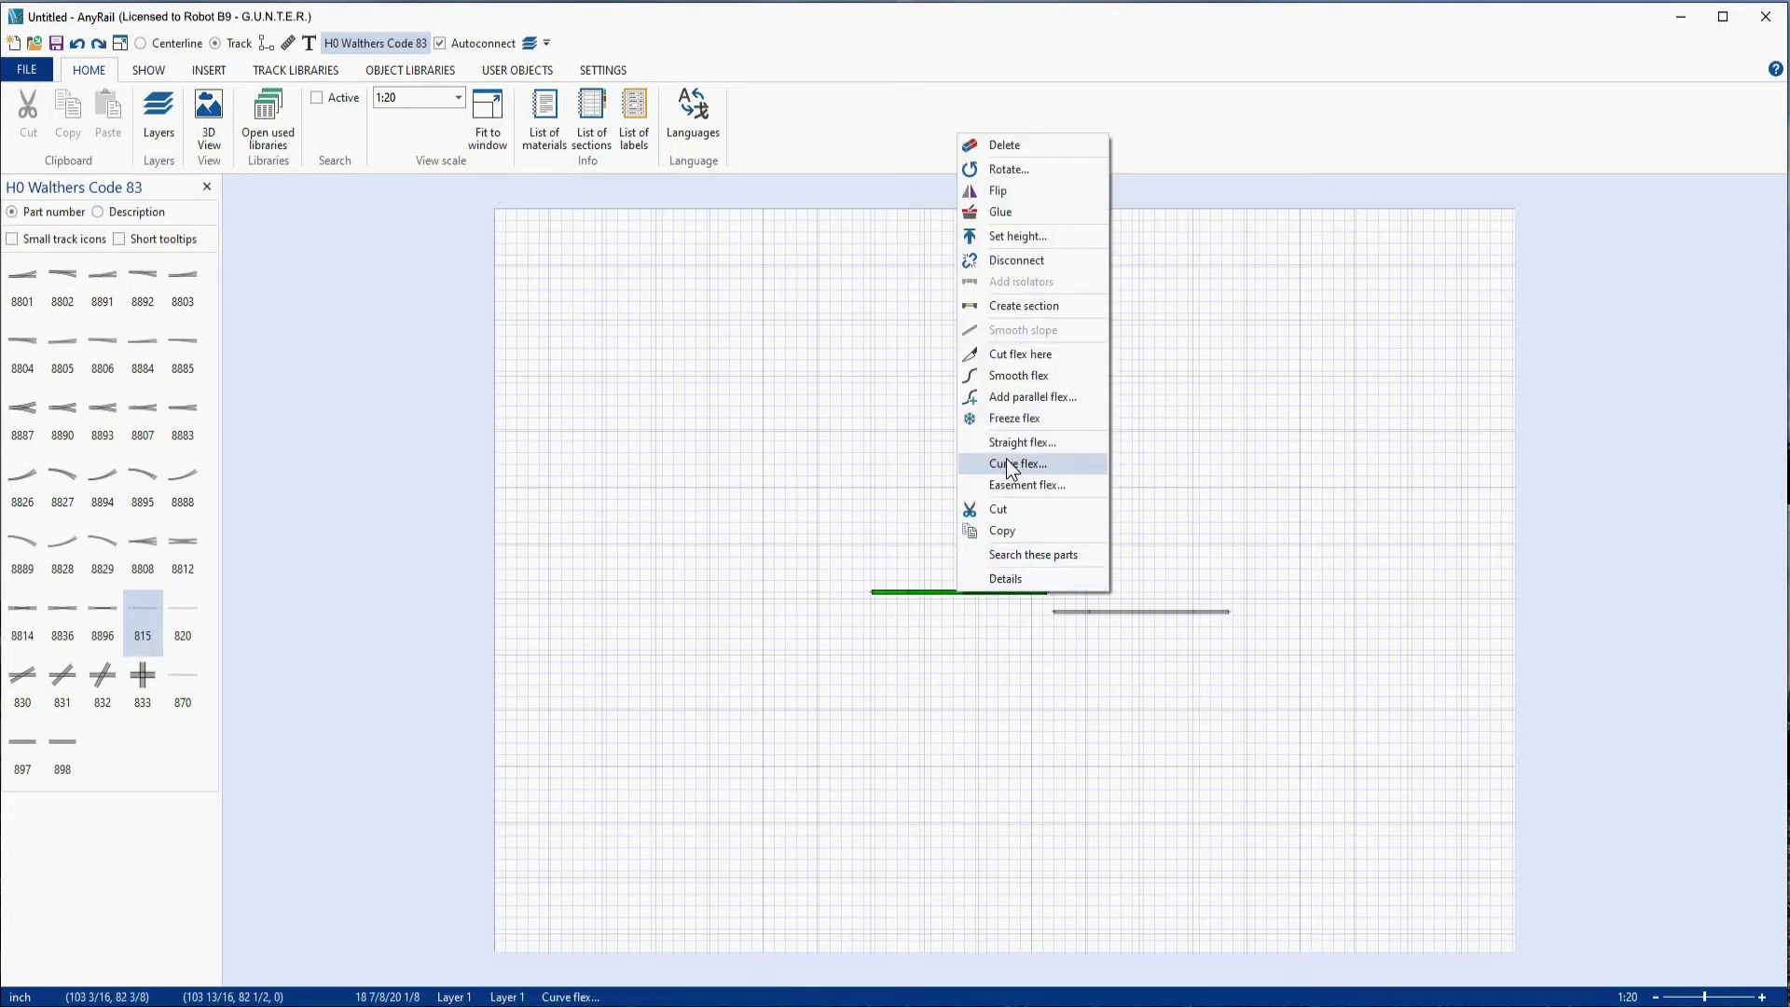
left_click(1018, 395)
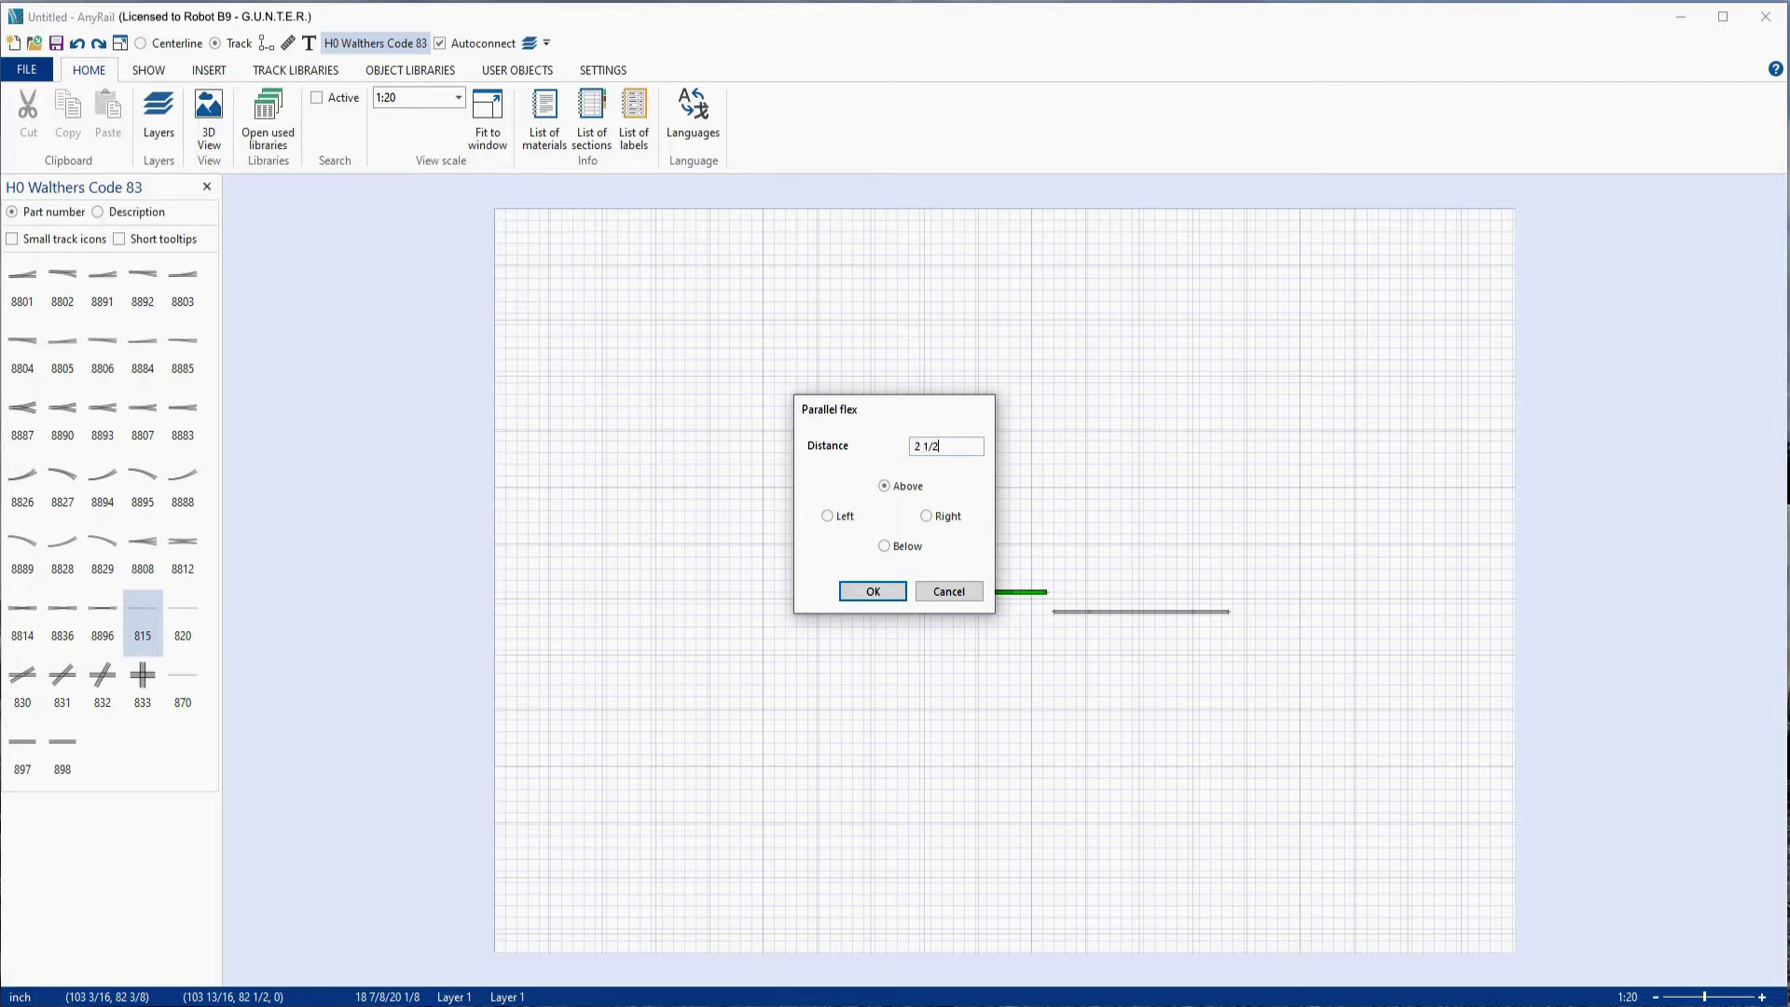
left_click(866, 595)
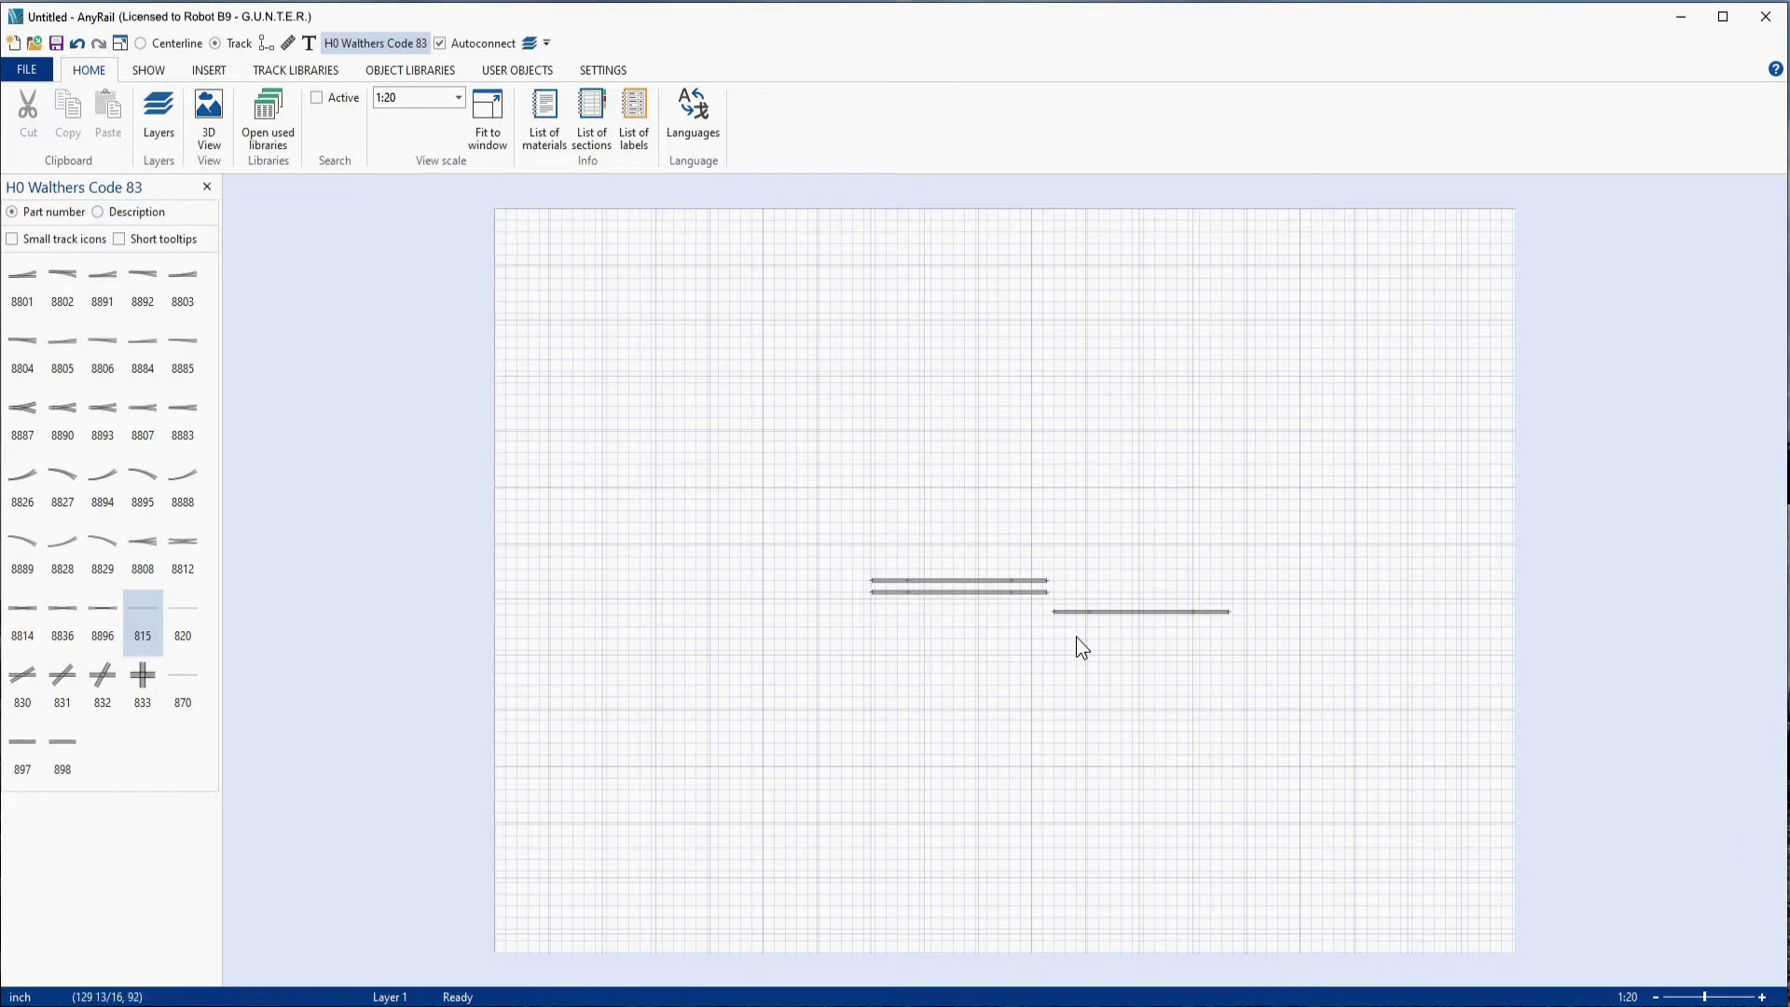
Step: Connect the loose flex track to the right end of the lower line and extend the upper line with a new 815 flex track
mouse_move(1112, 614)
left_mouse_down()
mouse_move(1128, 597)
mouse_move(1108, 595)
left_mouse_up()
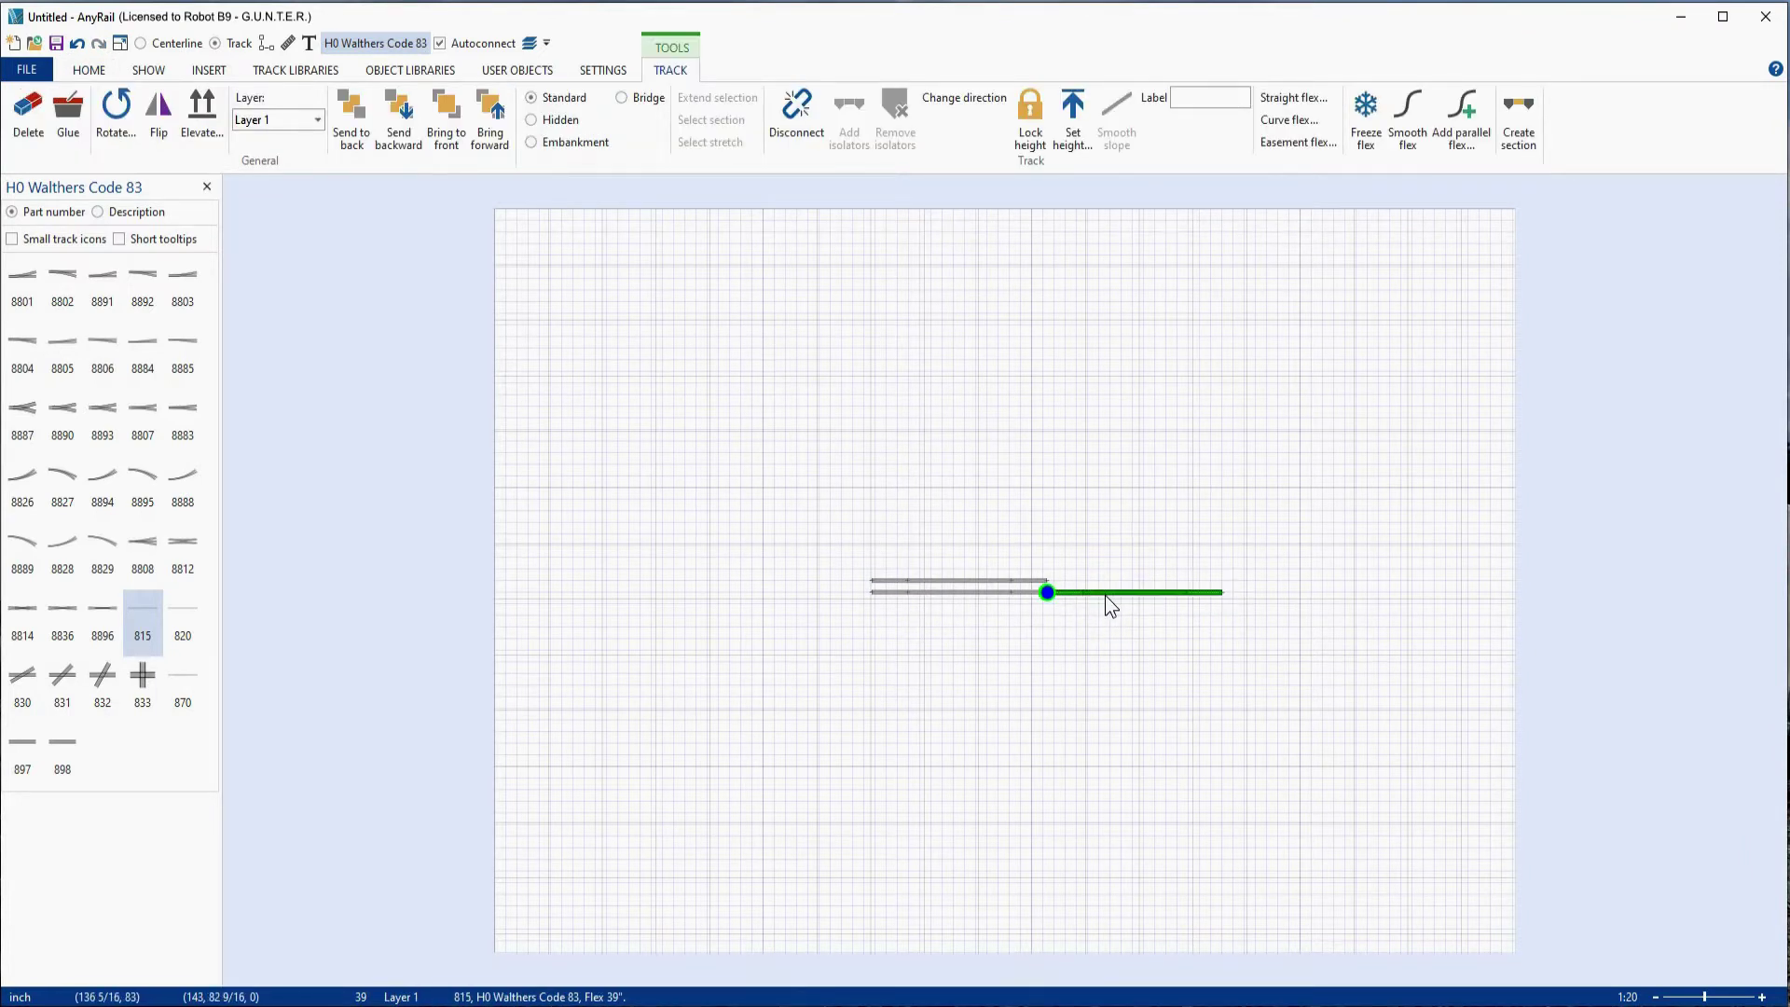
key("Escape")
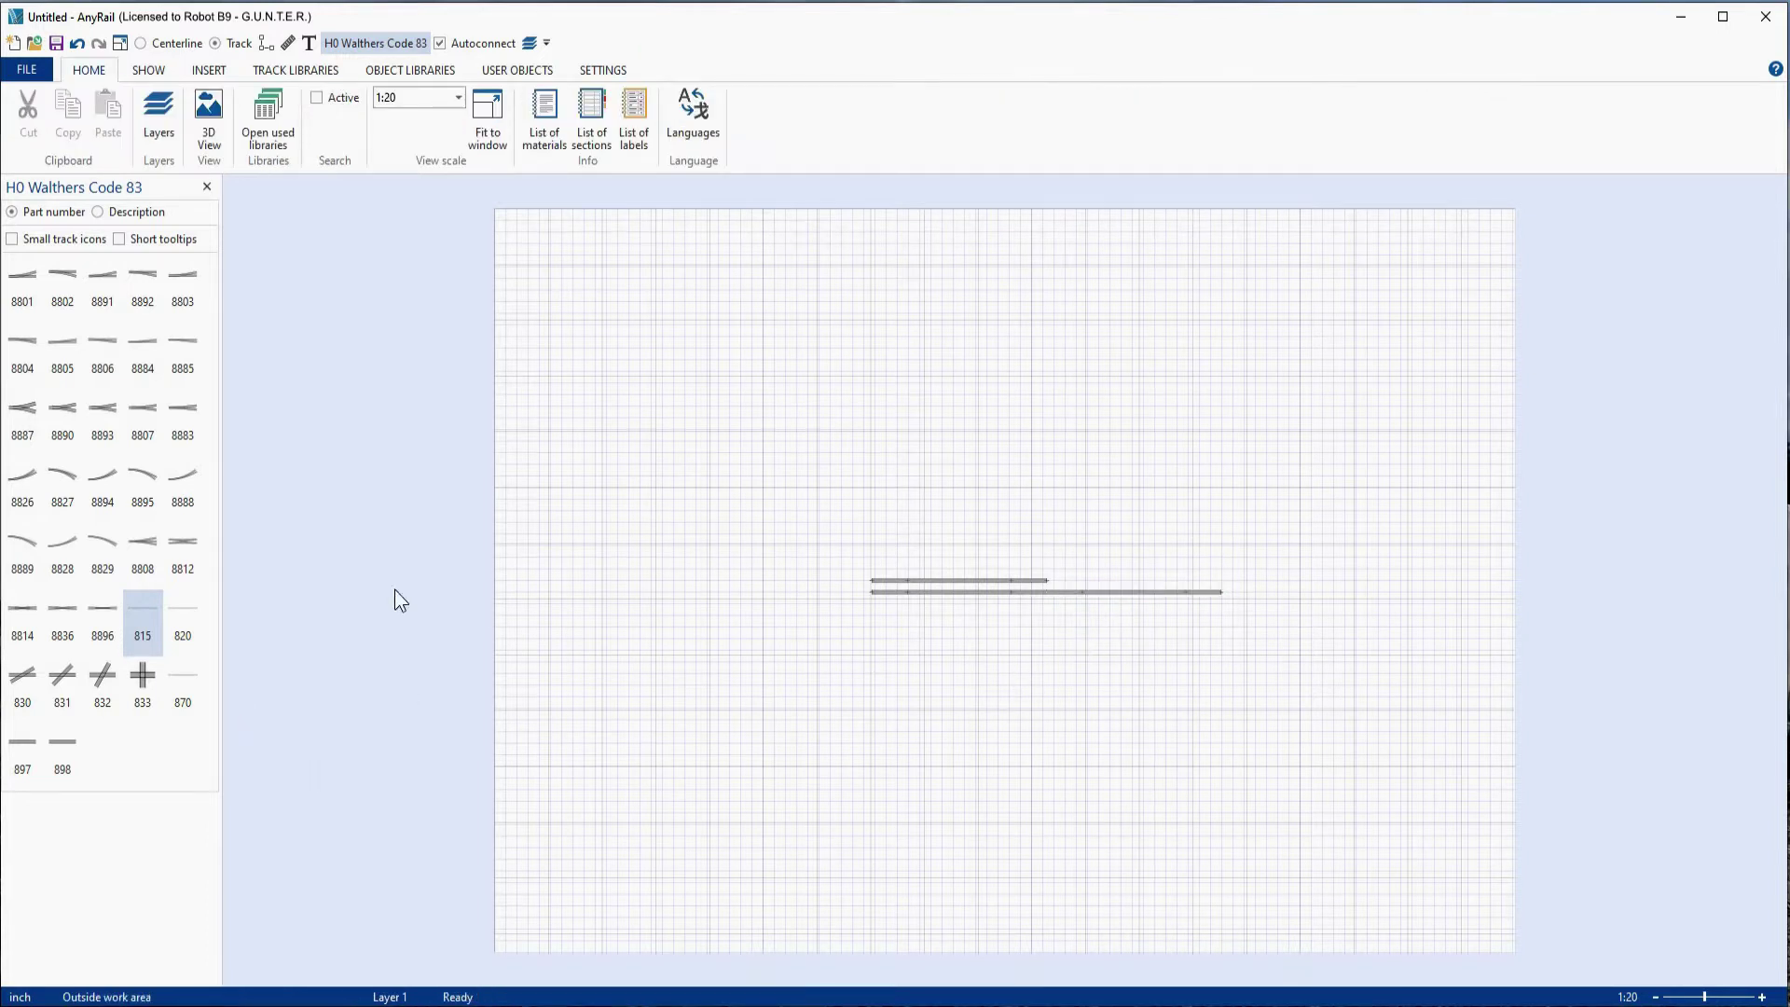
left_click(136, 623)
left_click_drag(793, 459, 1098, 585)
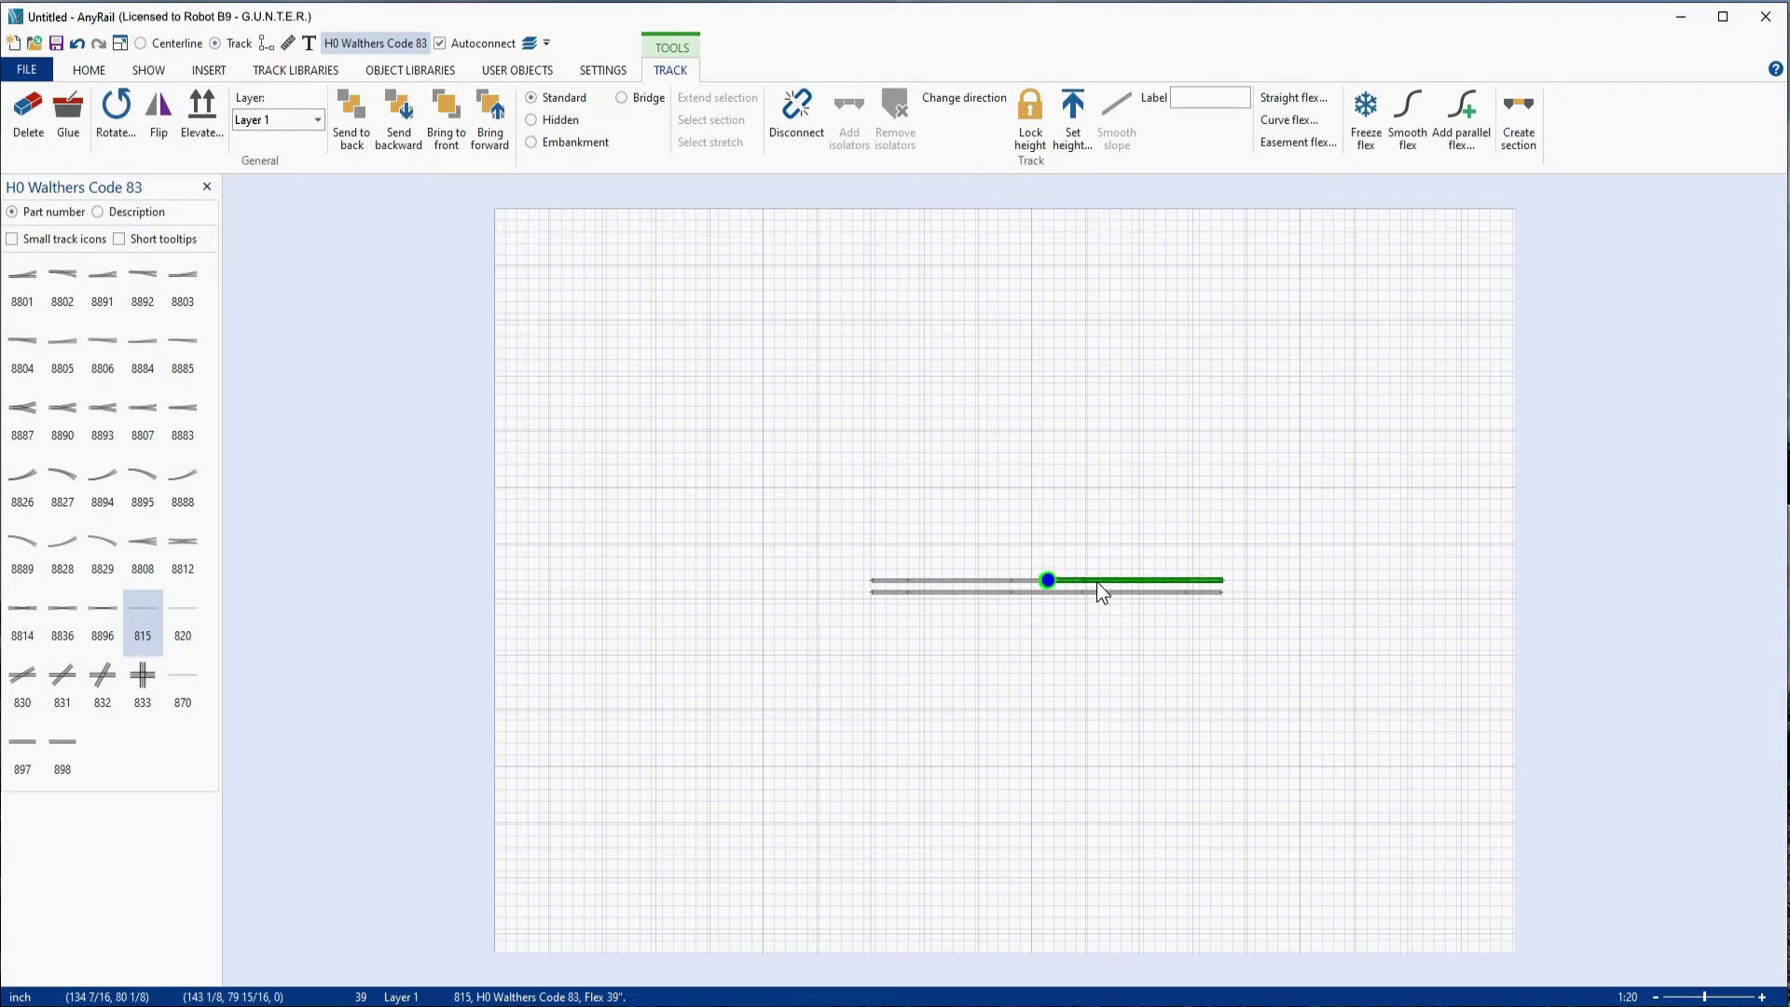
key("Escape")
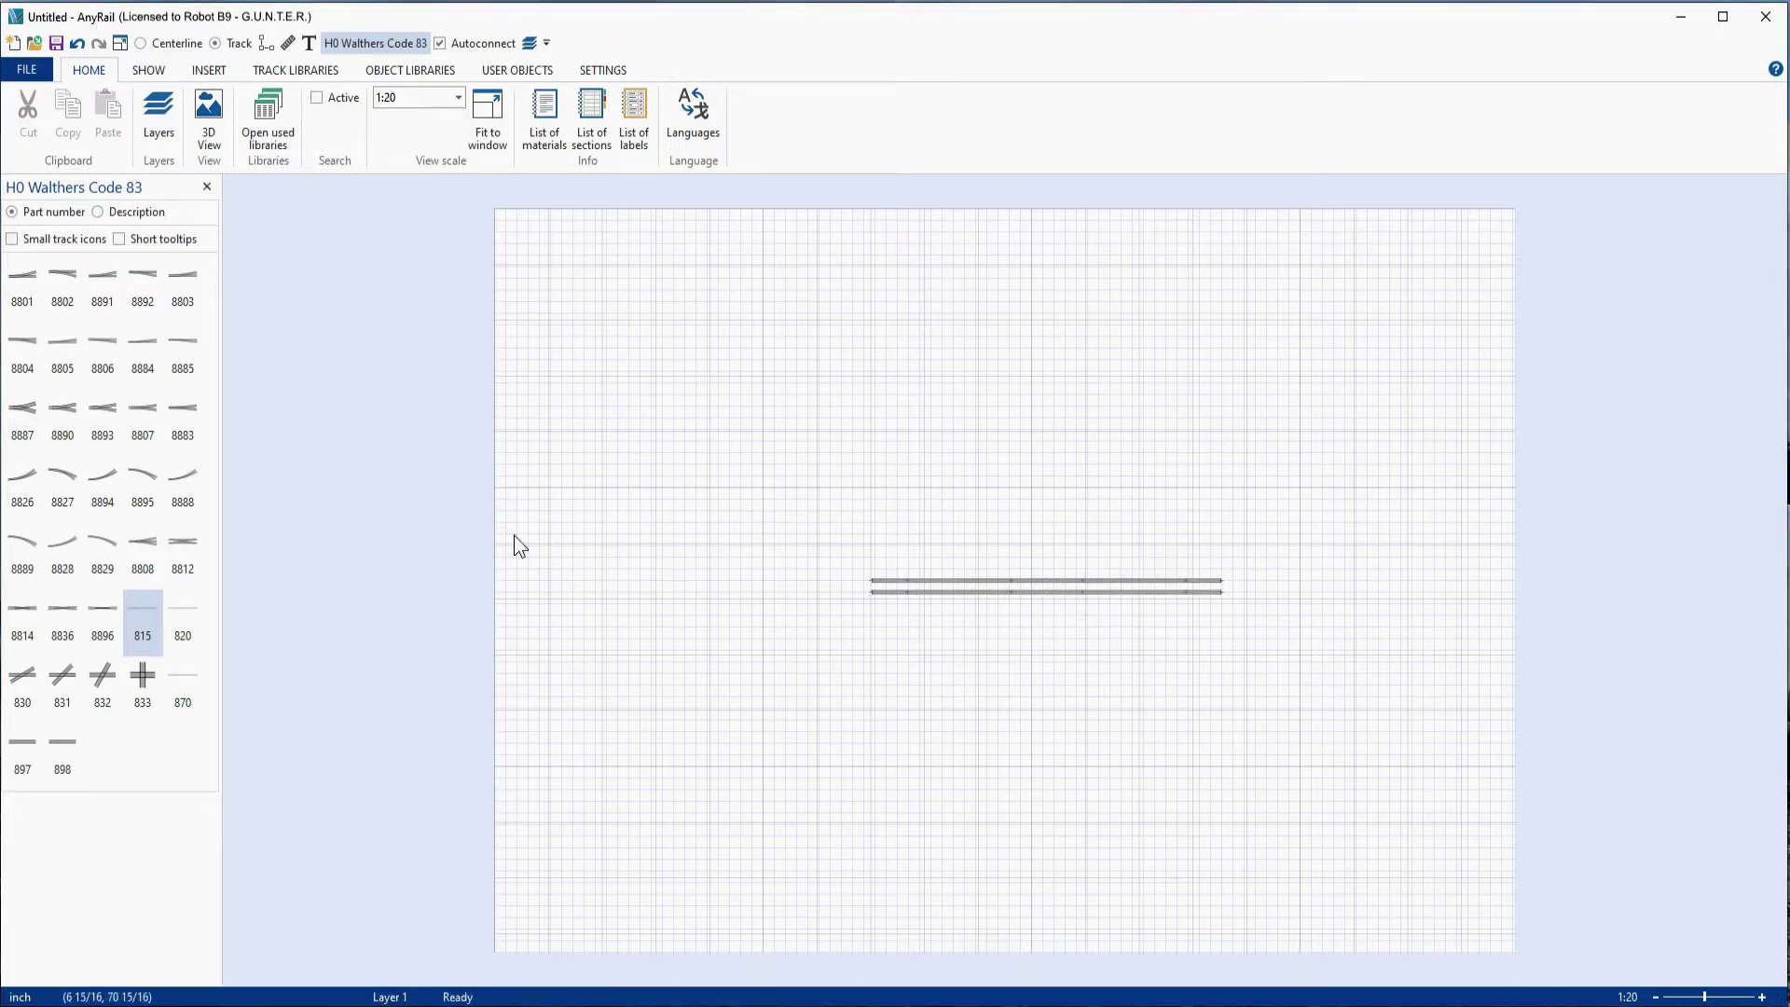
Step: Place an 8803 left turnout and connect its straight leg to the left end of the lower line
left_click(188, 278)
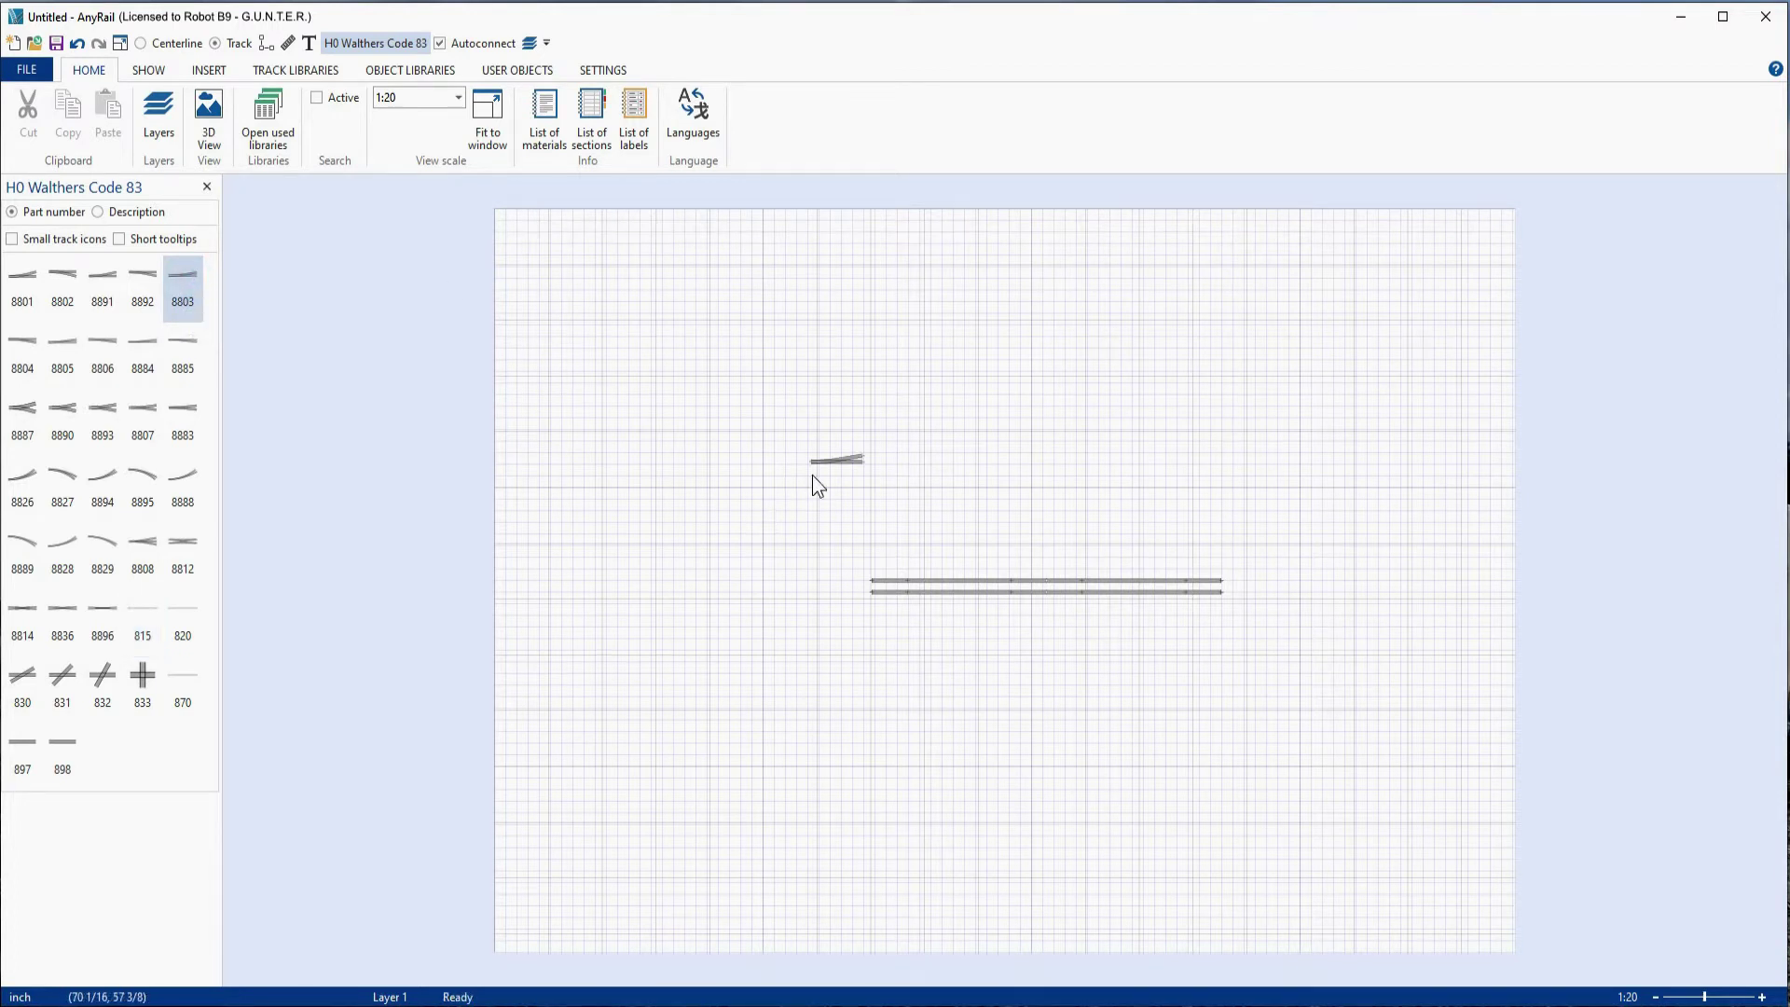
left_click(839, 466)
left_click_drag(838, 466, 844, 605)
key("Escape")
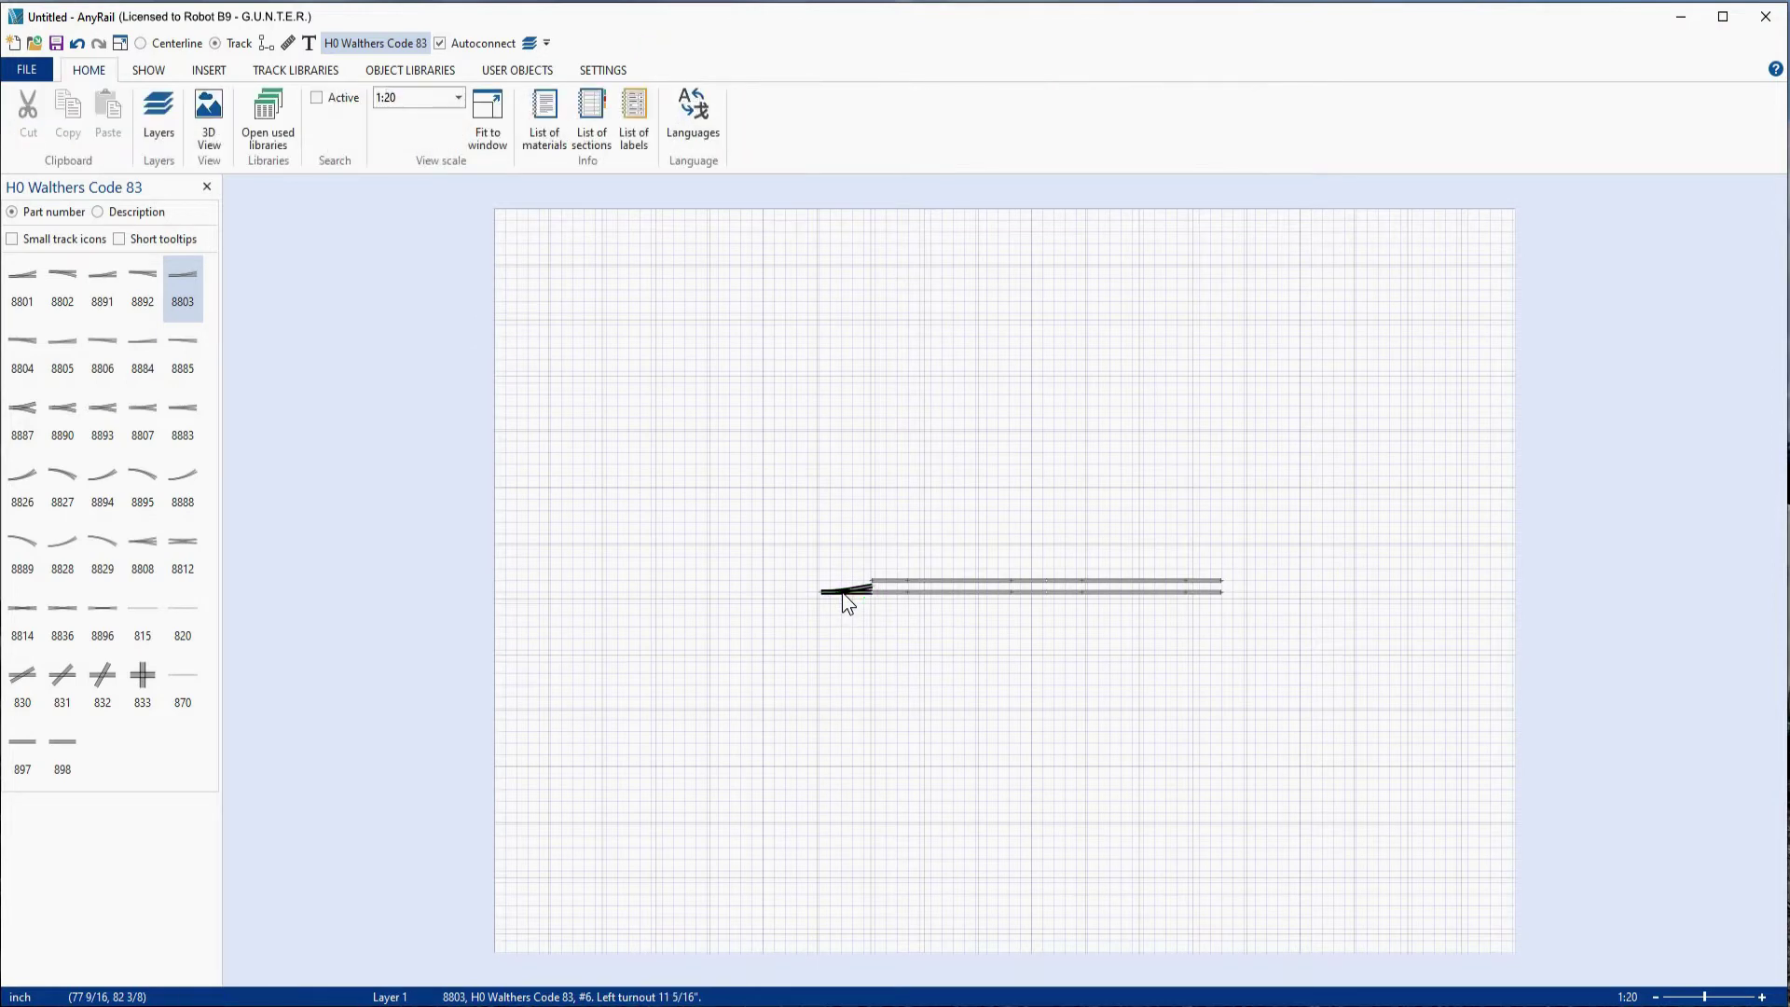
Step: Cut the upper line's flex track about 9 inches from its left end and join the short piece to the turnout's diverging leg
scroll(909, 585, "up", 3)
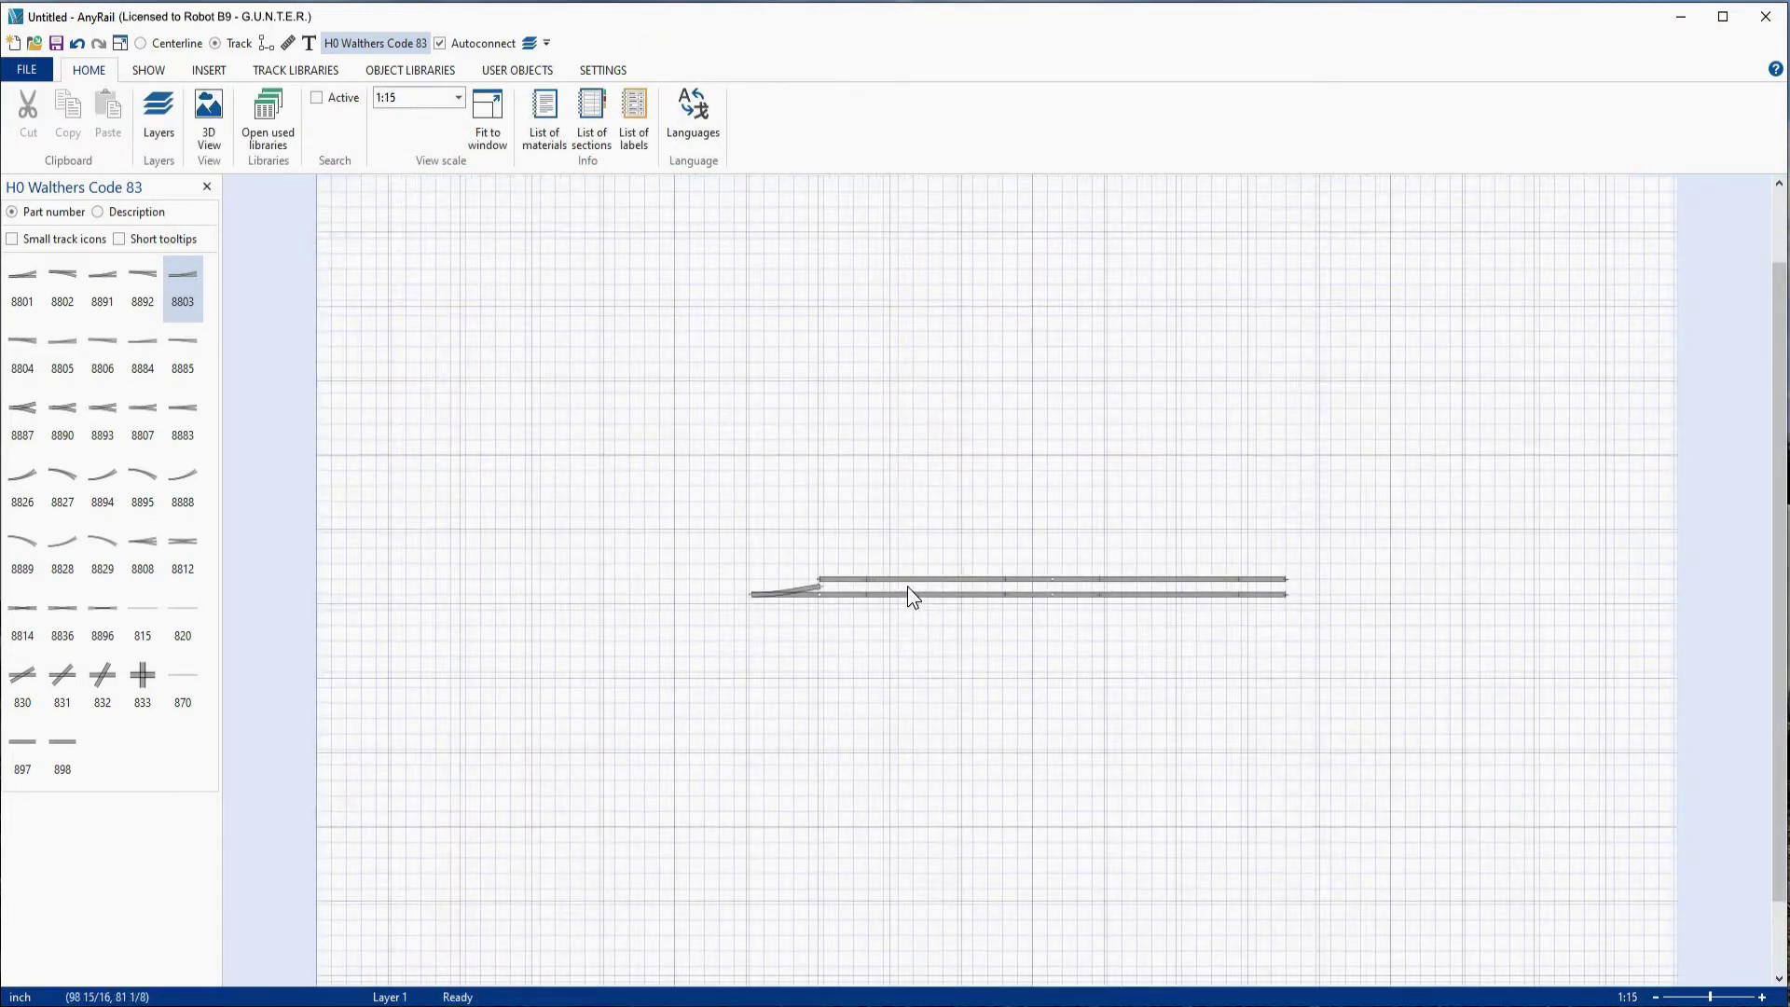
scroll(908, 586, "up", 2)
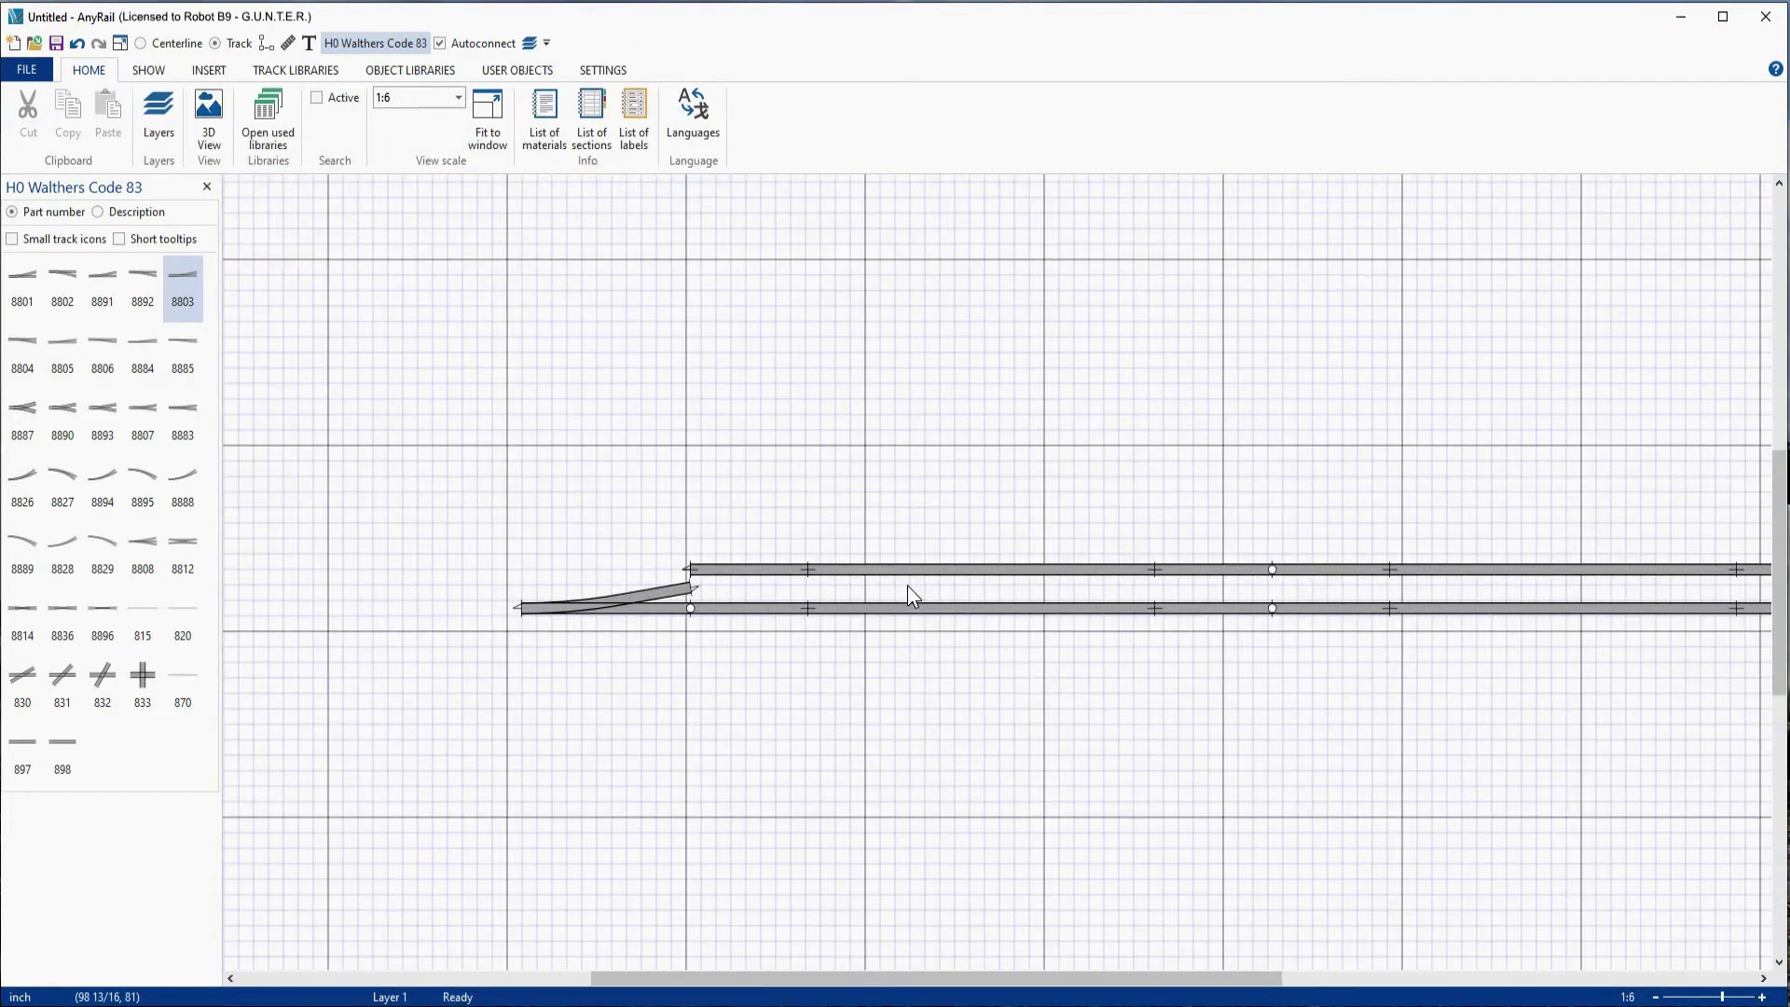
right_click_drag(1058, 696, 855, 690)
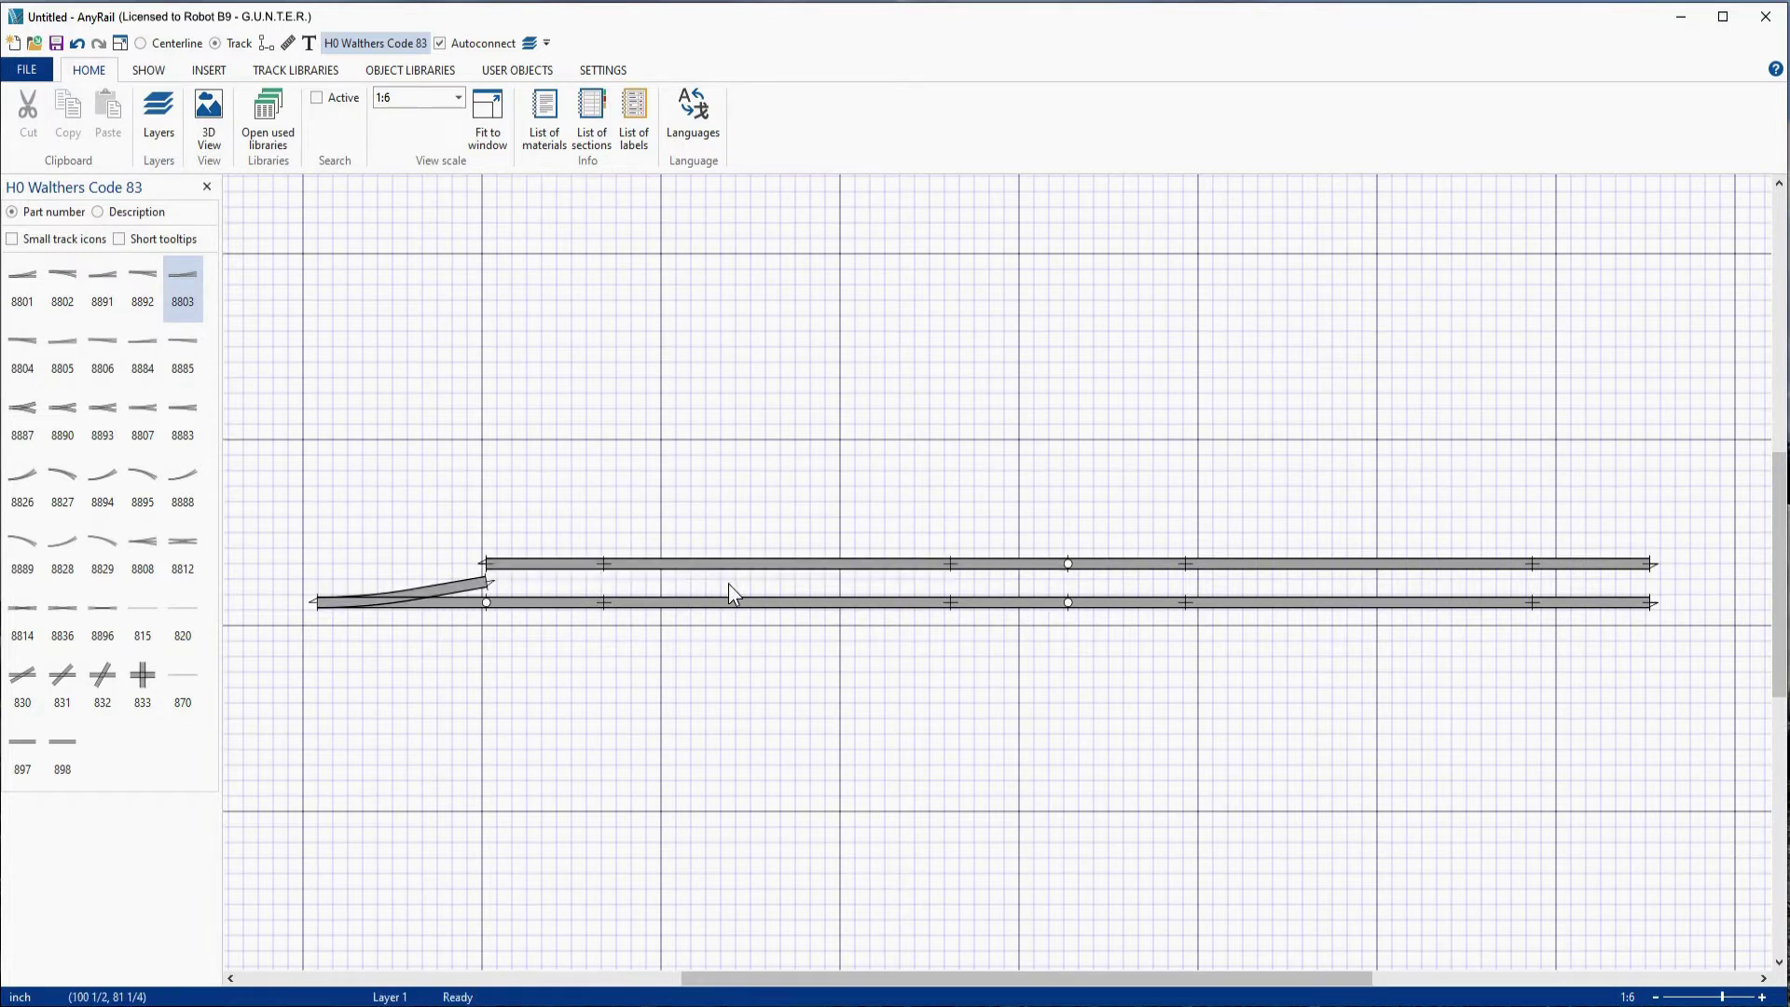
right_click(619, 569)
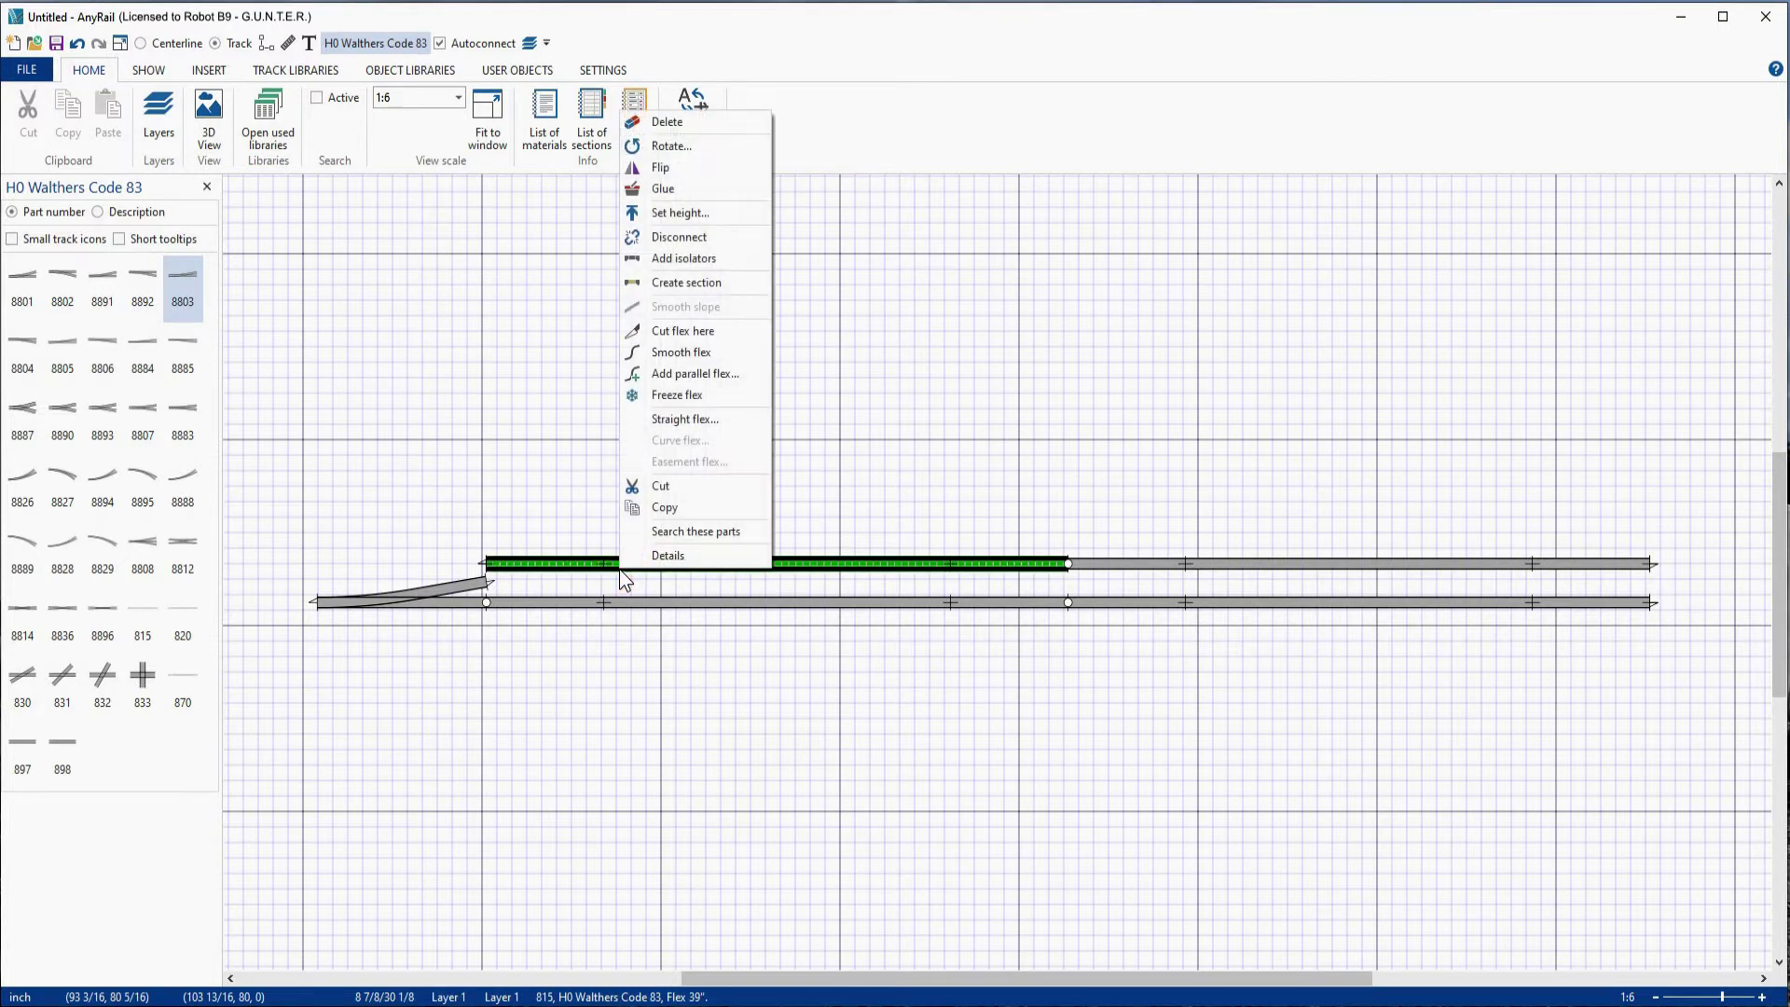
left_click(683, 331)
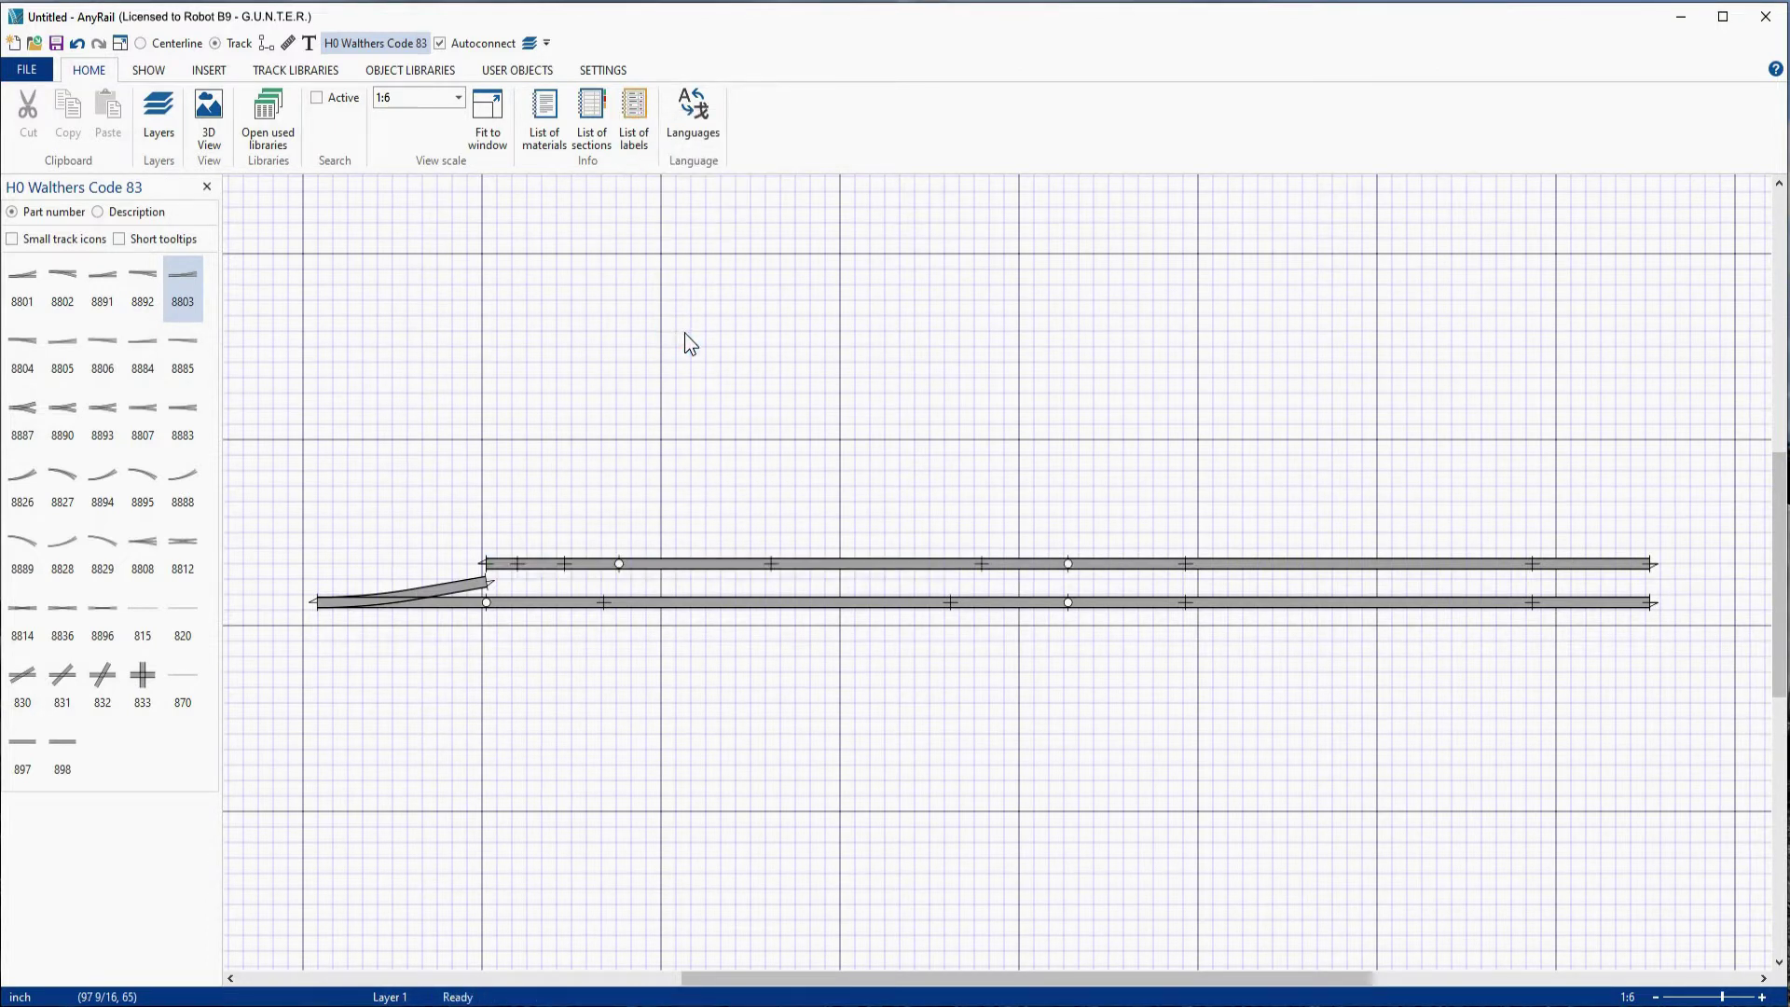
left_click_drag(485, 562, 485, 576)
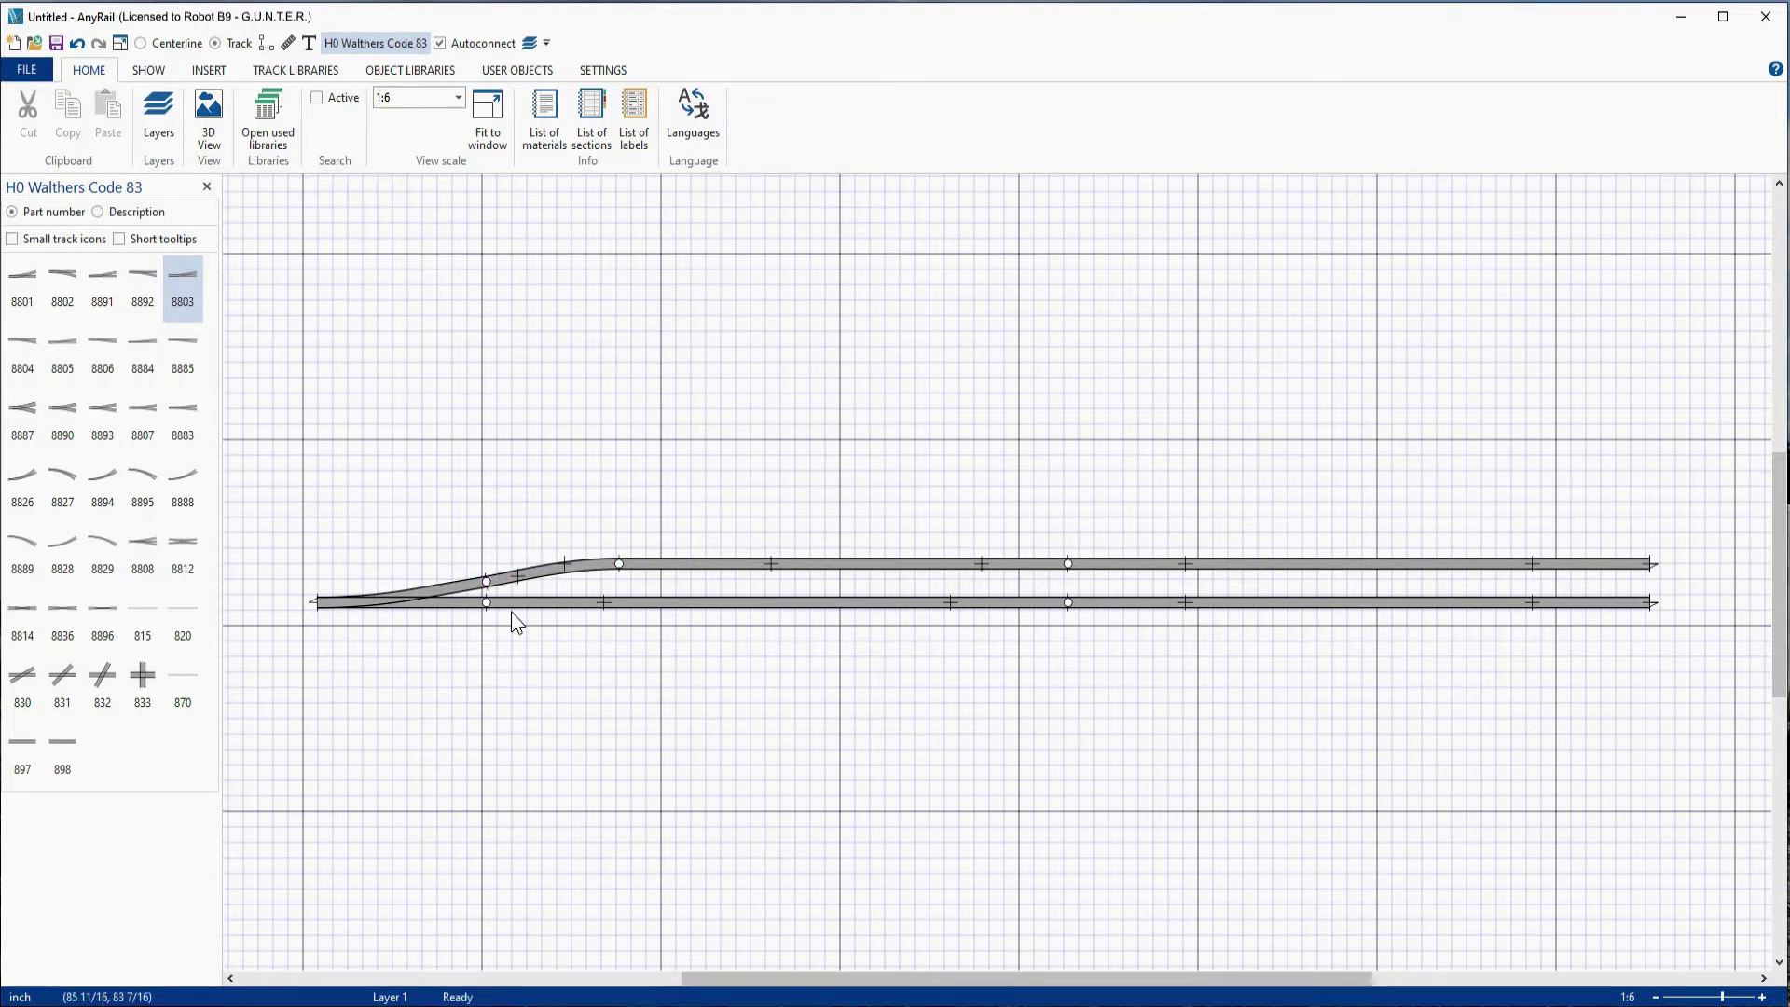
Step: Check the minimum radius of the short curved piece, and undo its connection and the flex track cut
left_click(557, 567)
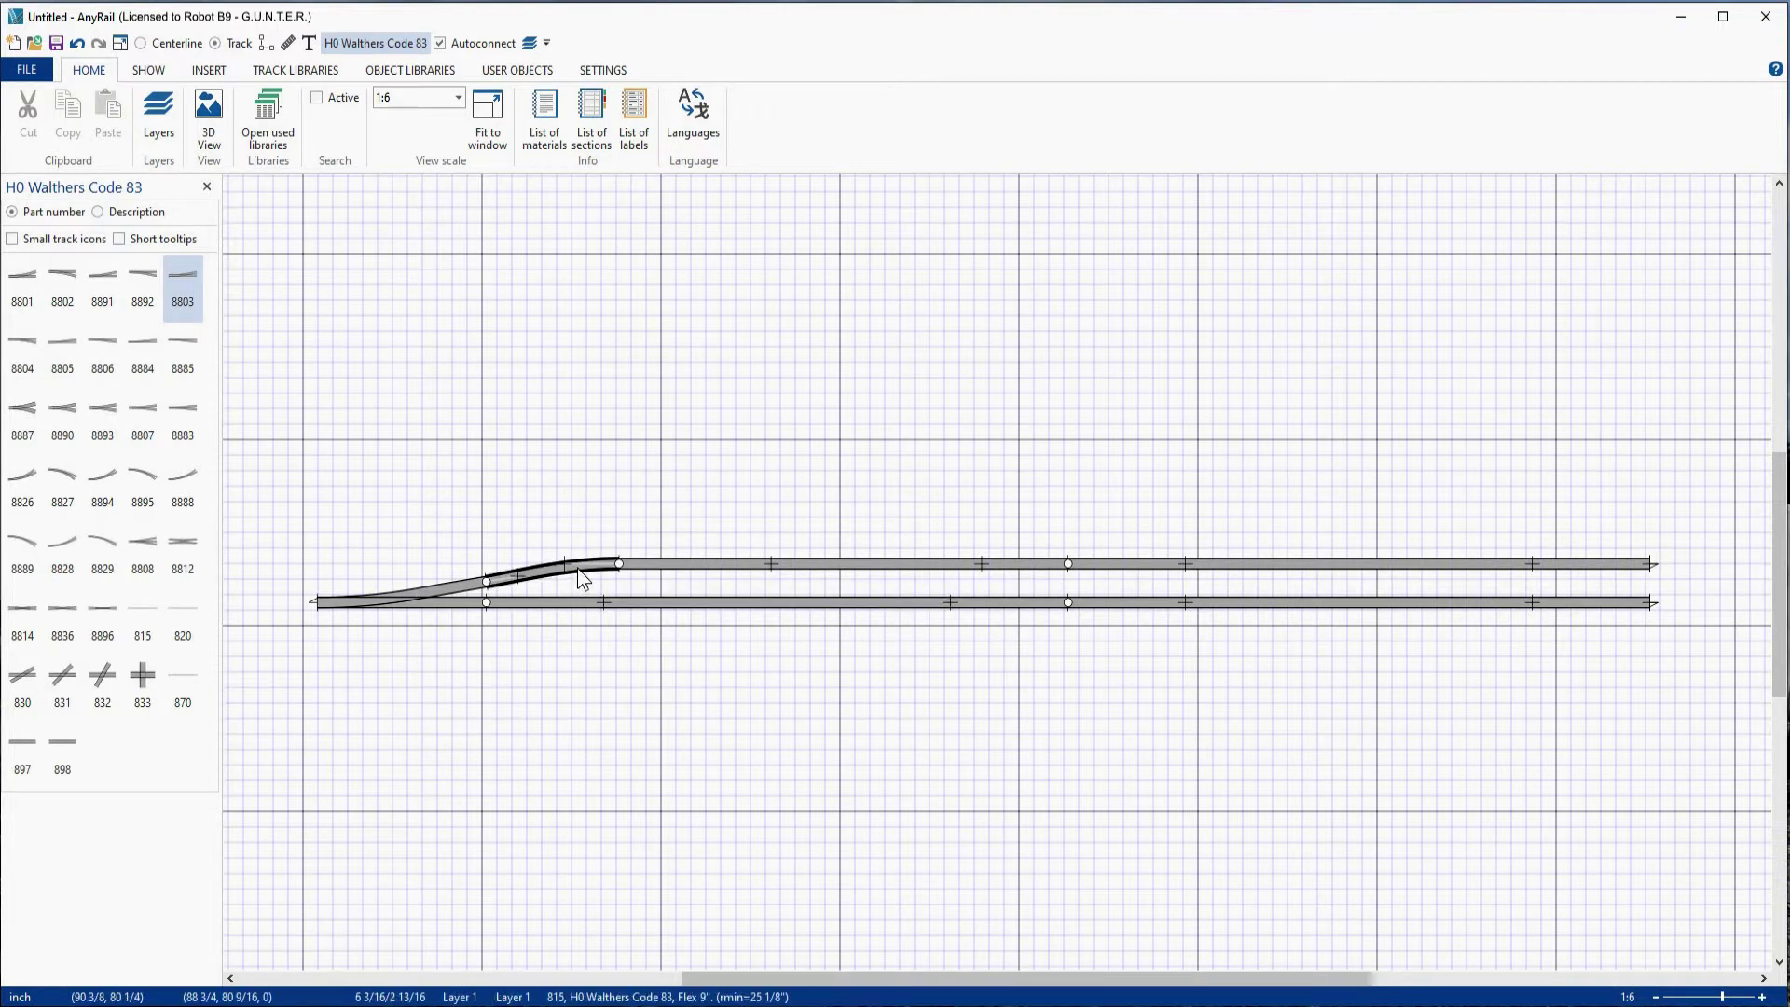
left_click(578, 569)
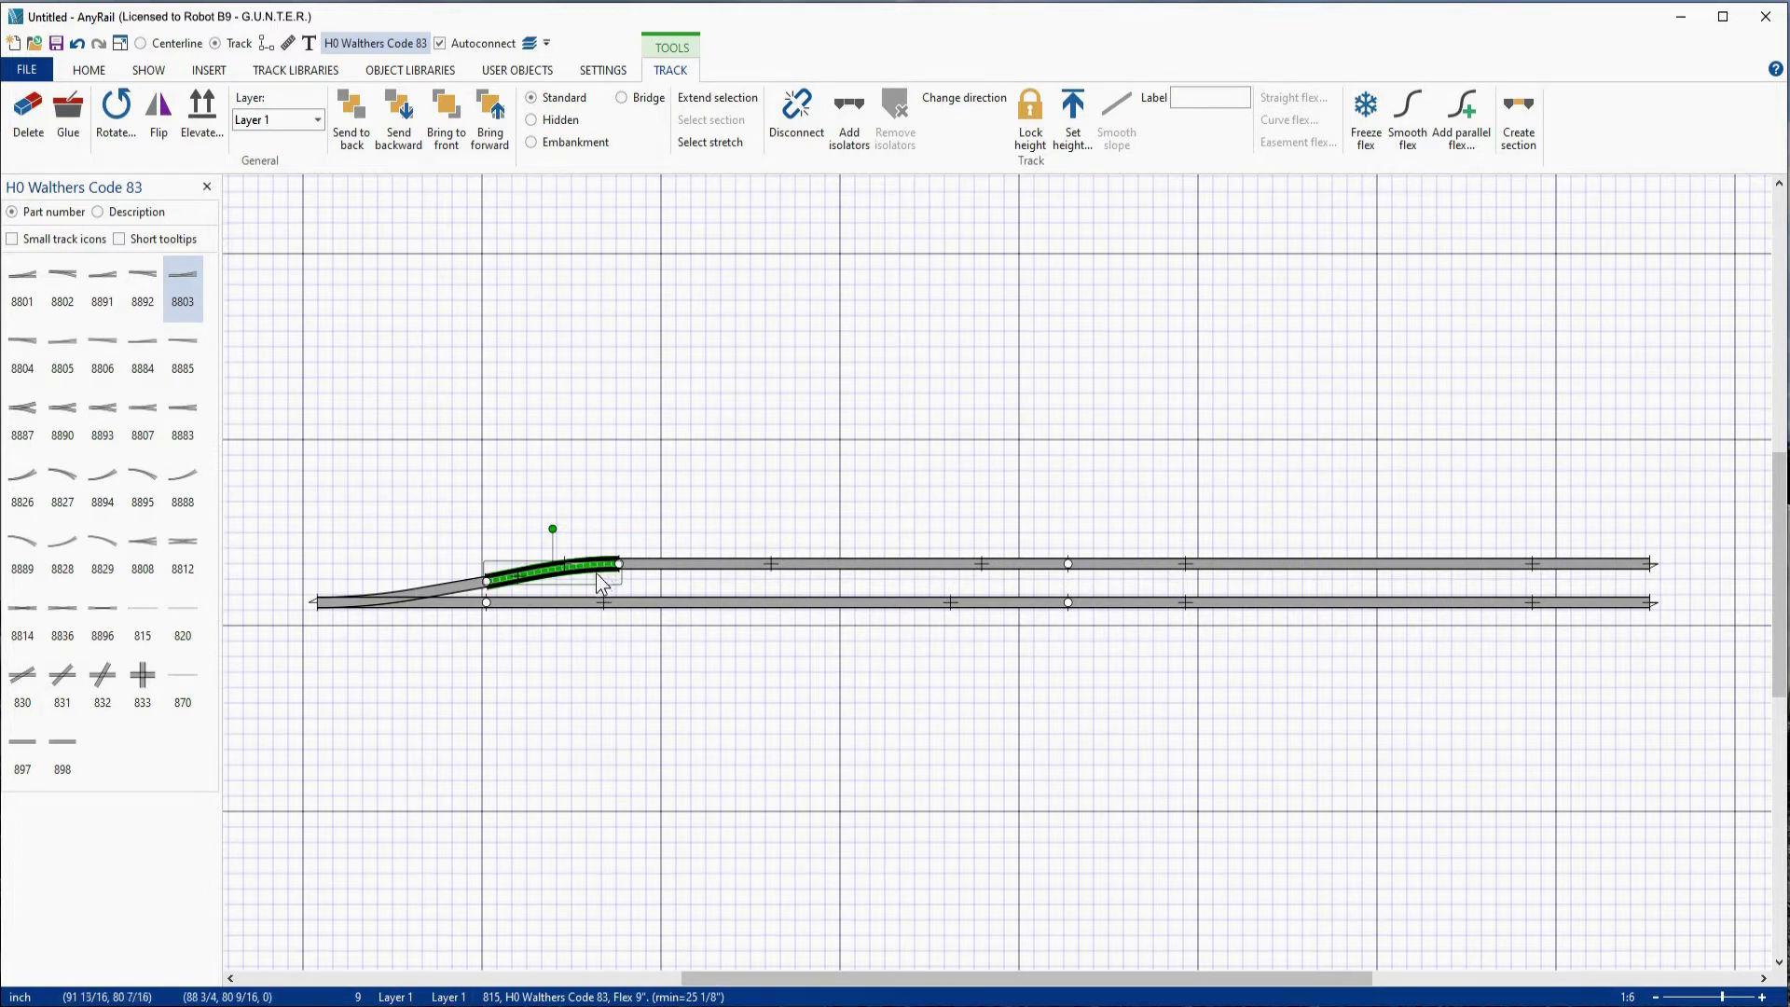
key("Escape")
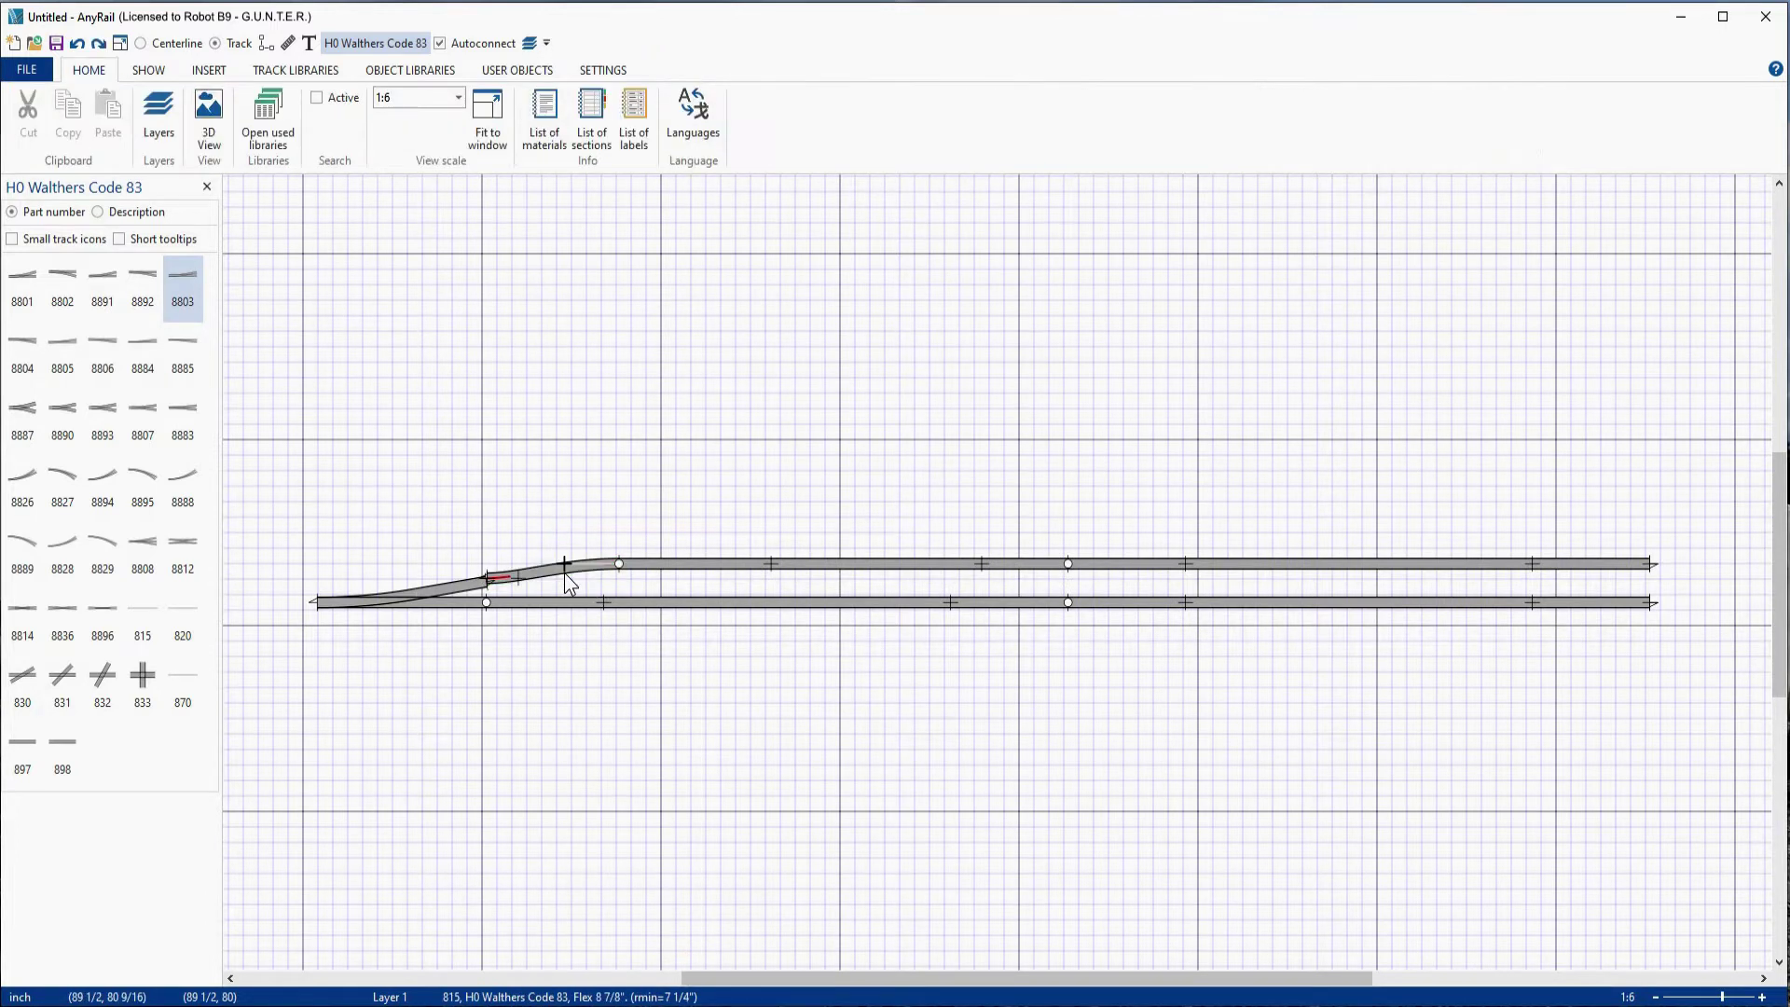
key("ctrl+z")
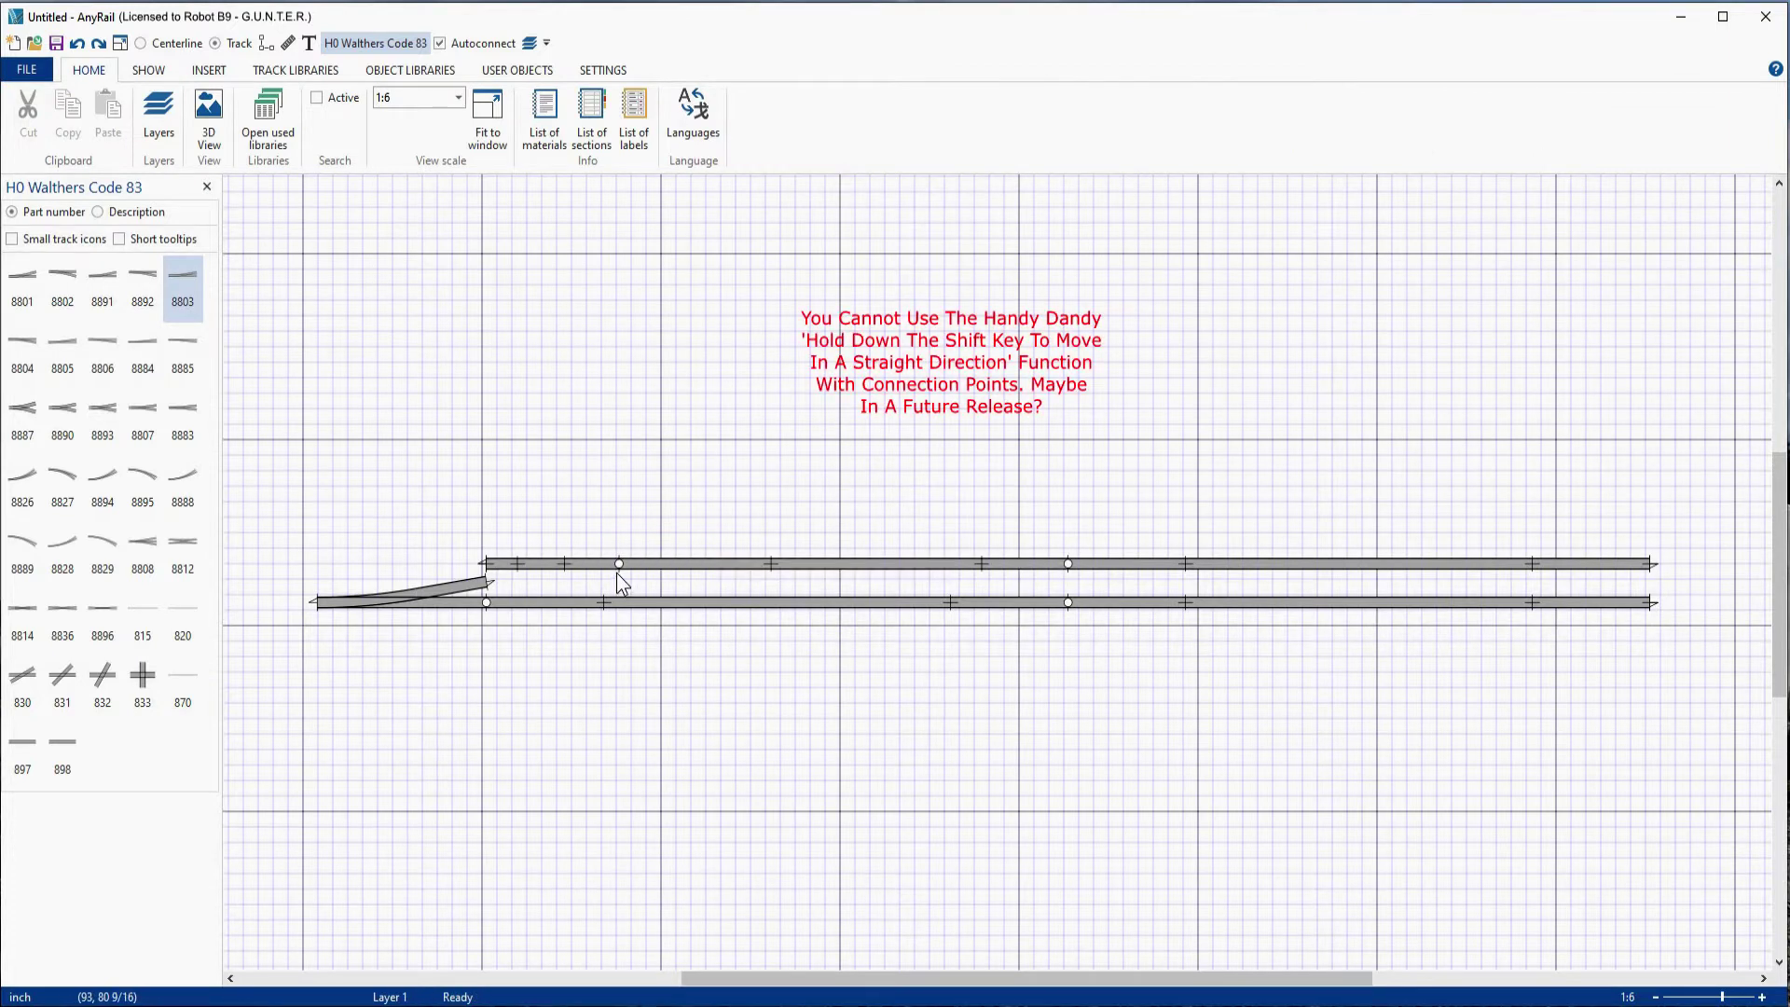
left_click(617, 571)
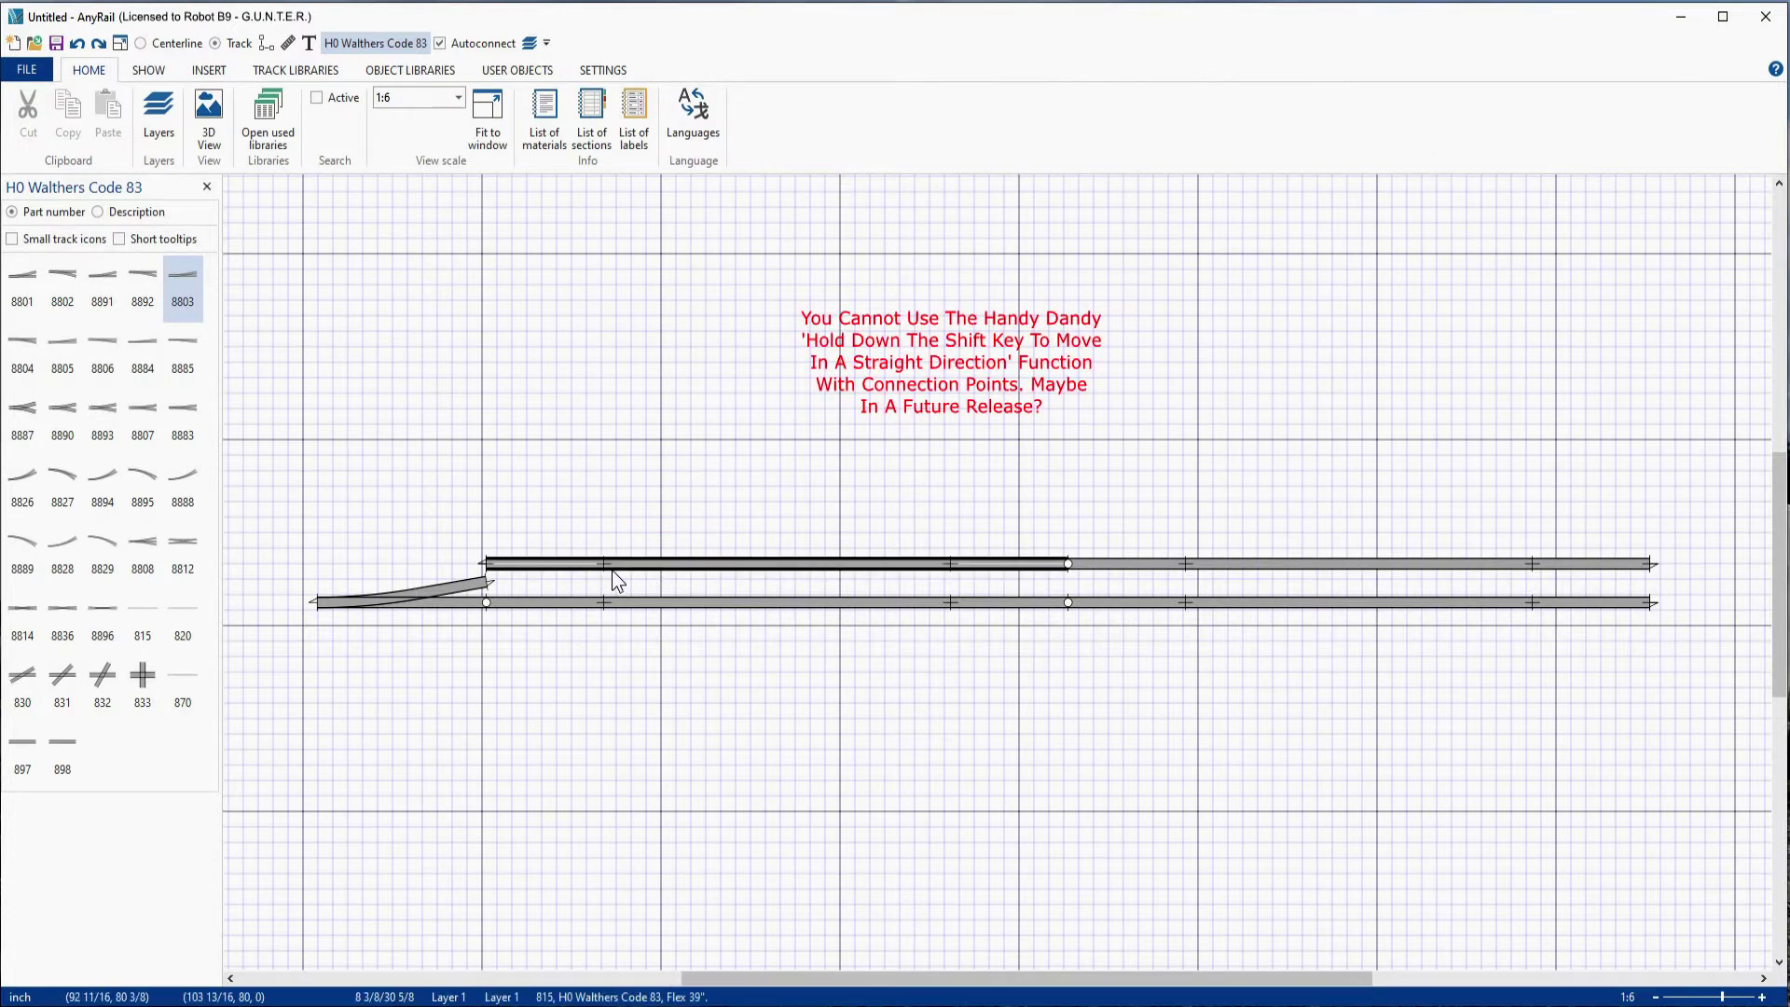
Step: Cut the upper line's flex track about 11 11/16 inches from its left end and connect the short piece to the turnout's diverging leg
right_click(660, 569)
left_click(725, 332)
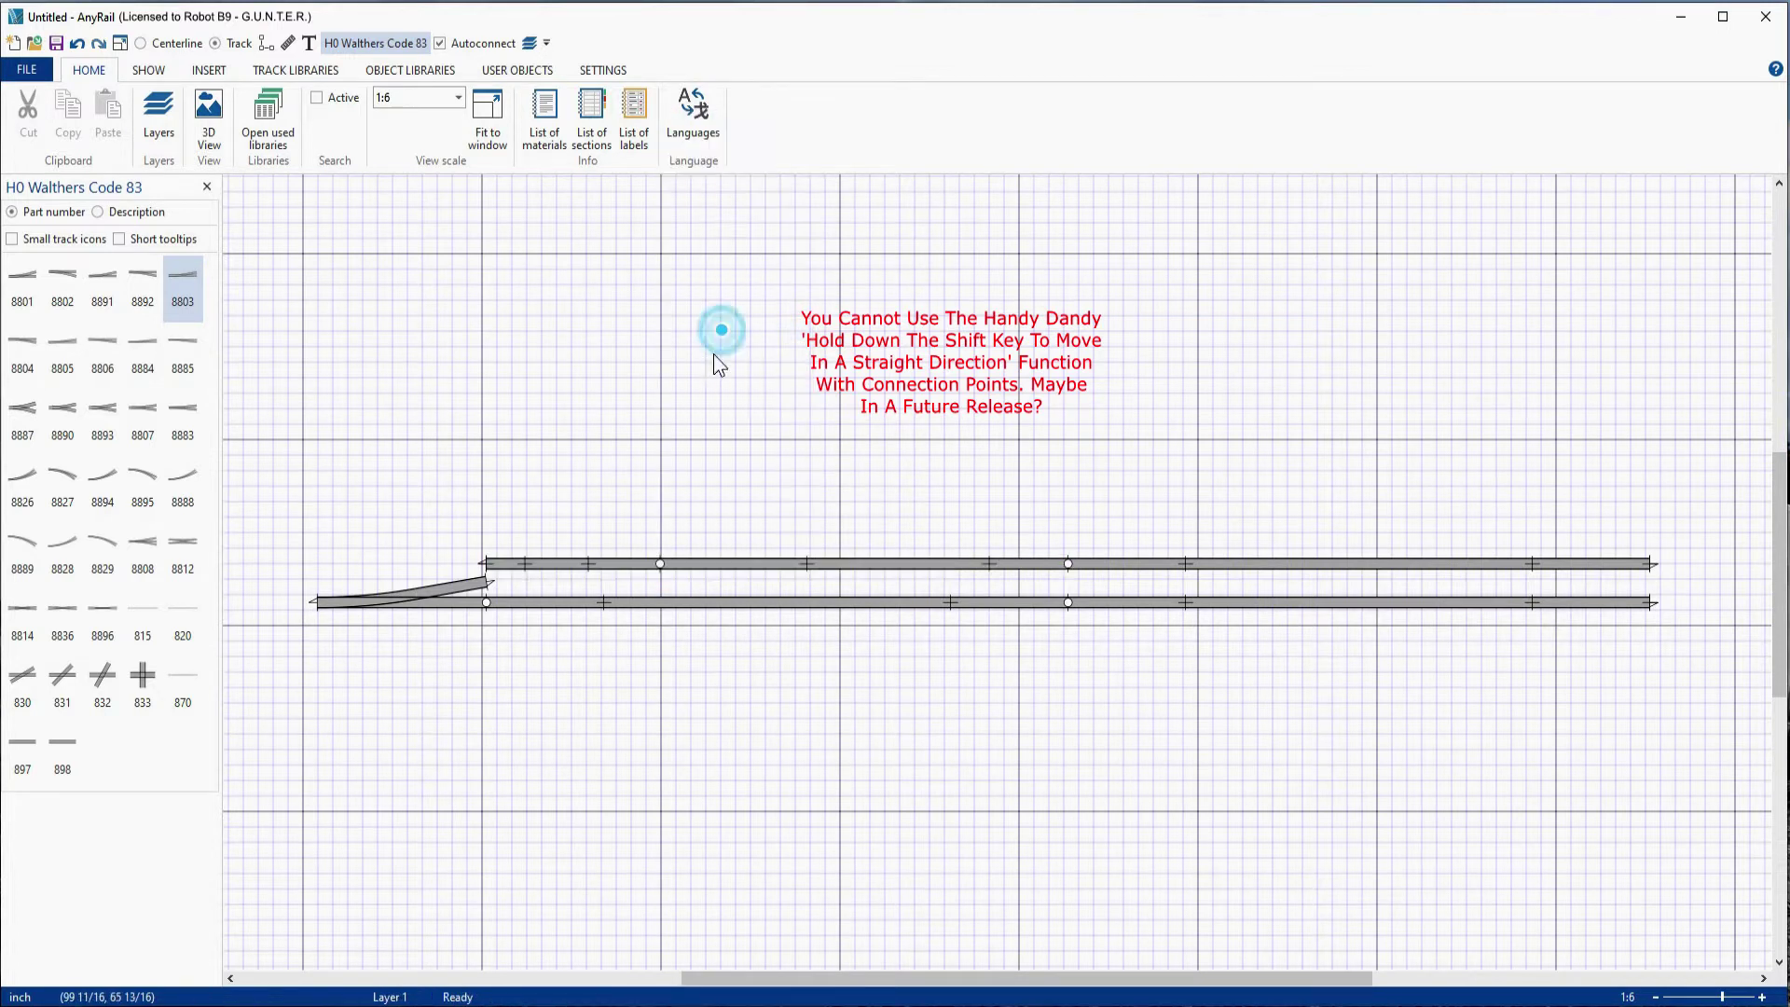
left_click(485, 562)
left_click_drag(485, 563, 487, 578)
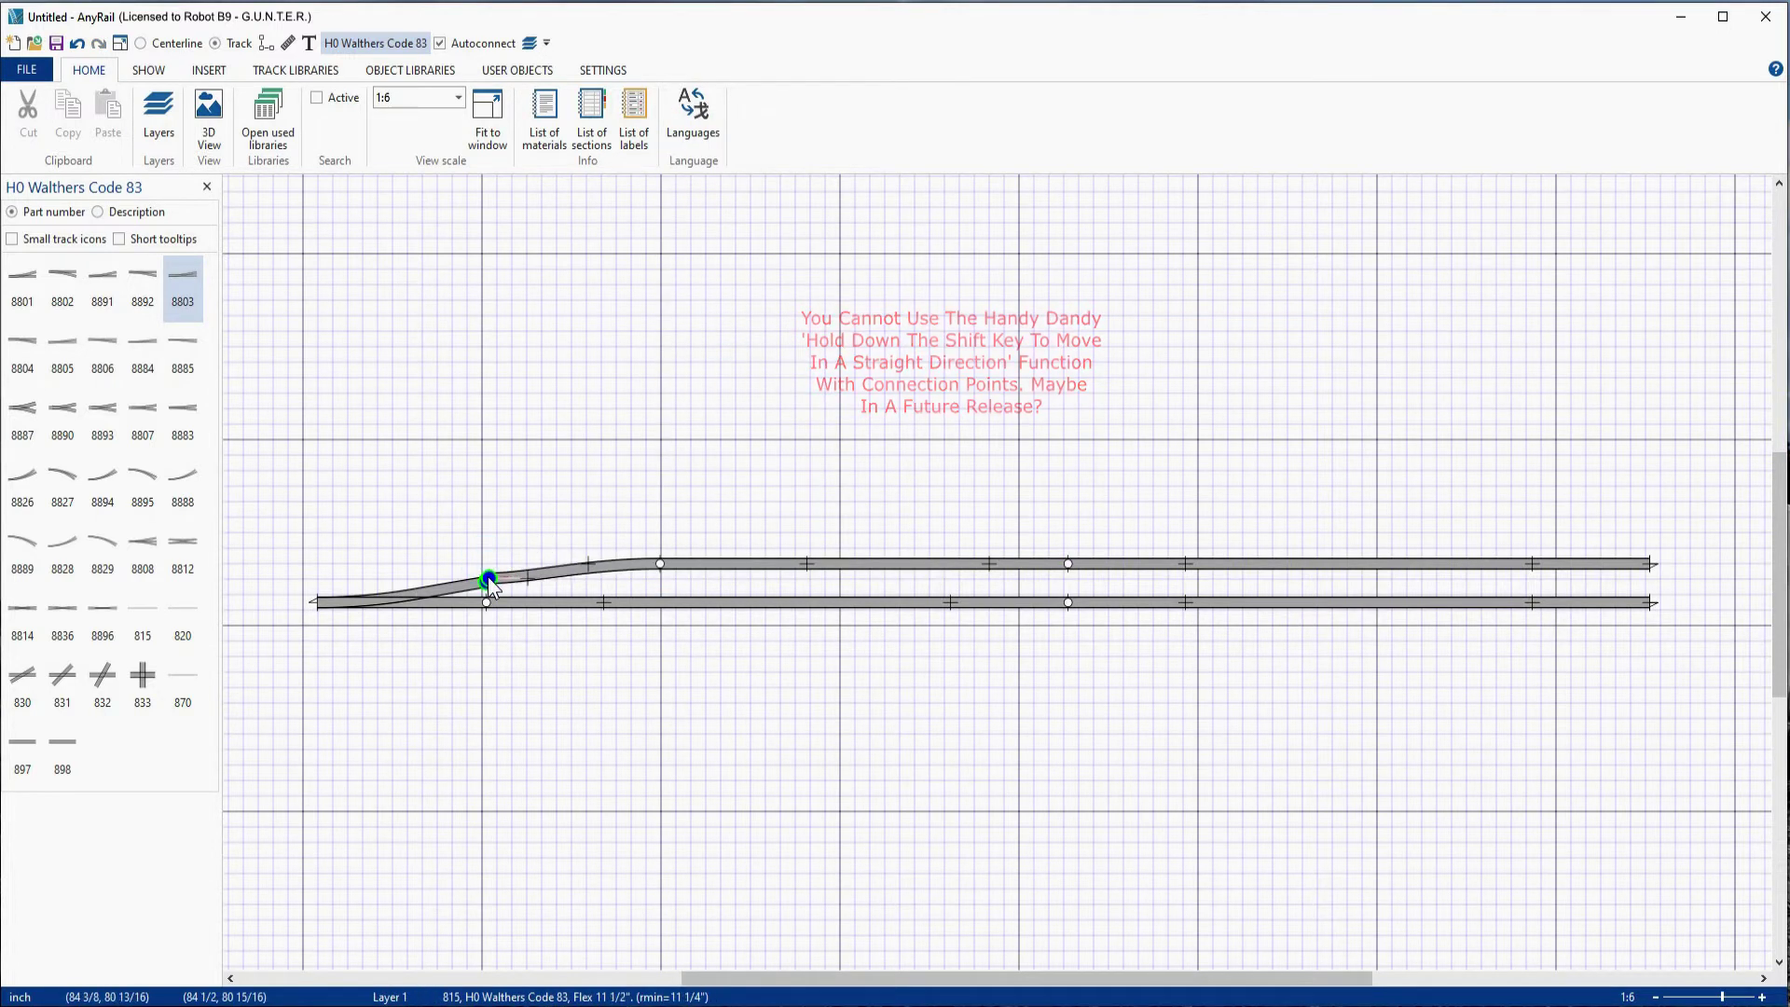
Step: Smooth the short curved flex piece between the turnout and the upper line
left_click(562, 580)
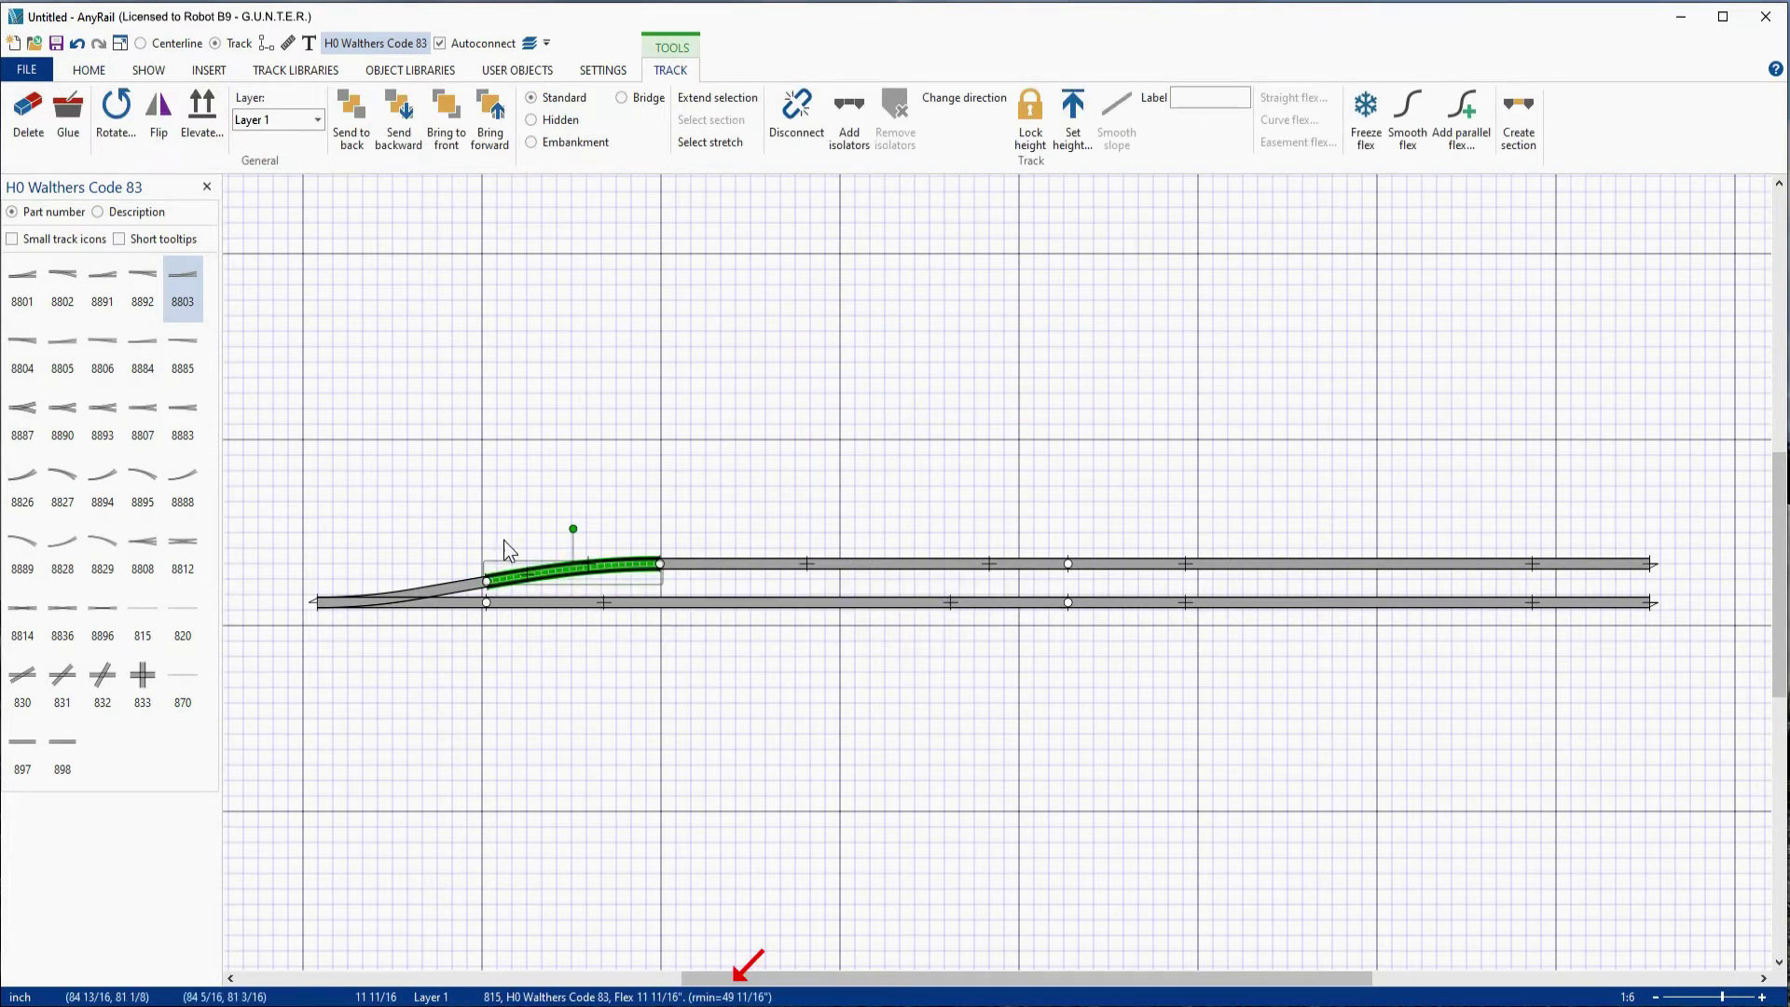
left_click(1408, 112)
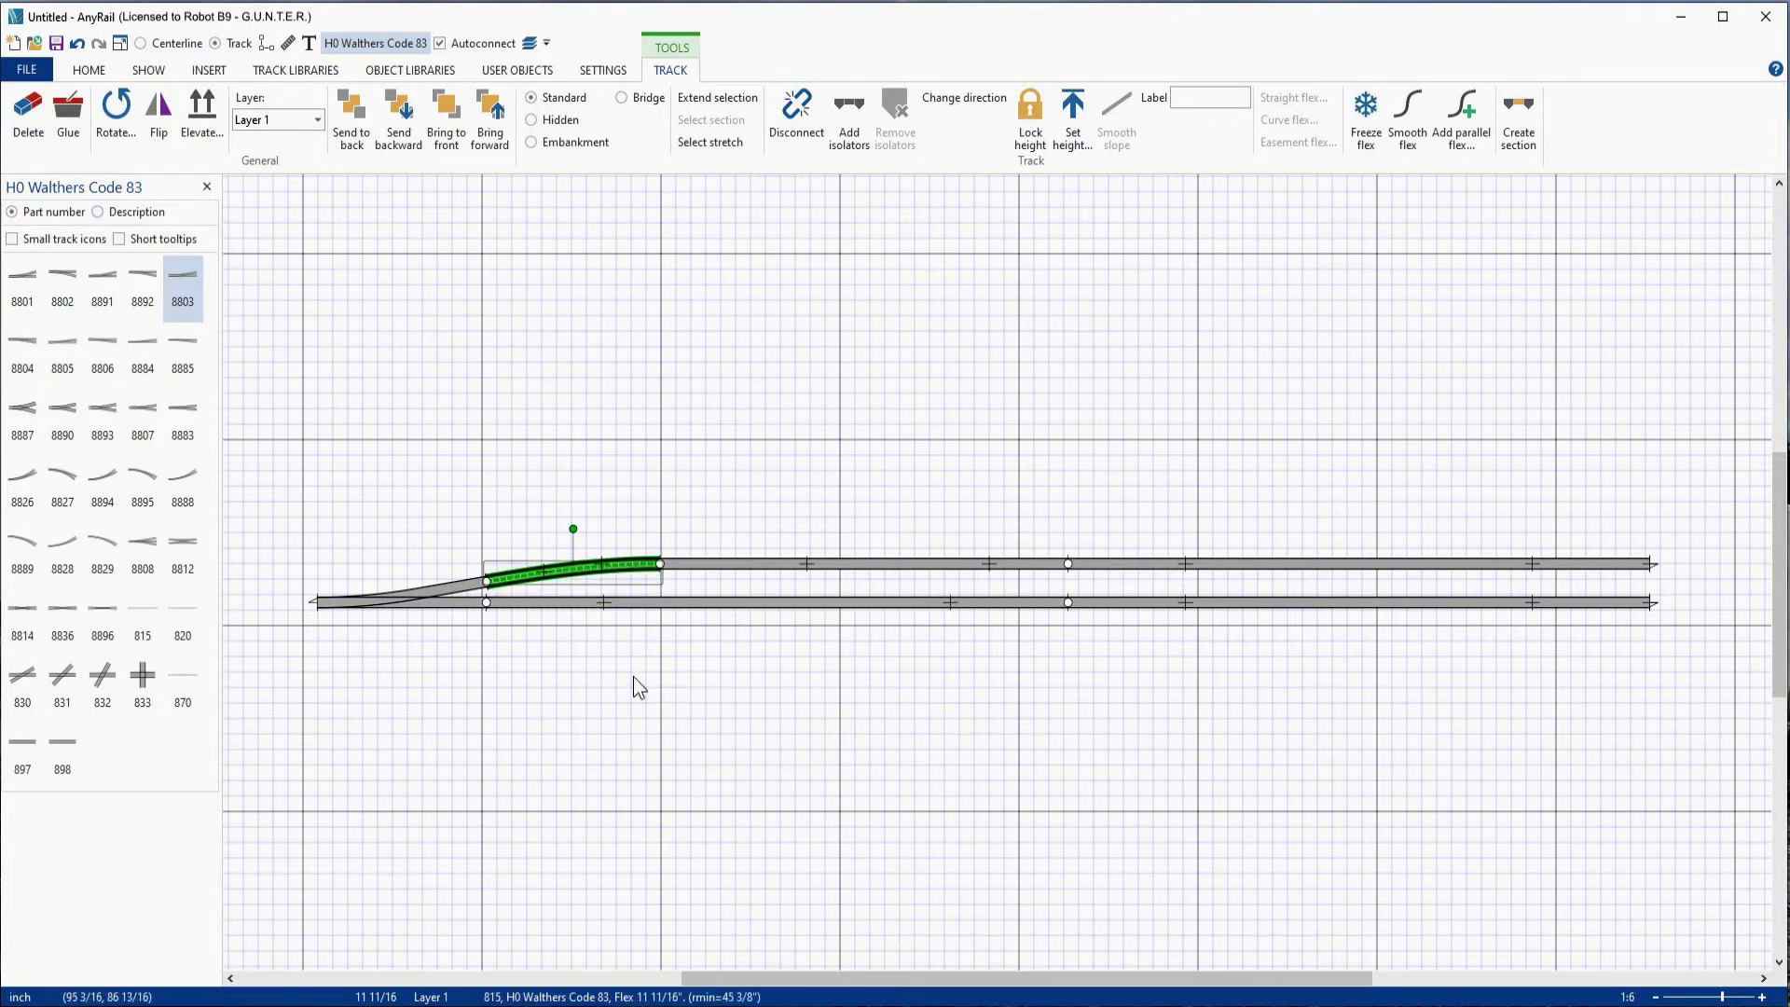
Step: Copy the turnout together with its curved flex piece and paste the copy above the right end of the two lines
scroll(903, 722, "down", 2)
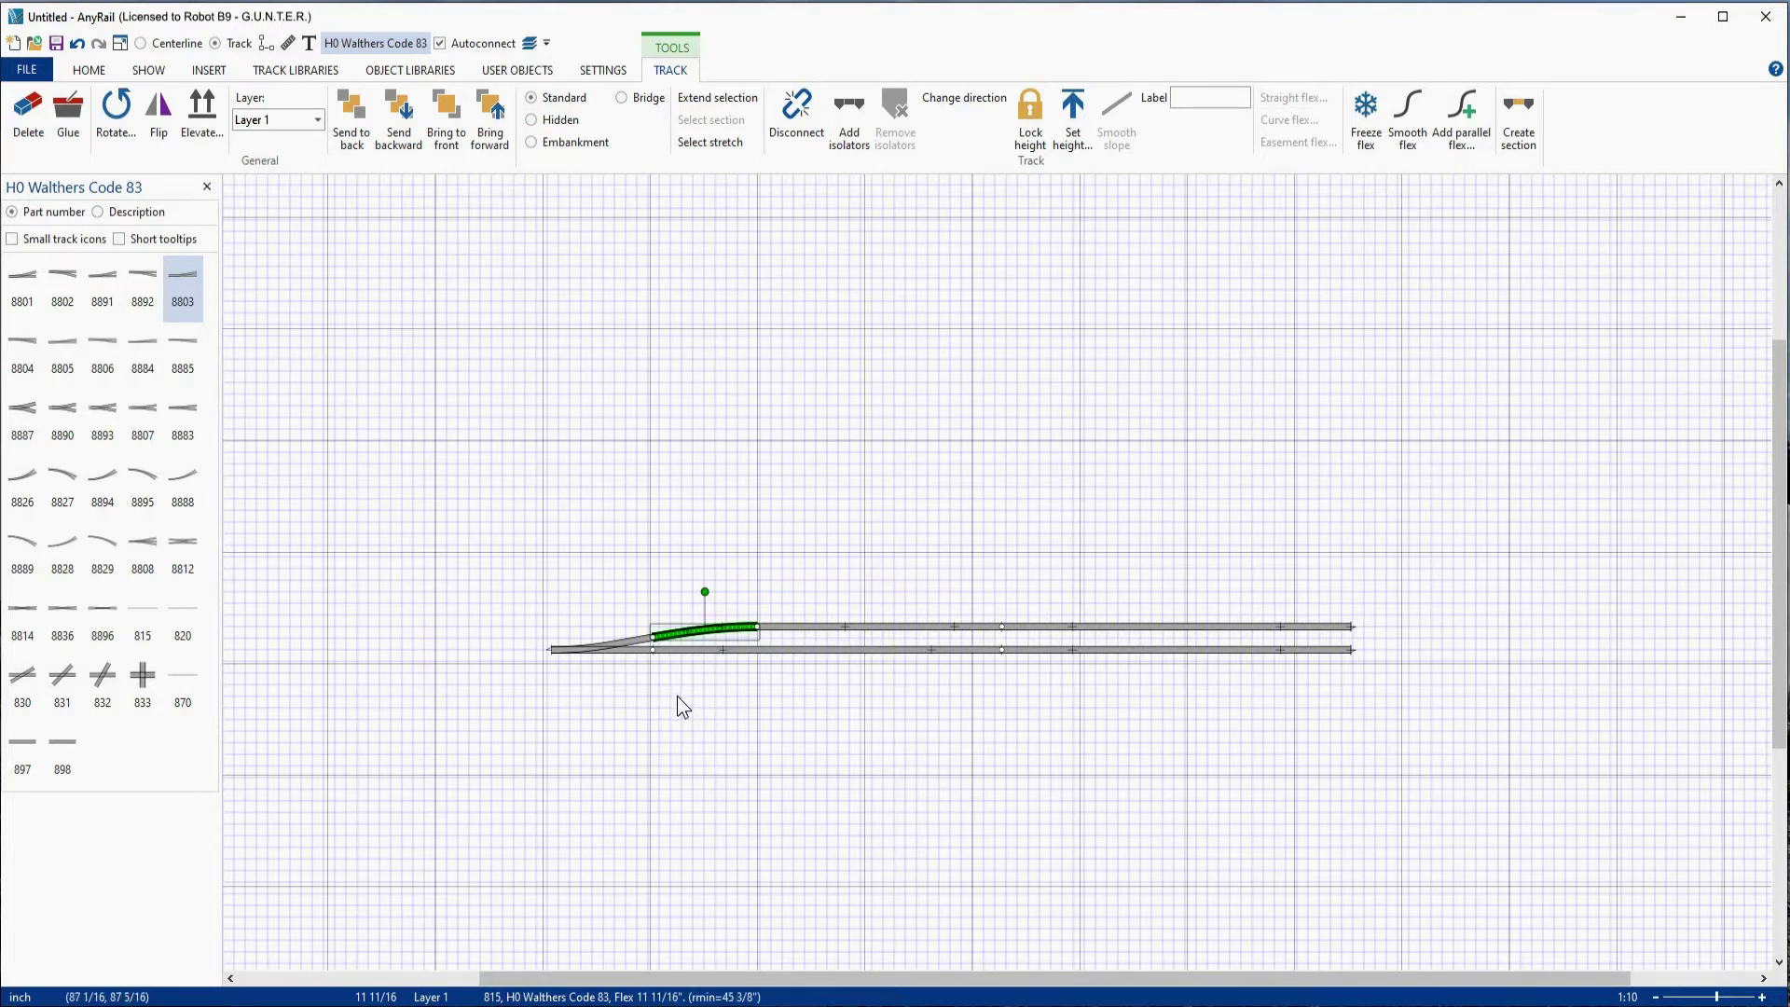
left_click(610, 654, "ctrl")
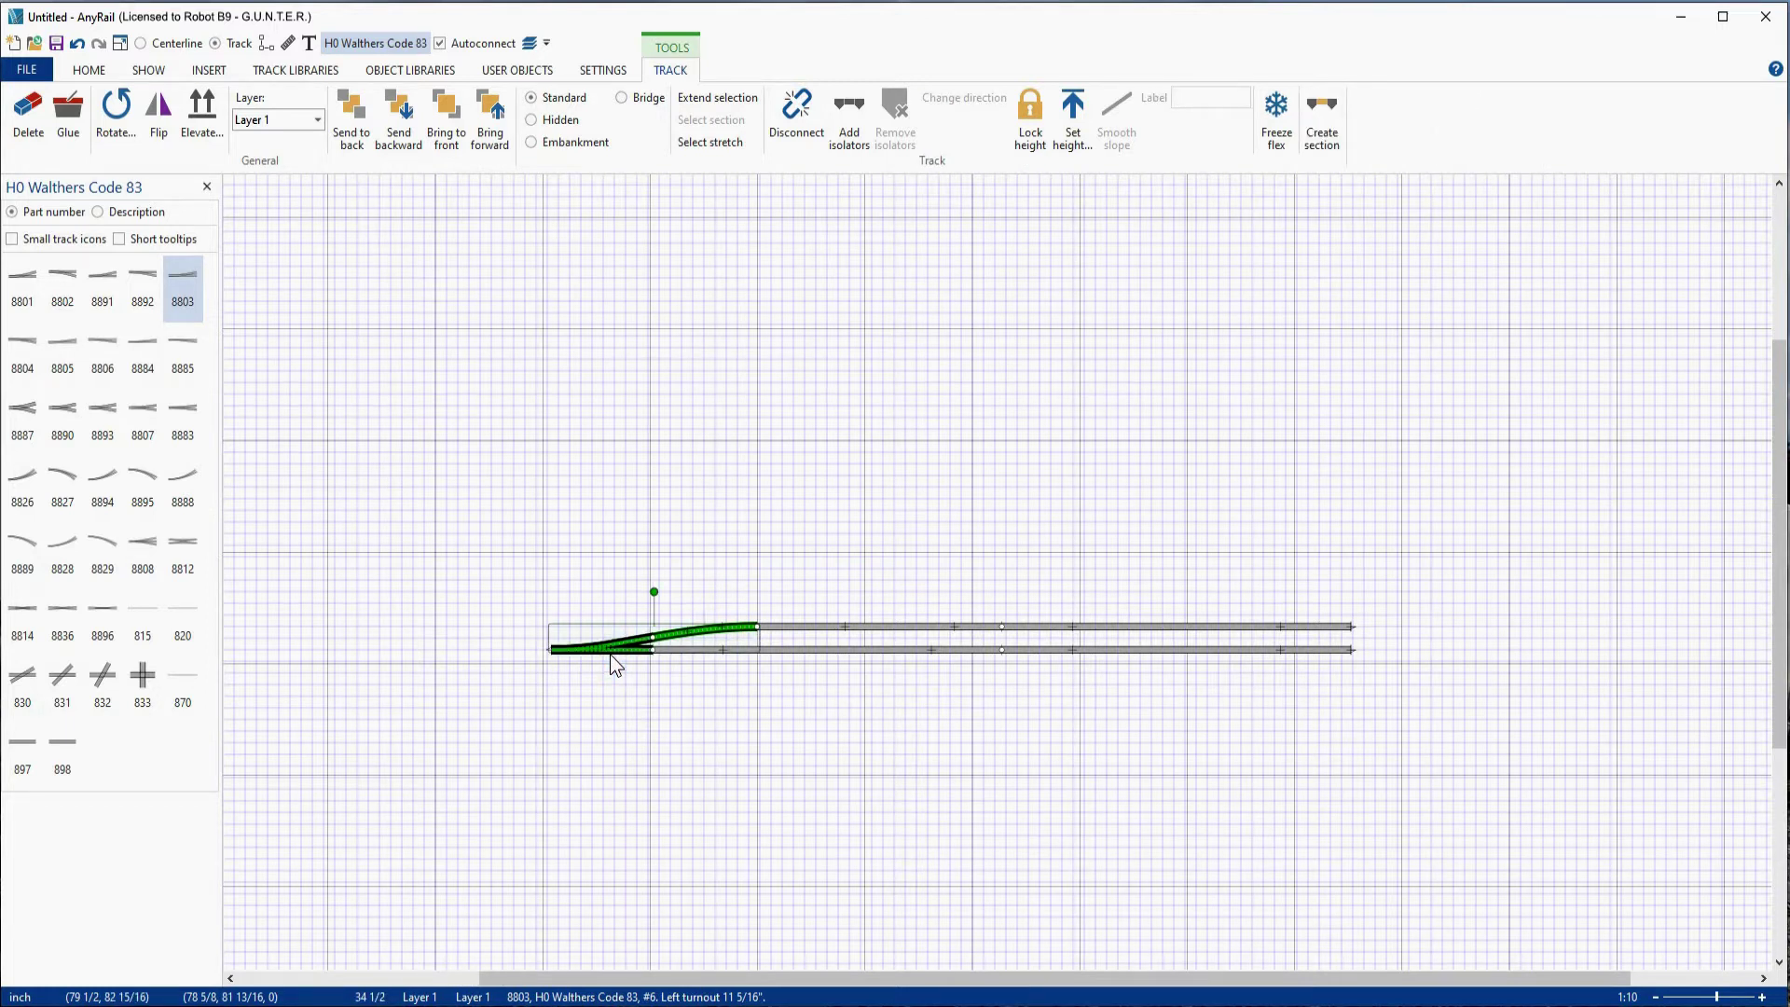
right_click(609, 653)
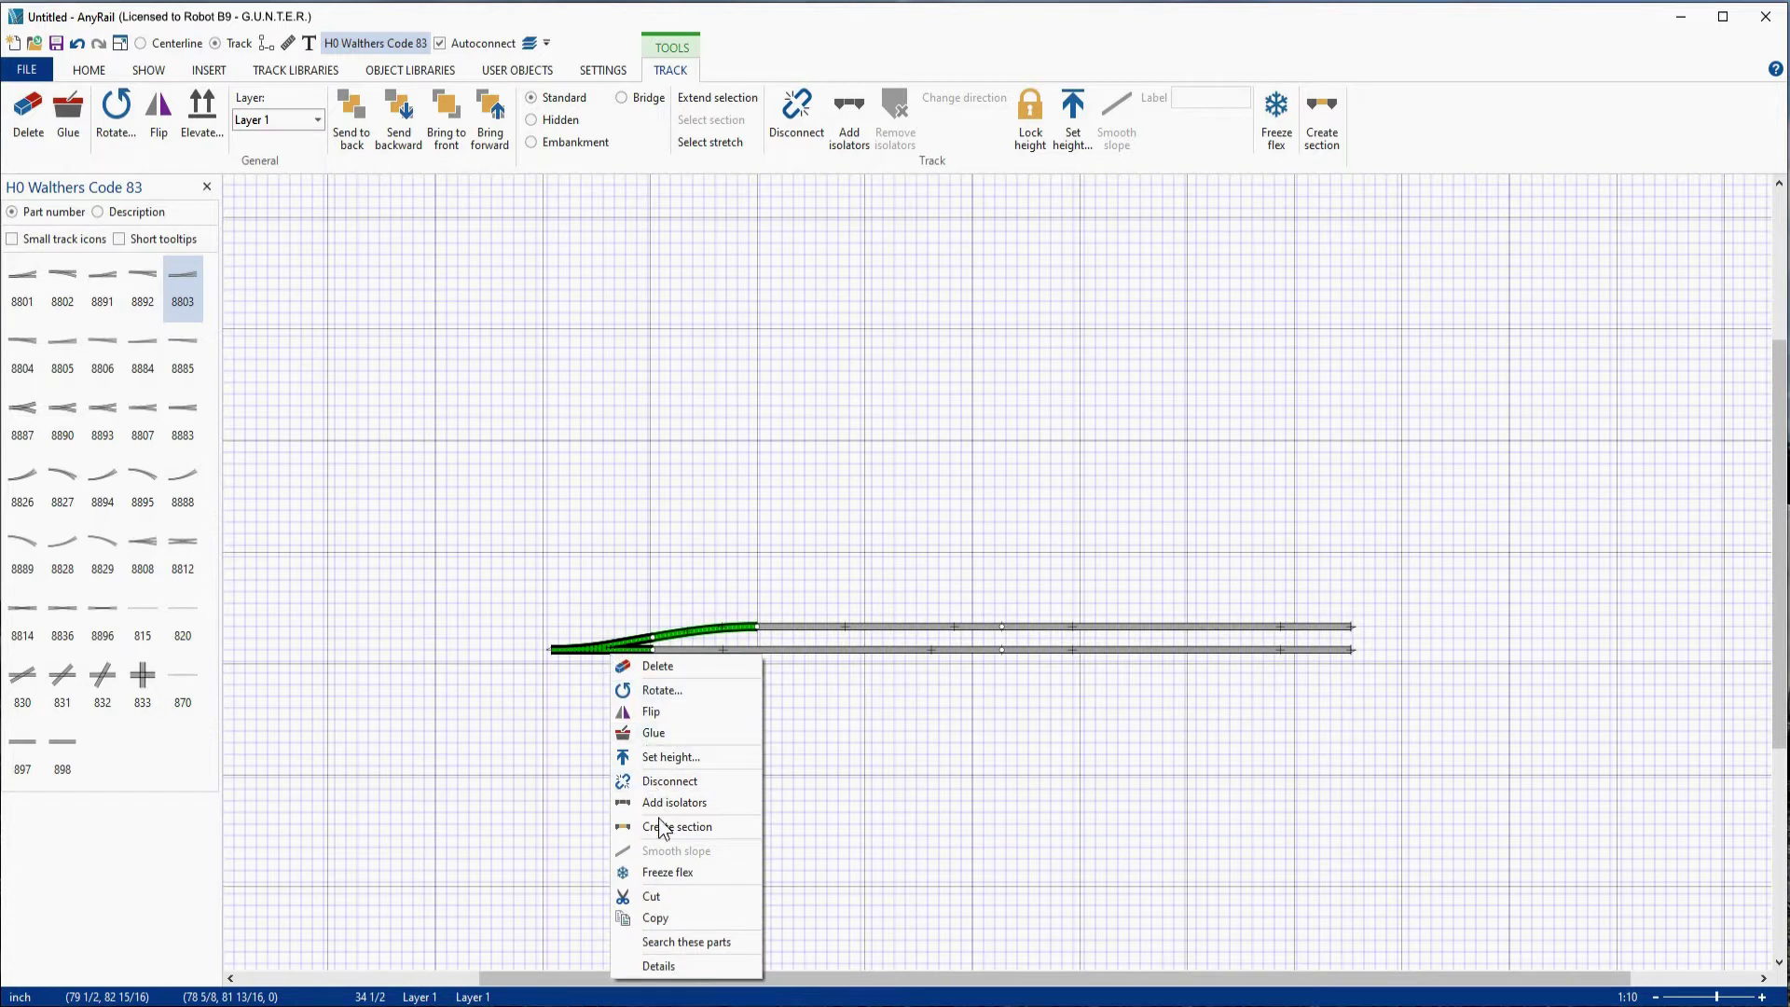
left_click(653, 919)
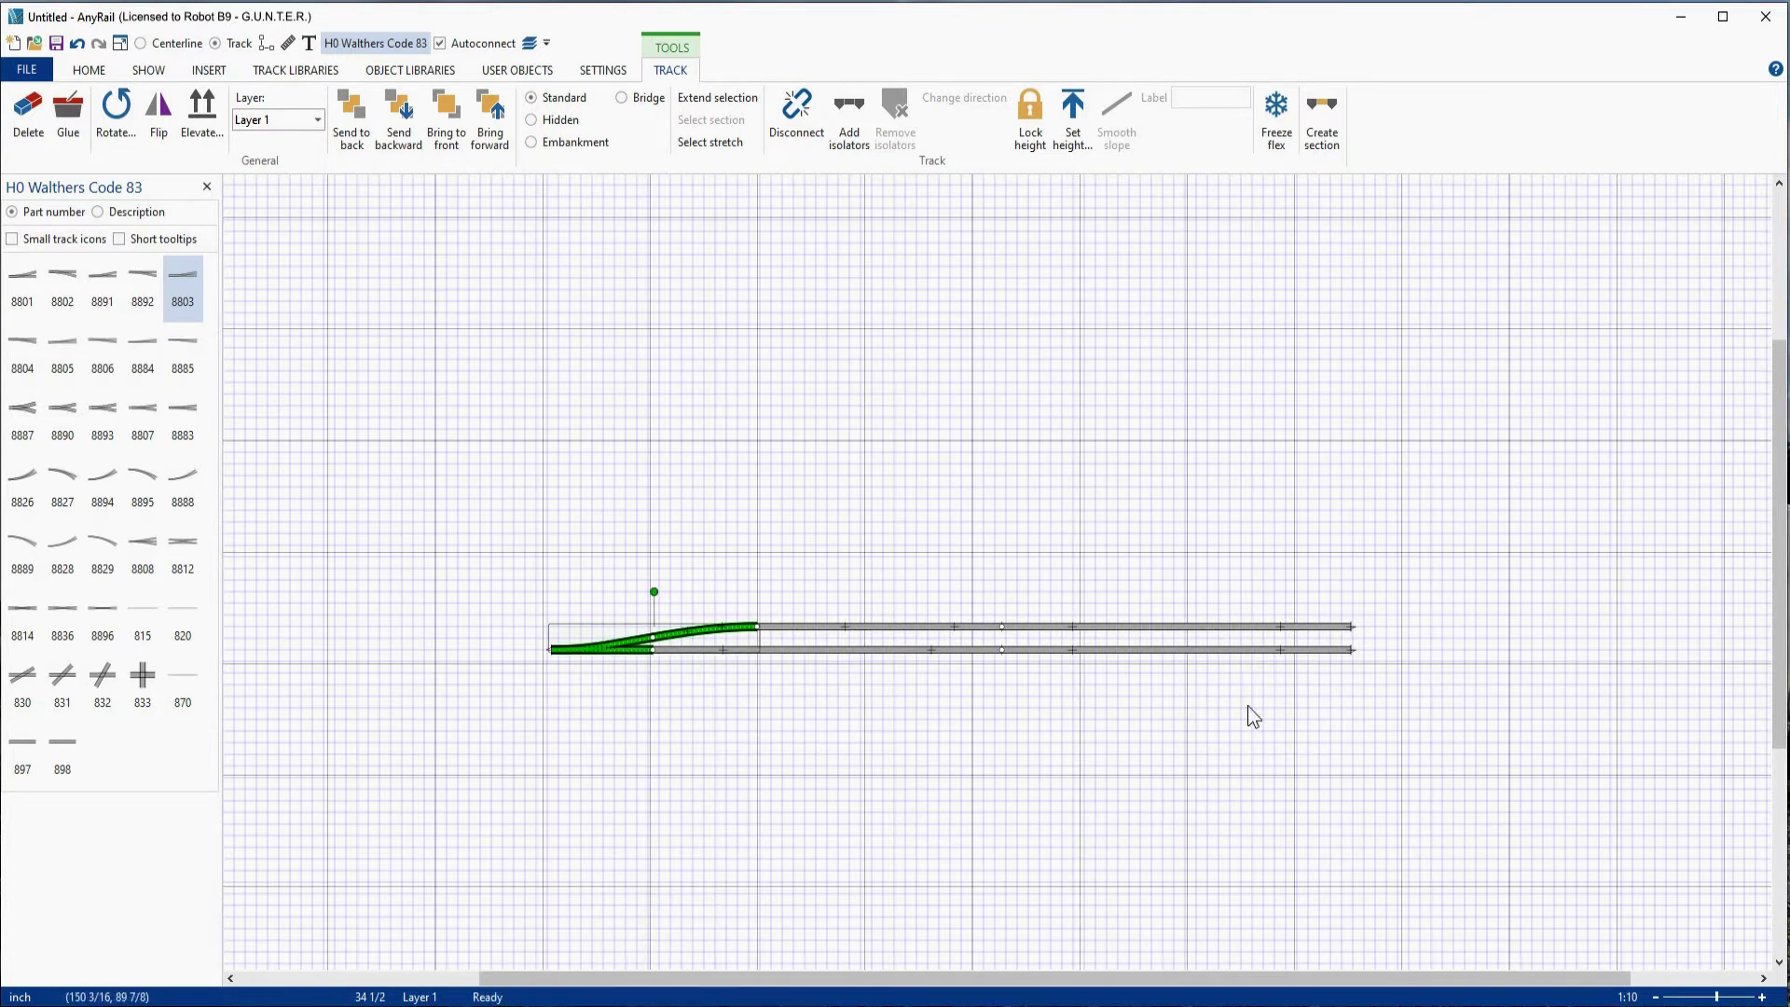
right_click(1266, 485)
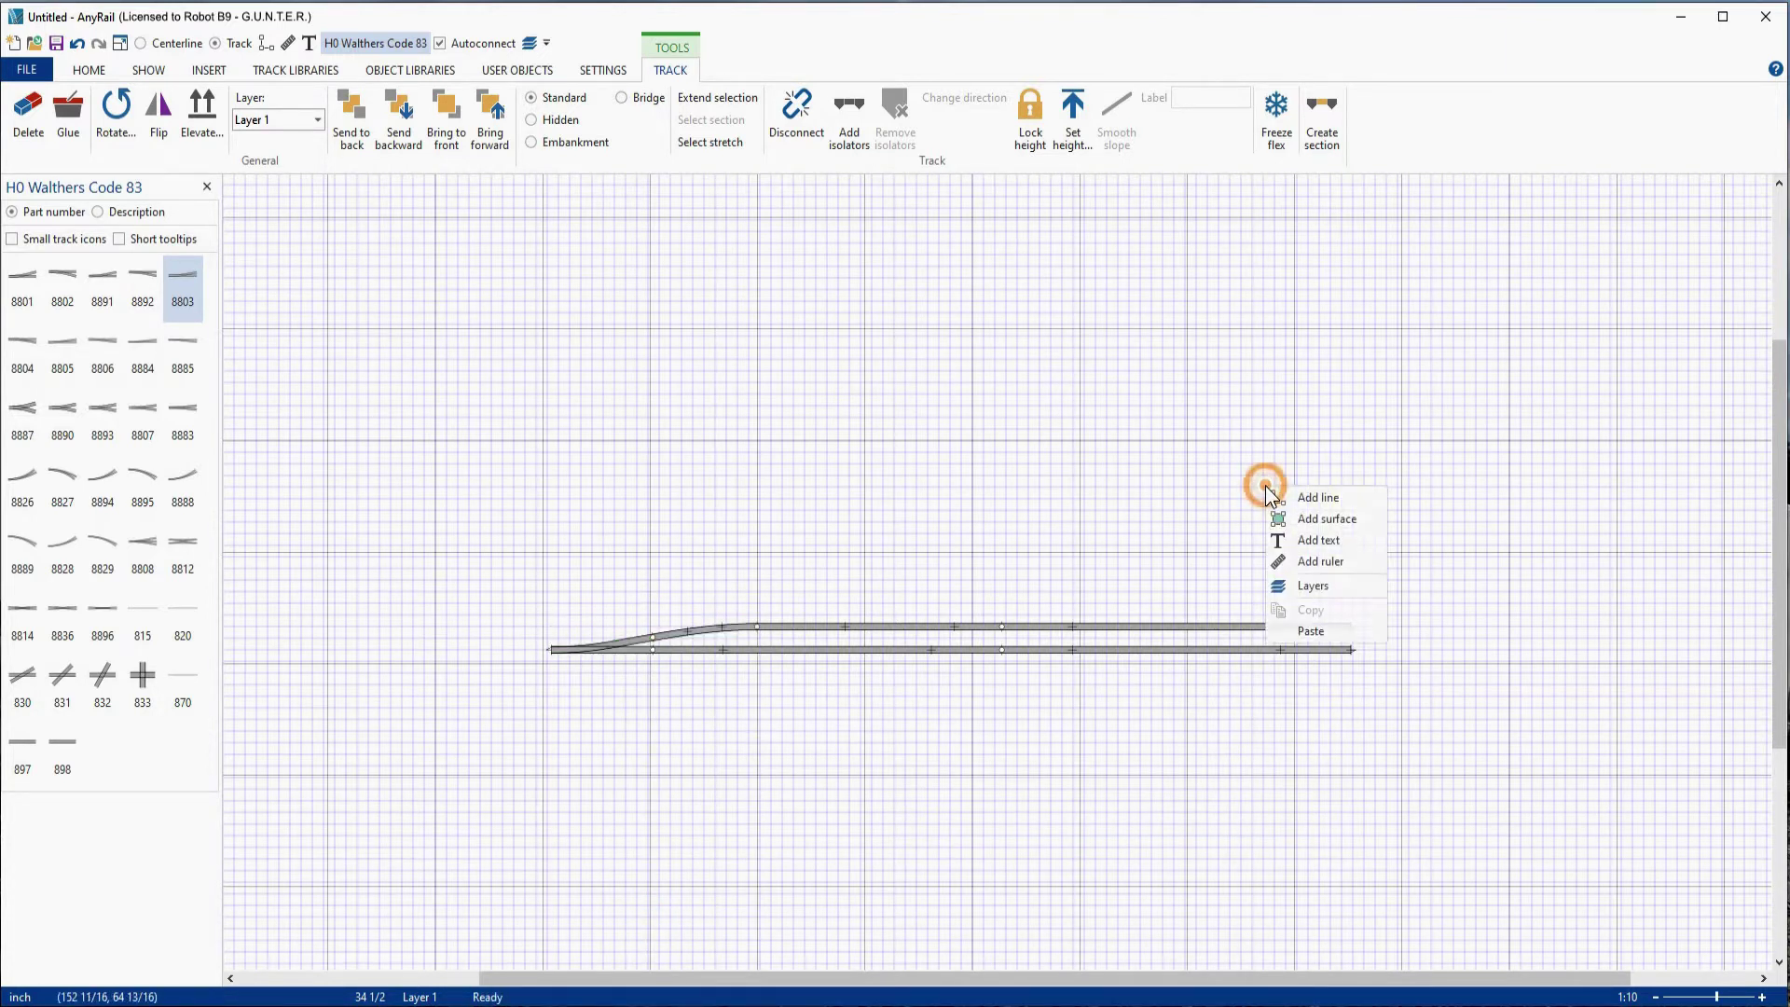
left_click(1315, 633)
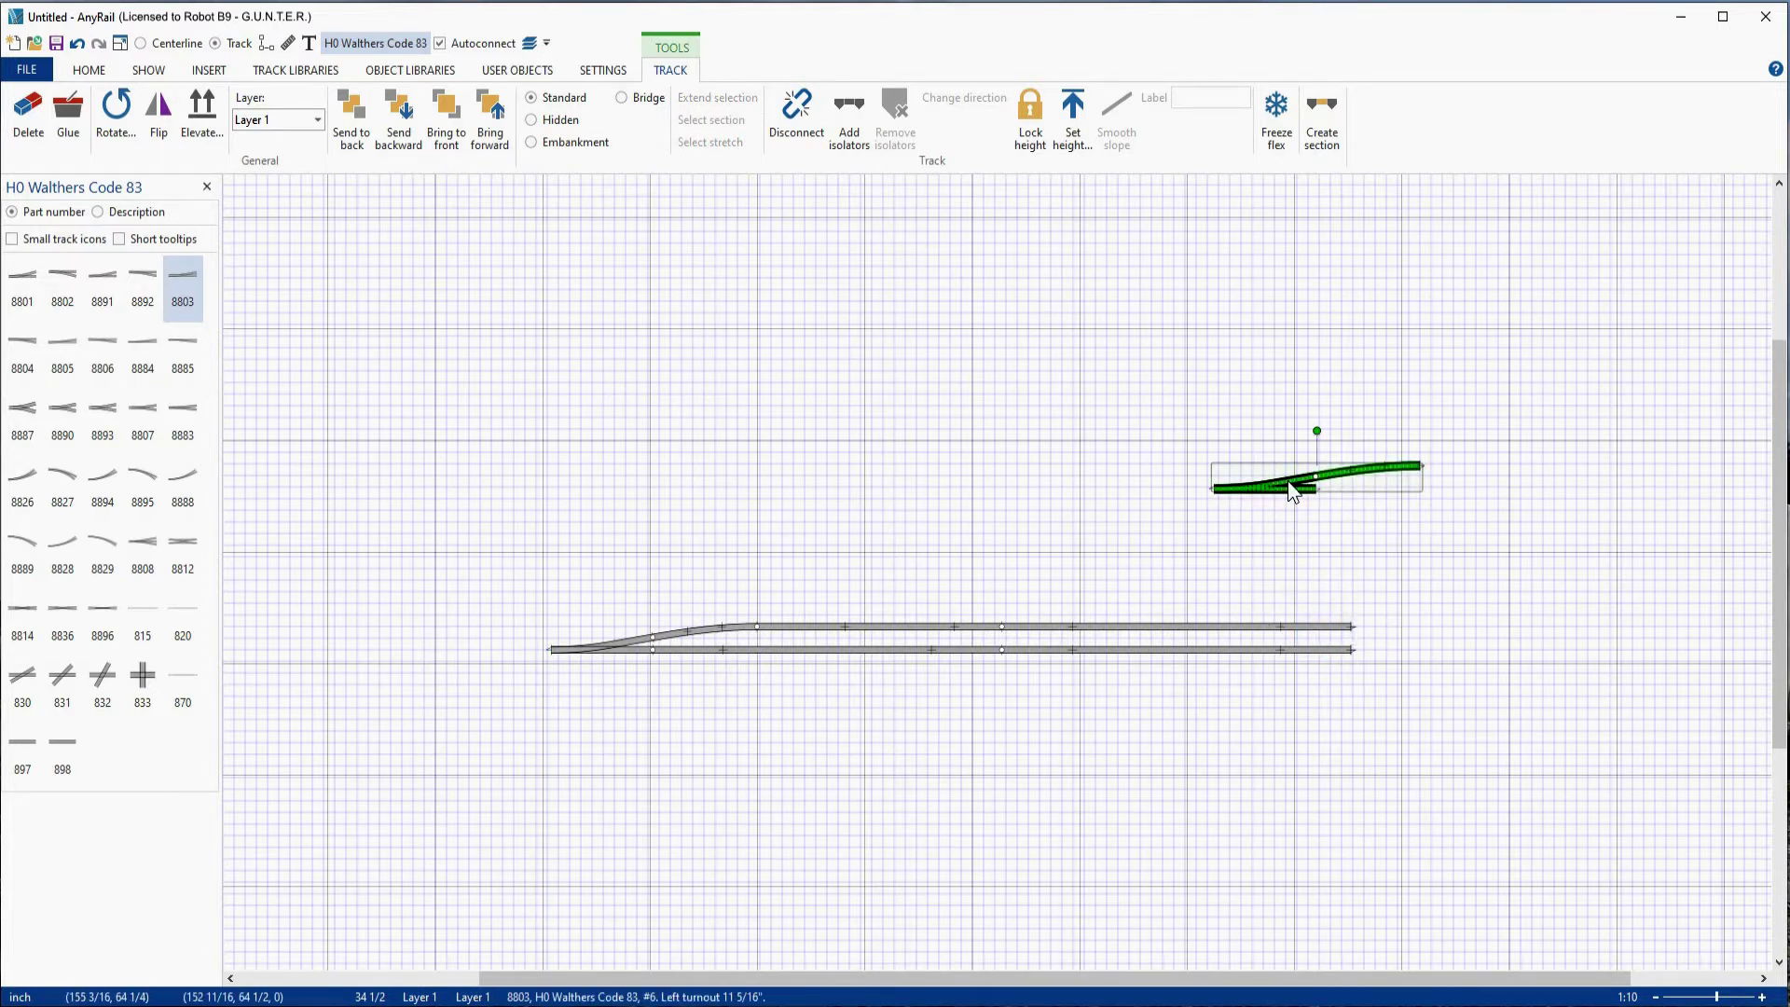
Step: Flip the pasted turnout with its curved piece and move it above and just beyond the right end of the two lines
left_click(171, 130)
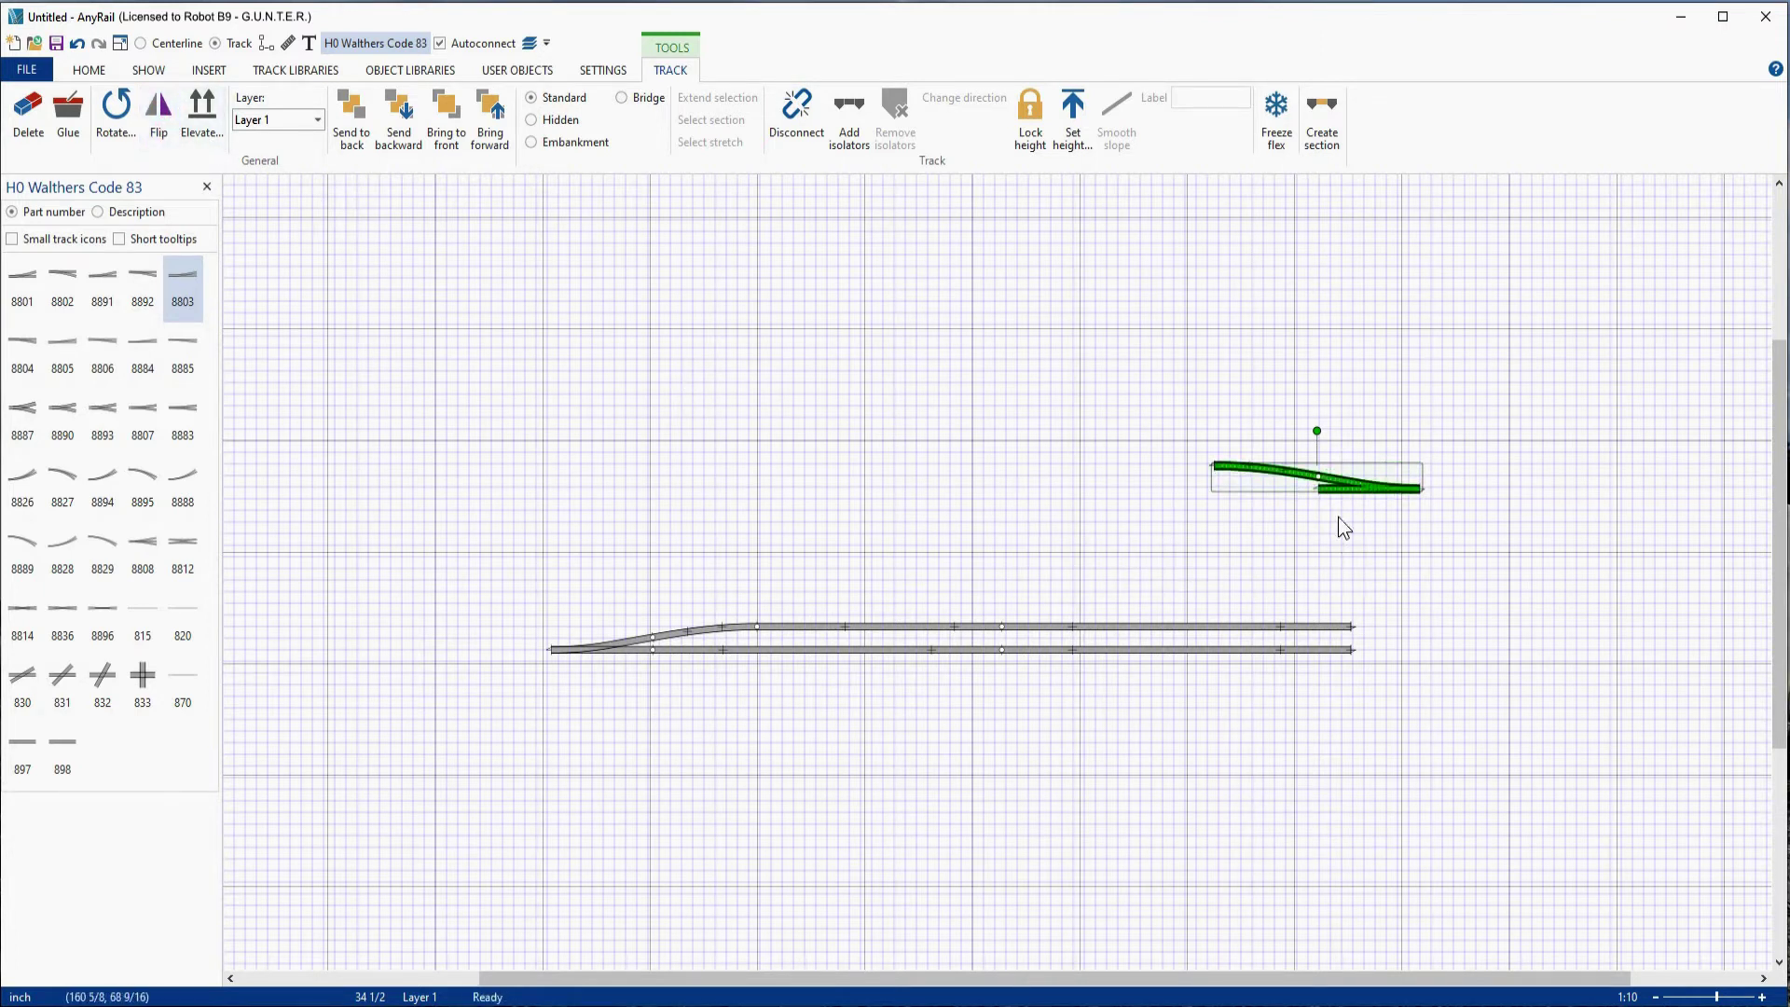
left_click_drag(1361, 491, 1416, 569)
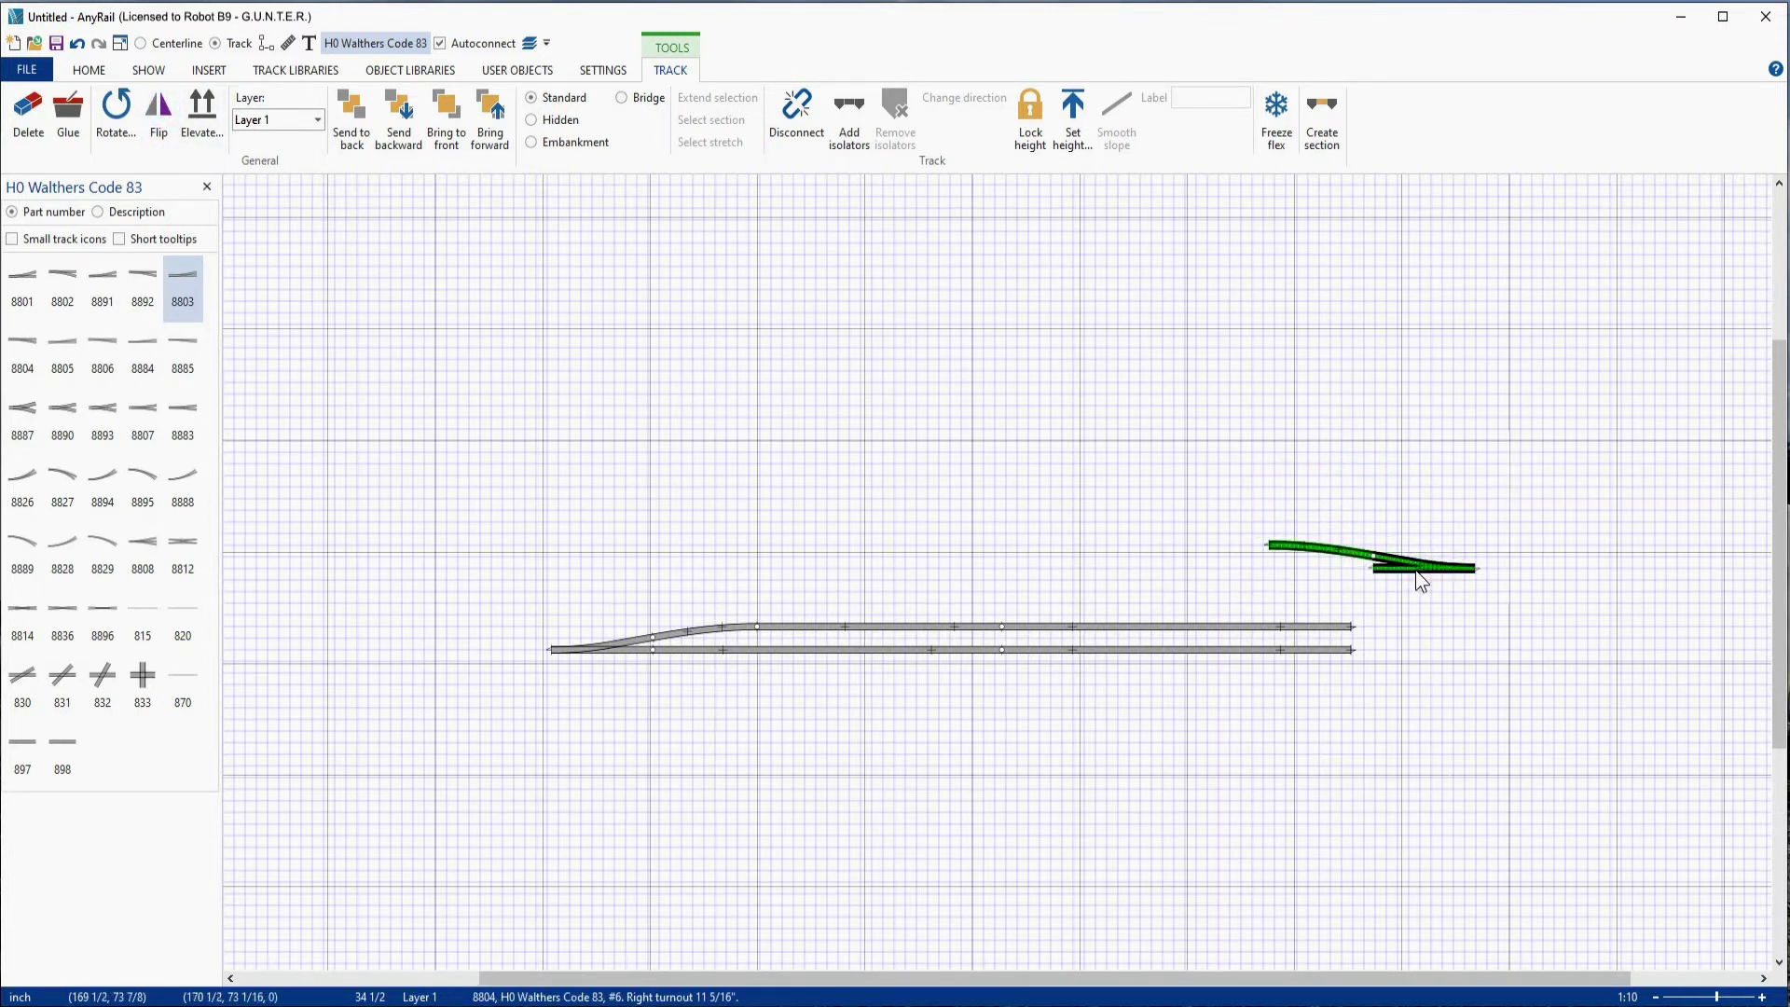
key("Escape")
scroll(1339, 624, "up", 1)
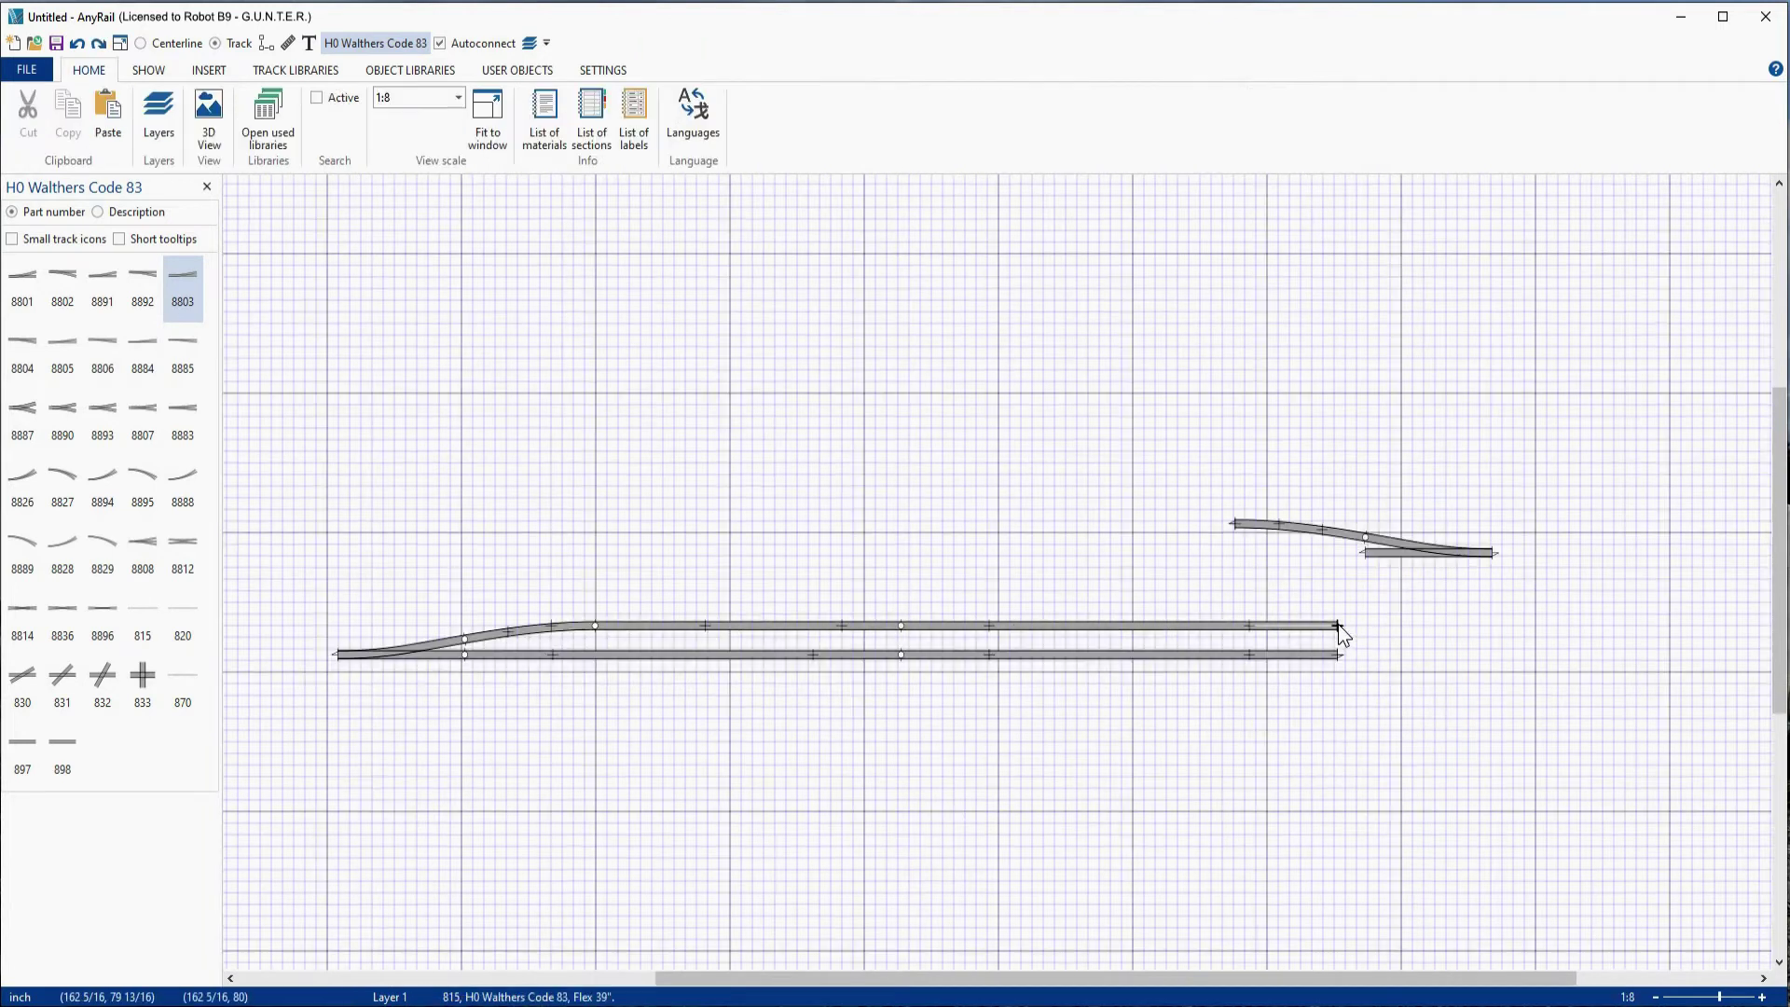
Step: Shorten the upper line's right-hand flex track to about 14 1/2 inches by pulling in its free end
left_click(1334, 626)
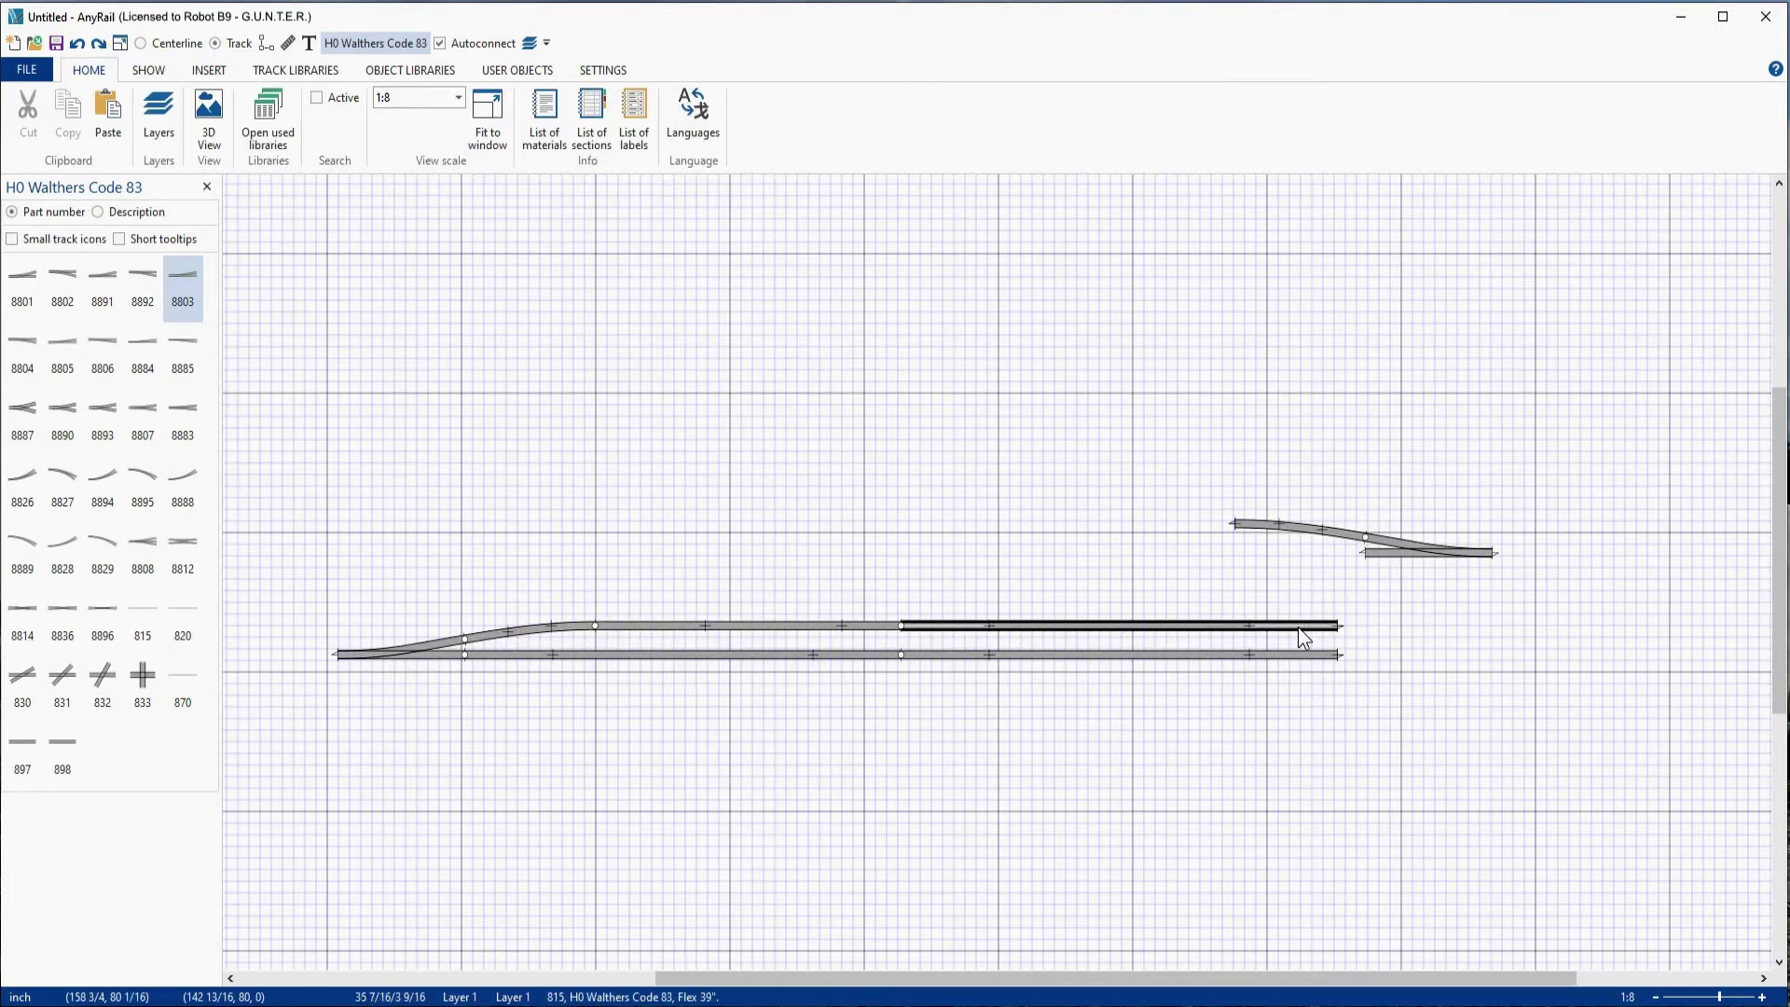
left_click(1333, 626)
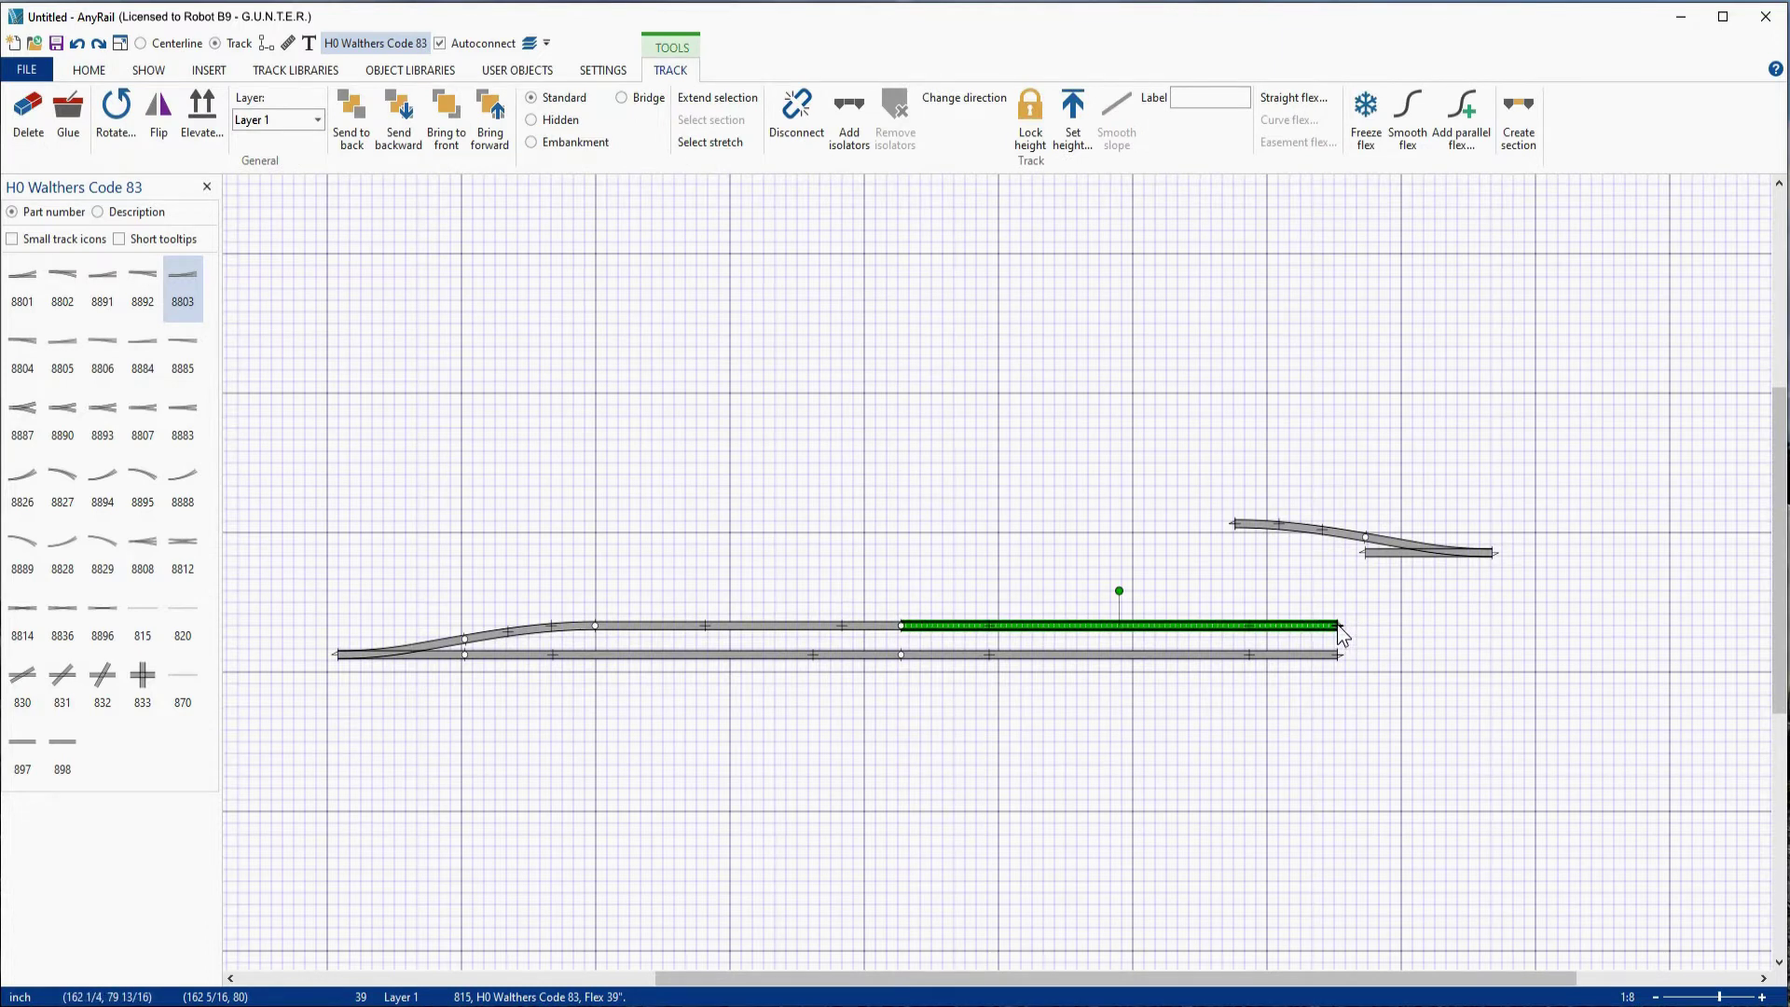
left_click_drag(1339, 629, 1064, 627)
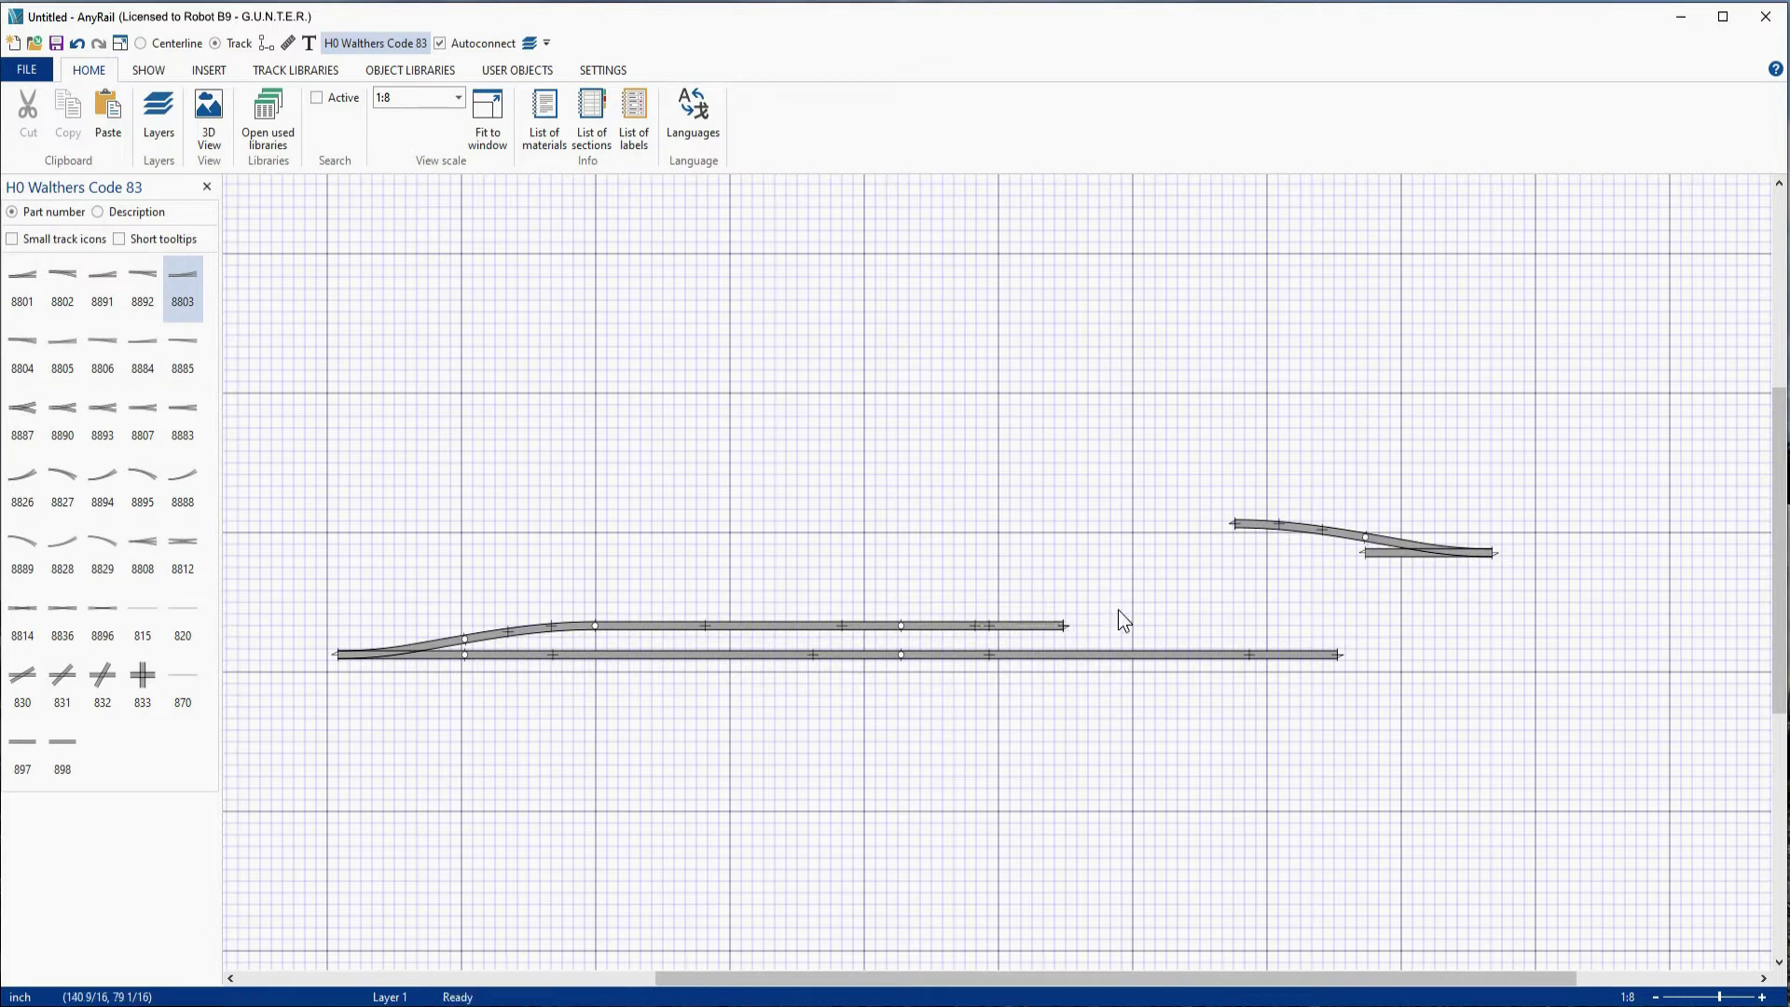
Step: Connect the flipped turnout with its curved piece to the right end of the lower line
left_click_drag(1210, 476, 1564, 602)
left_click_drag(1411, 569, 1391, 659)
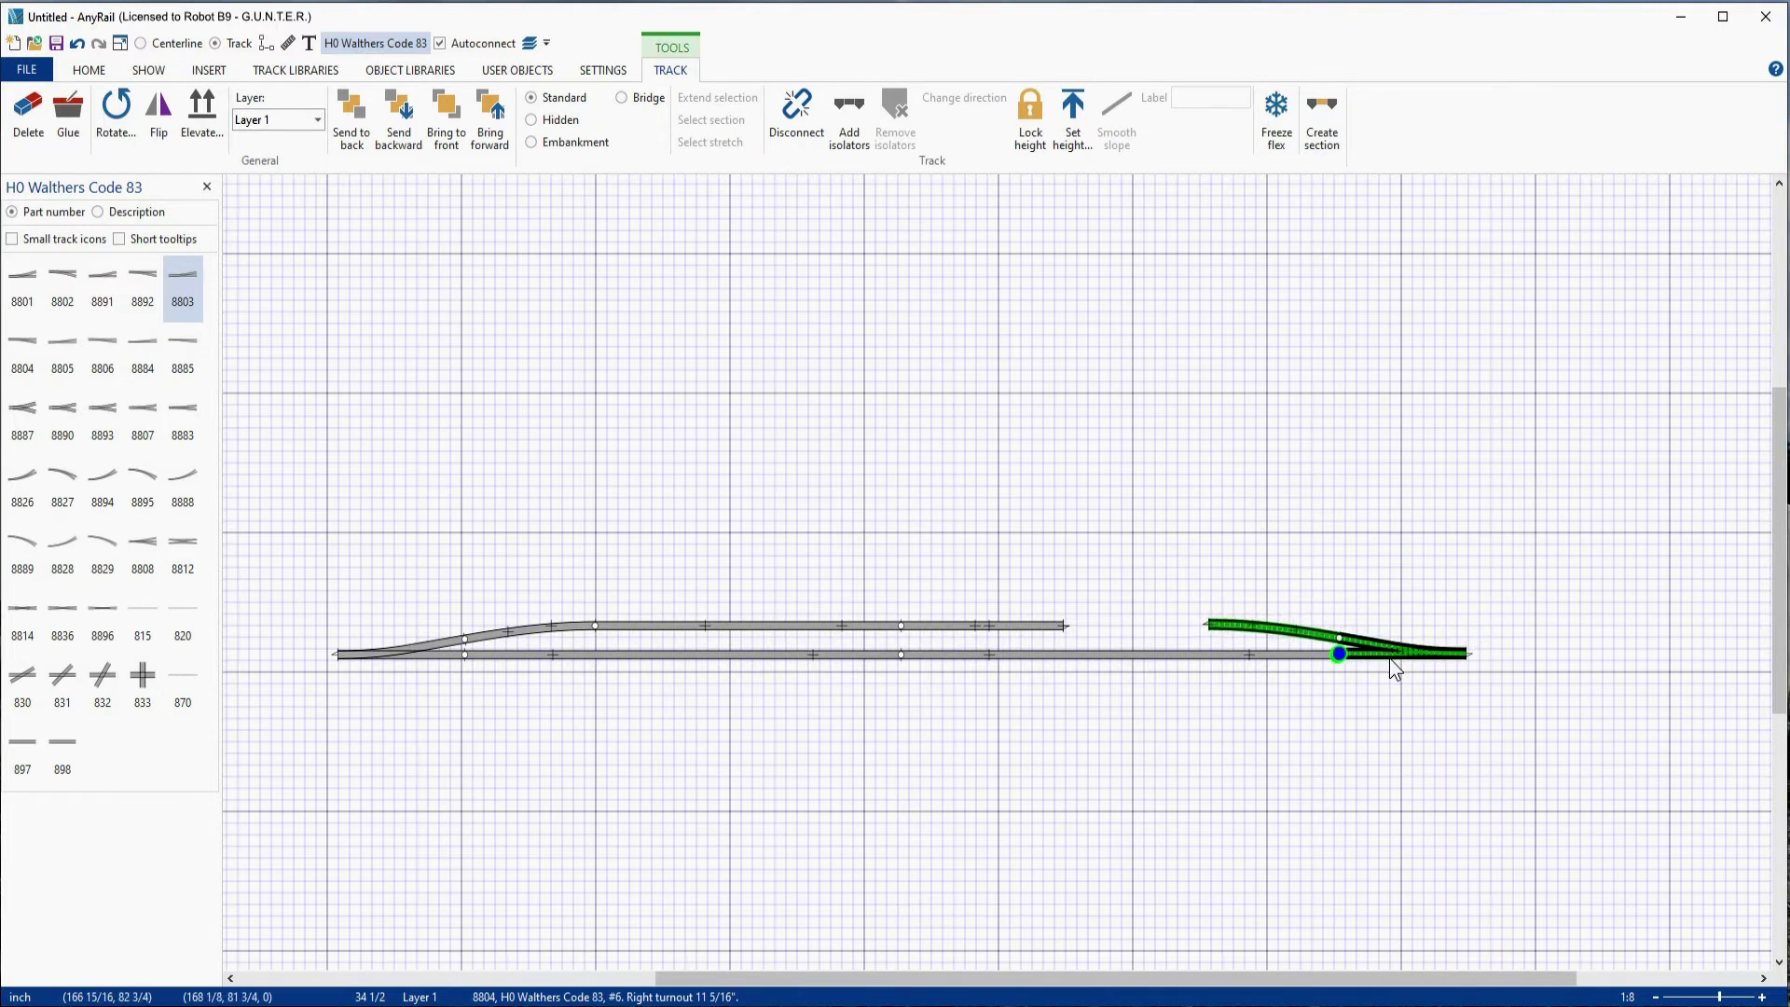
left_click(1394, 669)
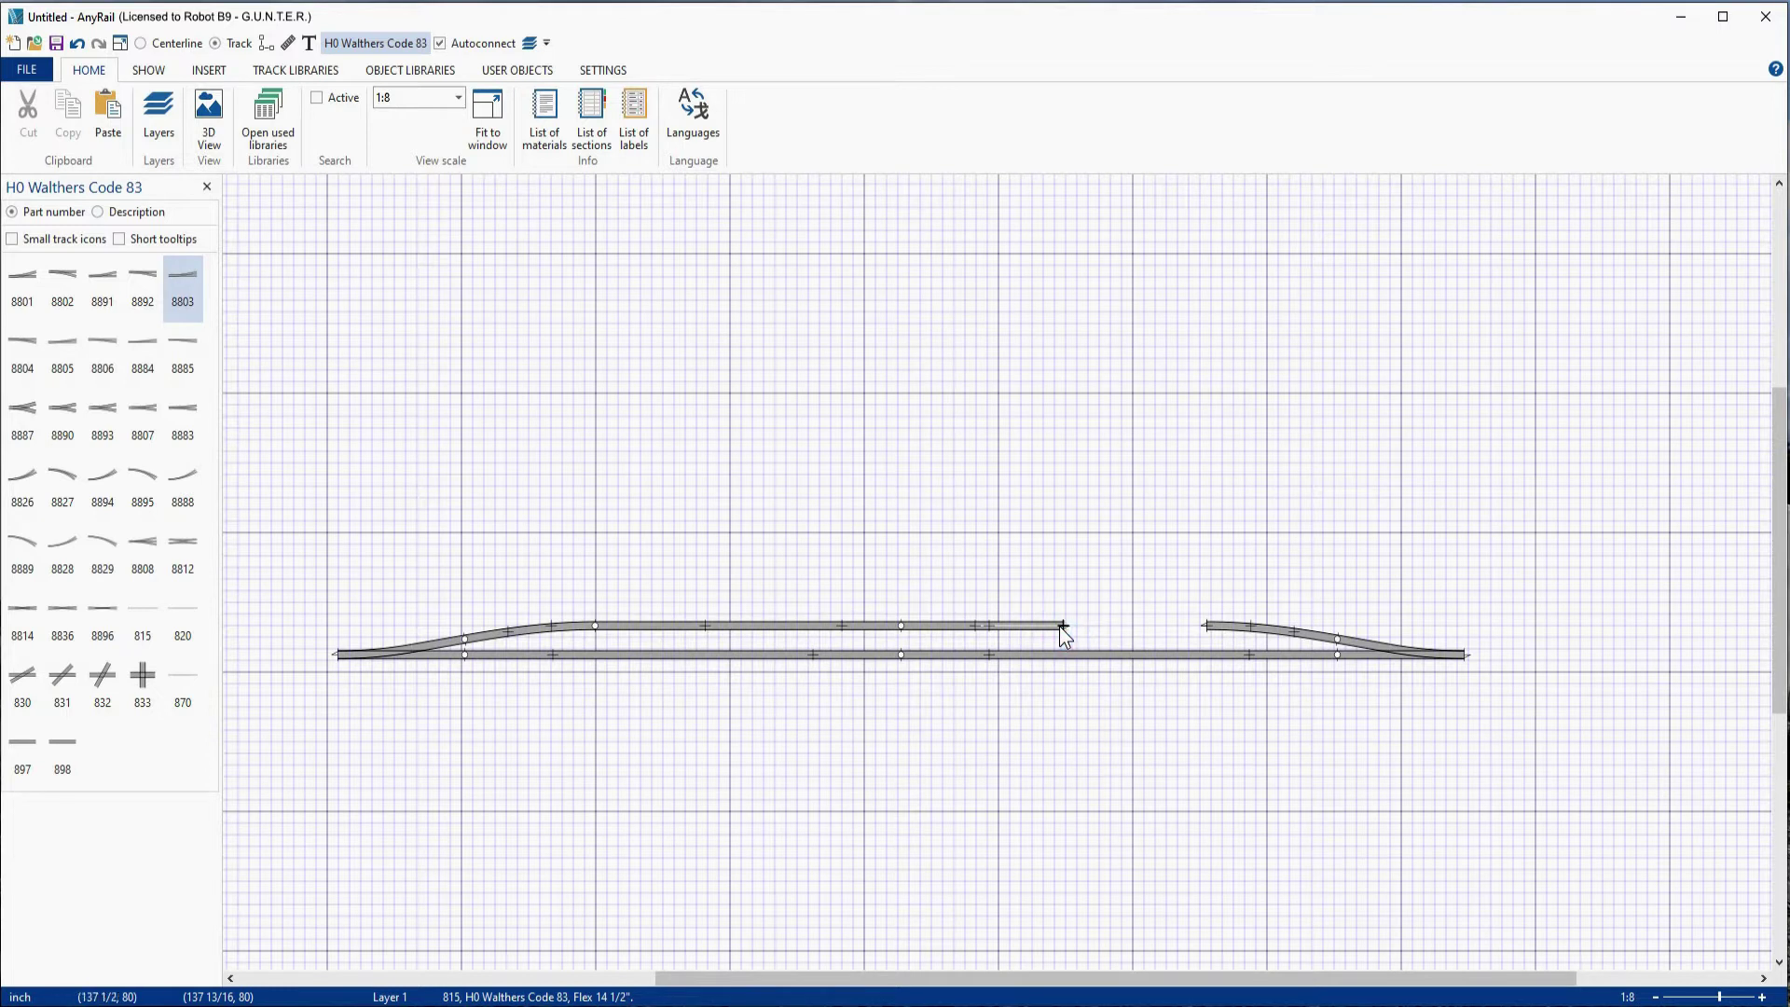
Step: Extend the upper line's flex track to the curved piece of the right-hand turnout to close the gap
left_click(1061, 627)
left_click_drag(1064, 627, 1205, 626)
left_click(1100, 626)
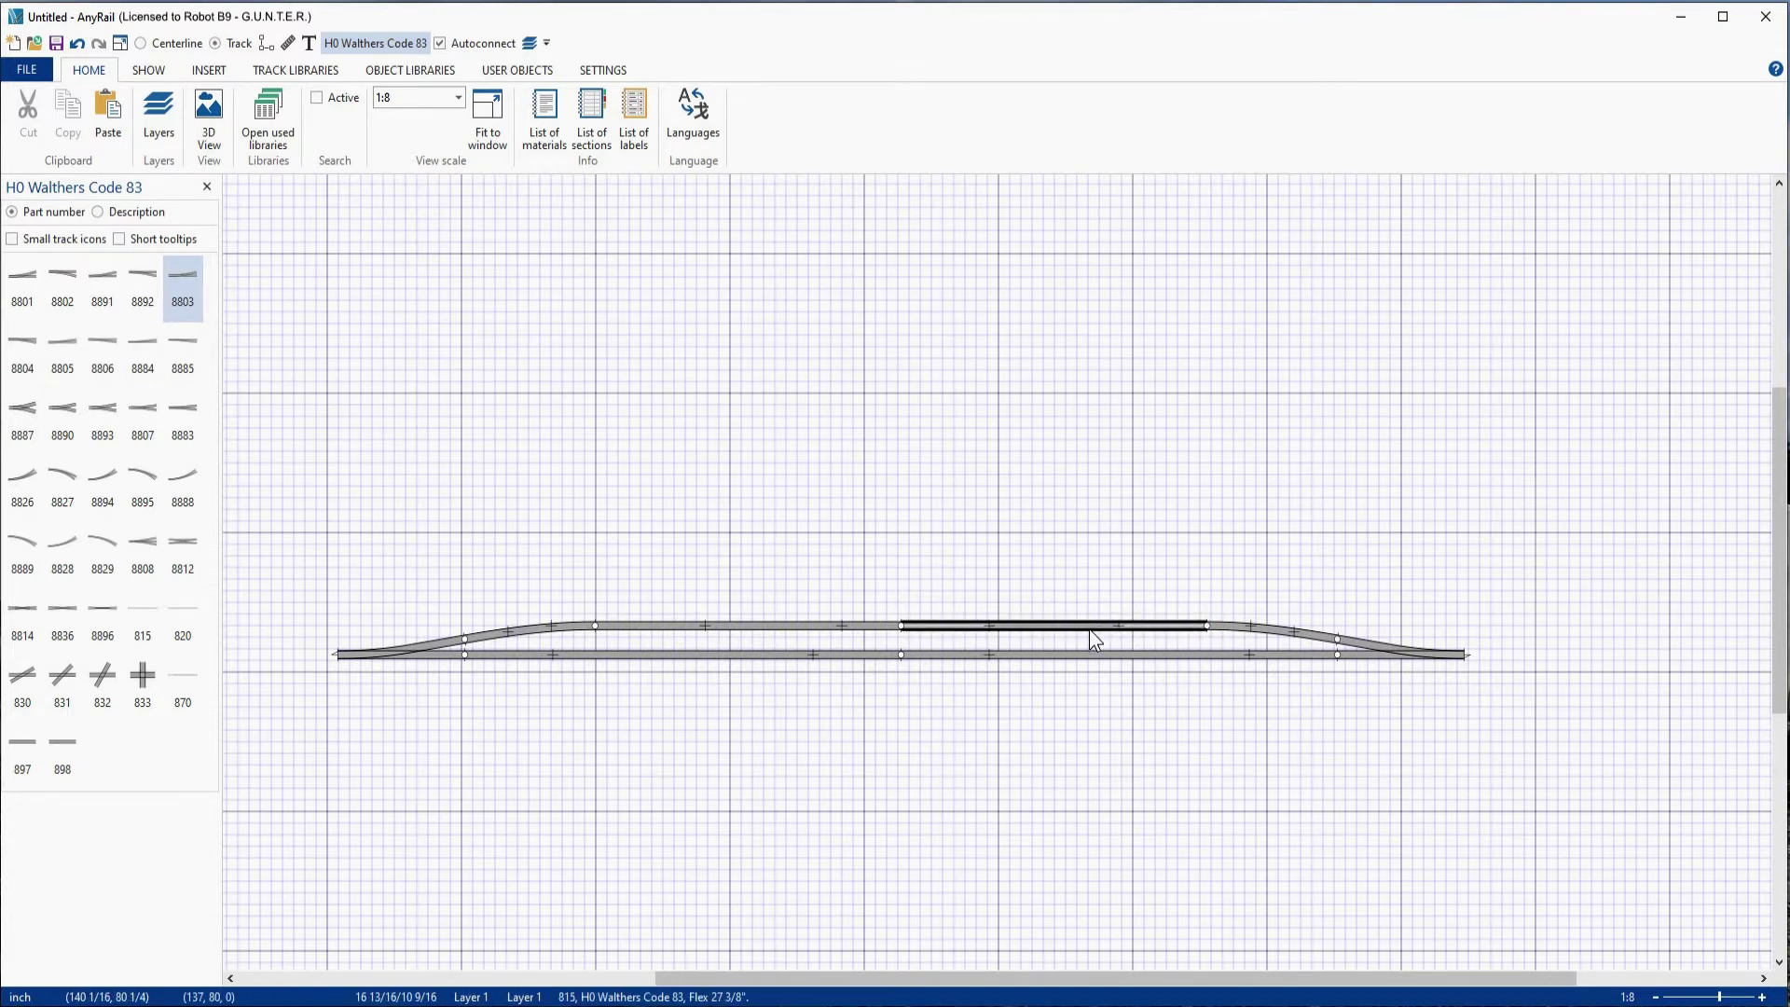
Step: Check the length of the upper line's closing flex track and the part types of the left and right turnouts
left_click(1090, 629)
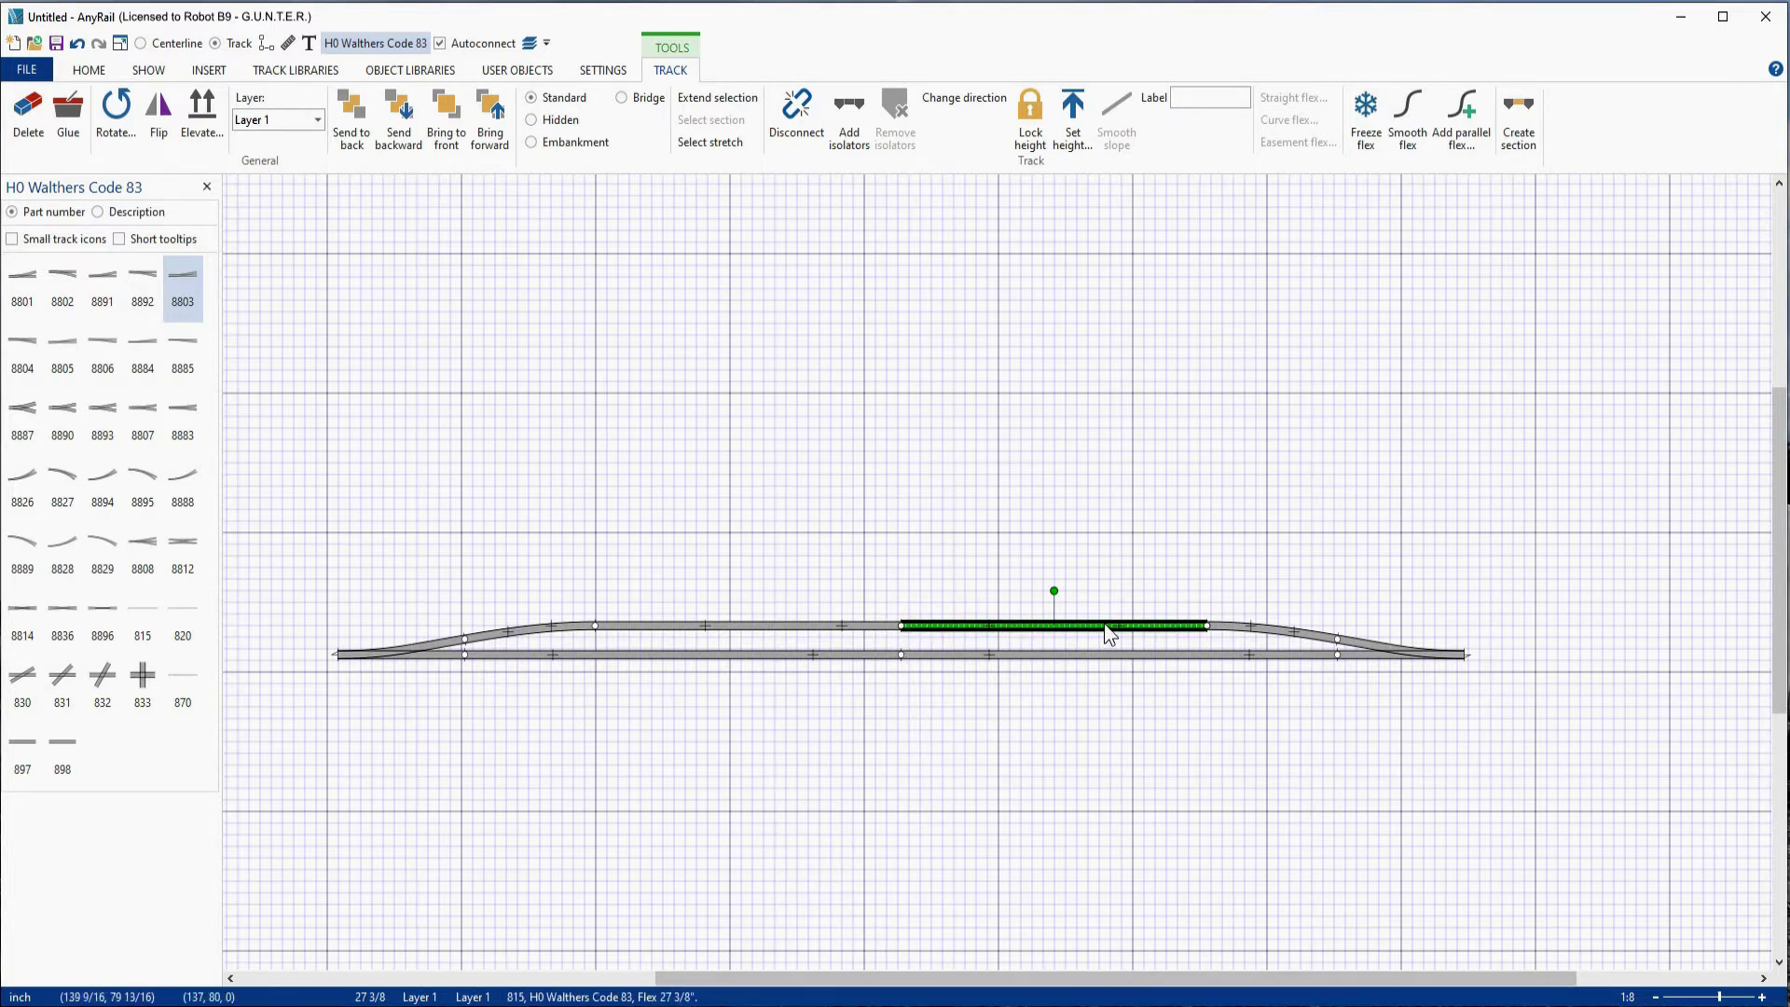
left_click(1174, 739)
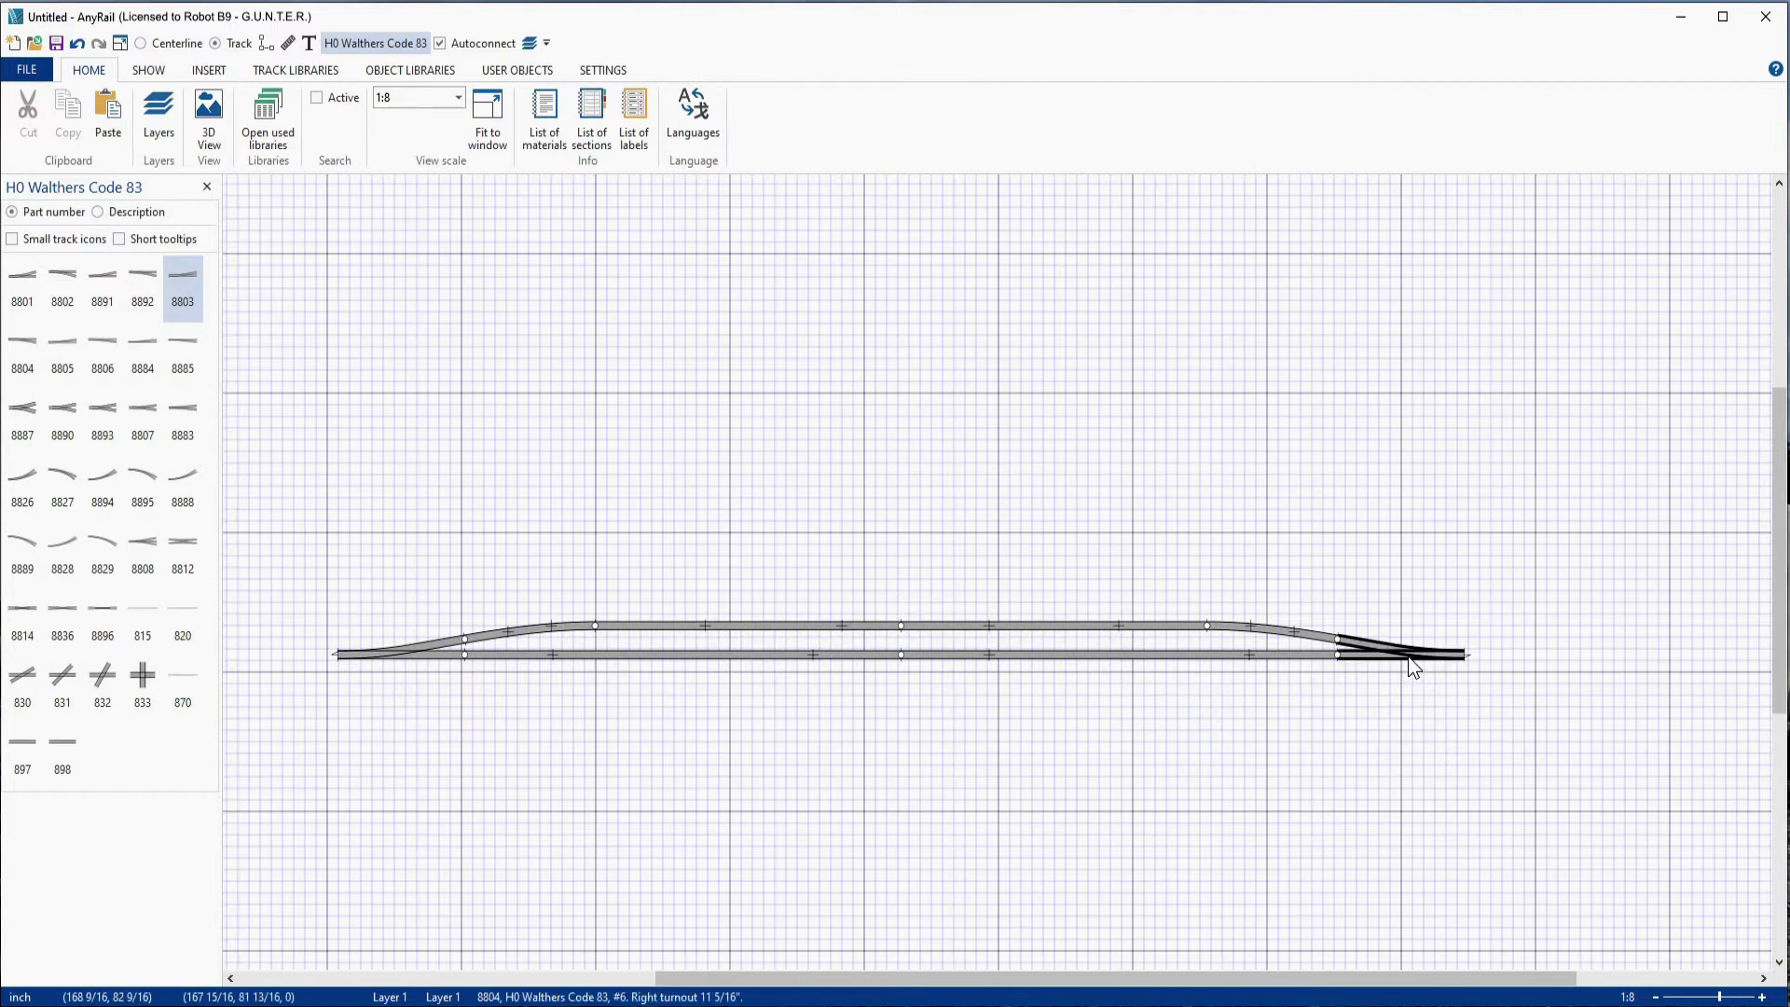
left_click(411, 659)
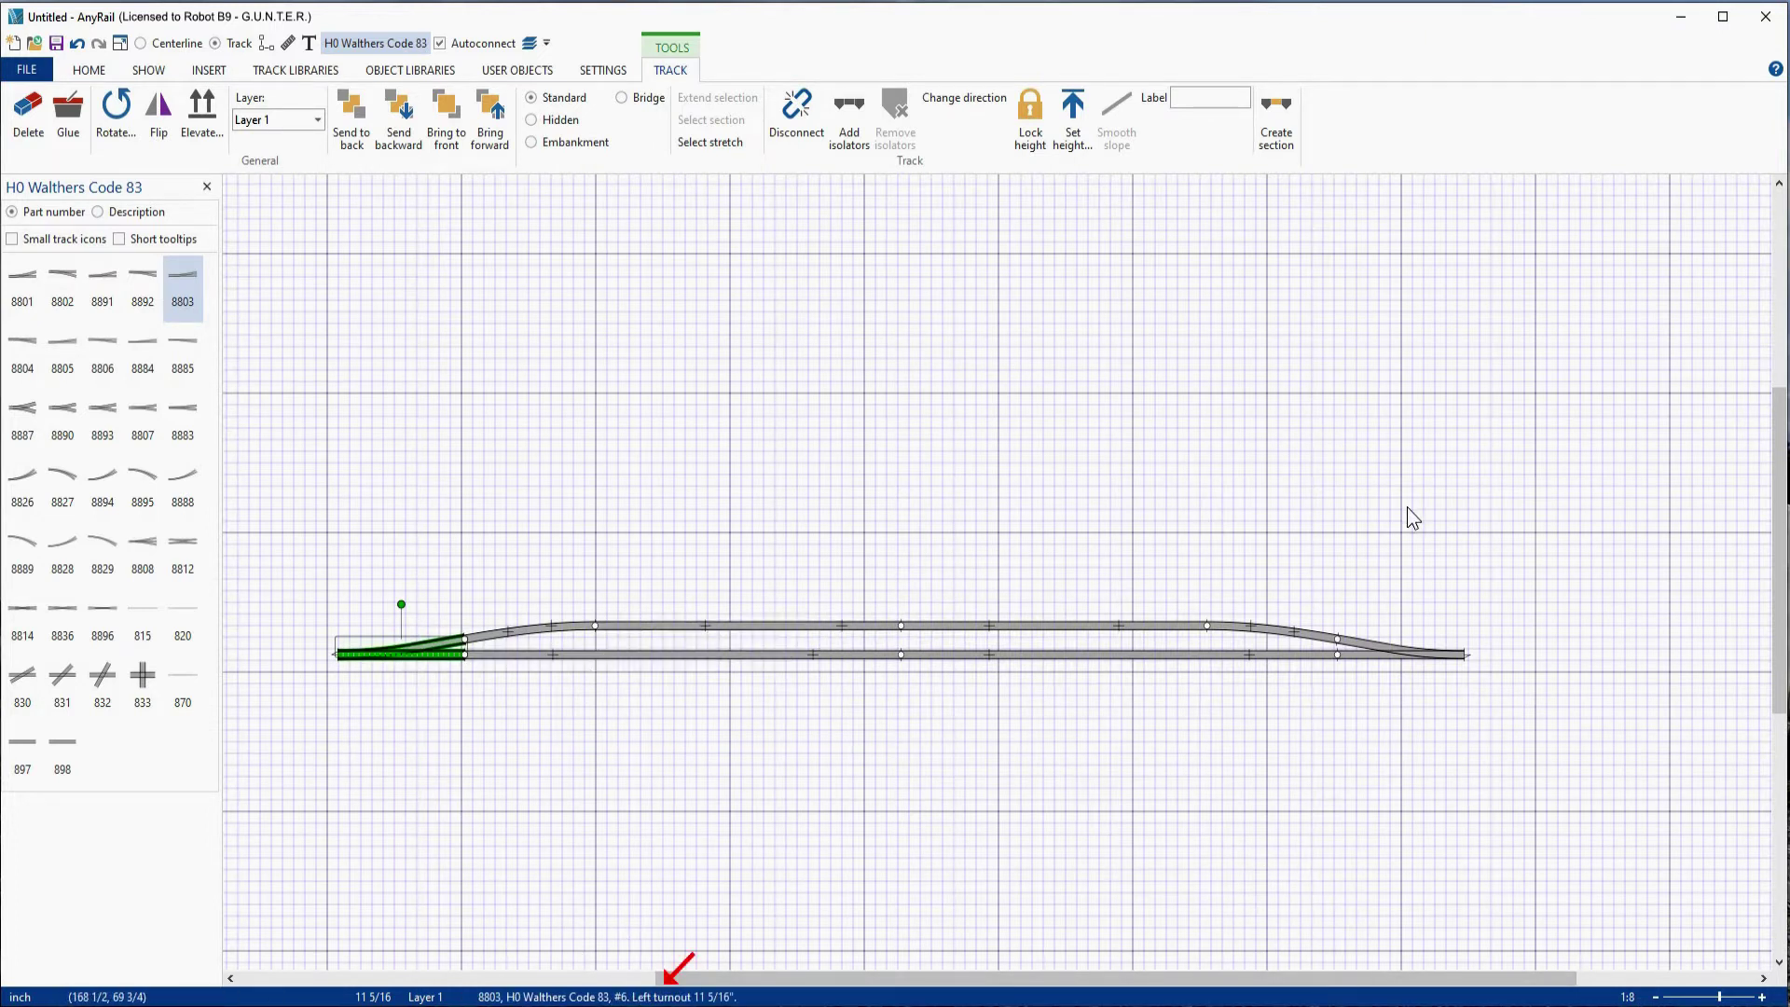
left_click(1399, 657)
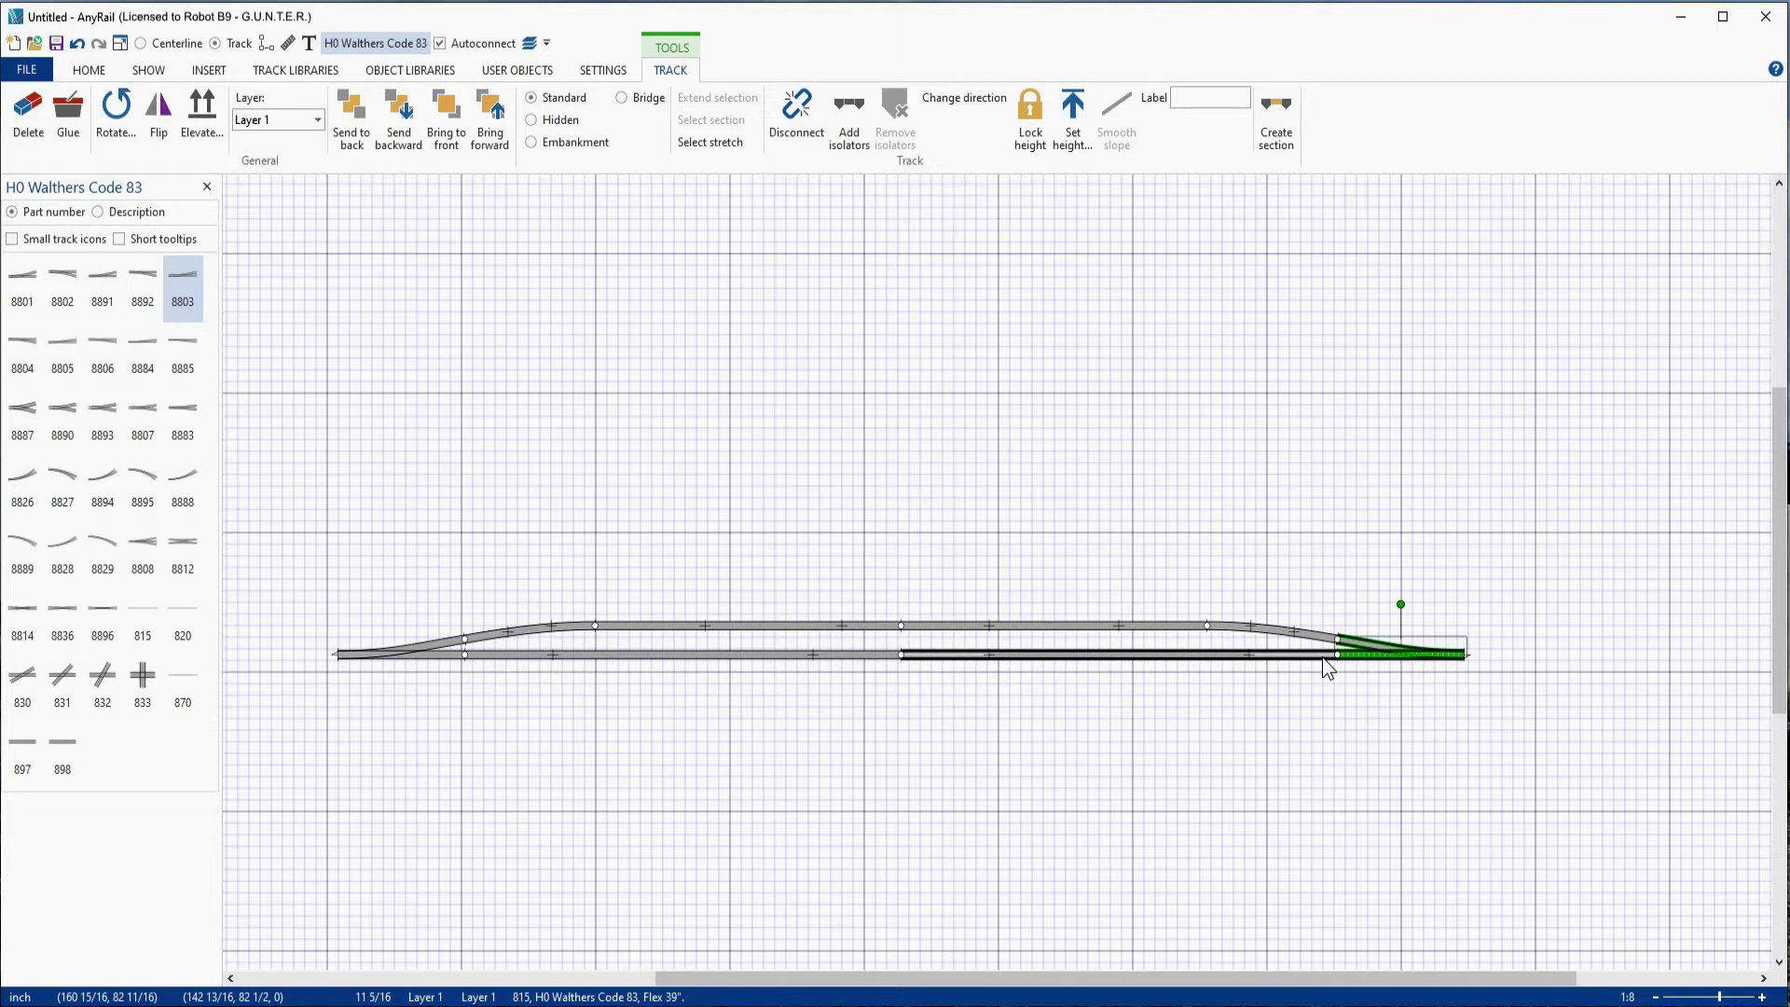
left_click(1209, 718)
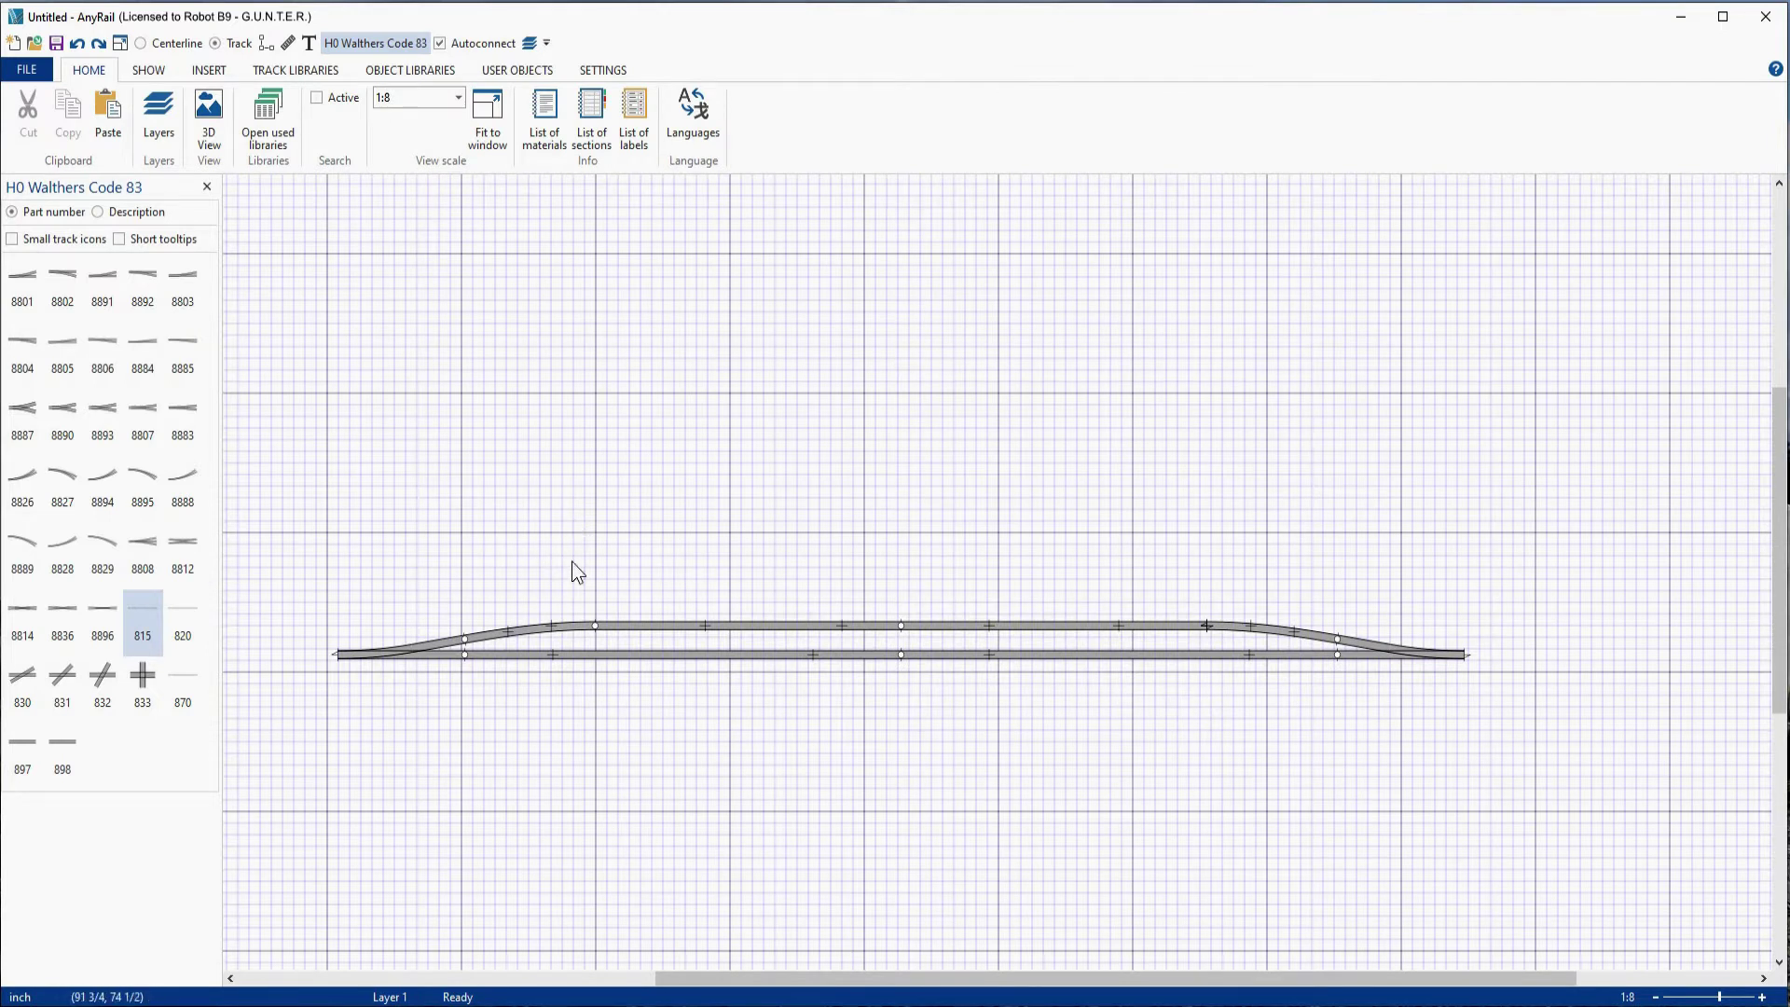
Step: Delete both curved flex pieces, the upper line's right-hand flex track and the right turnout
left_click(567, 629)
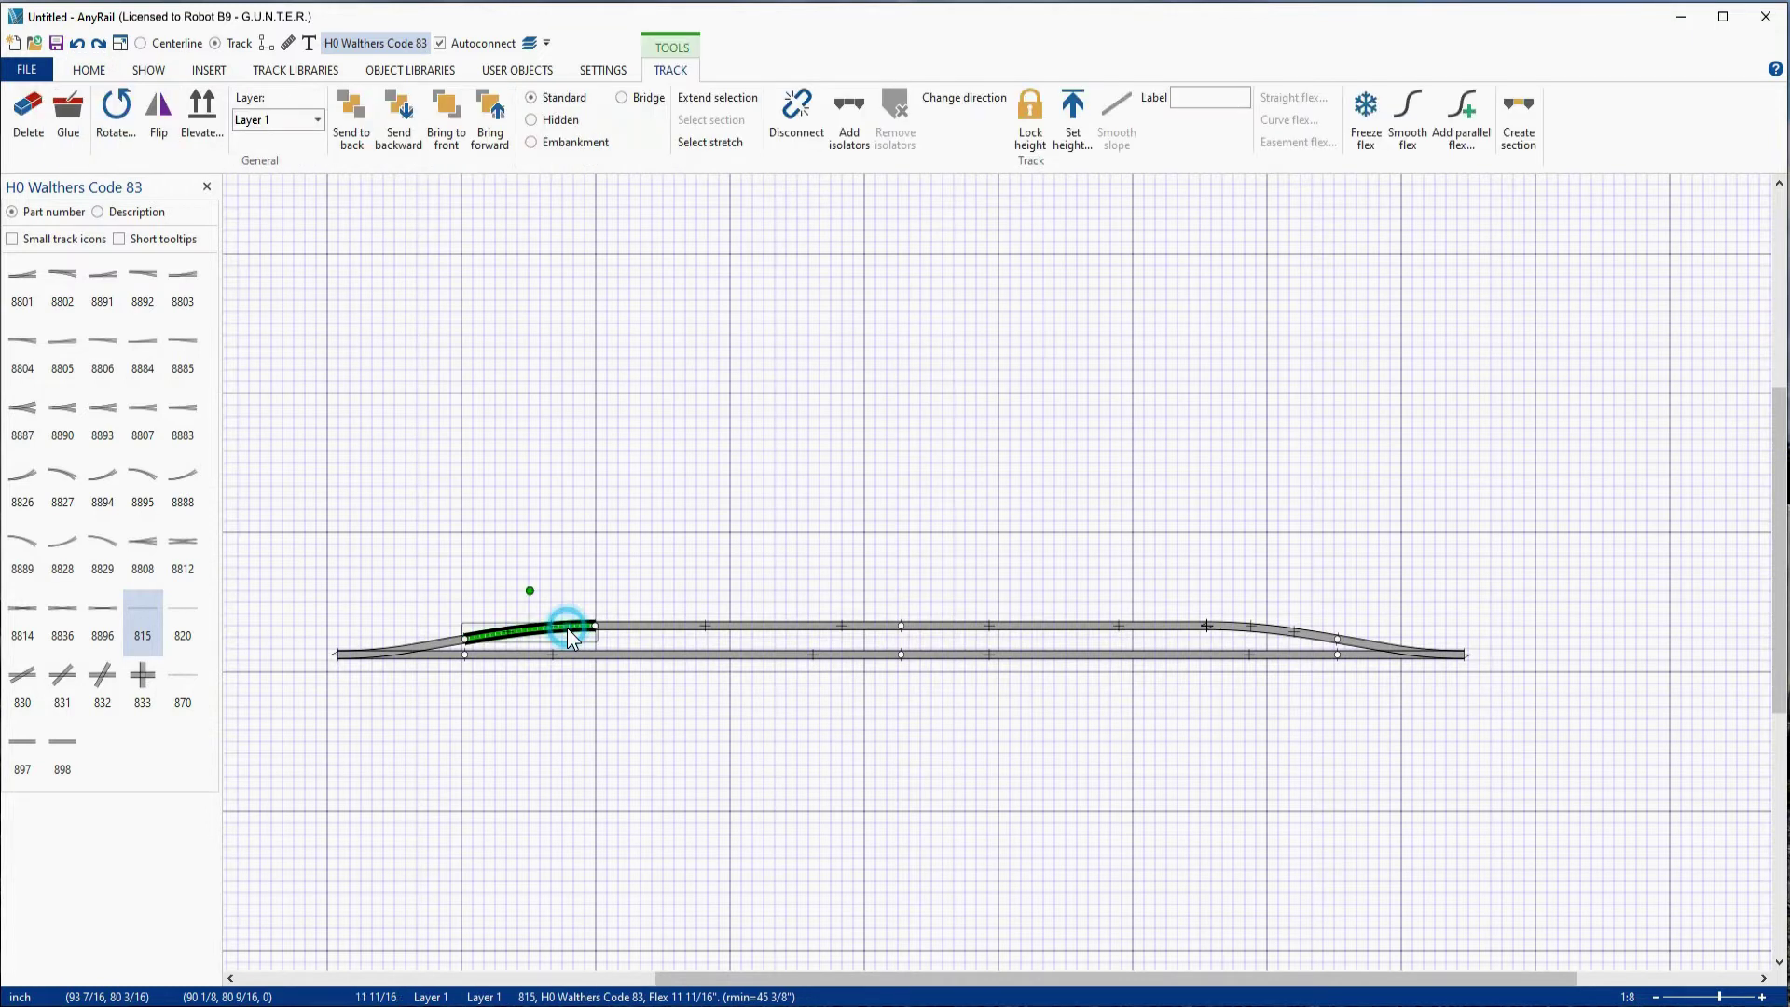
left_click(979, 638, "ctrl")
left_click(1268, 634, "ctrl")
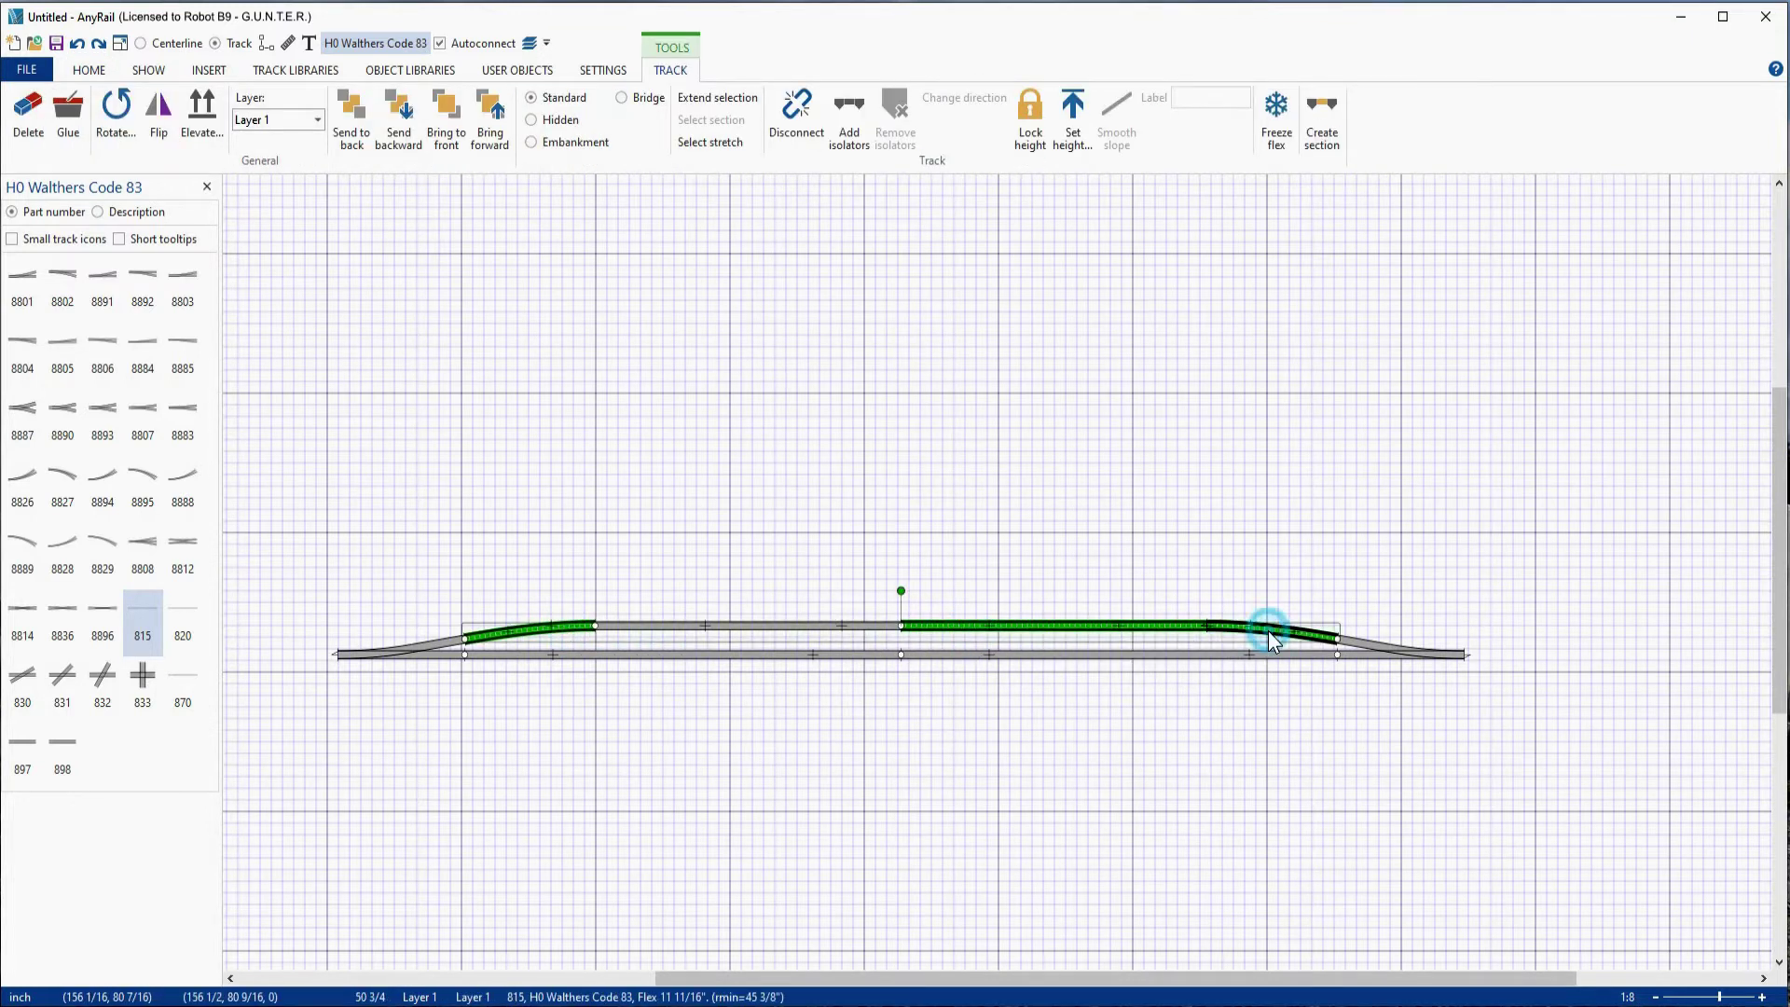
left_click(1378, 658, "ctrl")
right_click(1378, 658)
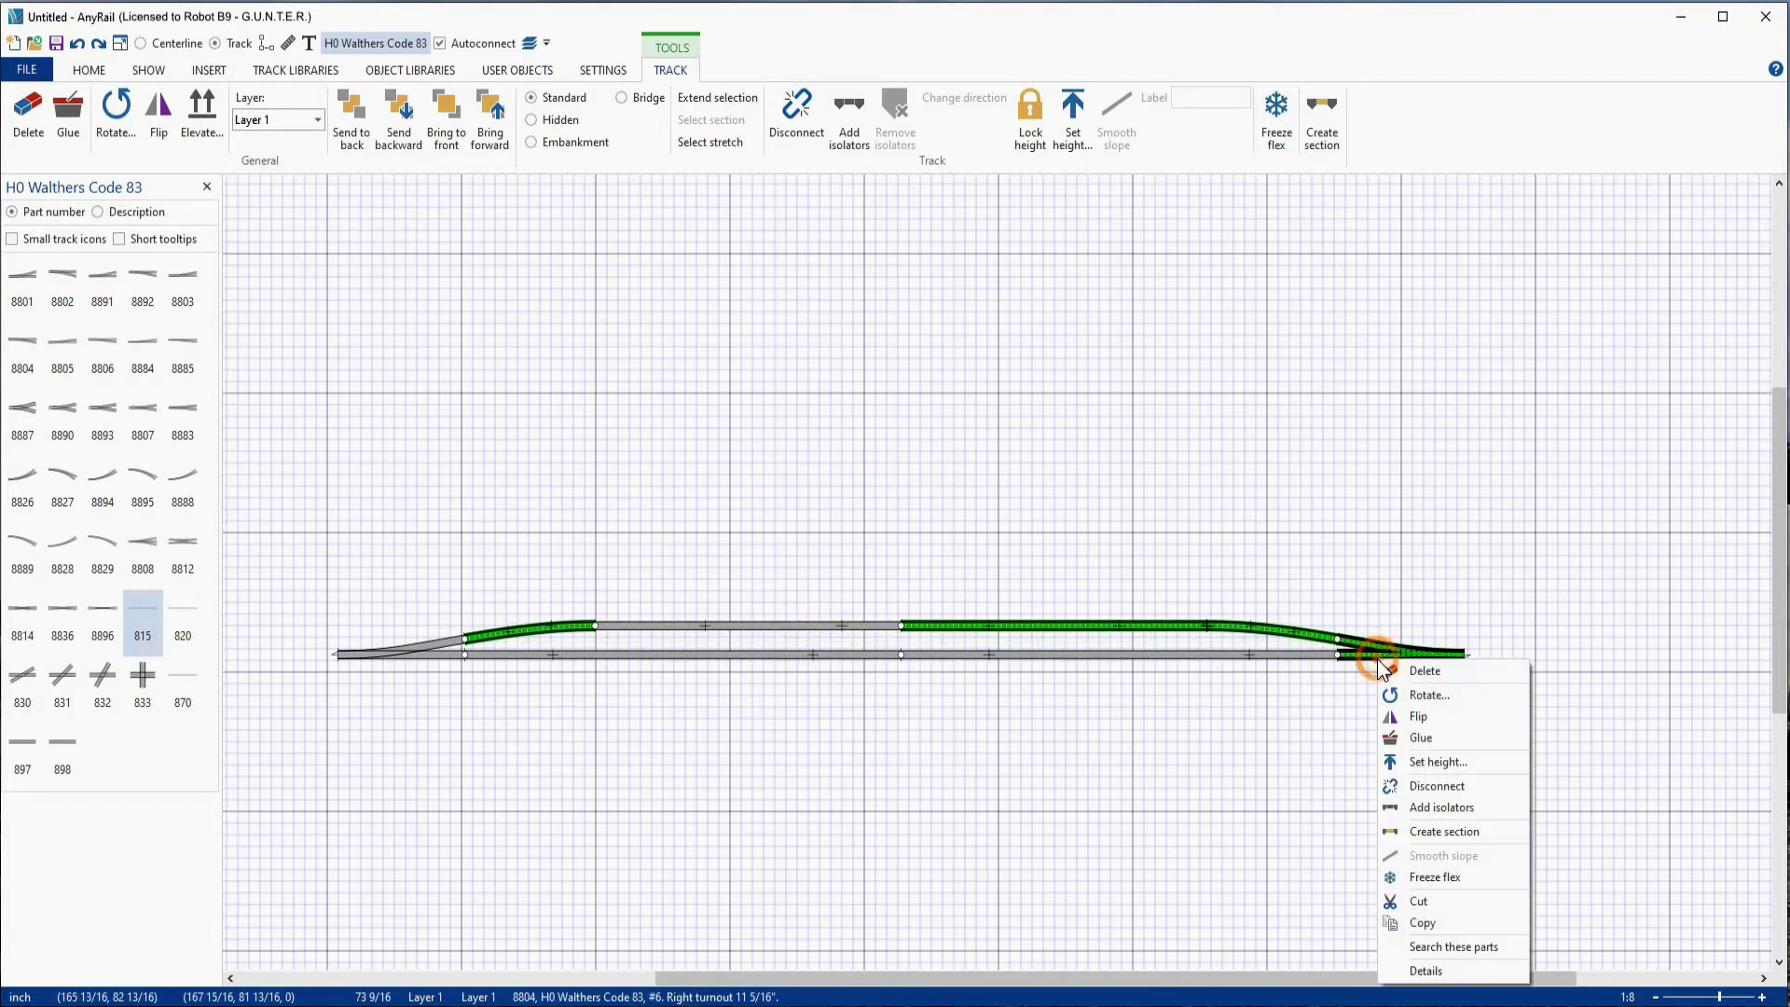
left_click(1413, 671)
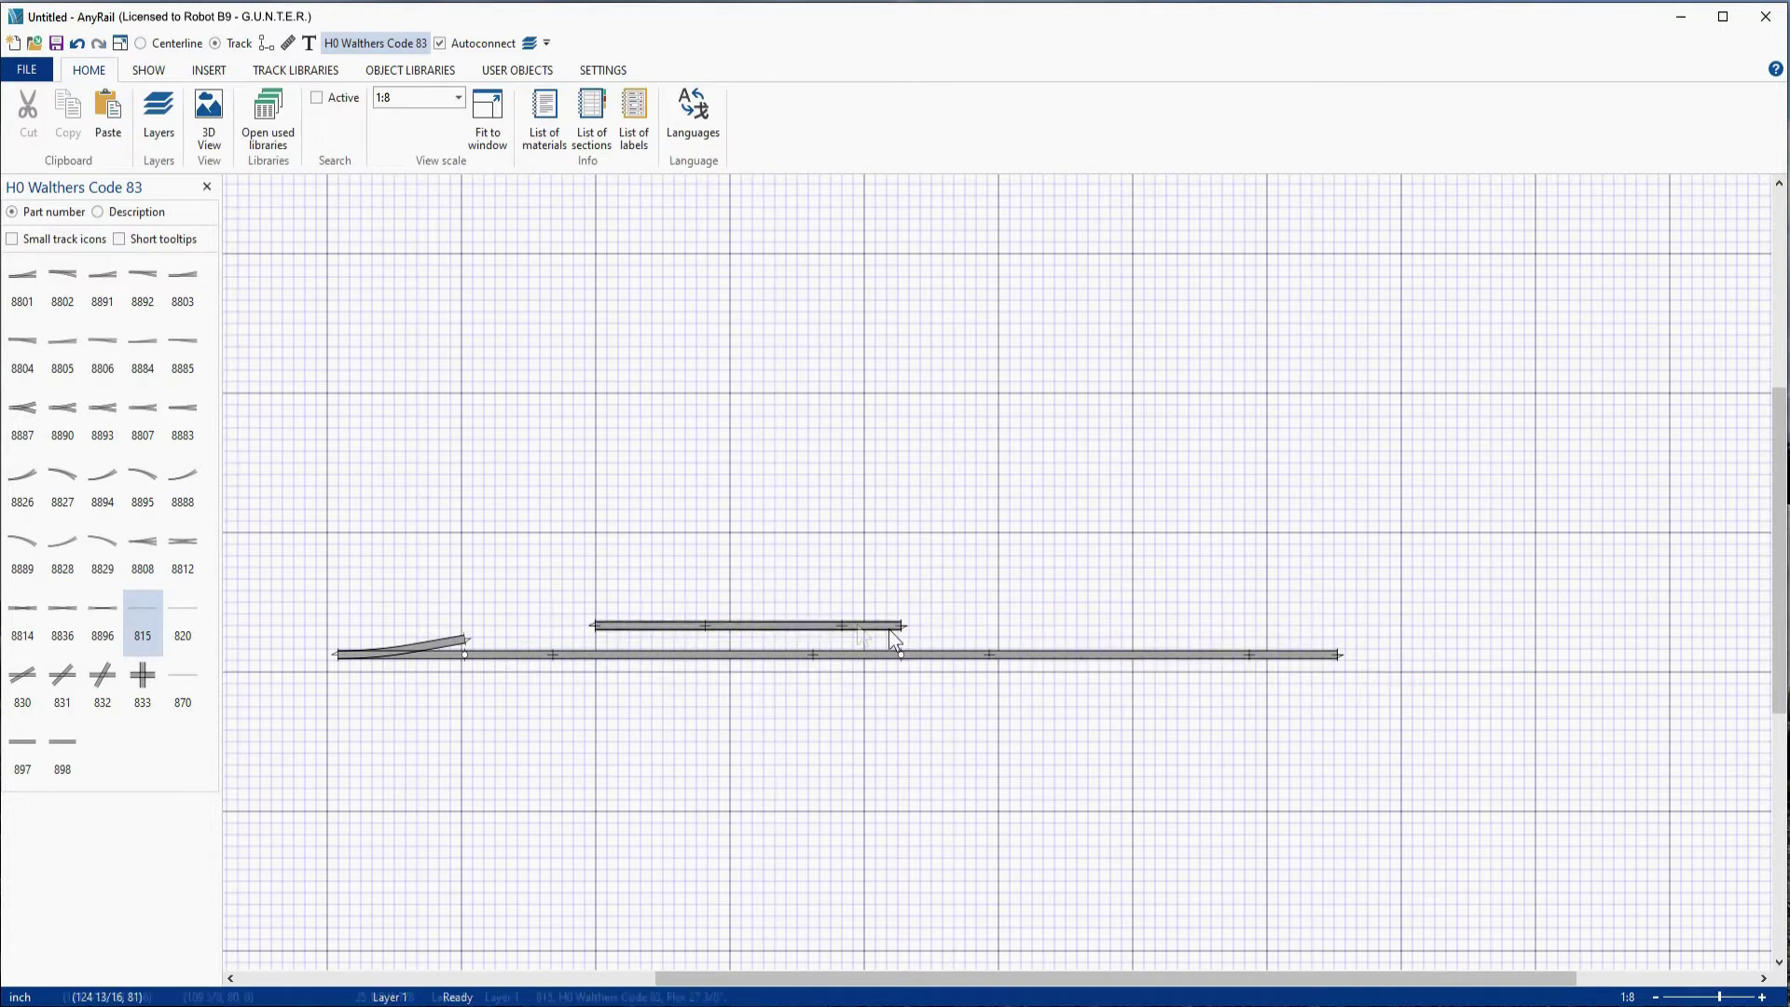
Step: Move the remaining upper flex track up and to the right, and lengthen it to about 46 1/8 inches
left_click_drag(784, 630, 1092, 561)
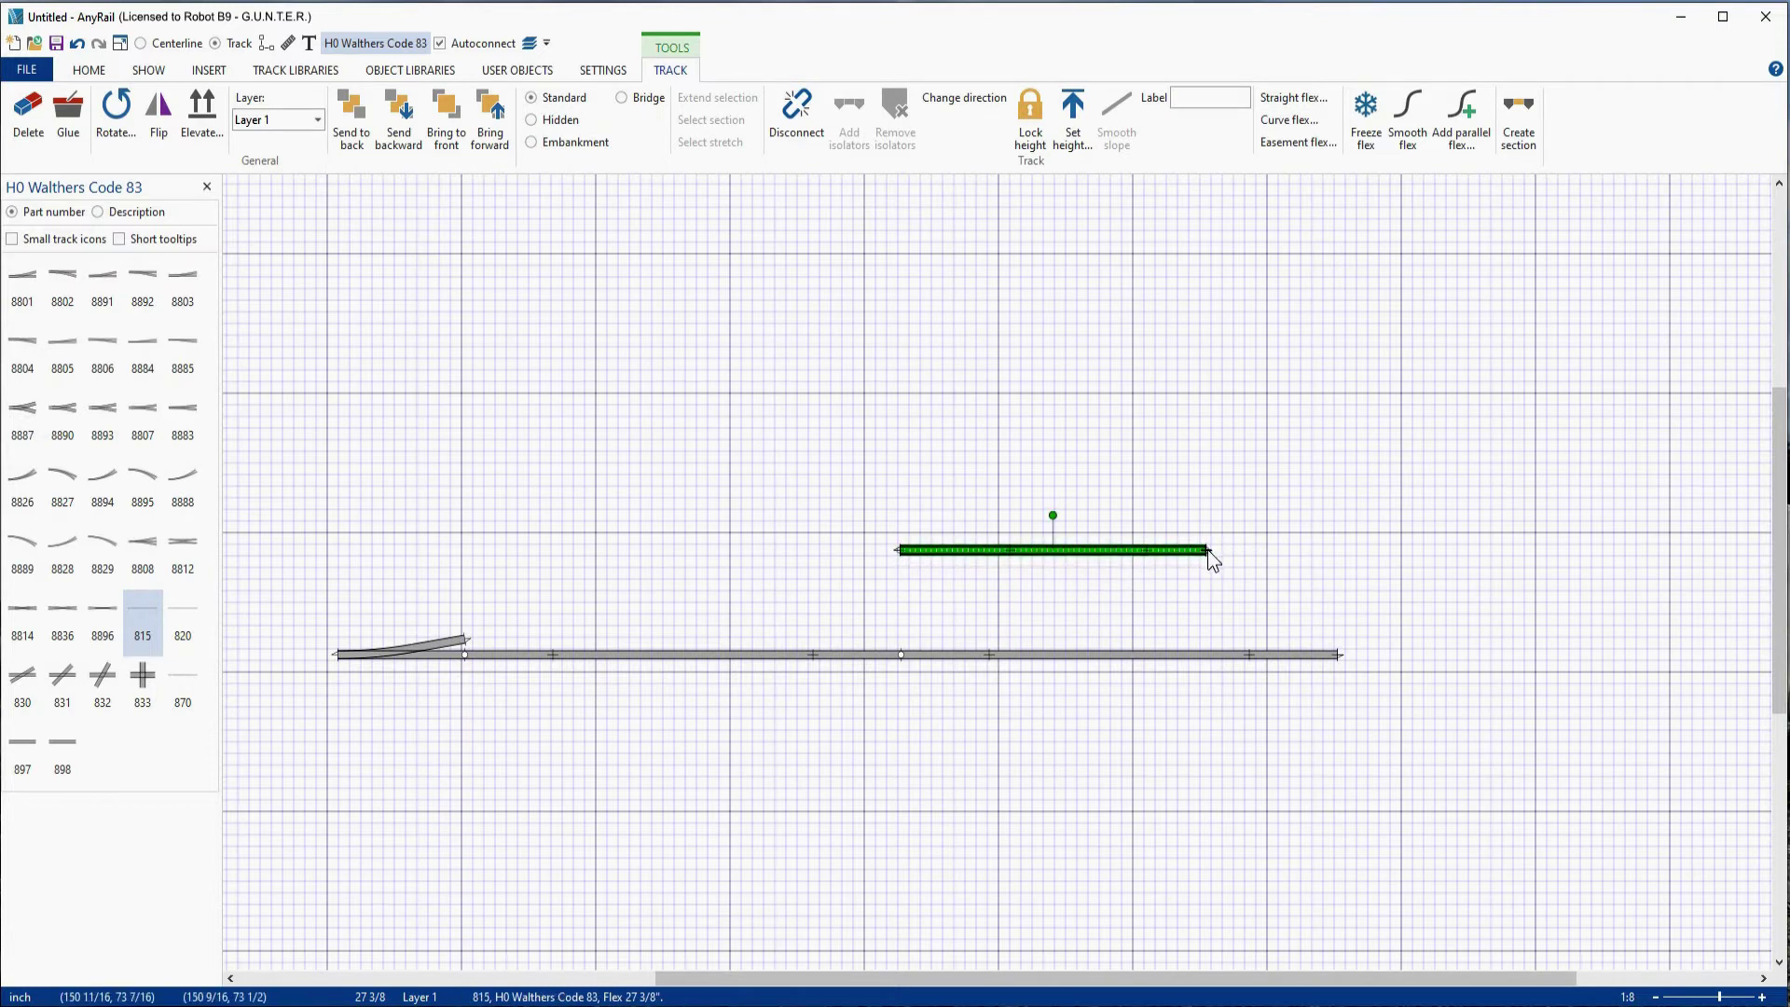
left_click(1207, 550)
left_click_drag(1207, 550, 1414, 559)
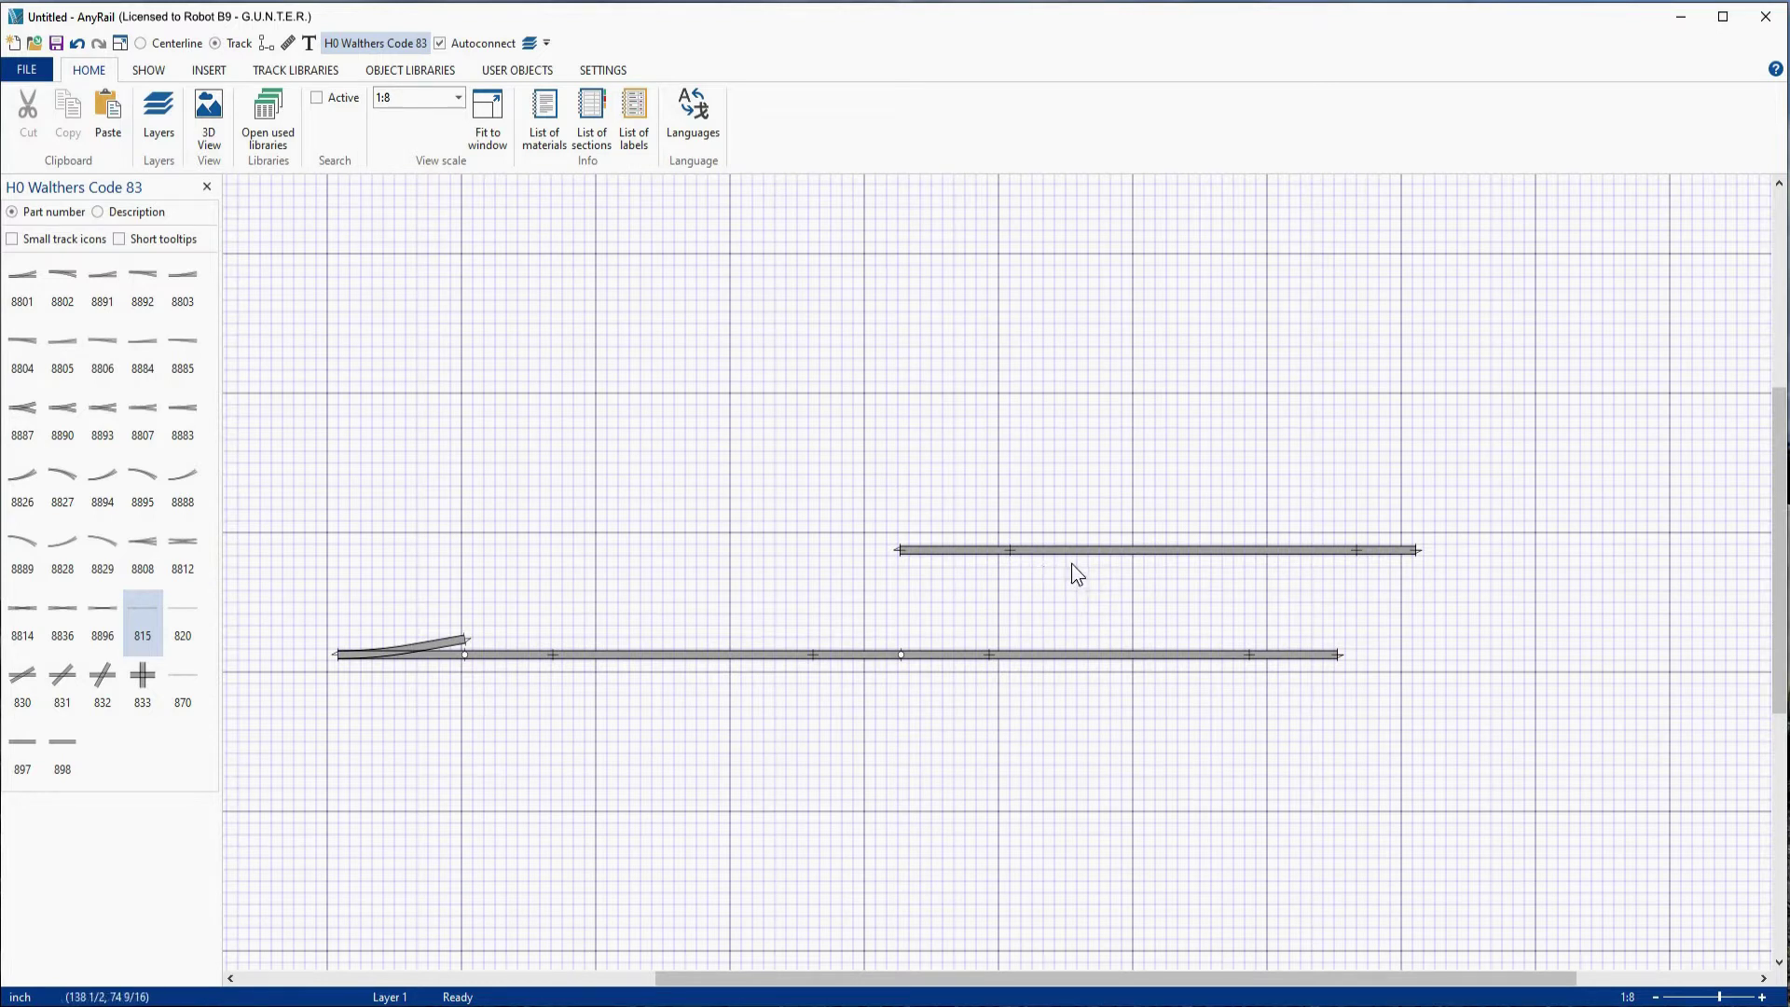
Step: Copy the upper flex track and paste the copy above the left part of the lower line
left_click(1082, 552)
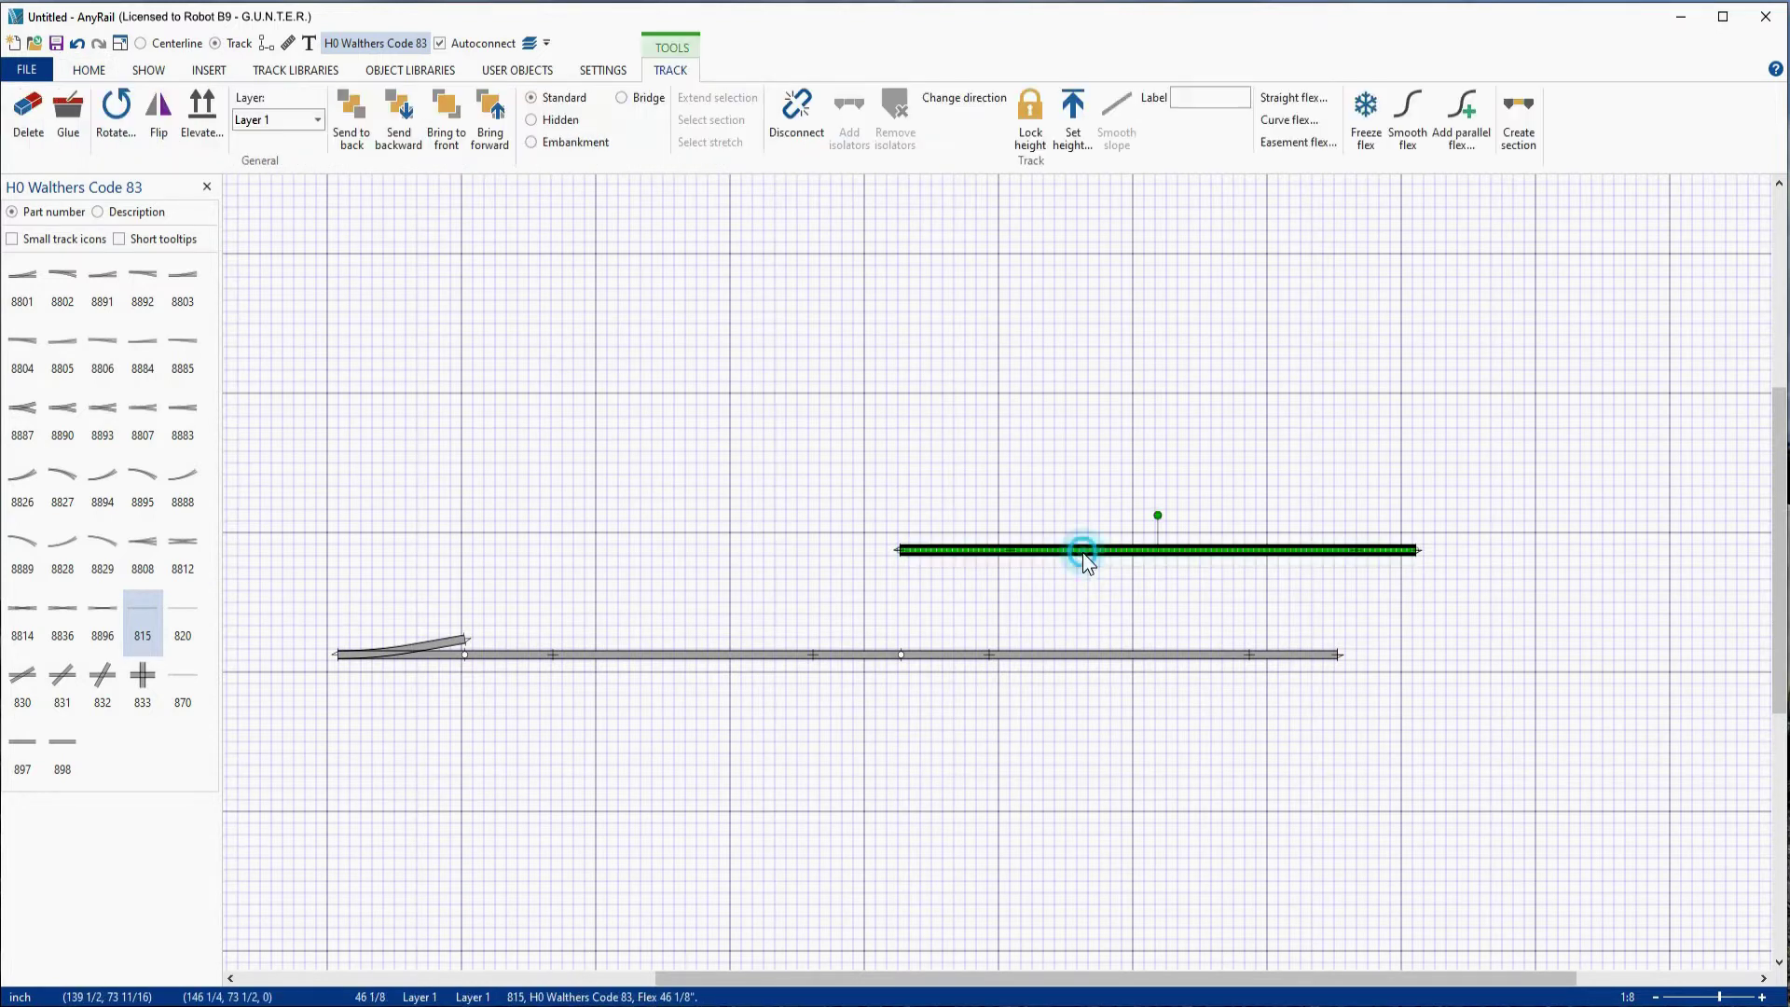
right_click(1082, 552)
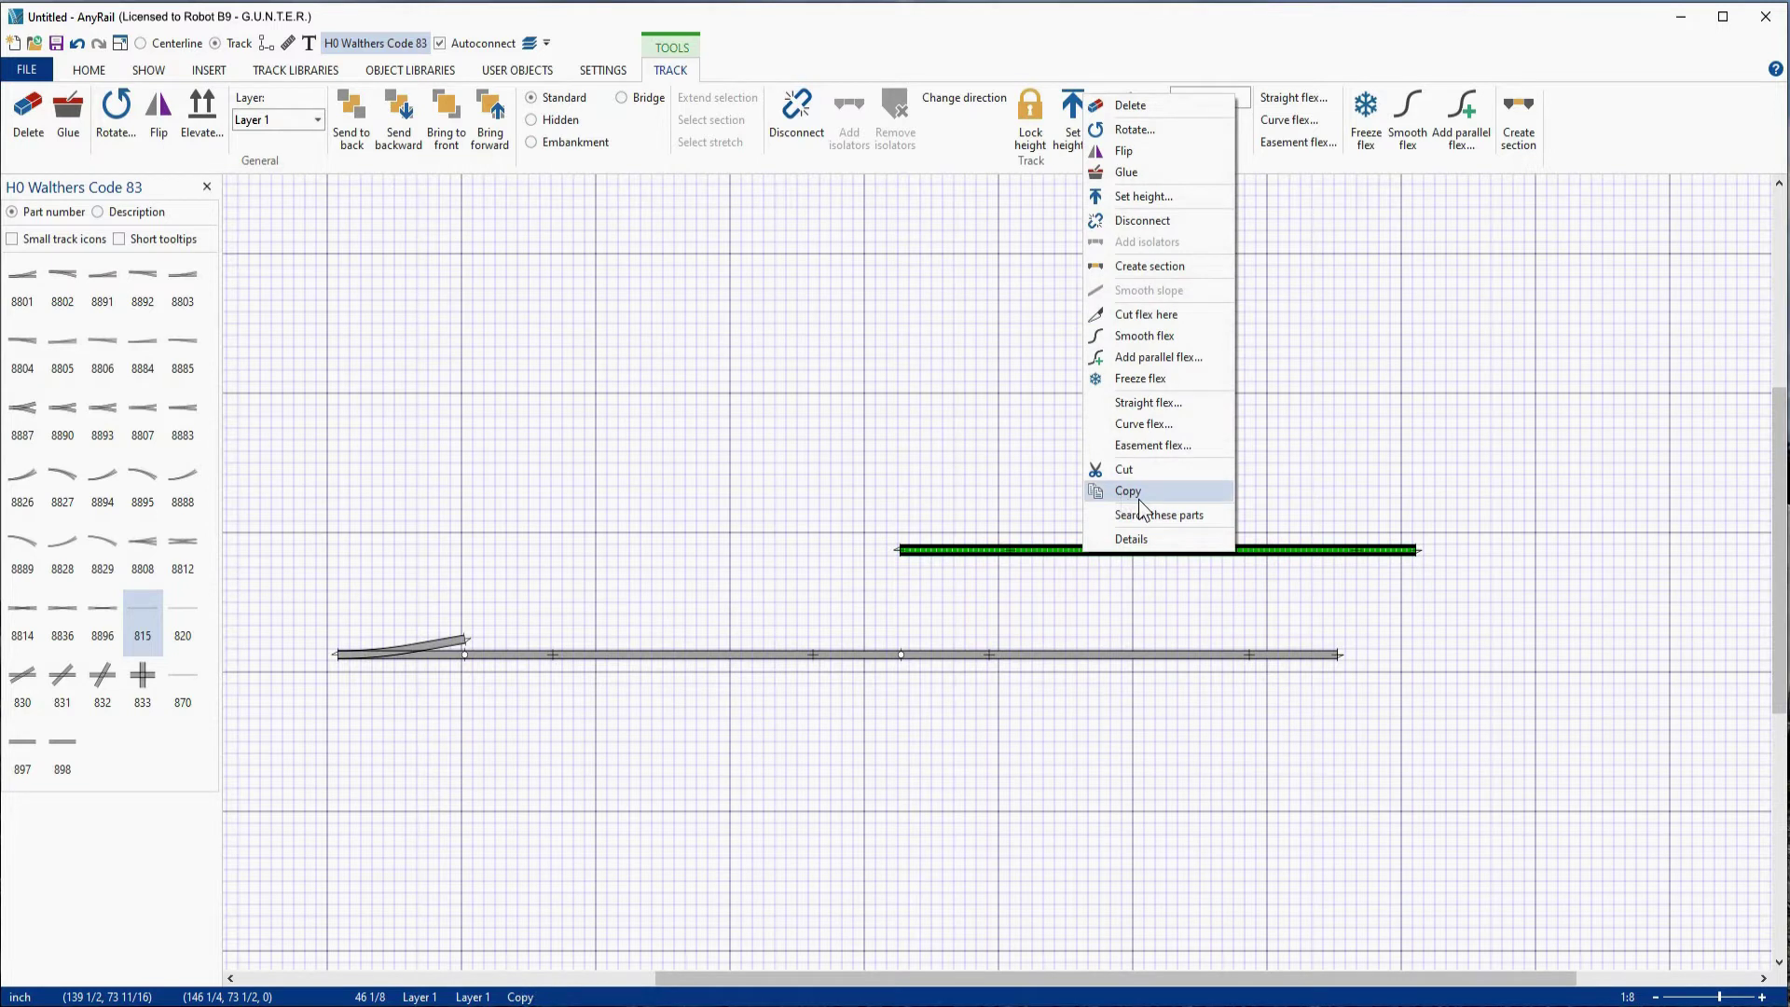
left_click(1138, 485)
left_click(710, 488)
right_click(711, 489)
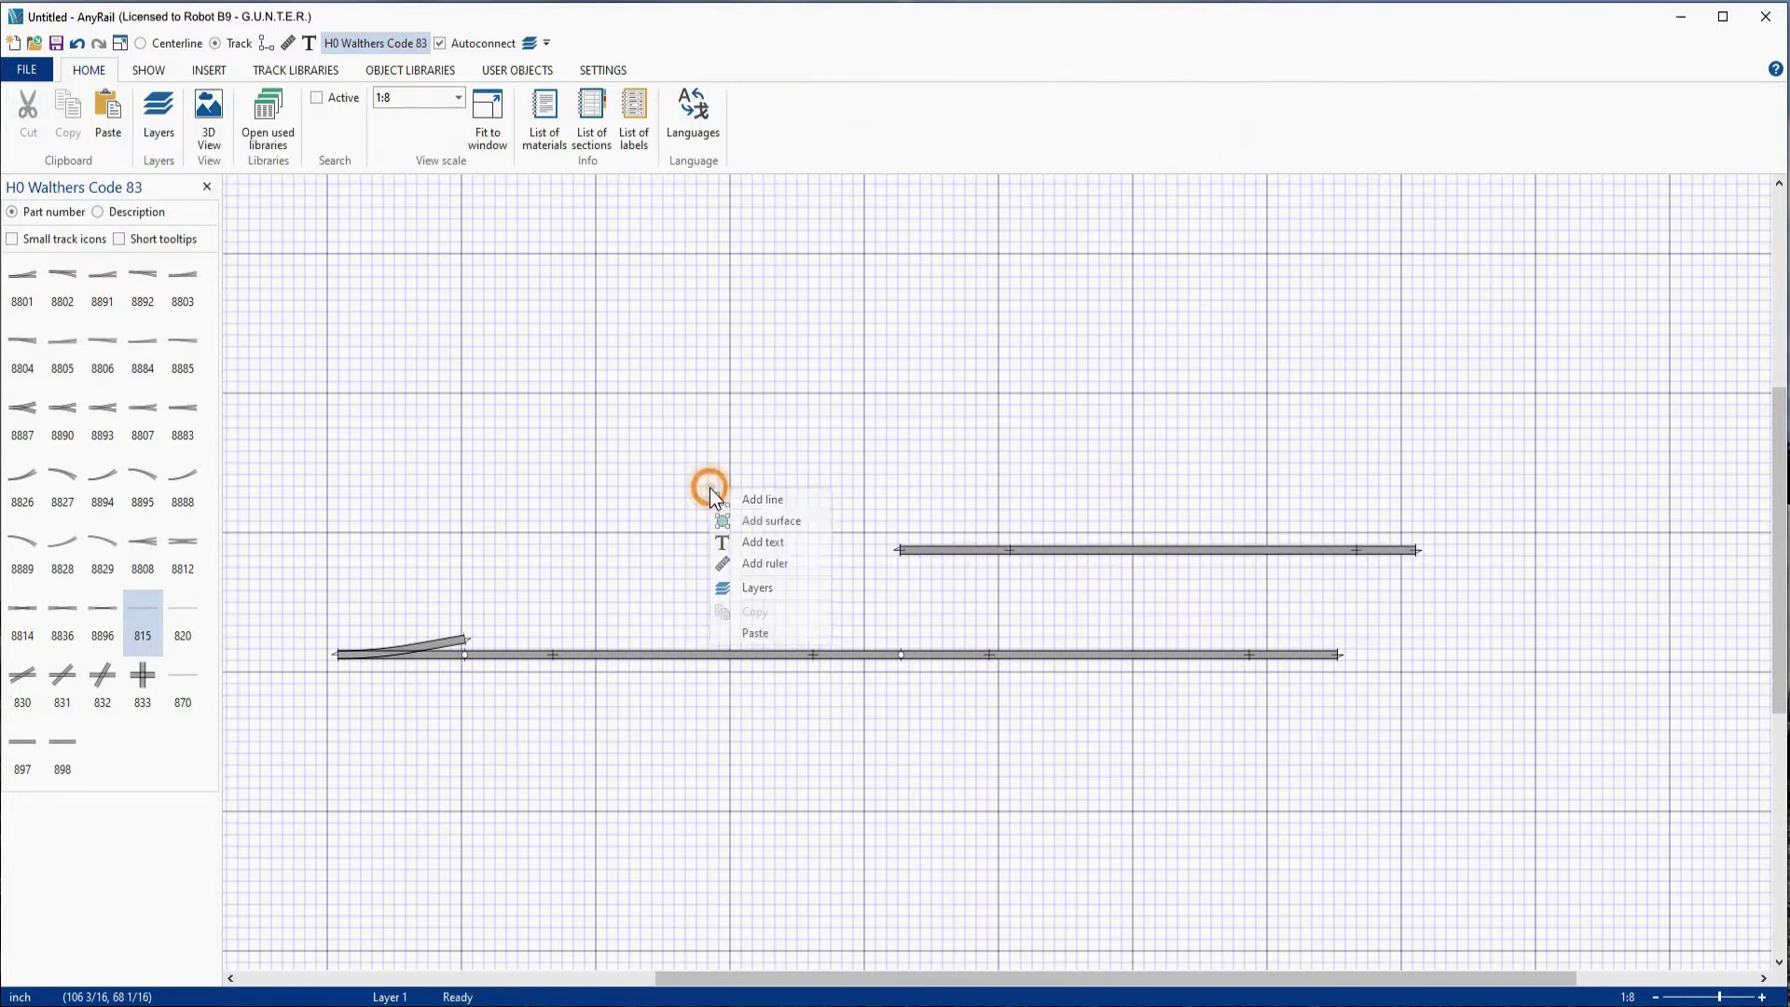
left_click(753, 634)
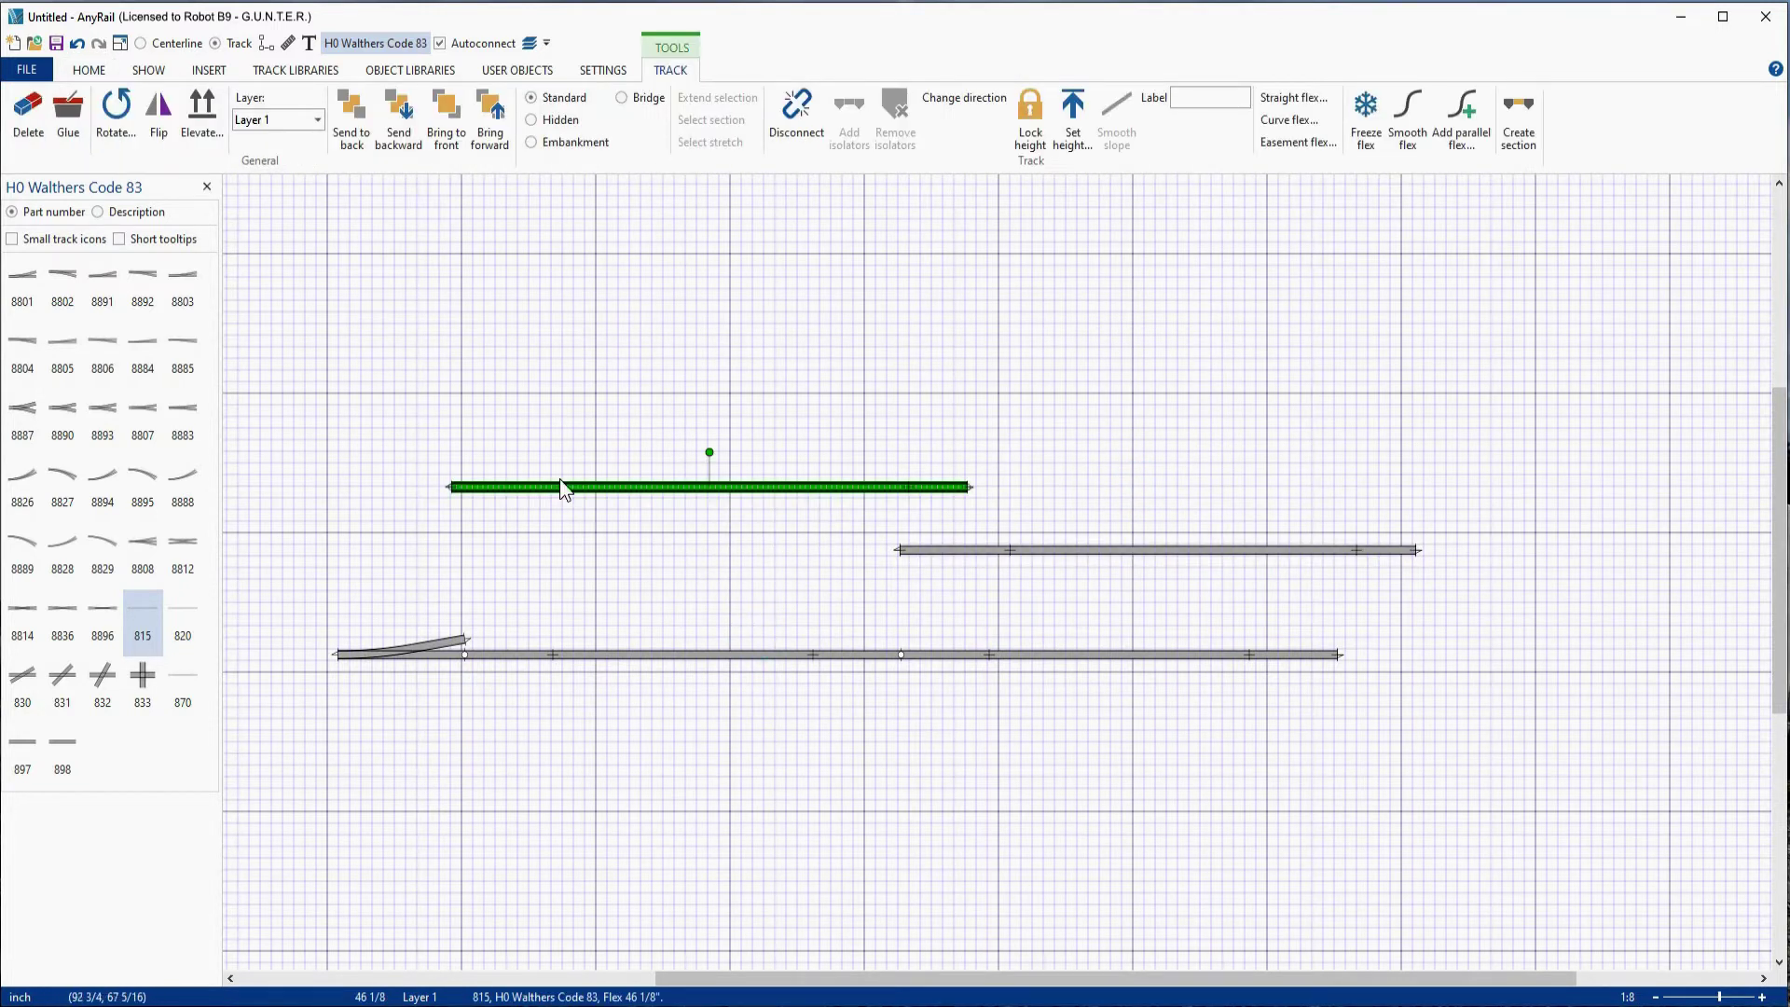
Step: Connect the copied flex track to the left turnout's diverging leg and shorten it to about 32 3/8 inches
left_click_drag(561, 490, 573, 642)
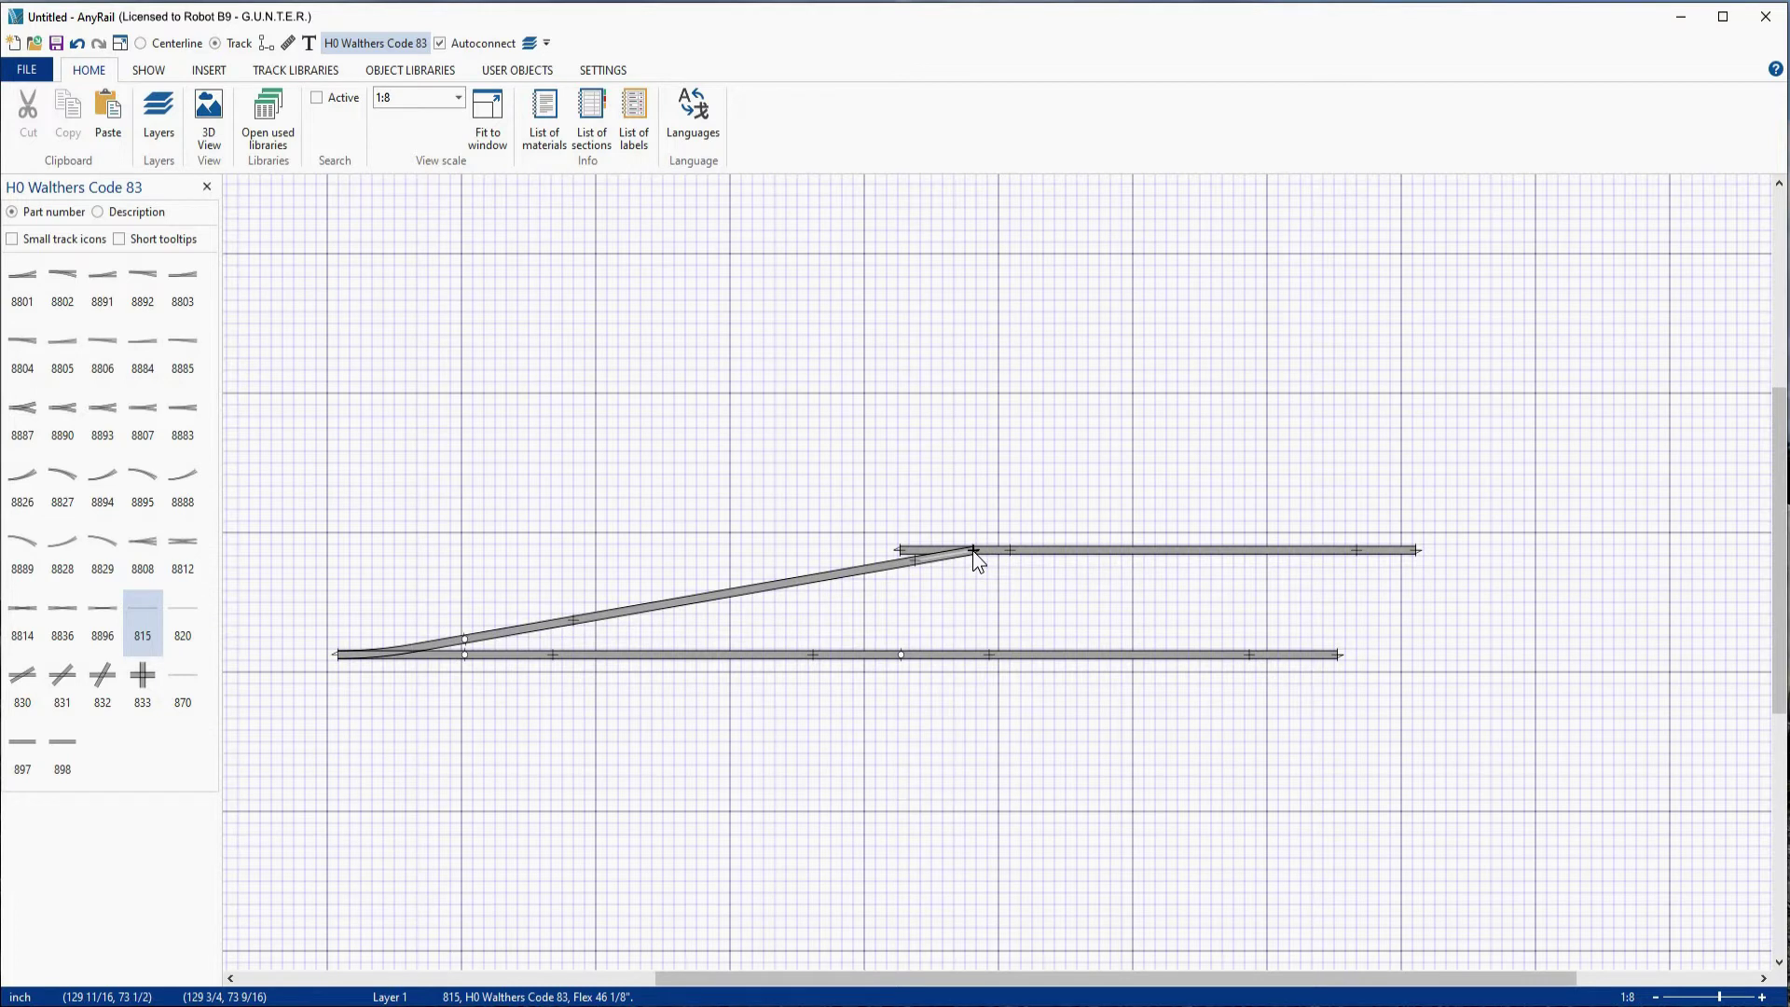
left_click_drag(971, 550, 821, 579)
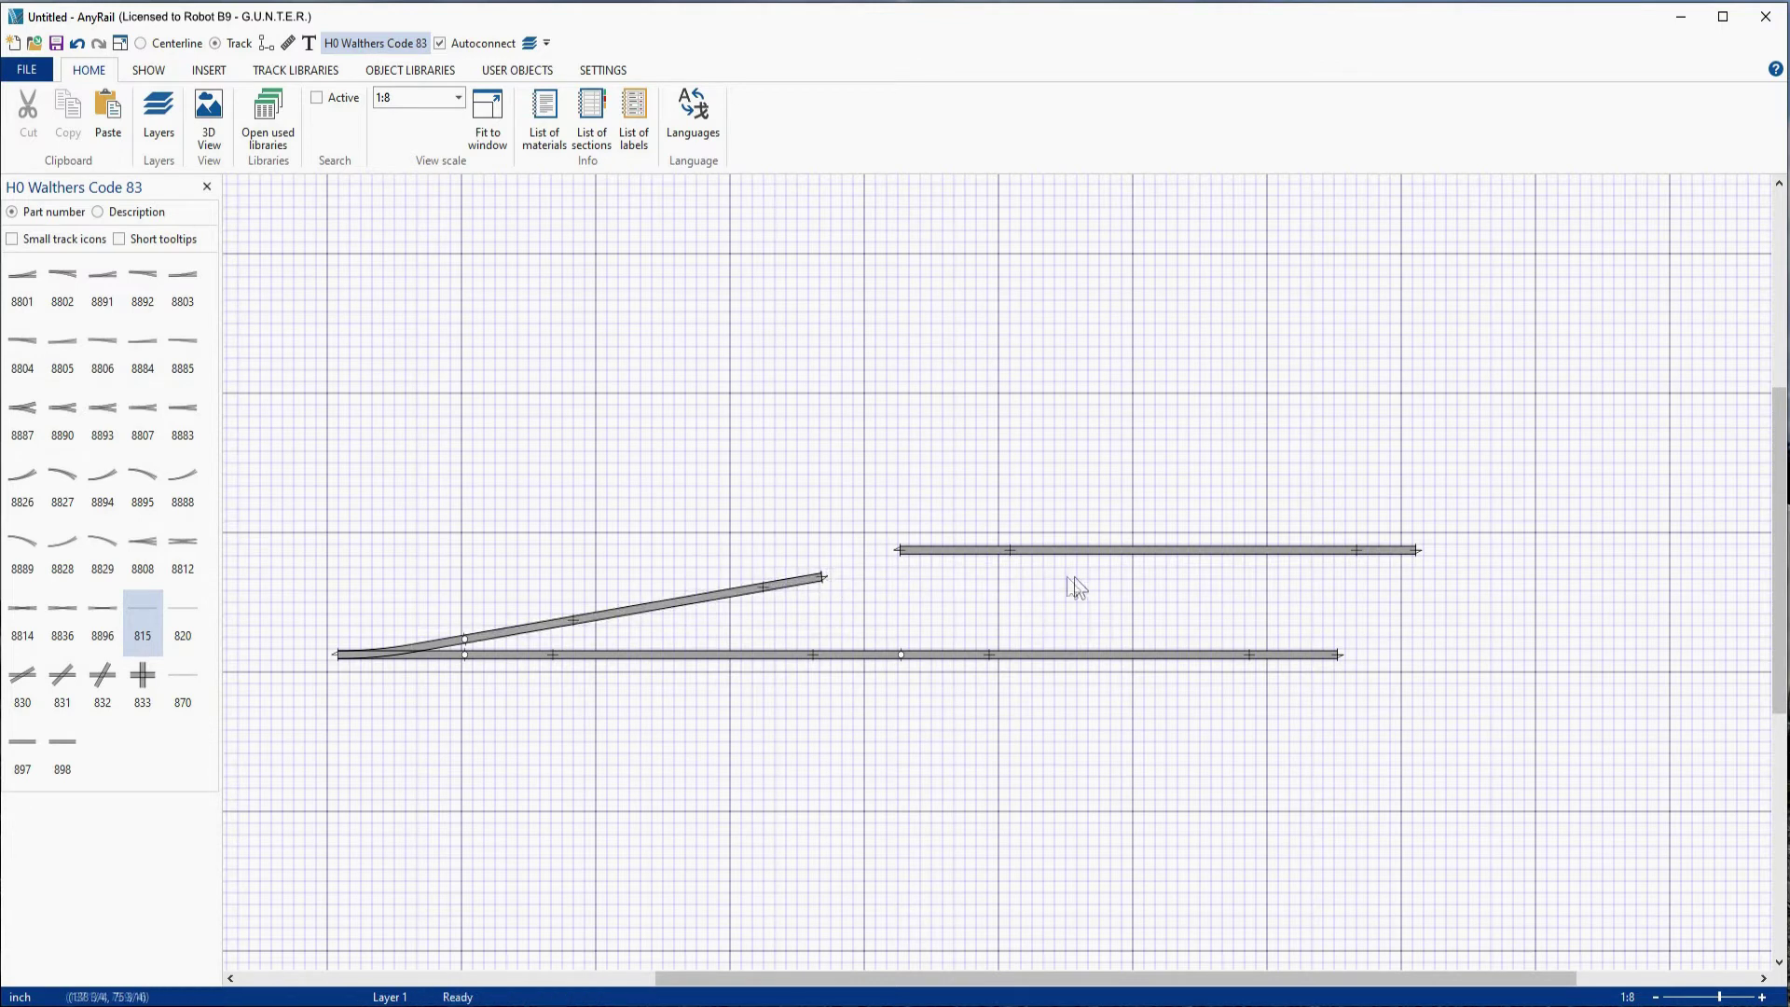
Step: Lower the upper flex track, then cut it about 6 5/8 inches from its left end and connect the short piece to the angled track
left_click_drag(1073, 558, 1069, 581)
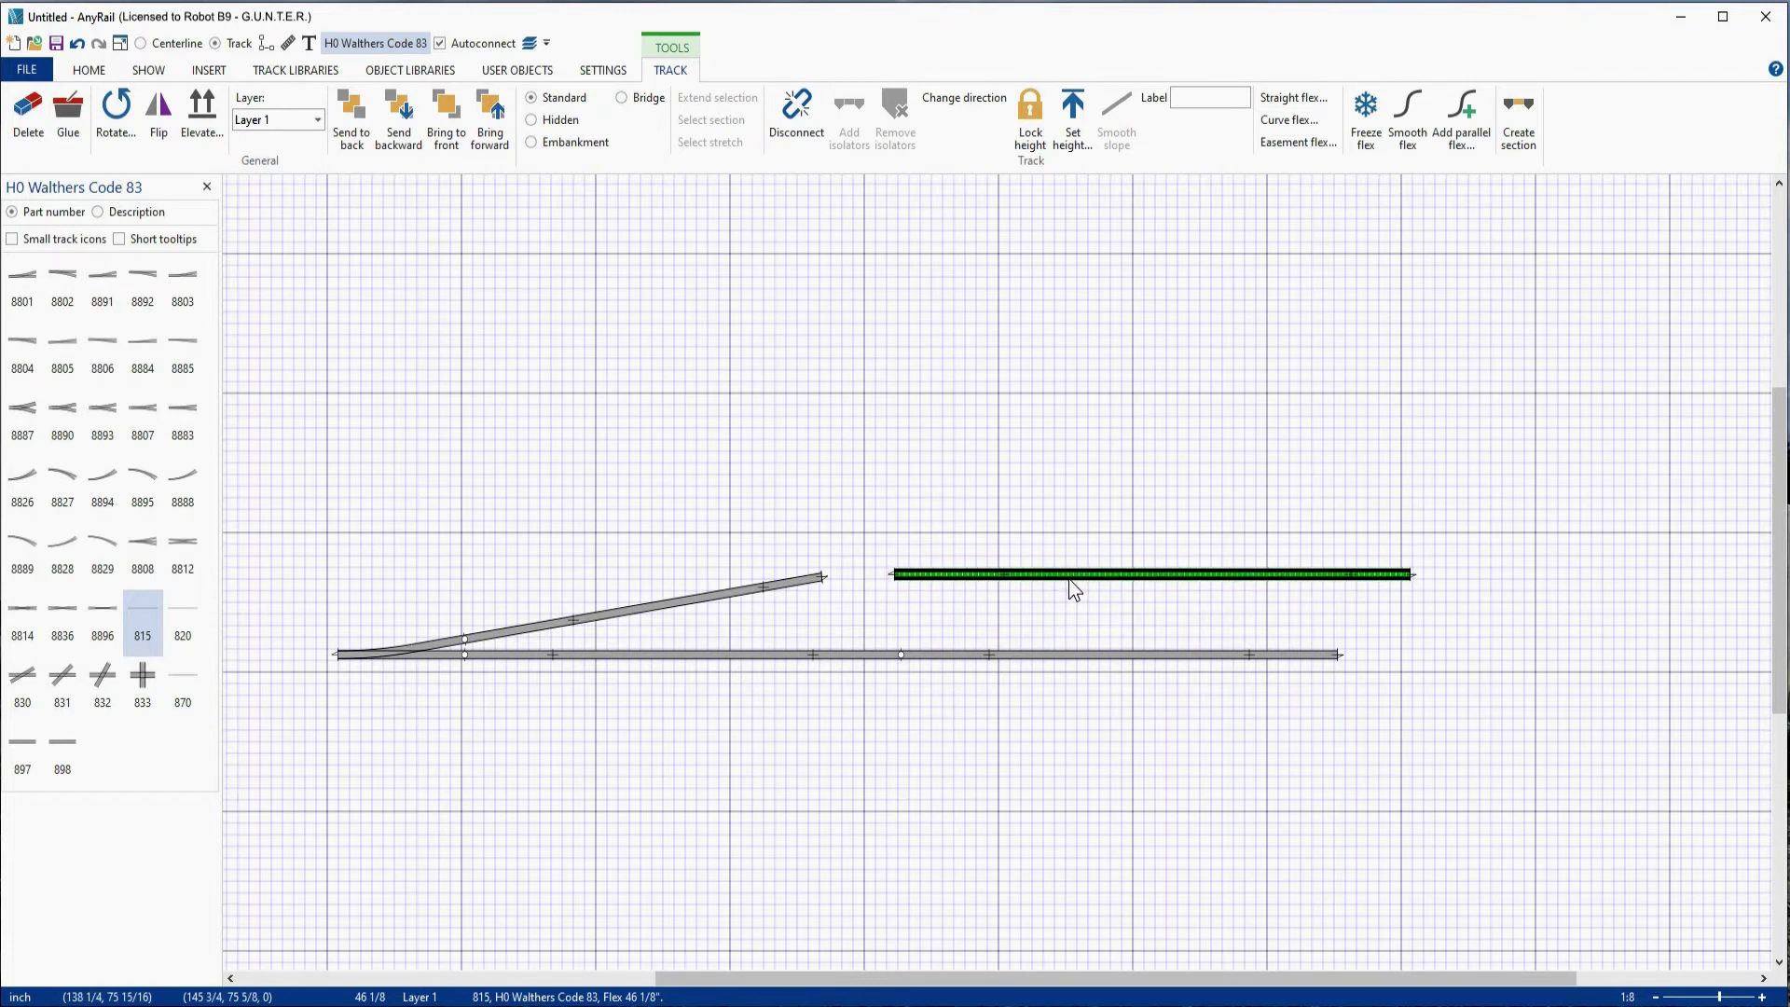
right_click(970, 577)
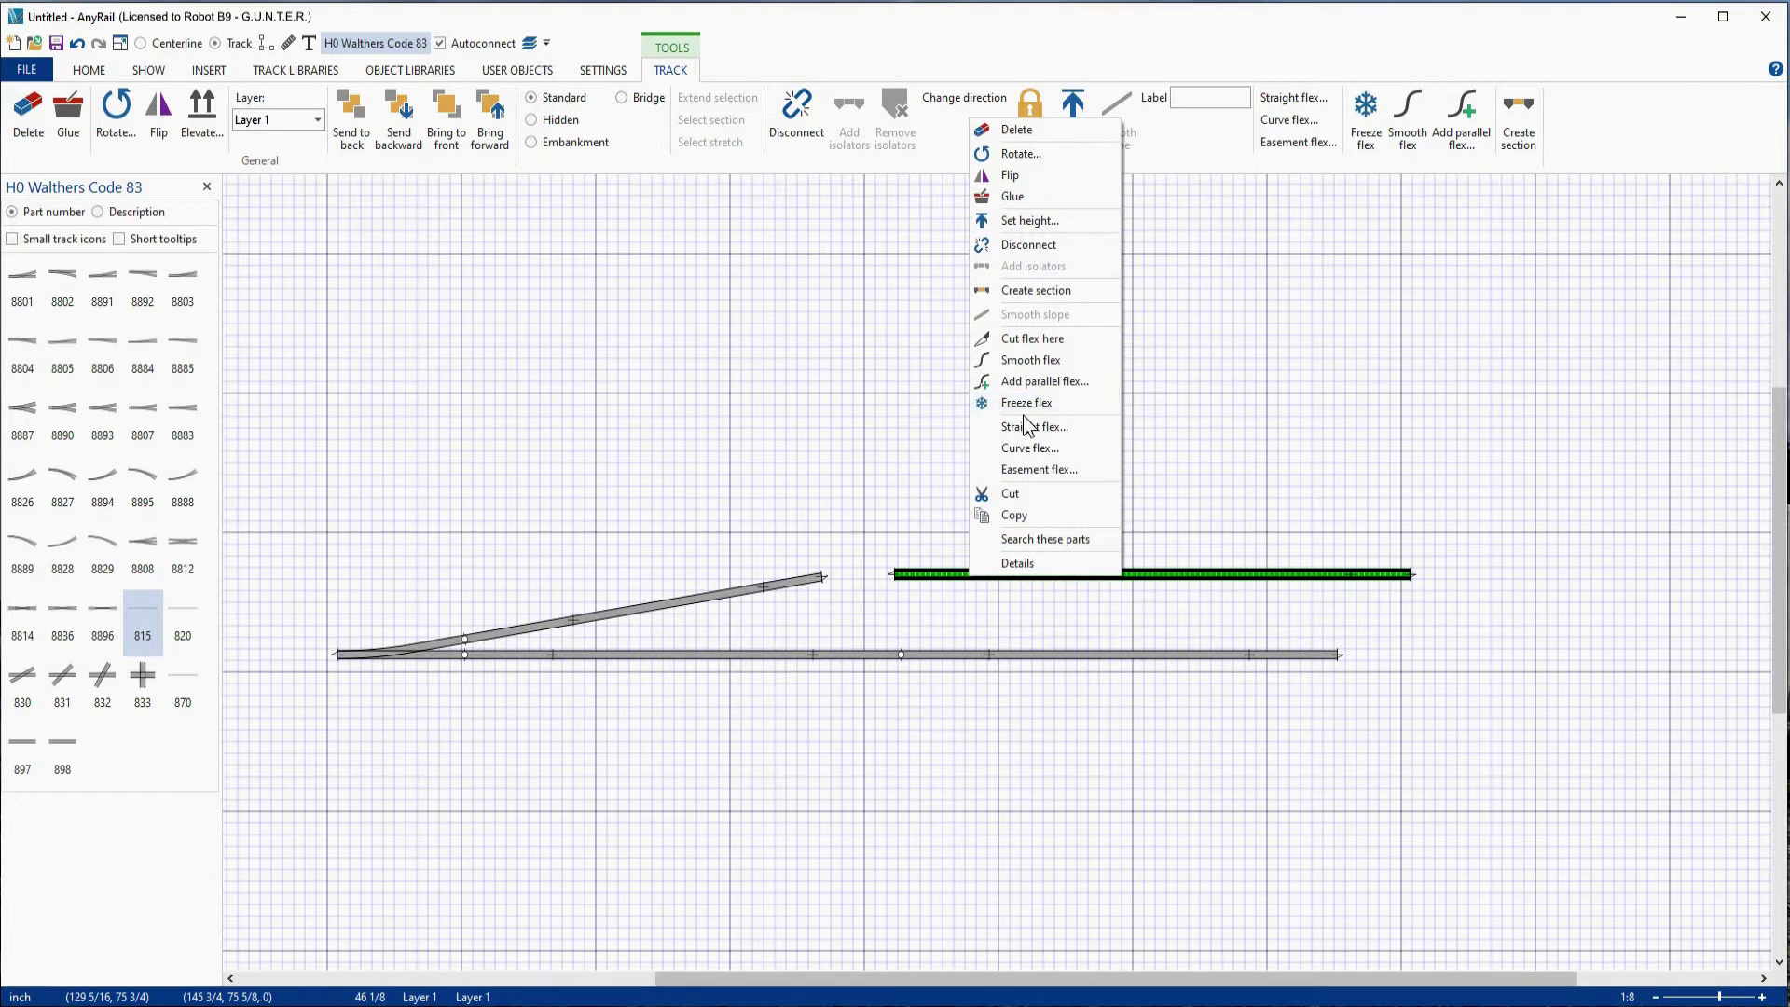
left_click(1031, 362)
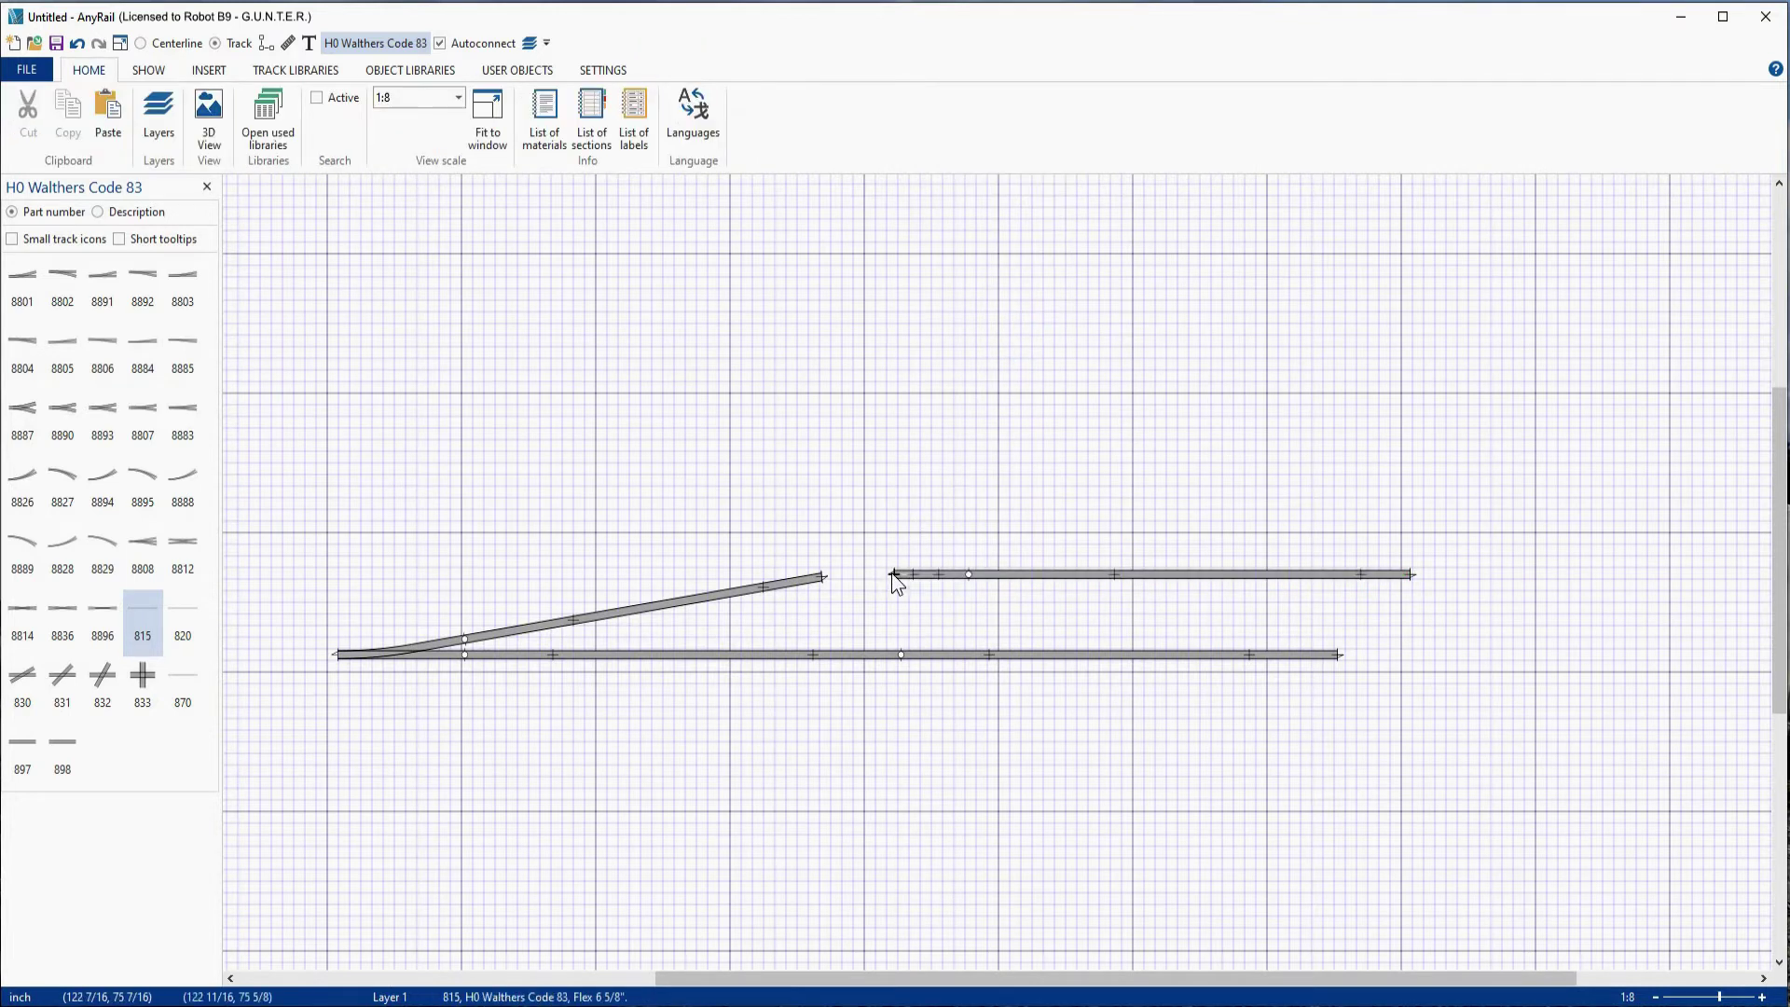
left_click_drag(850, 576, 820, 574)
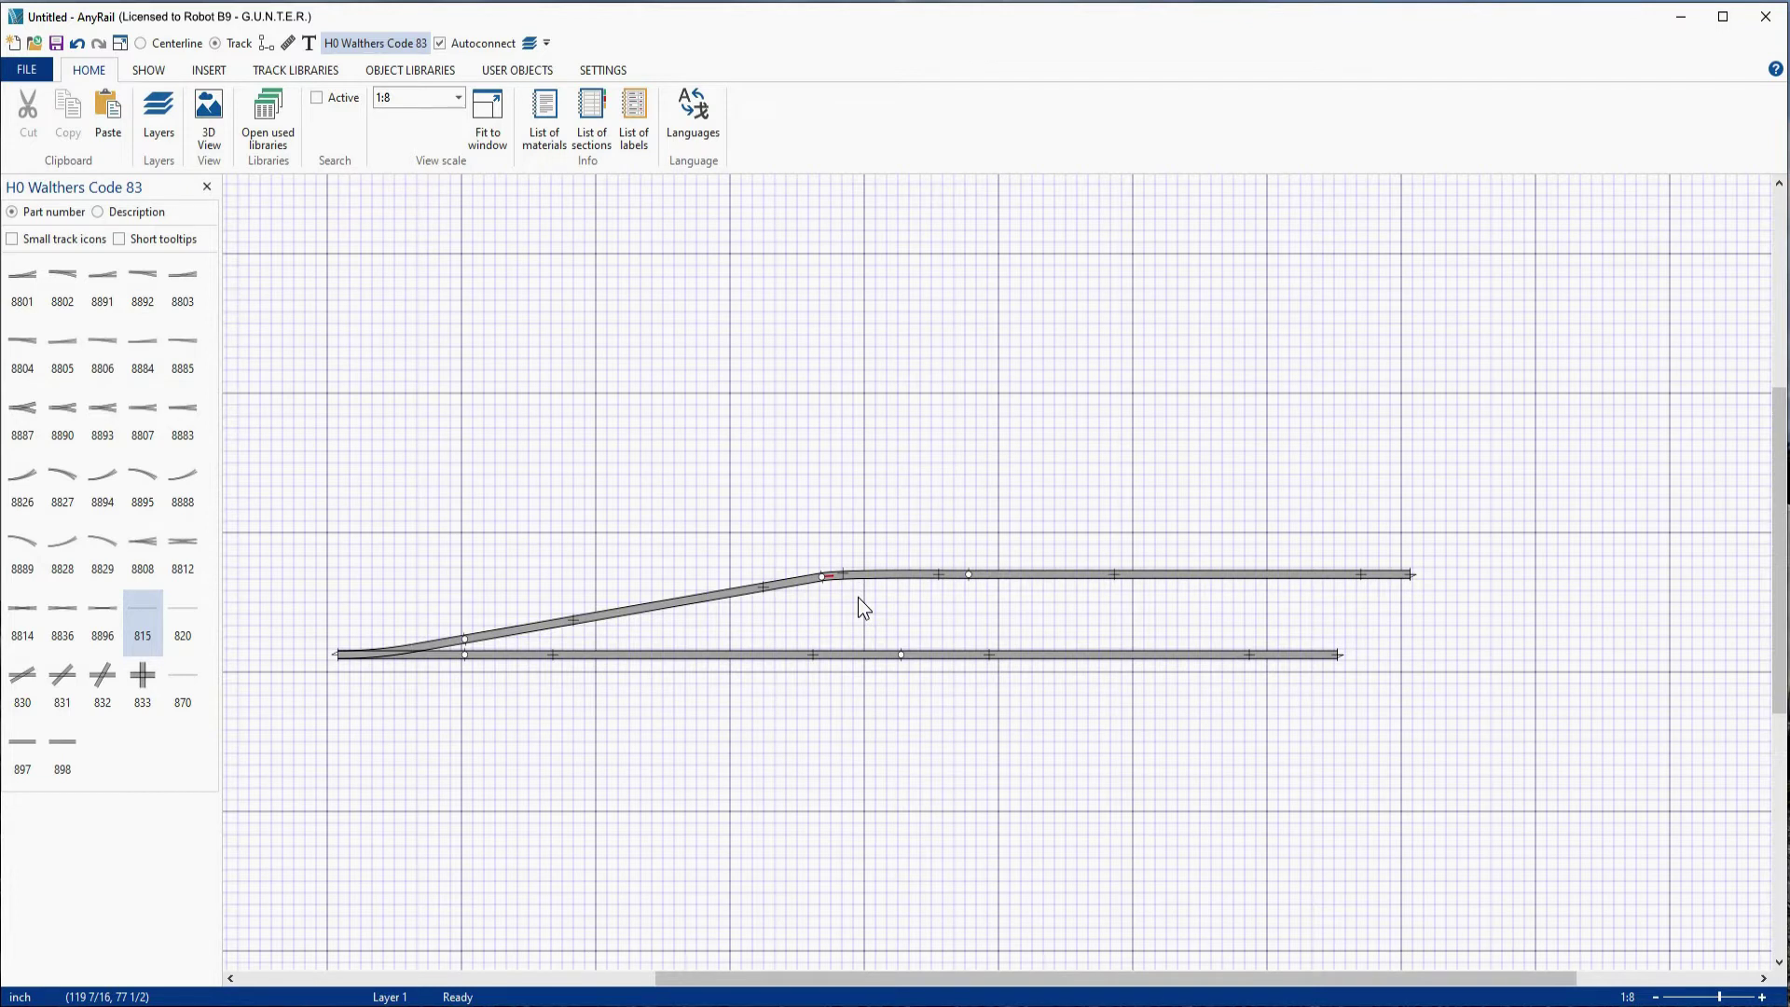
key("ctrl+z")
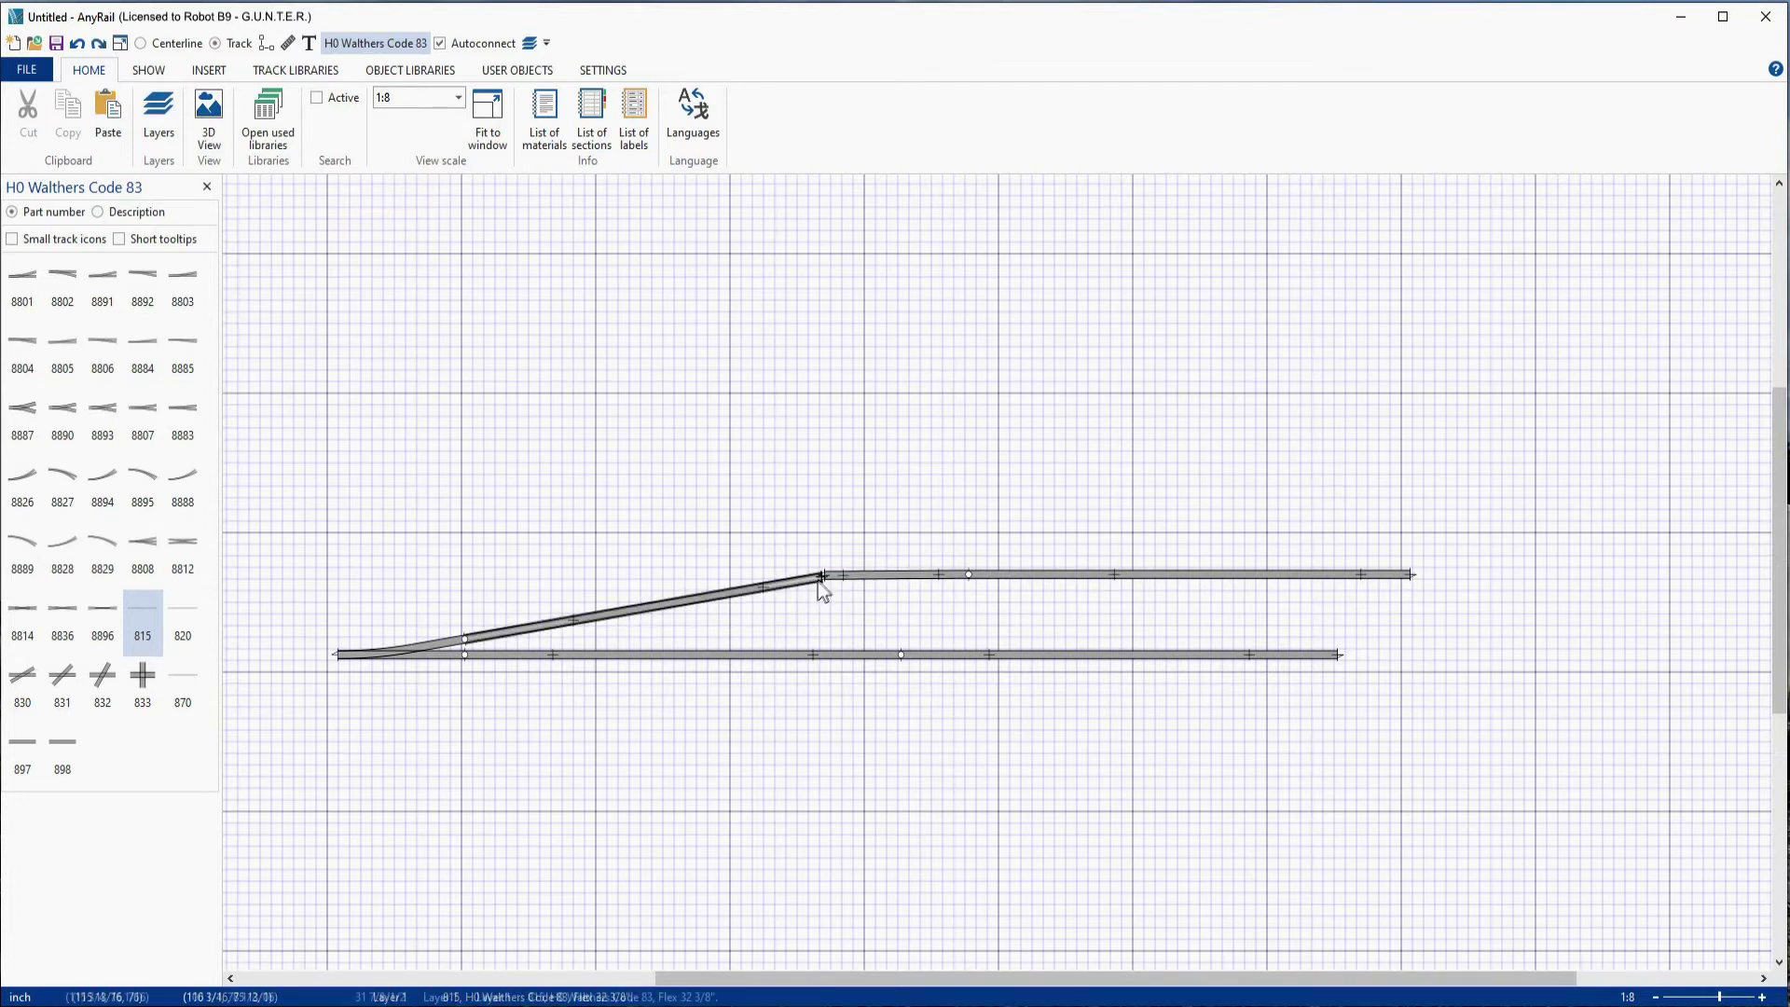
Step: Pull the joint back along the angled track until the connecting piece is about 19 13/16 inches long, and smooth that piece
left_click(819, 578)
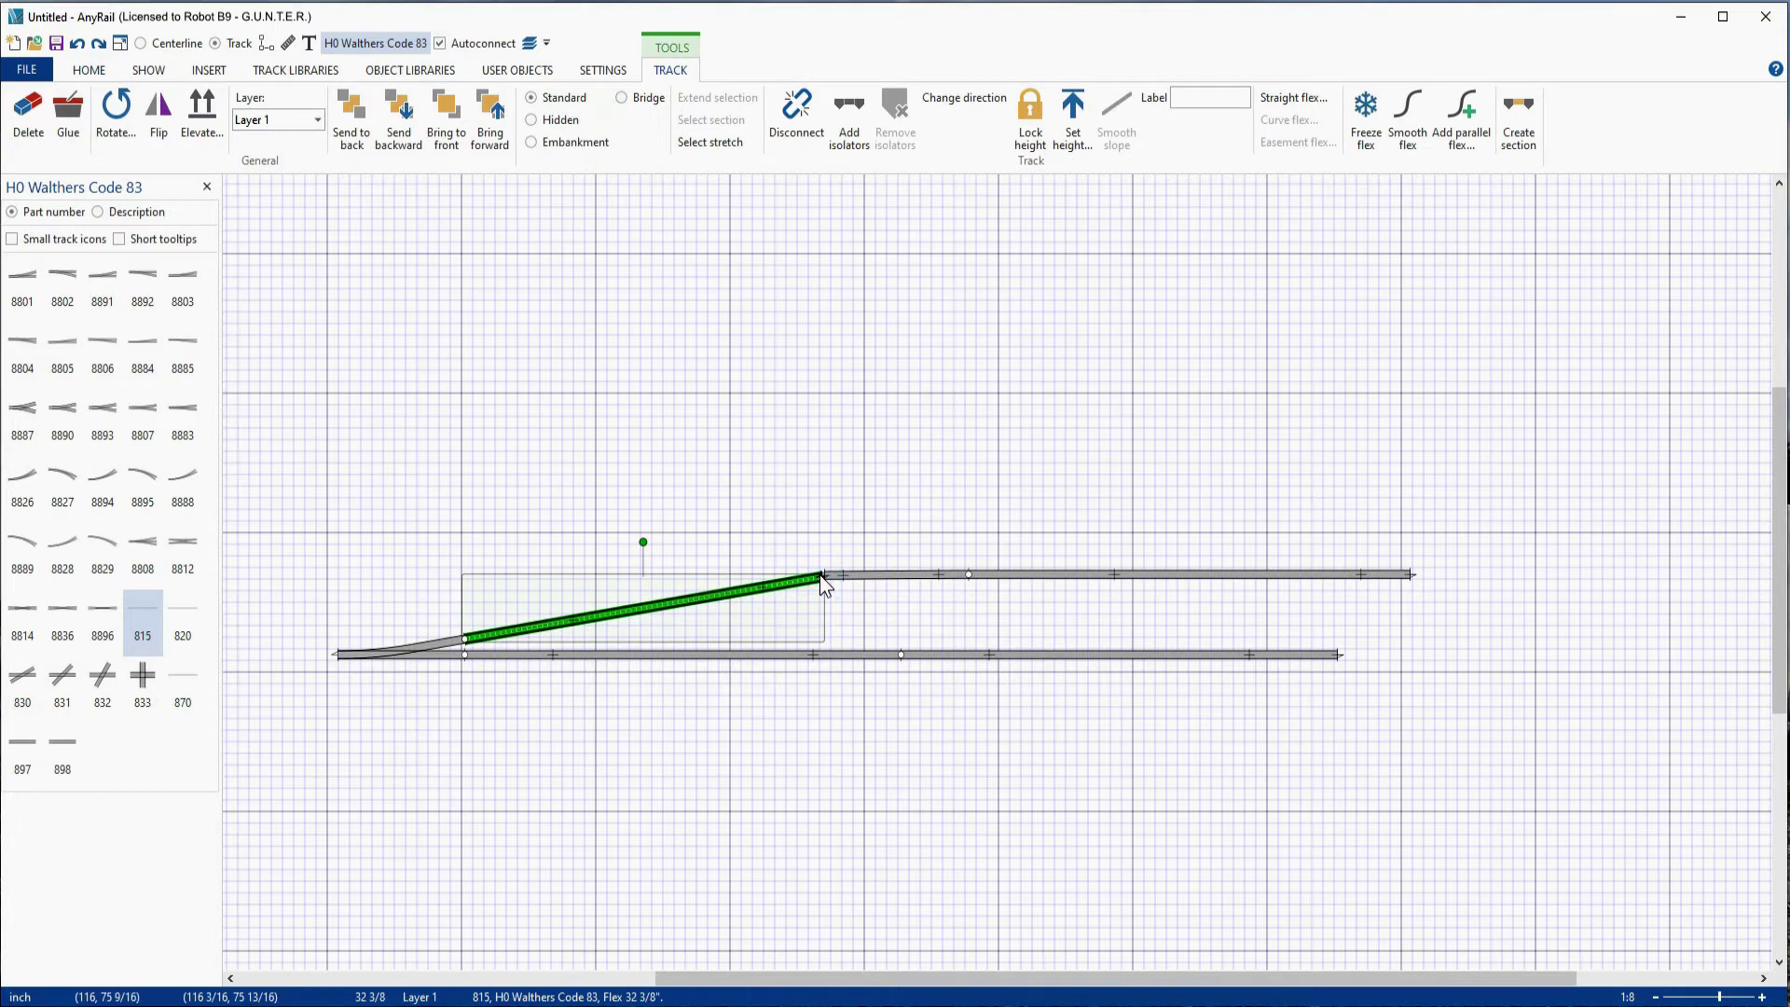
left_click_drag(820, 574, 750, 589)
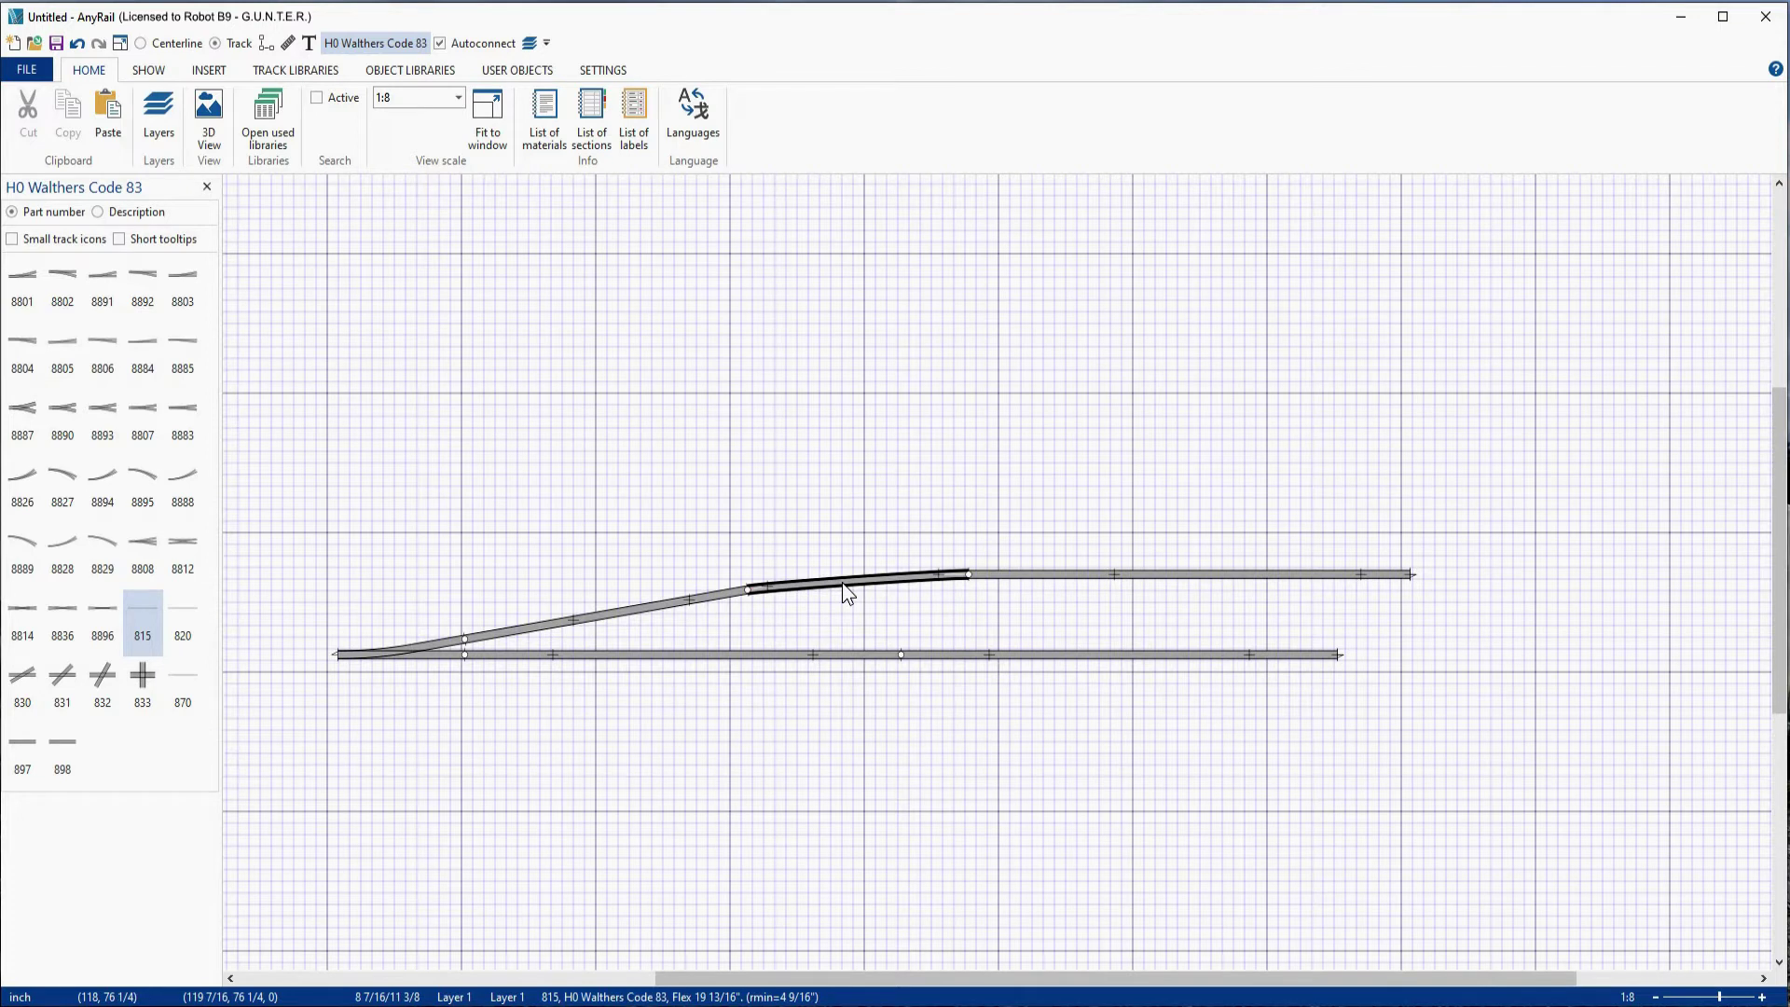
left_click(845, 584)
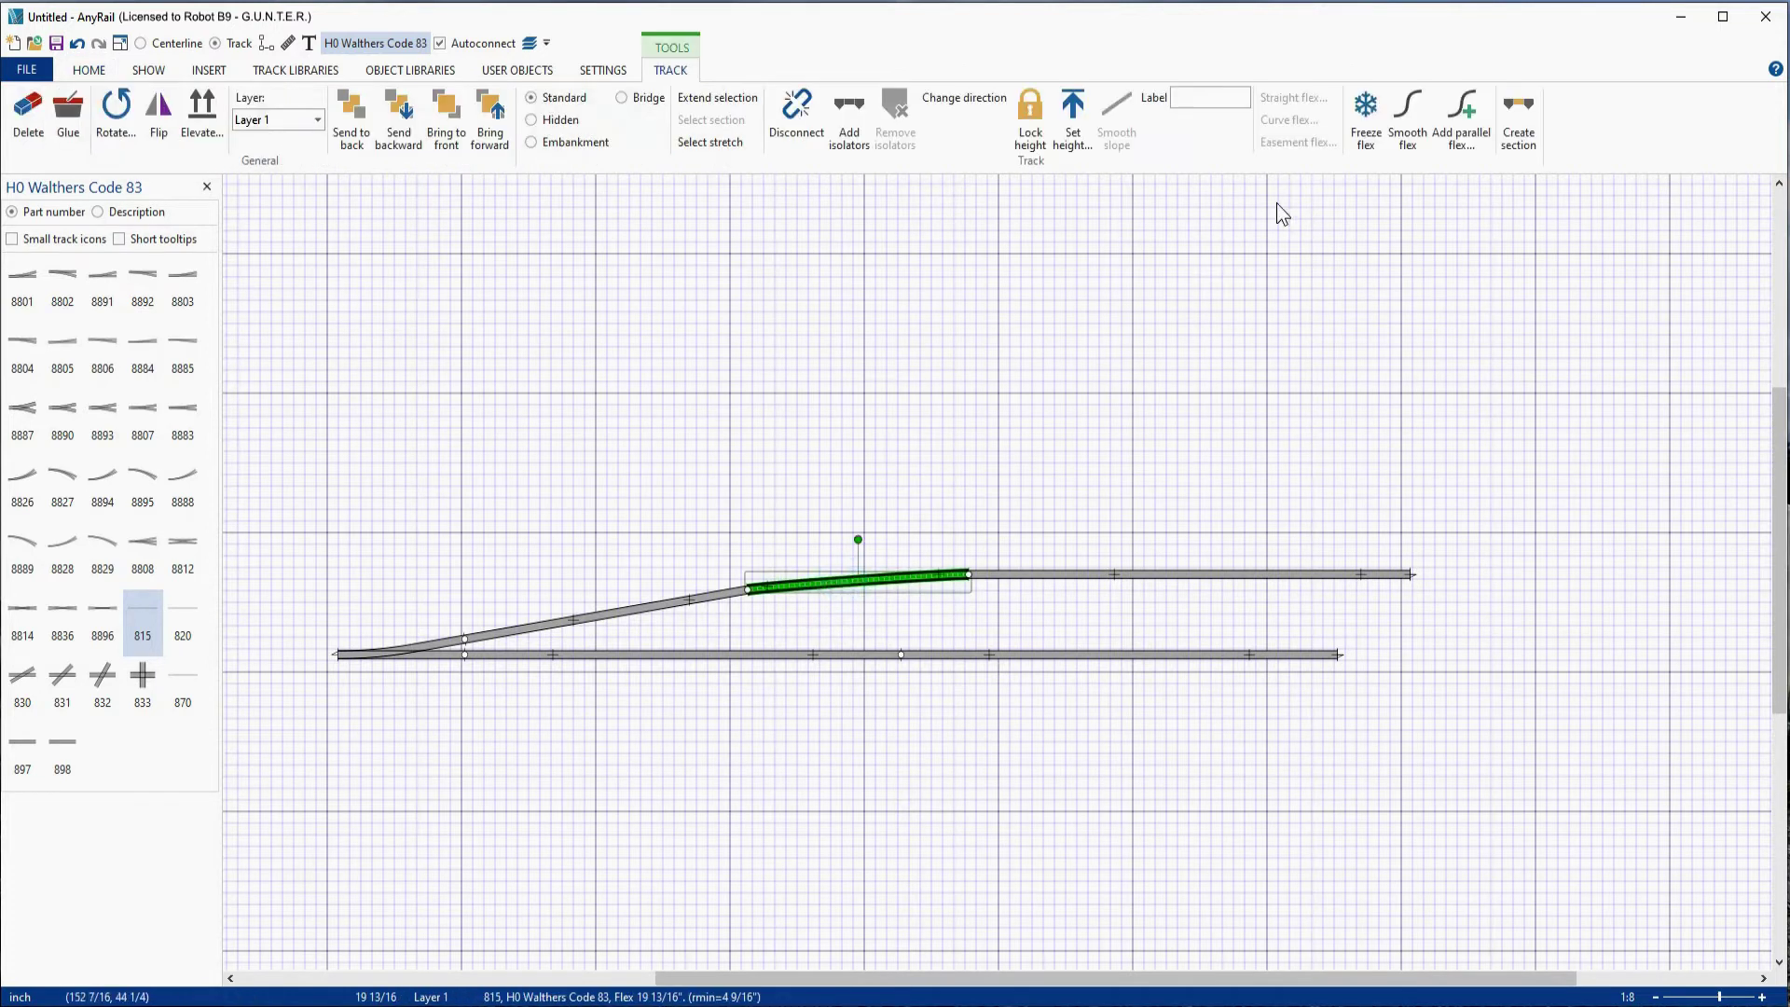
left_click(1410, 126)
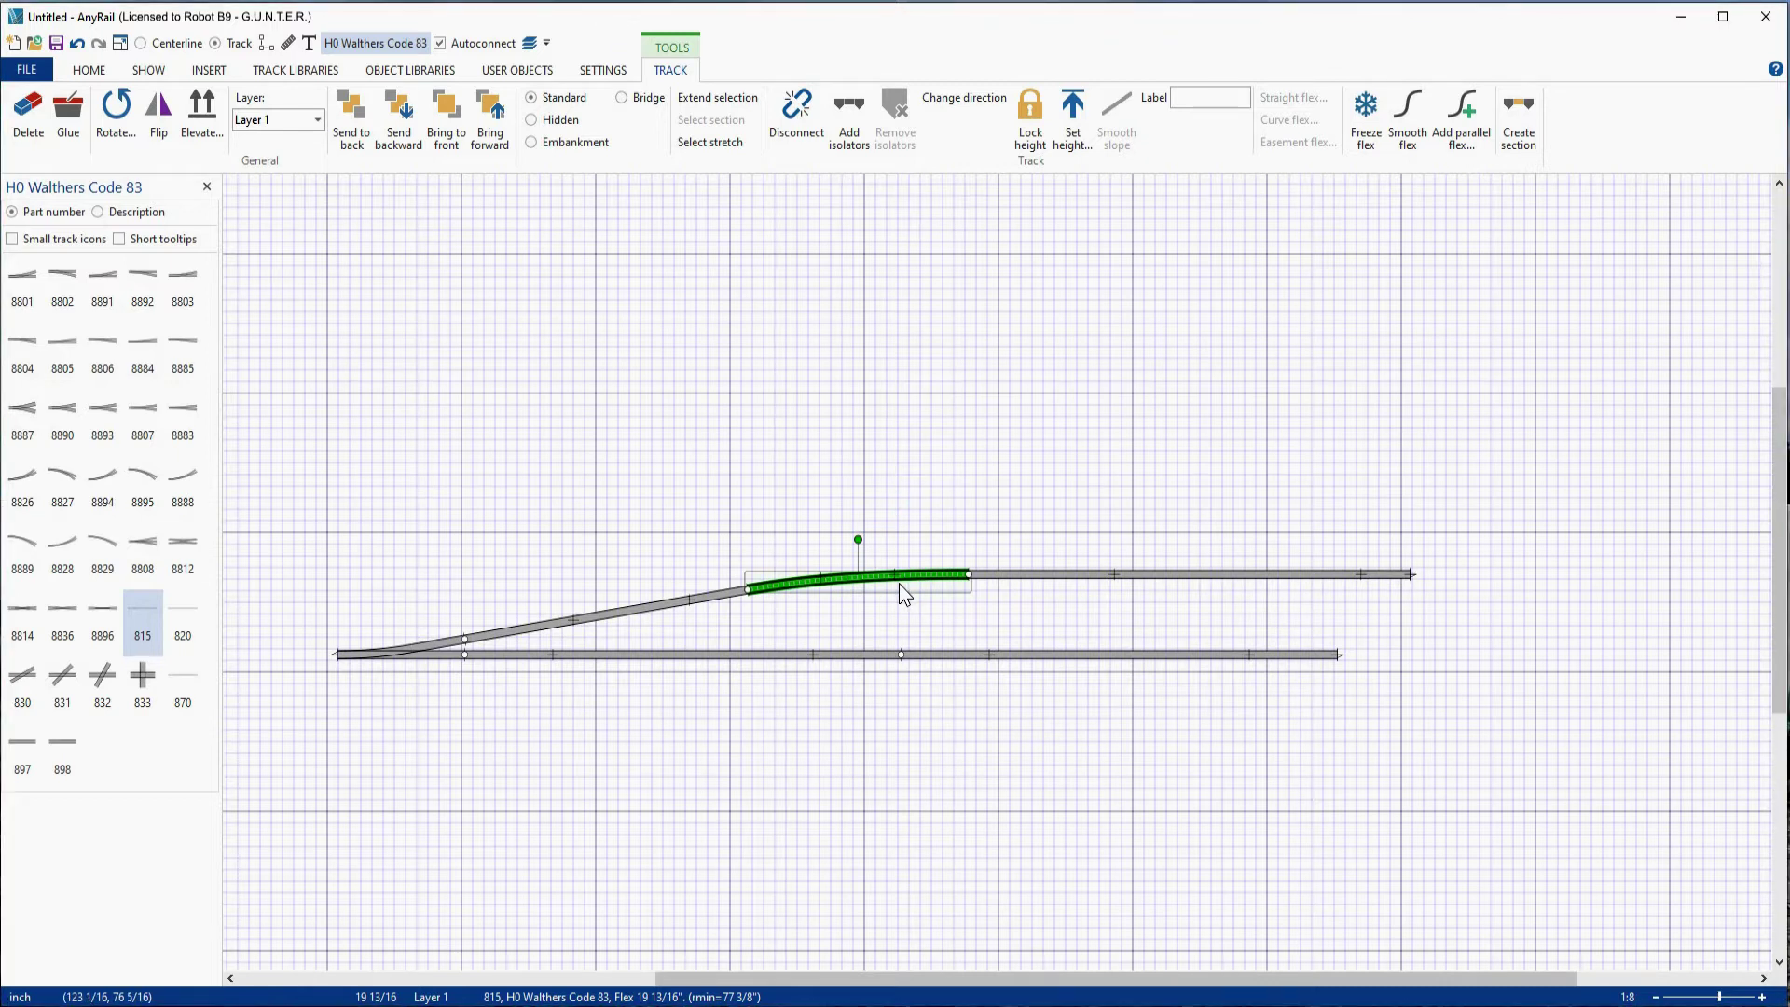
Step: Disconnect the curved connecting piece from both neighbouring tracks and move it below the lower line
key("Escape")
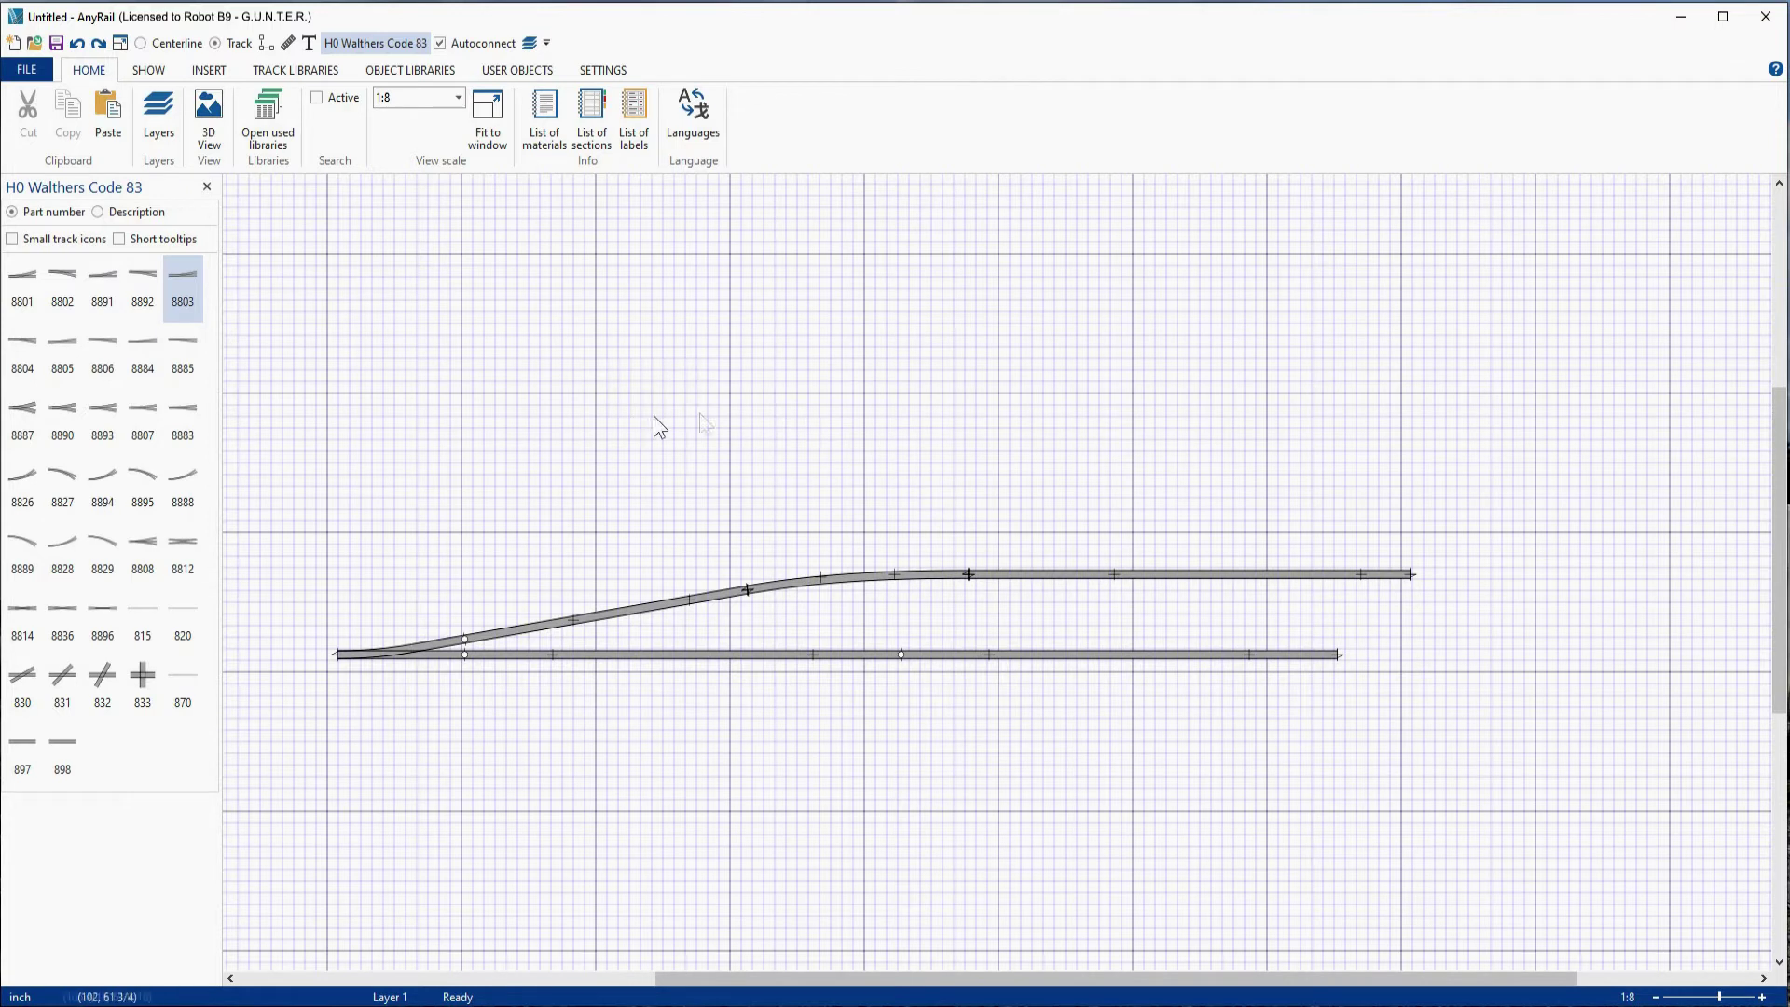
left_click(871, 579)
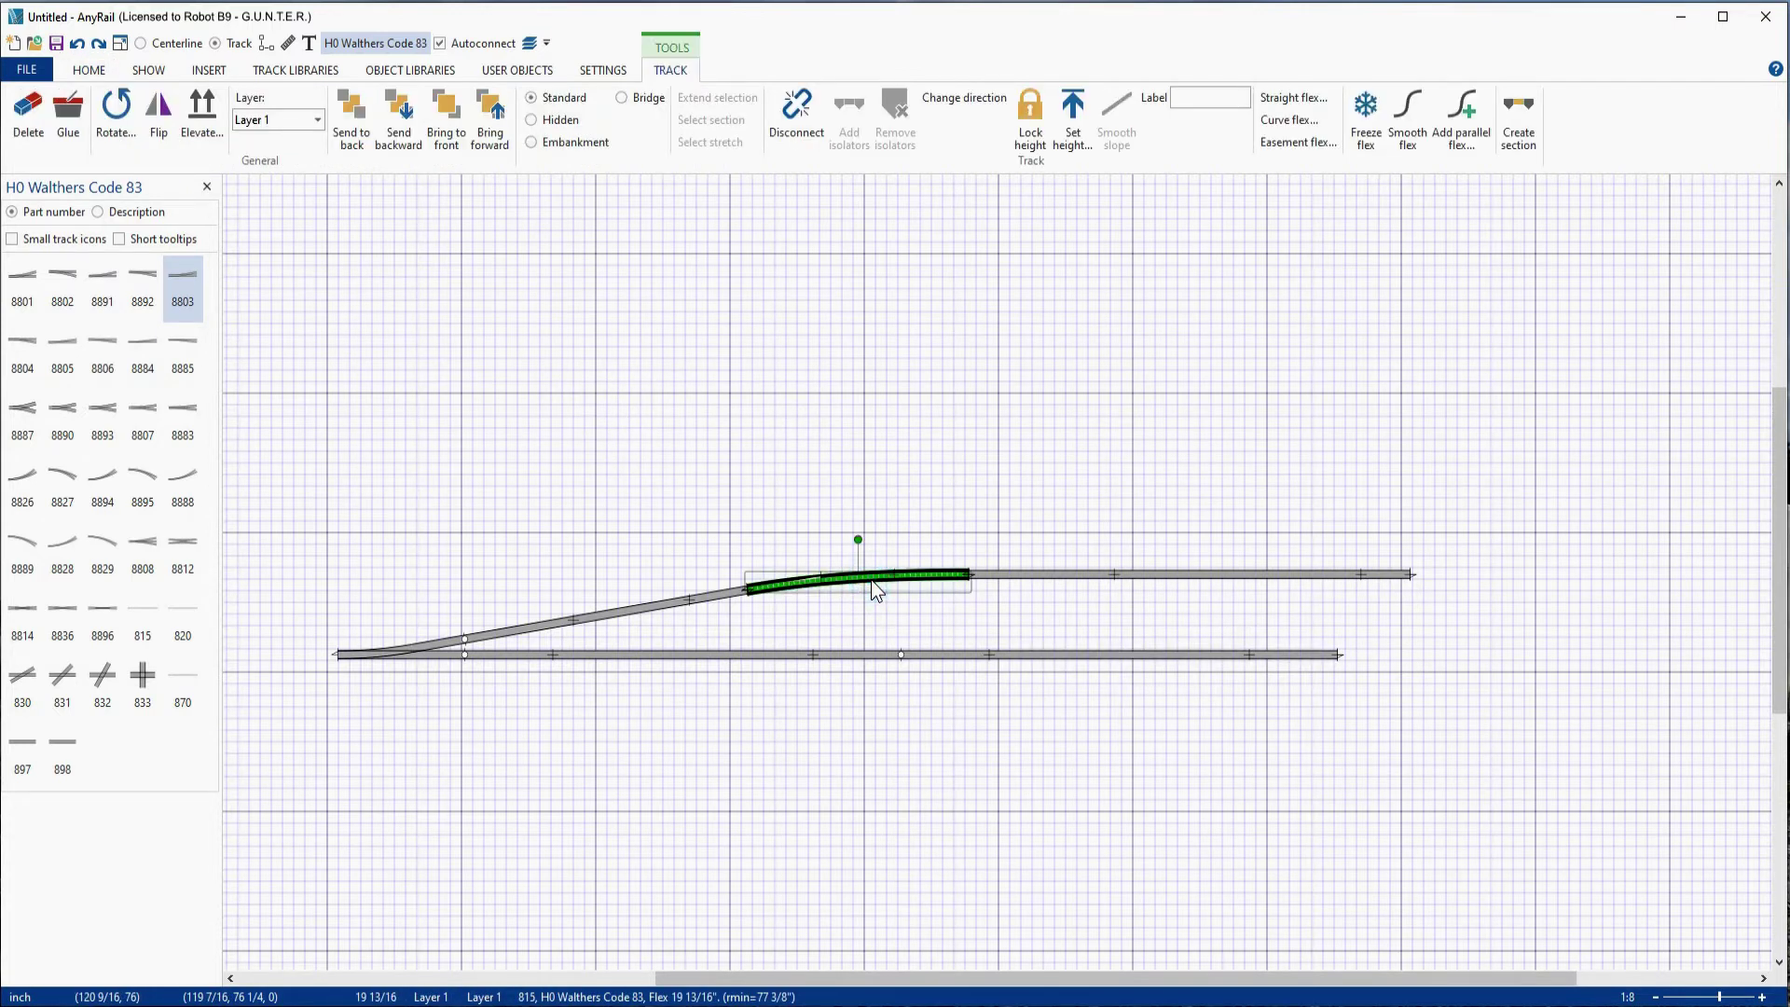
right_click(871, 579)
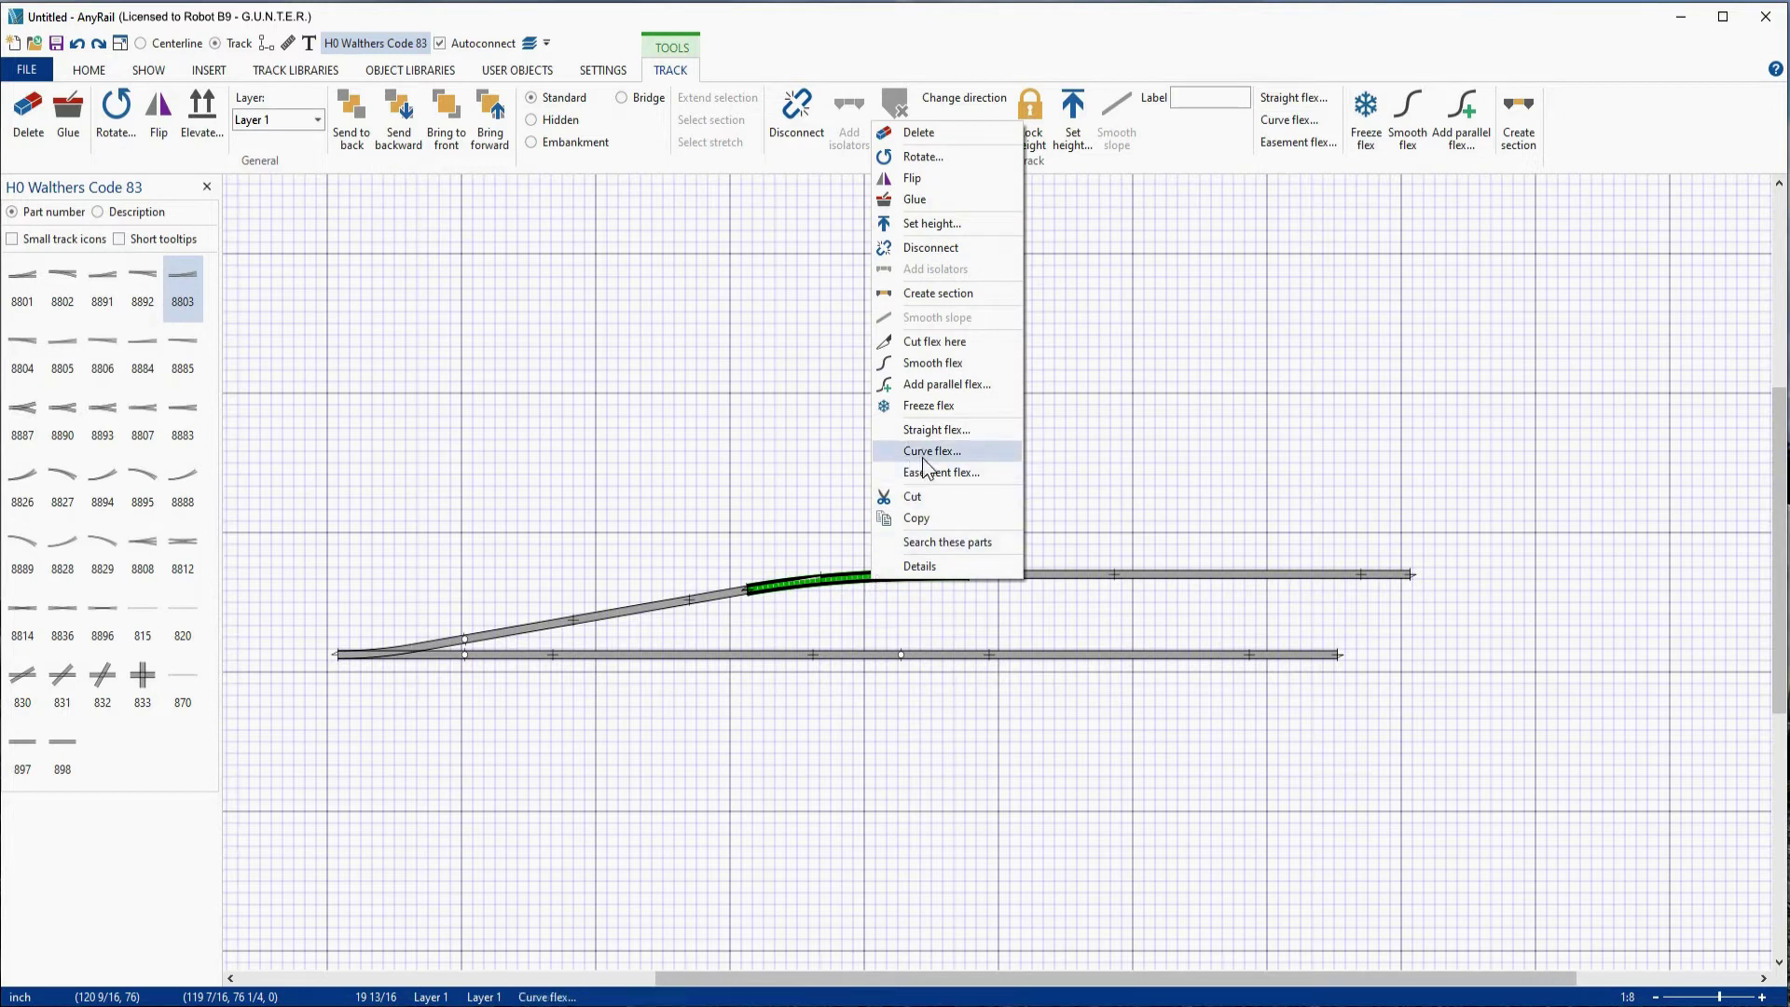
left_click(944, 248)
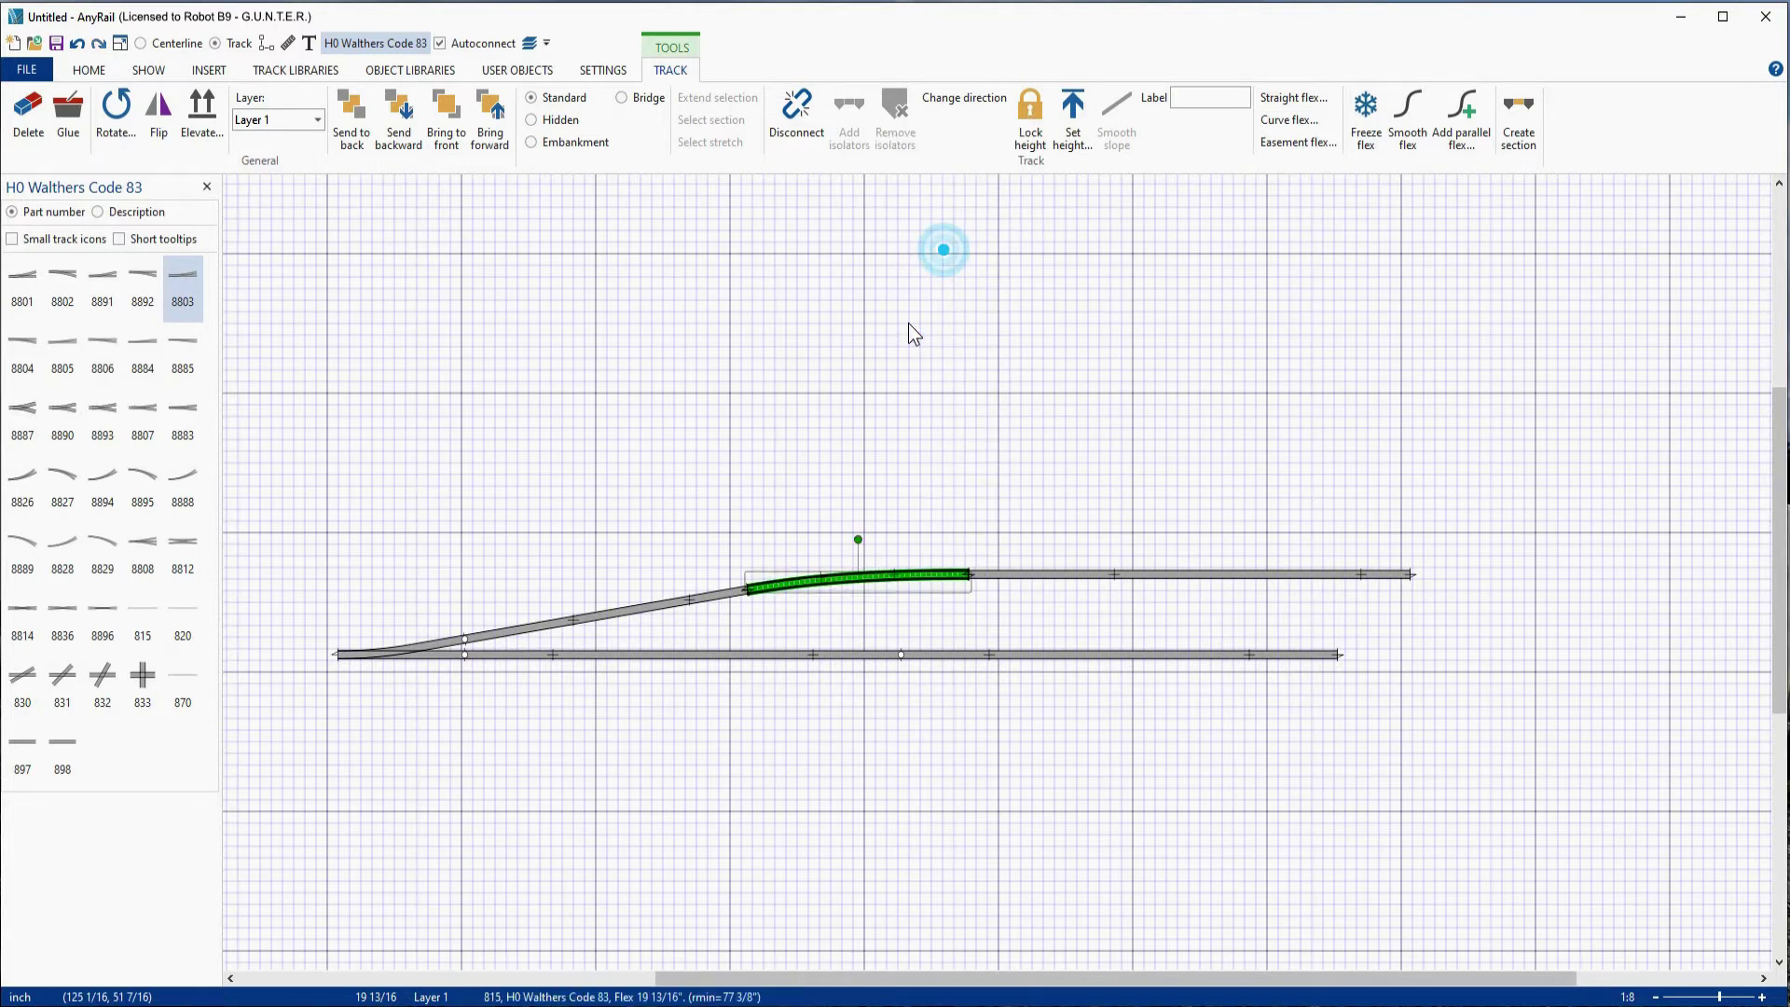
left_click_drag(858, 578, 817, 761)
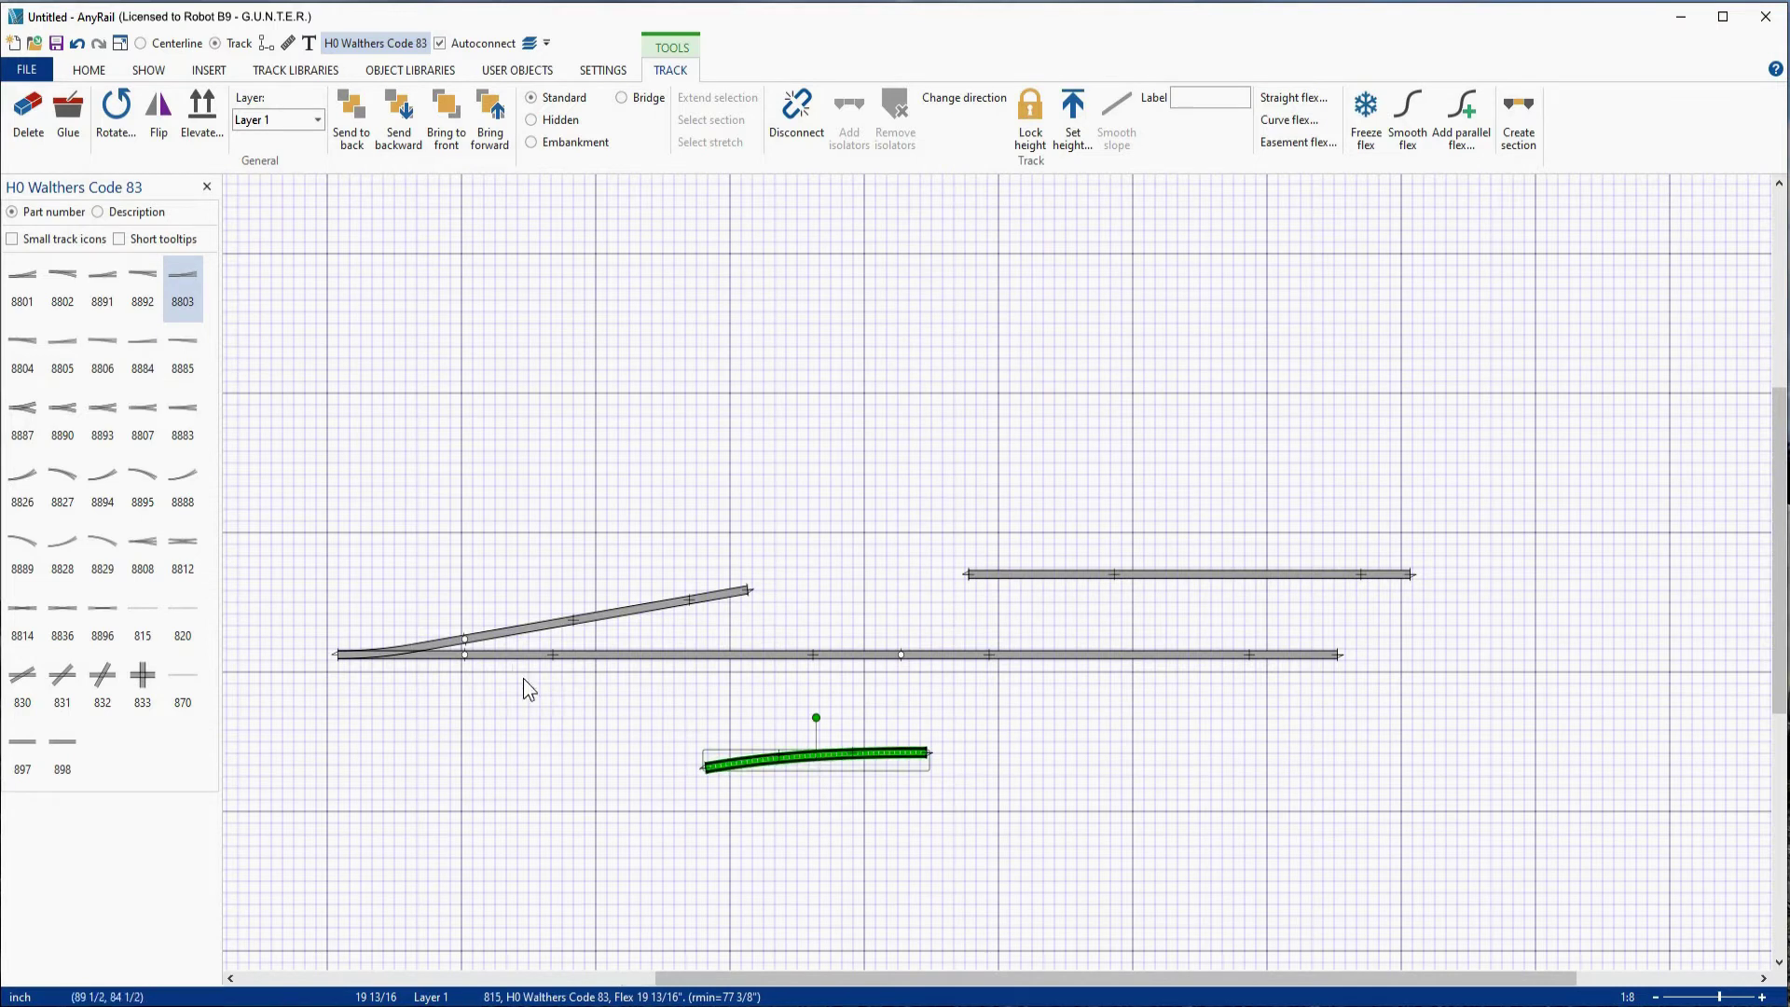
Step: Shorten the angled flex track to about 17 inches and connect a new 8803 left turnout to its end
left_click(184, 294)
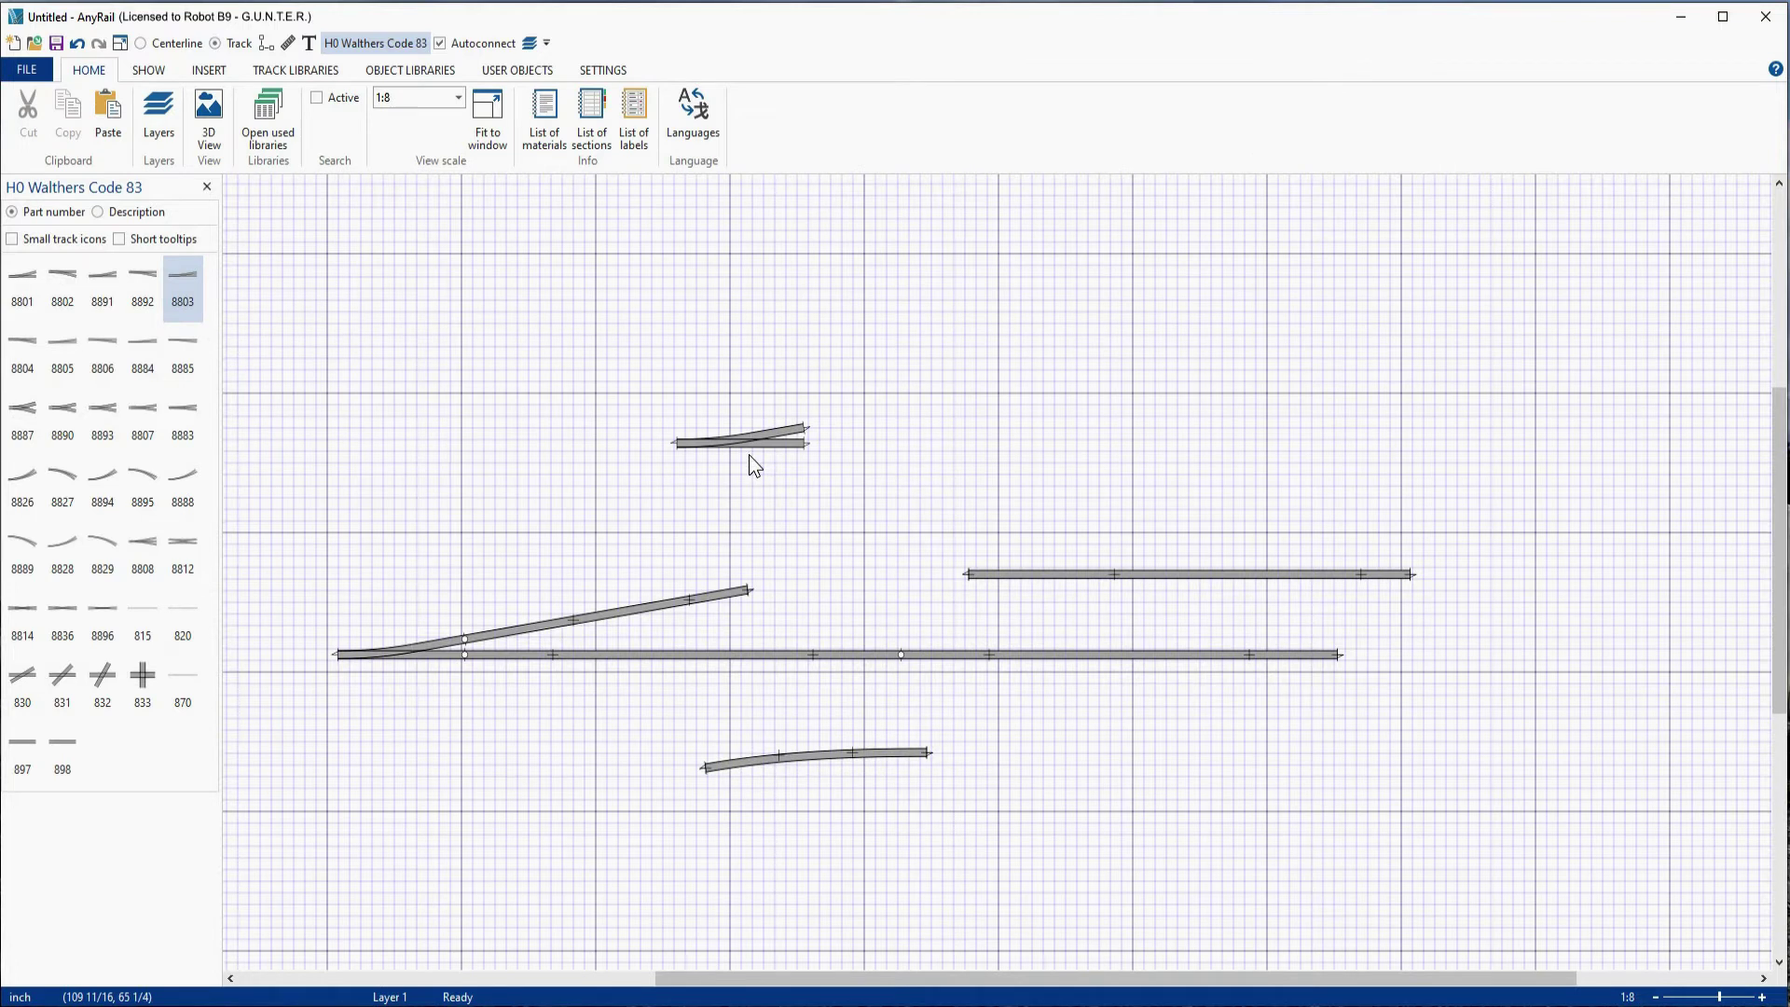
left_click_drag(747, 446, 840, 549)
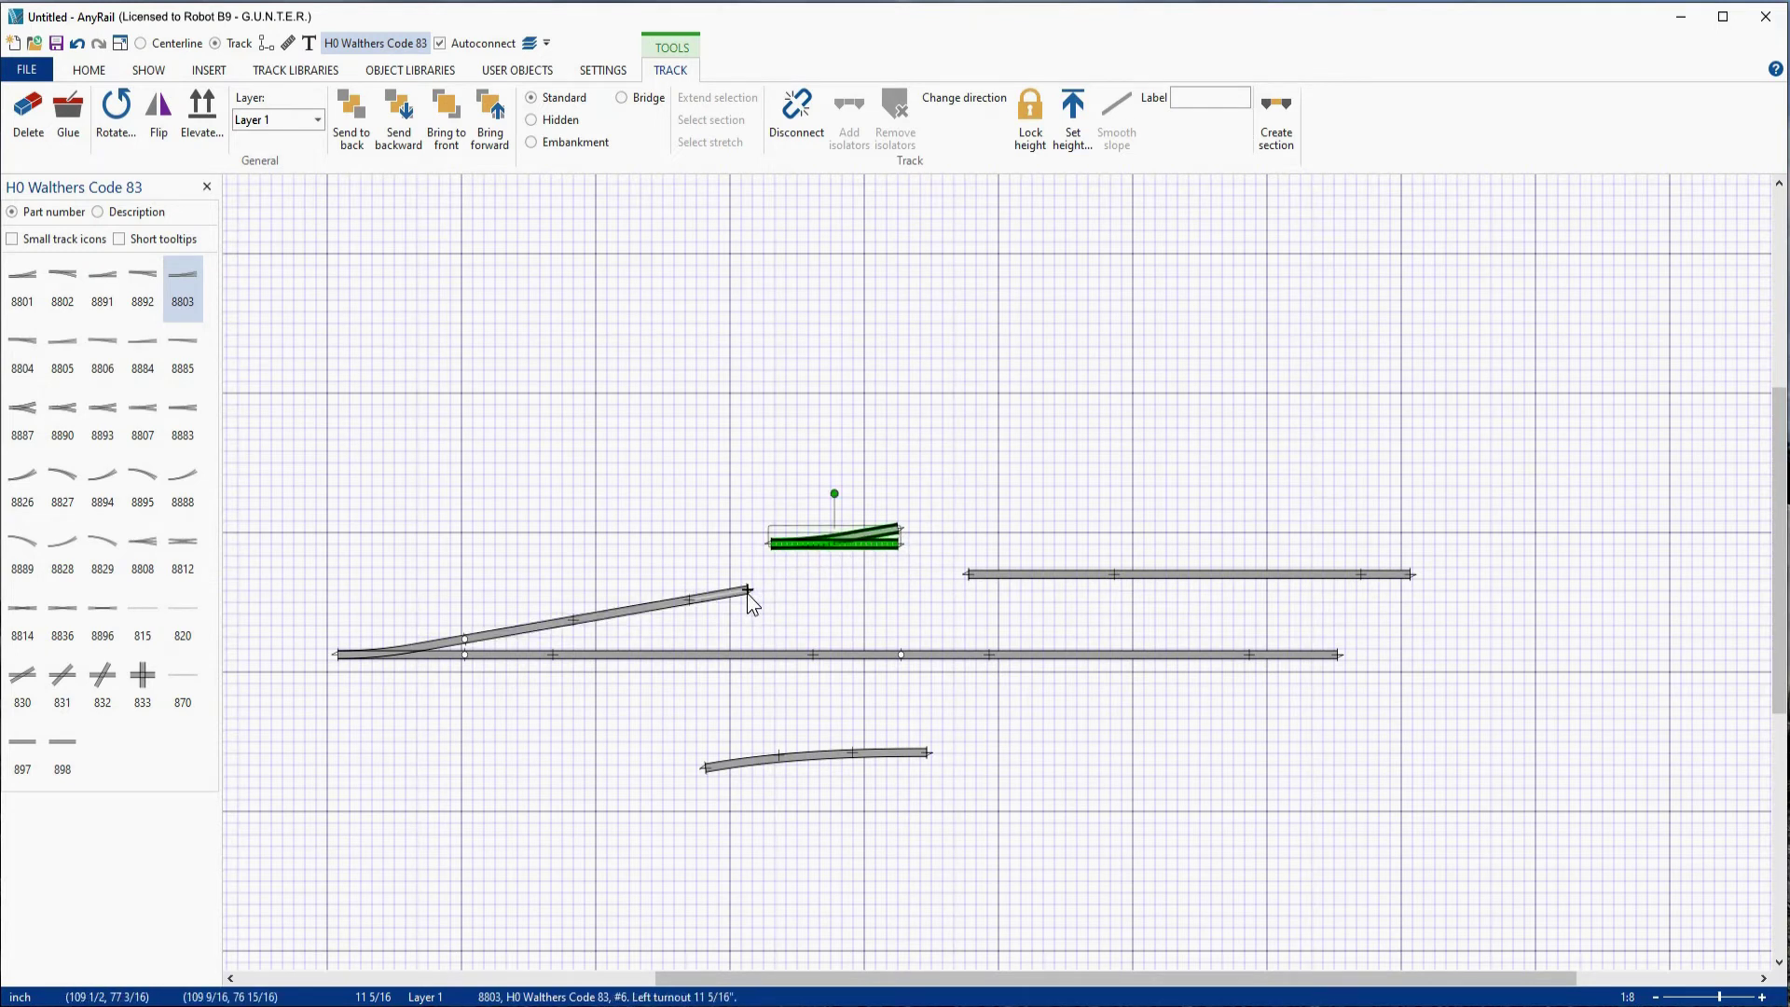
left_click_drag(748, 589, 653, 604)
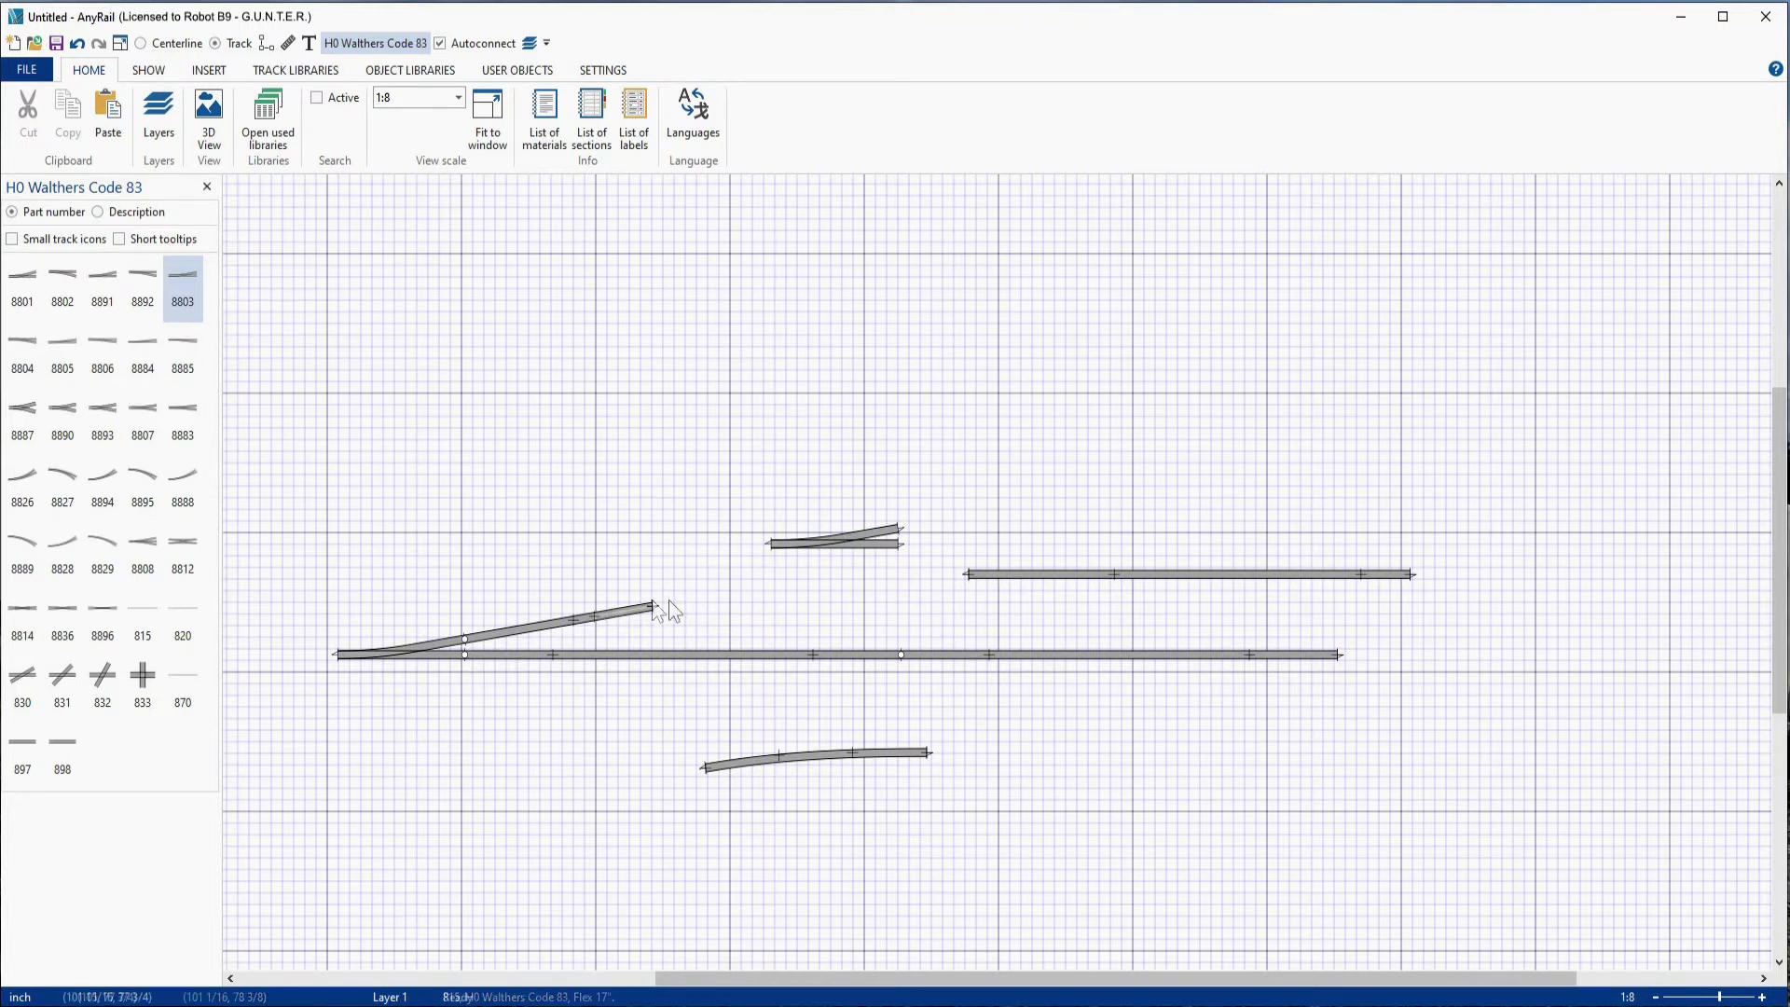
left_click_drag(802, 548, 687, 617)
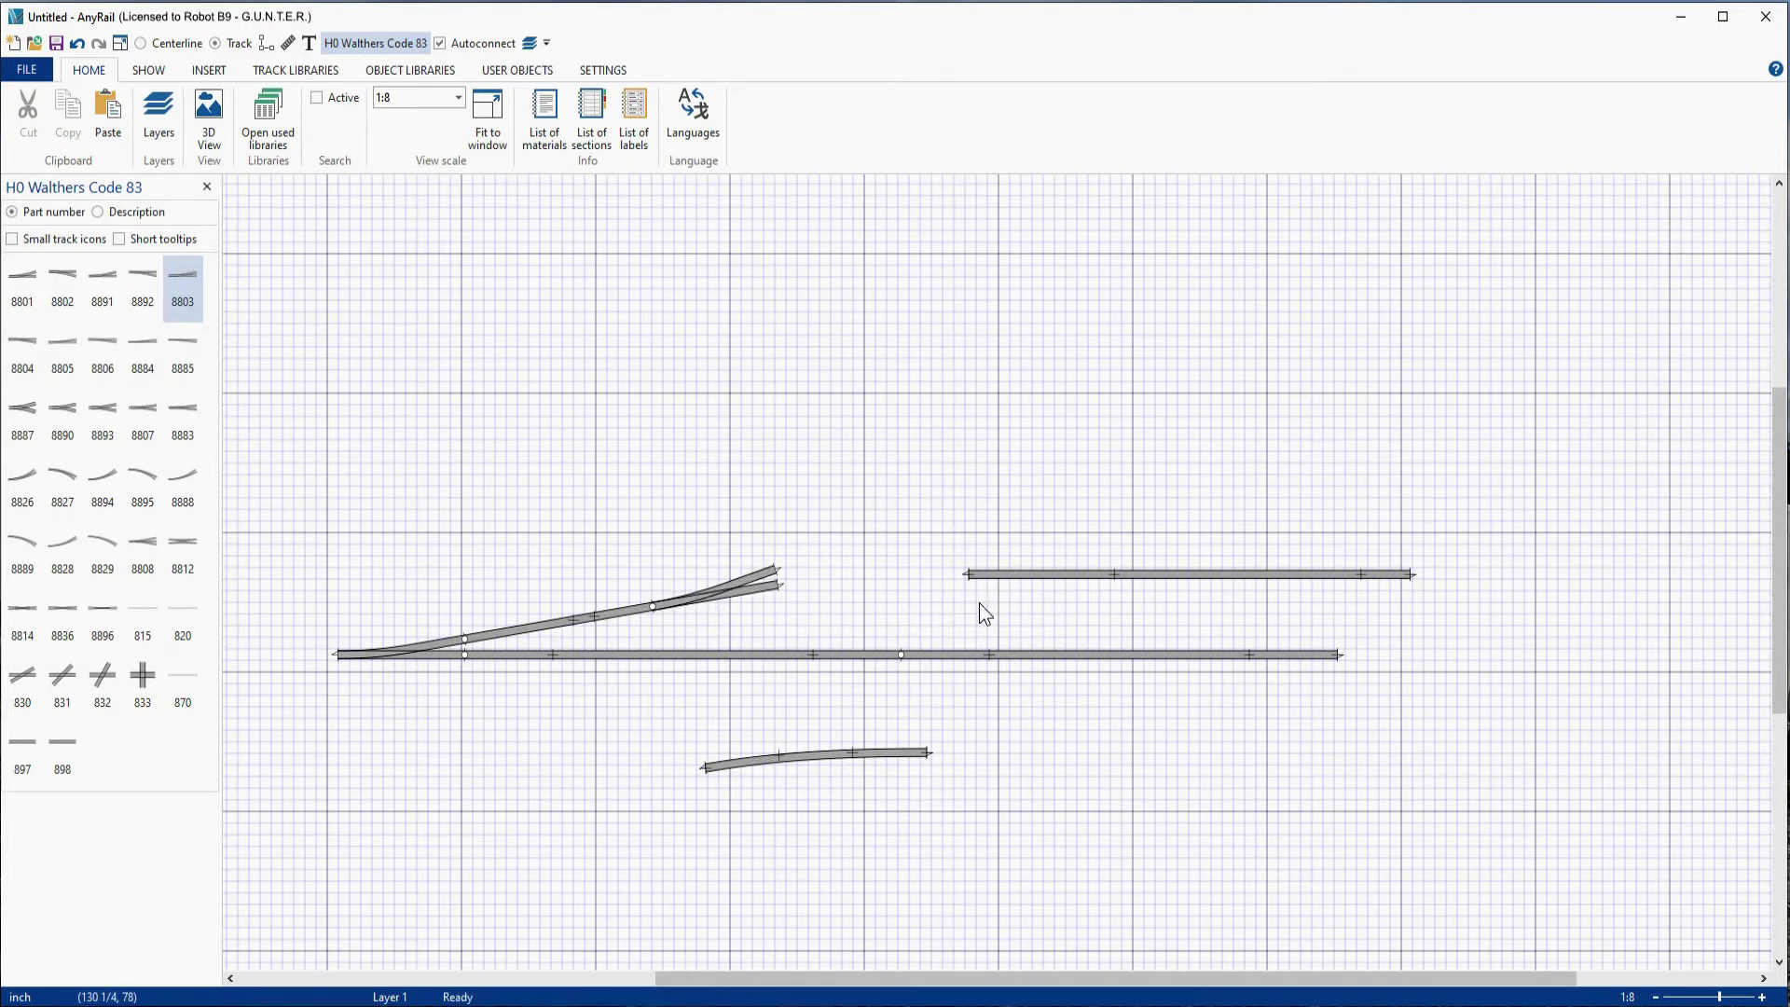
Step: Extend the upper flex track leftward to about 48 7/8 inches and cut it about 9 15/16 inches from its left end
left_click_drag(970, 575, 860, 575)
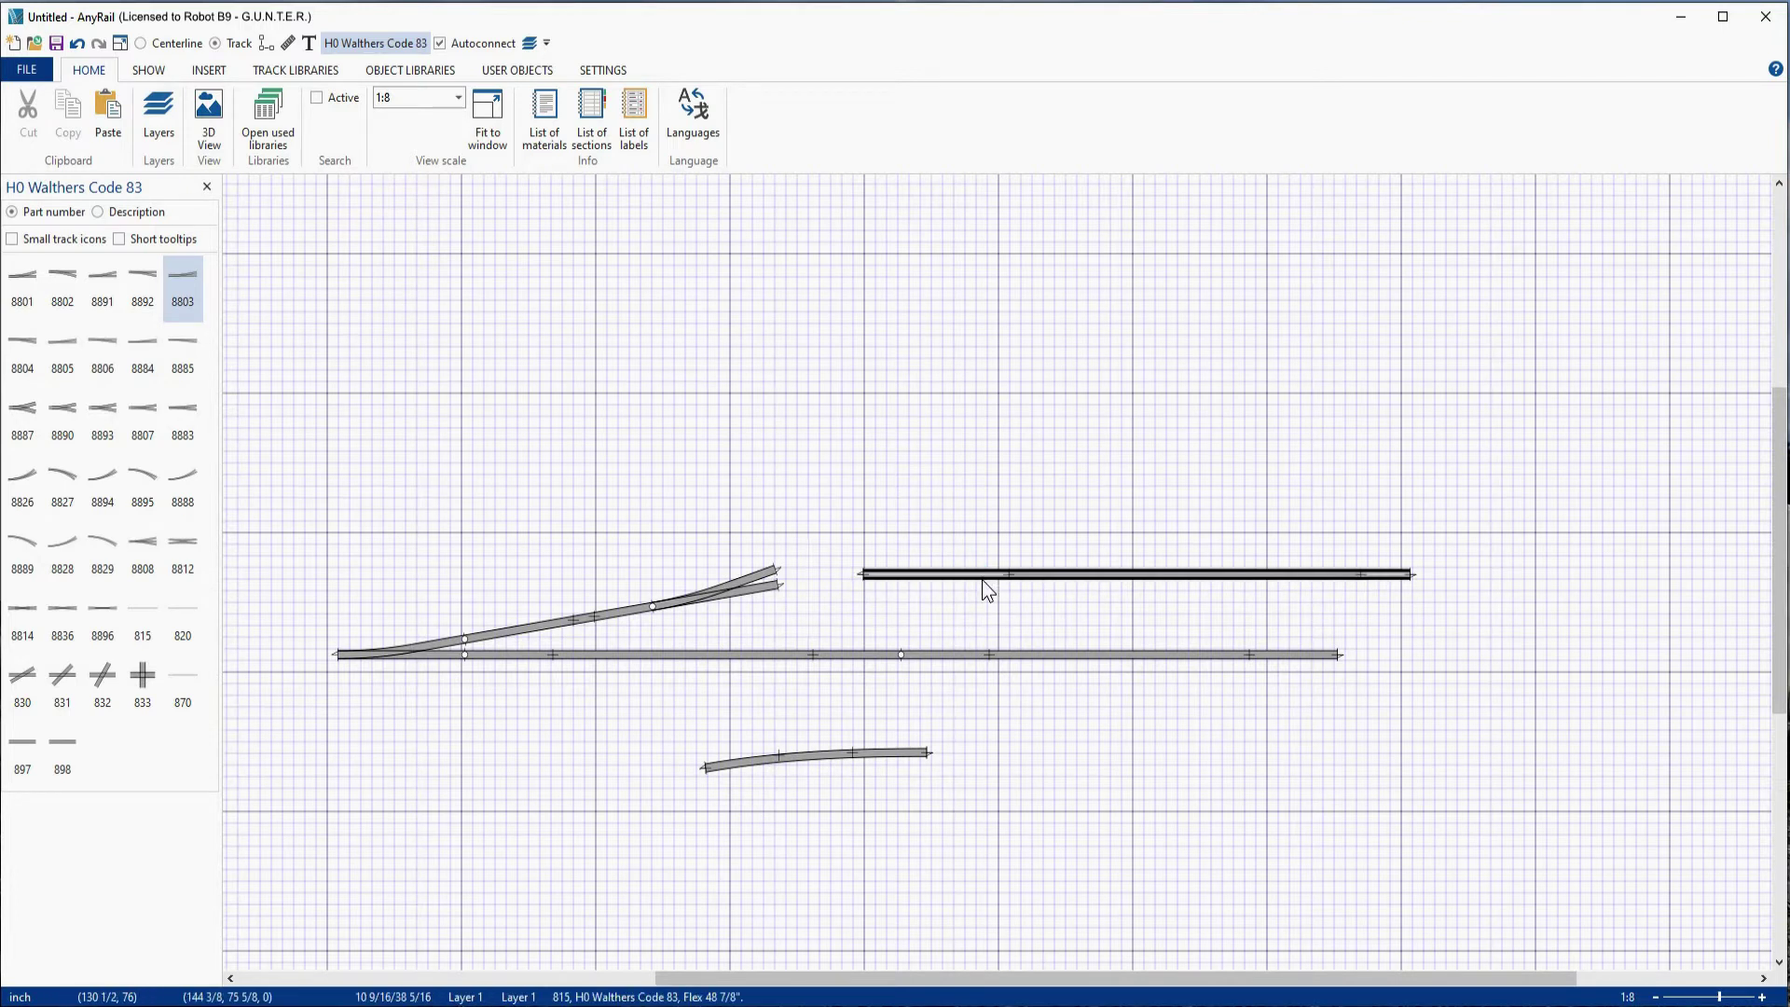
right_click(976, 579)
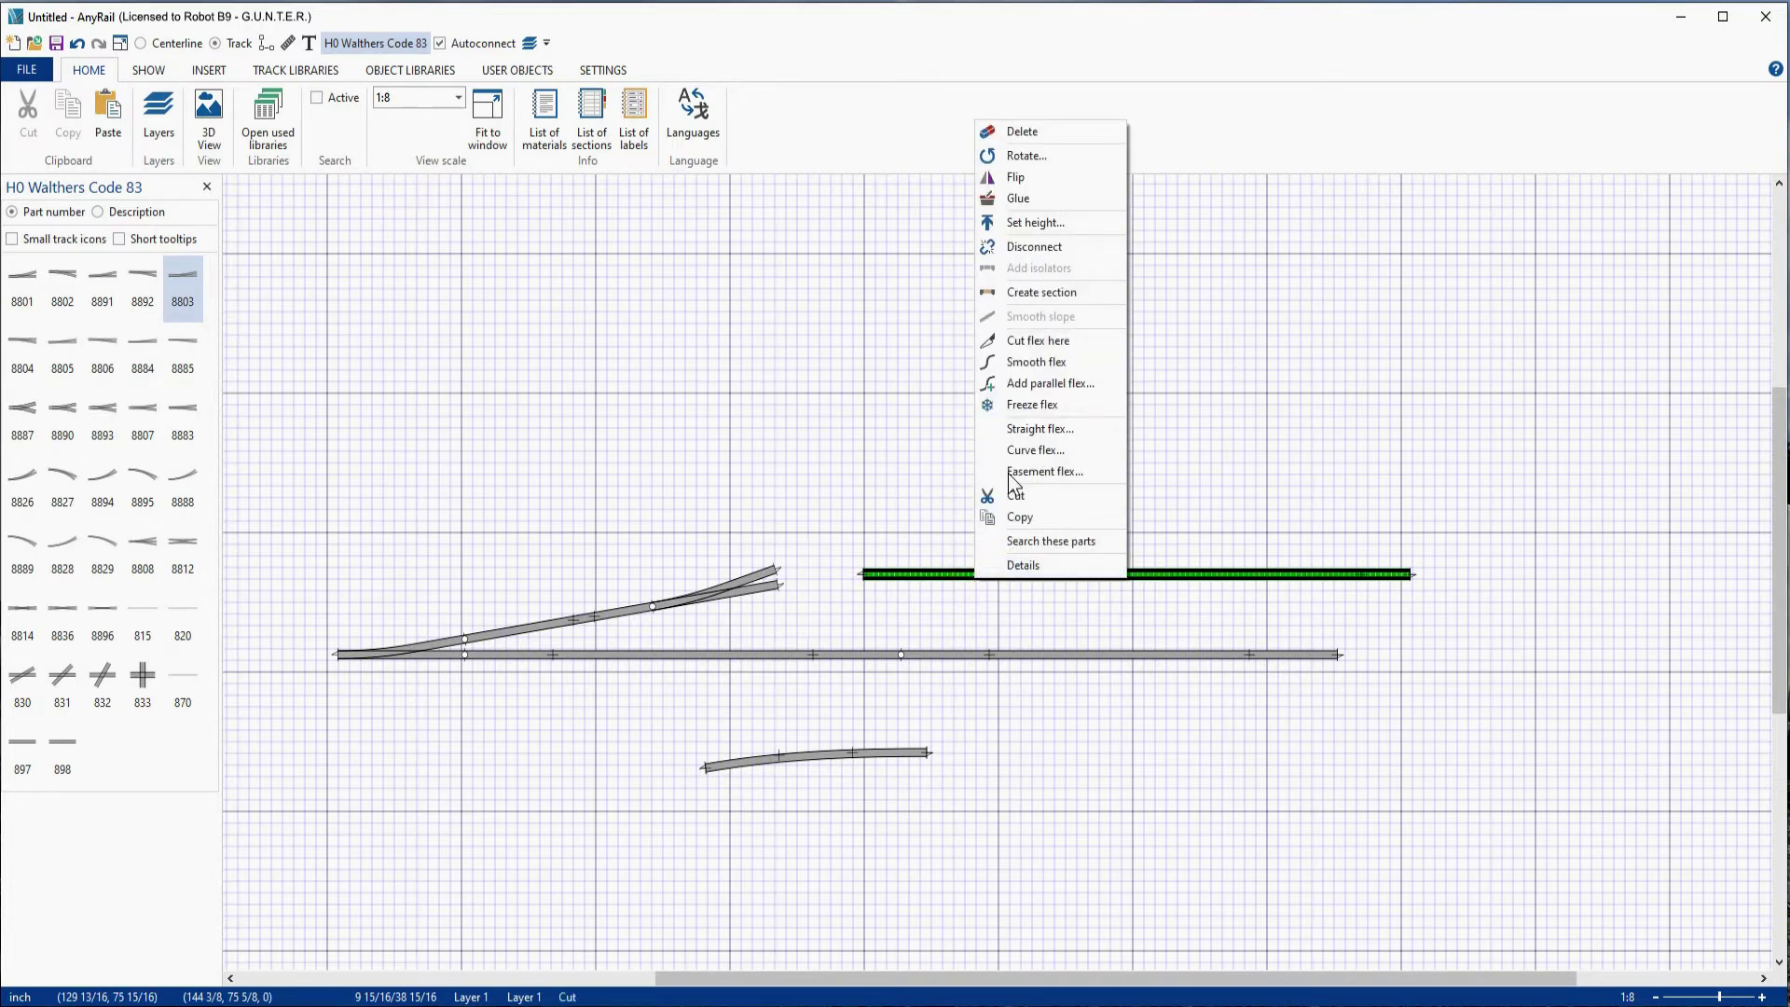
left_click(1035, 341)
Step: Connect the short cut piece to the new turnout's straight leg and smooth it, and attach the spare curved piece to the diverging leg
left_click_drag(864, 574, 780, 587)
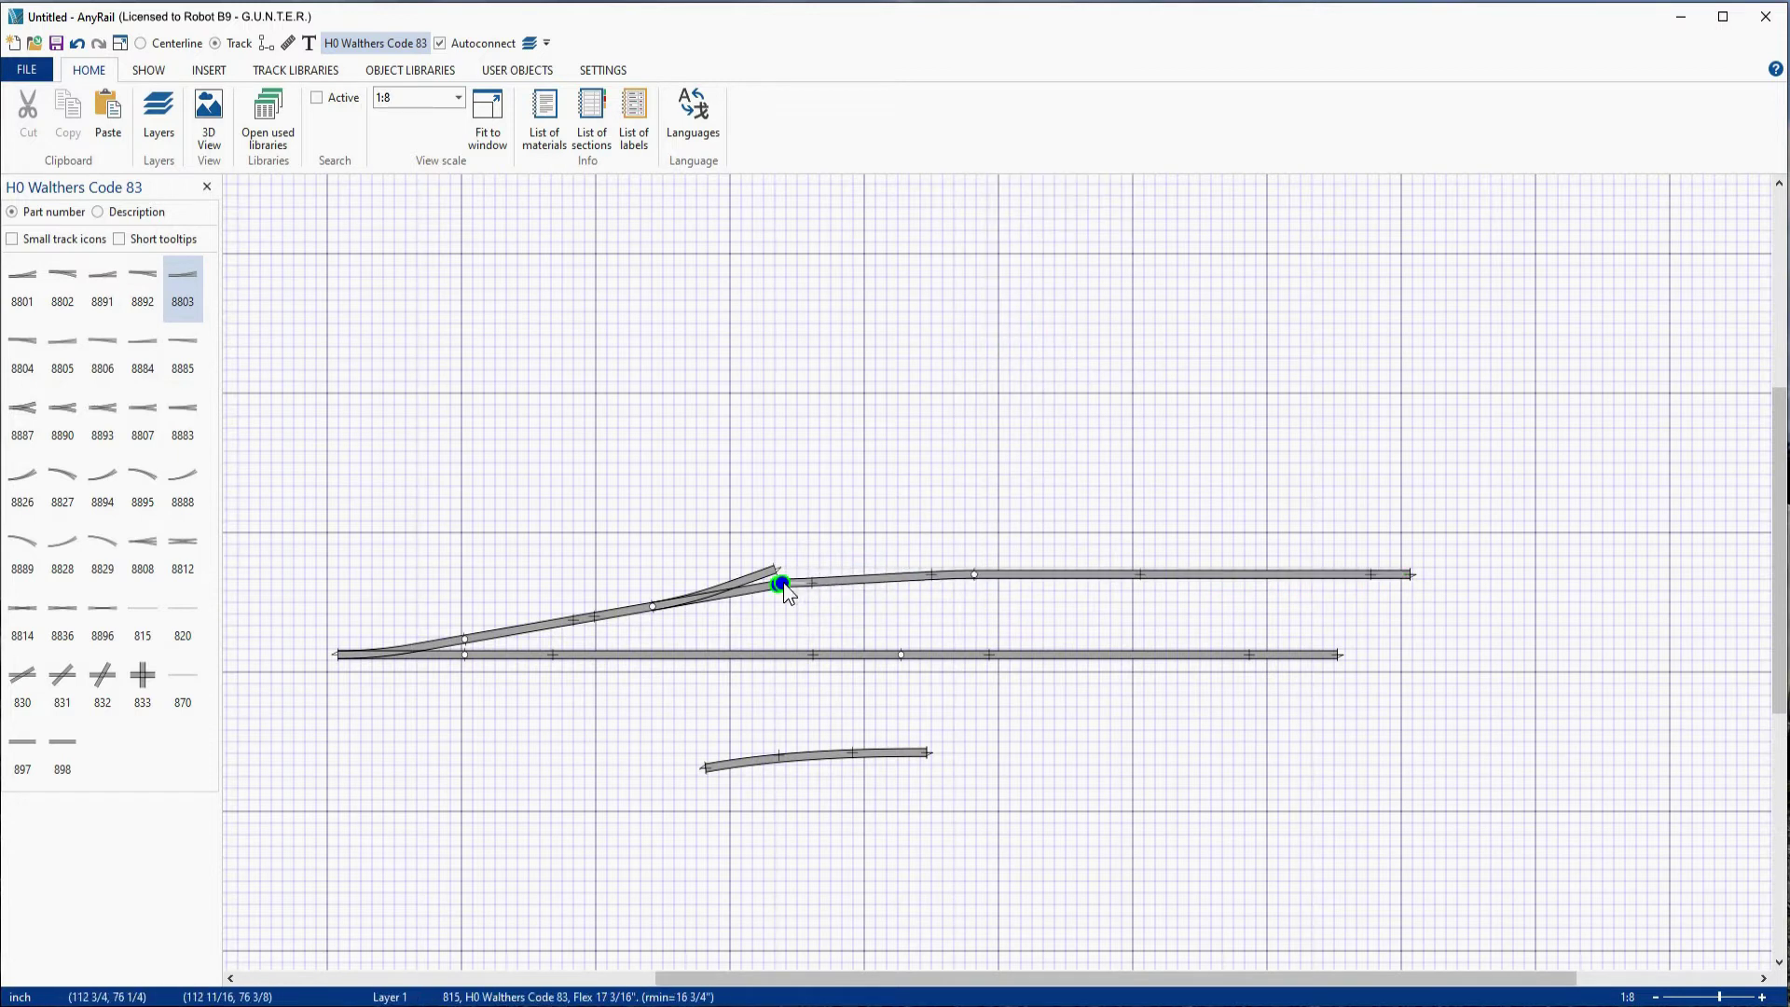
left_click(877, 578)
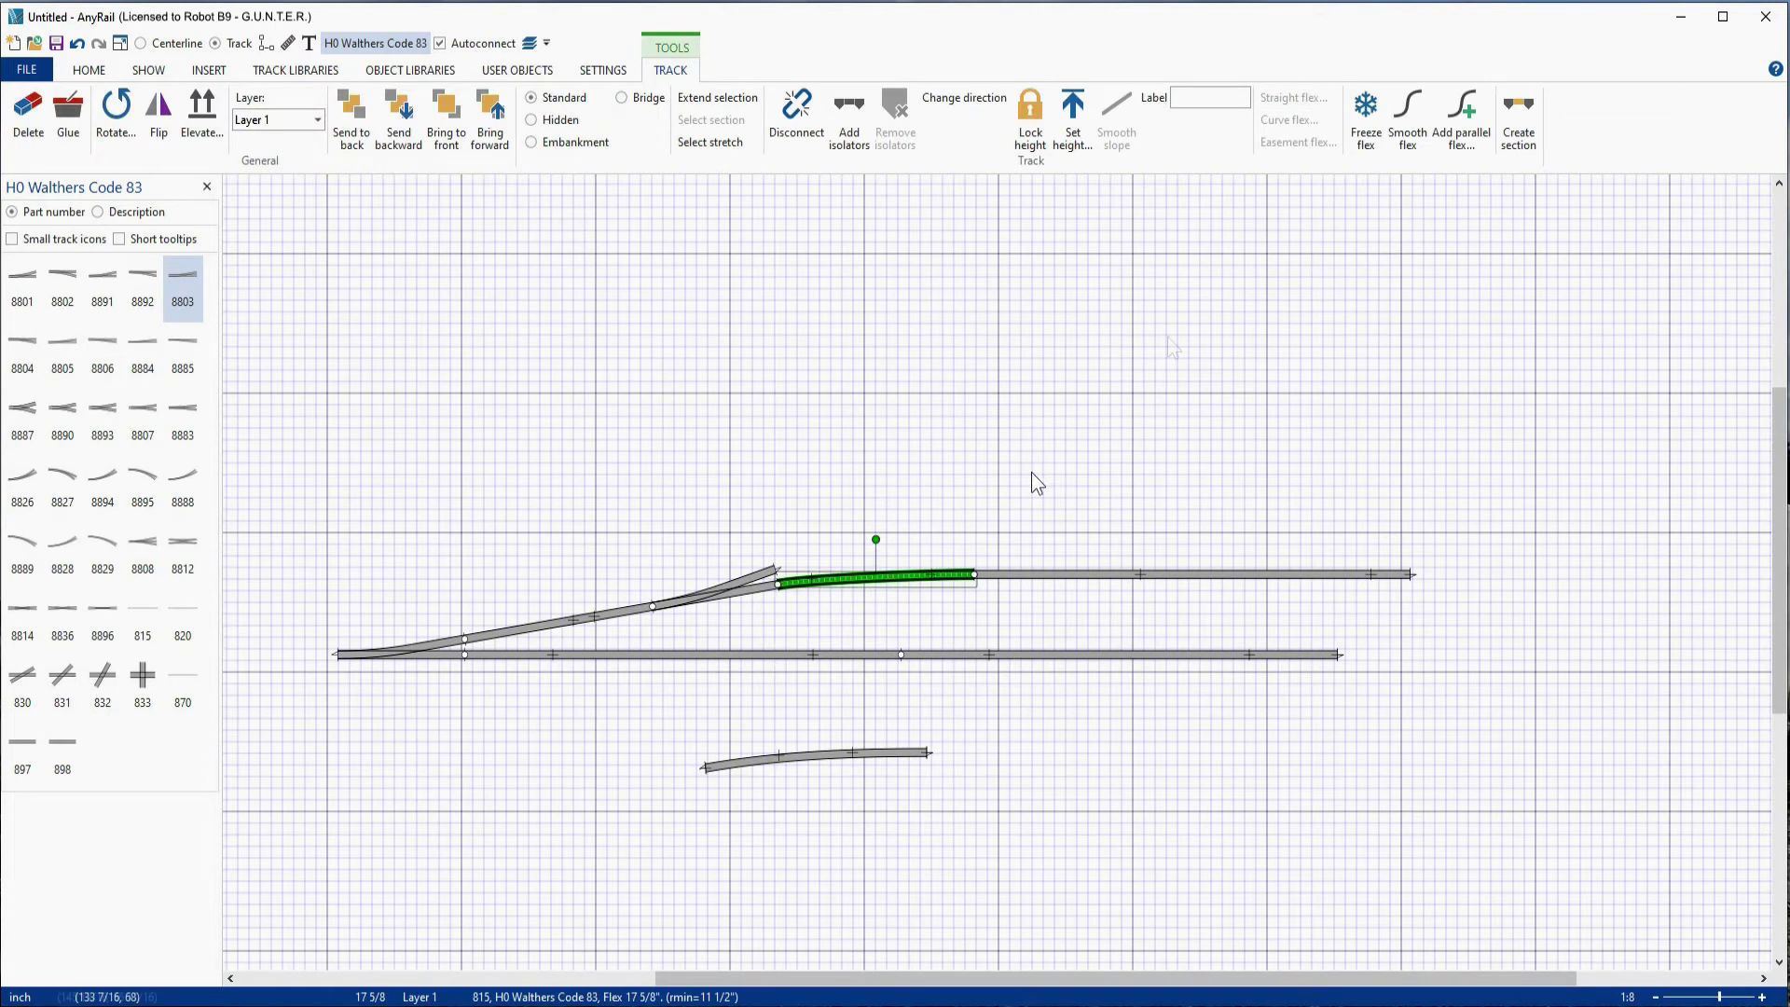
left_click(1410, 133)
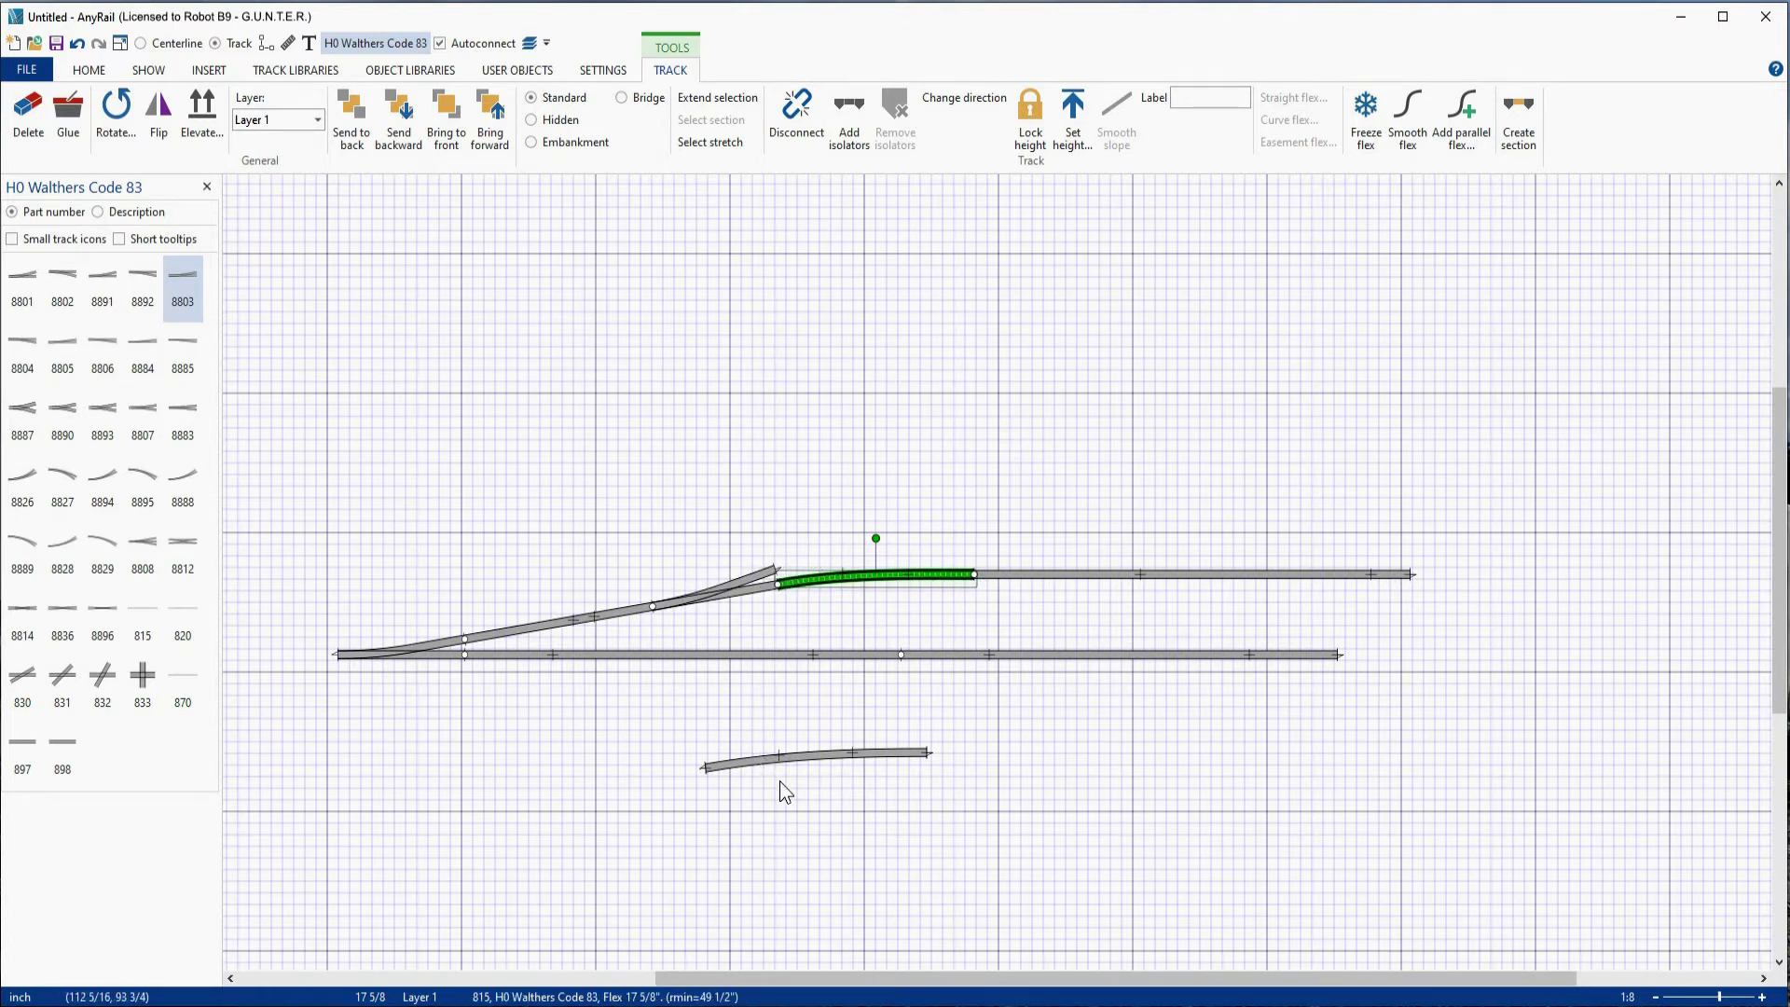
left_click_drag(809, 761, 877, 561)
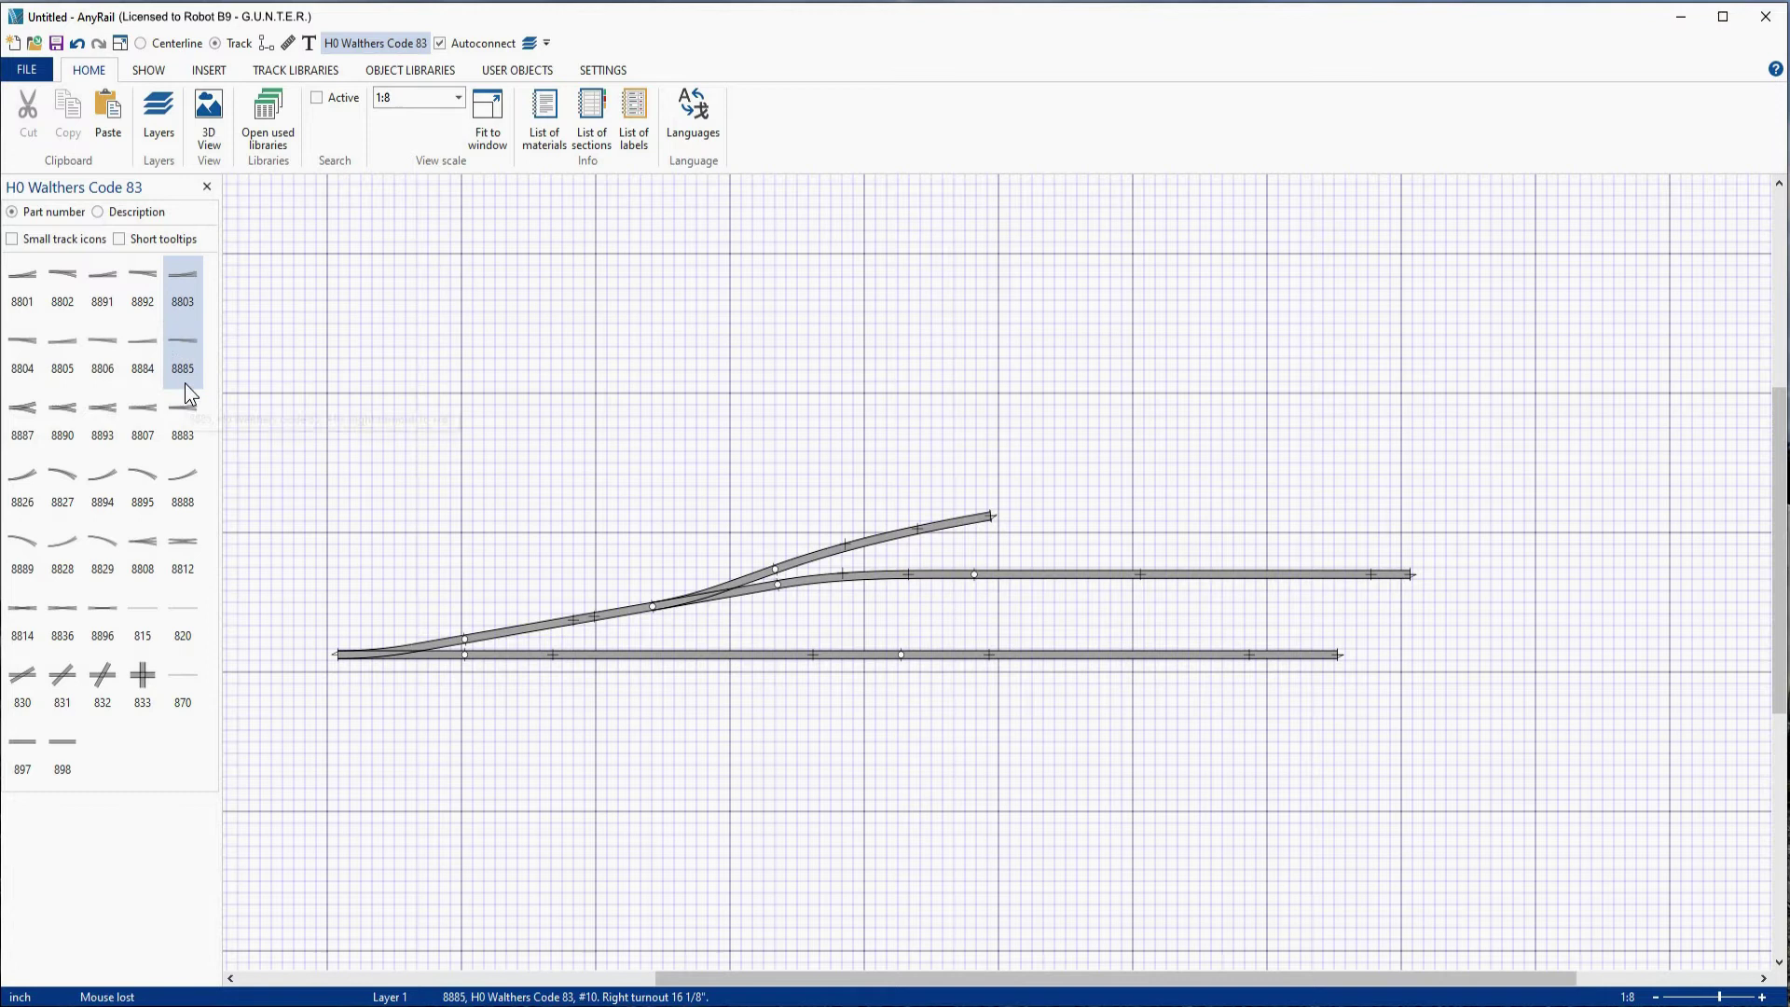
Step: Add another 8803 left turnout, rotate it 180 degrees and connect its diverging leg to the upper curved piece's free end
double_click(188, 282)
left_click(731, 444)
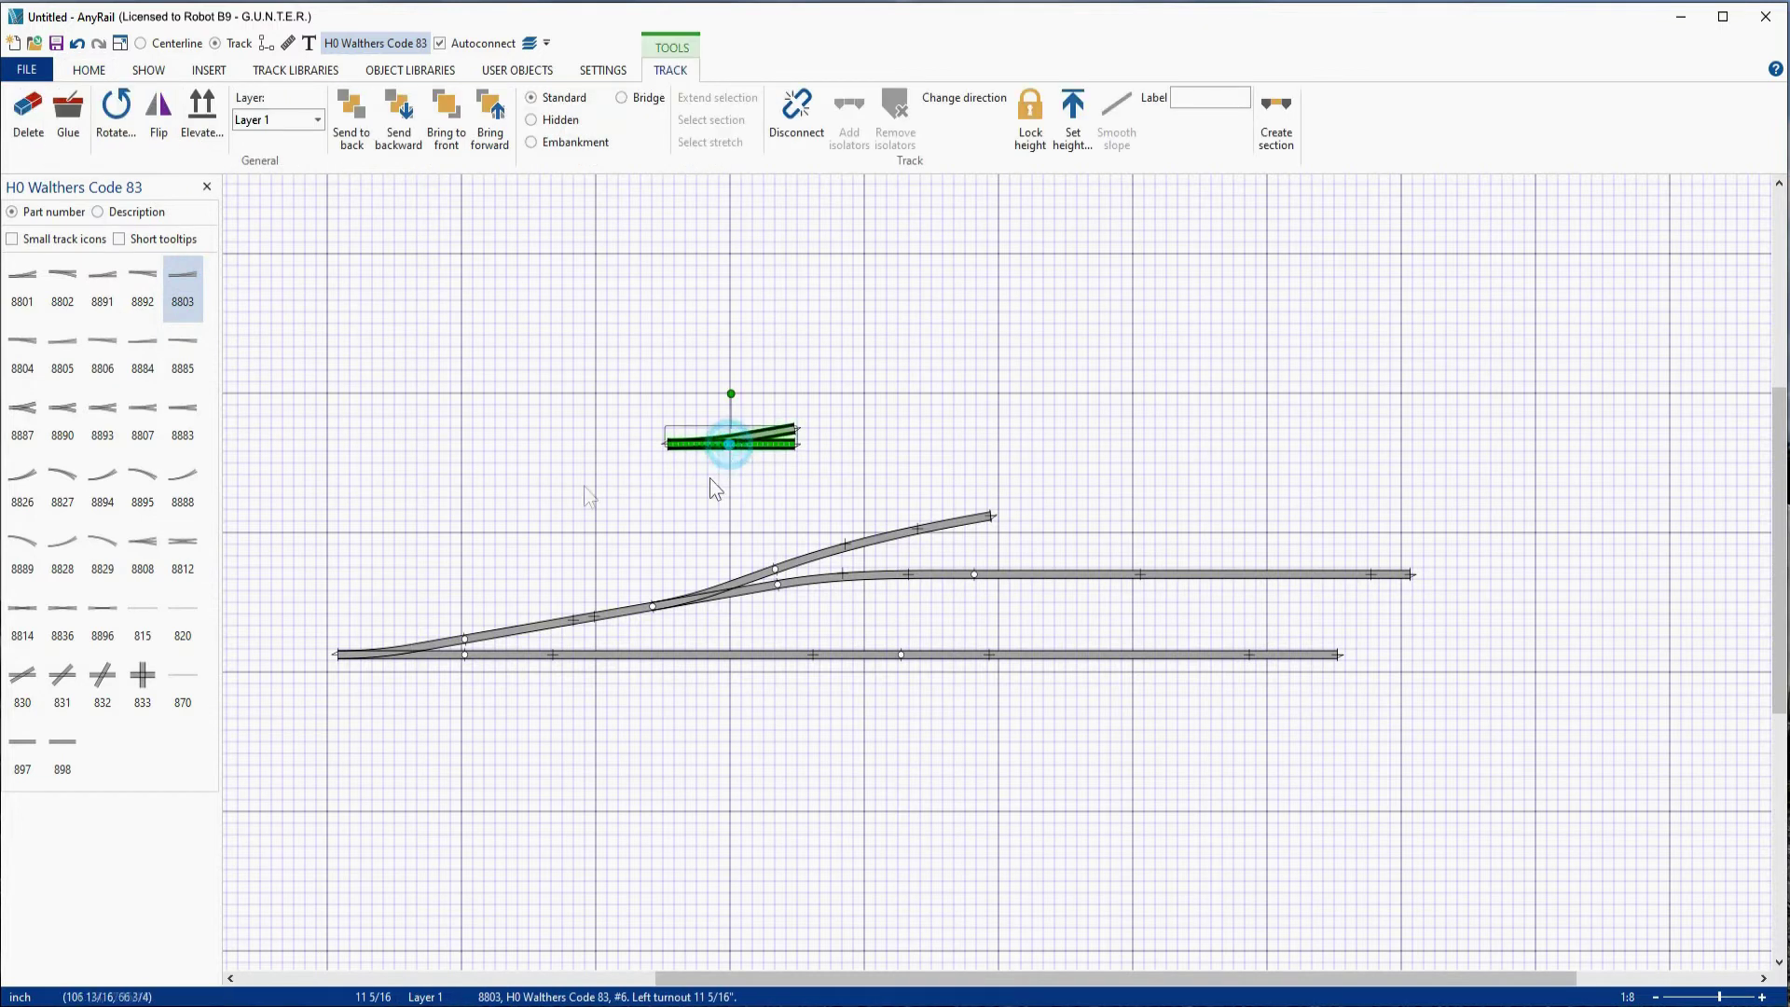
right_click(757, 446)
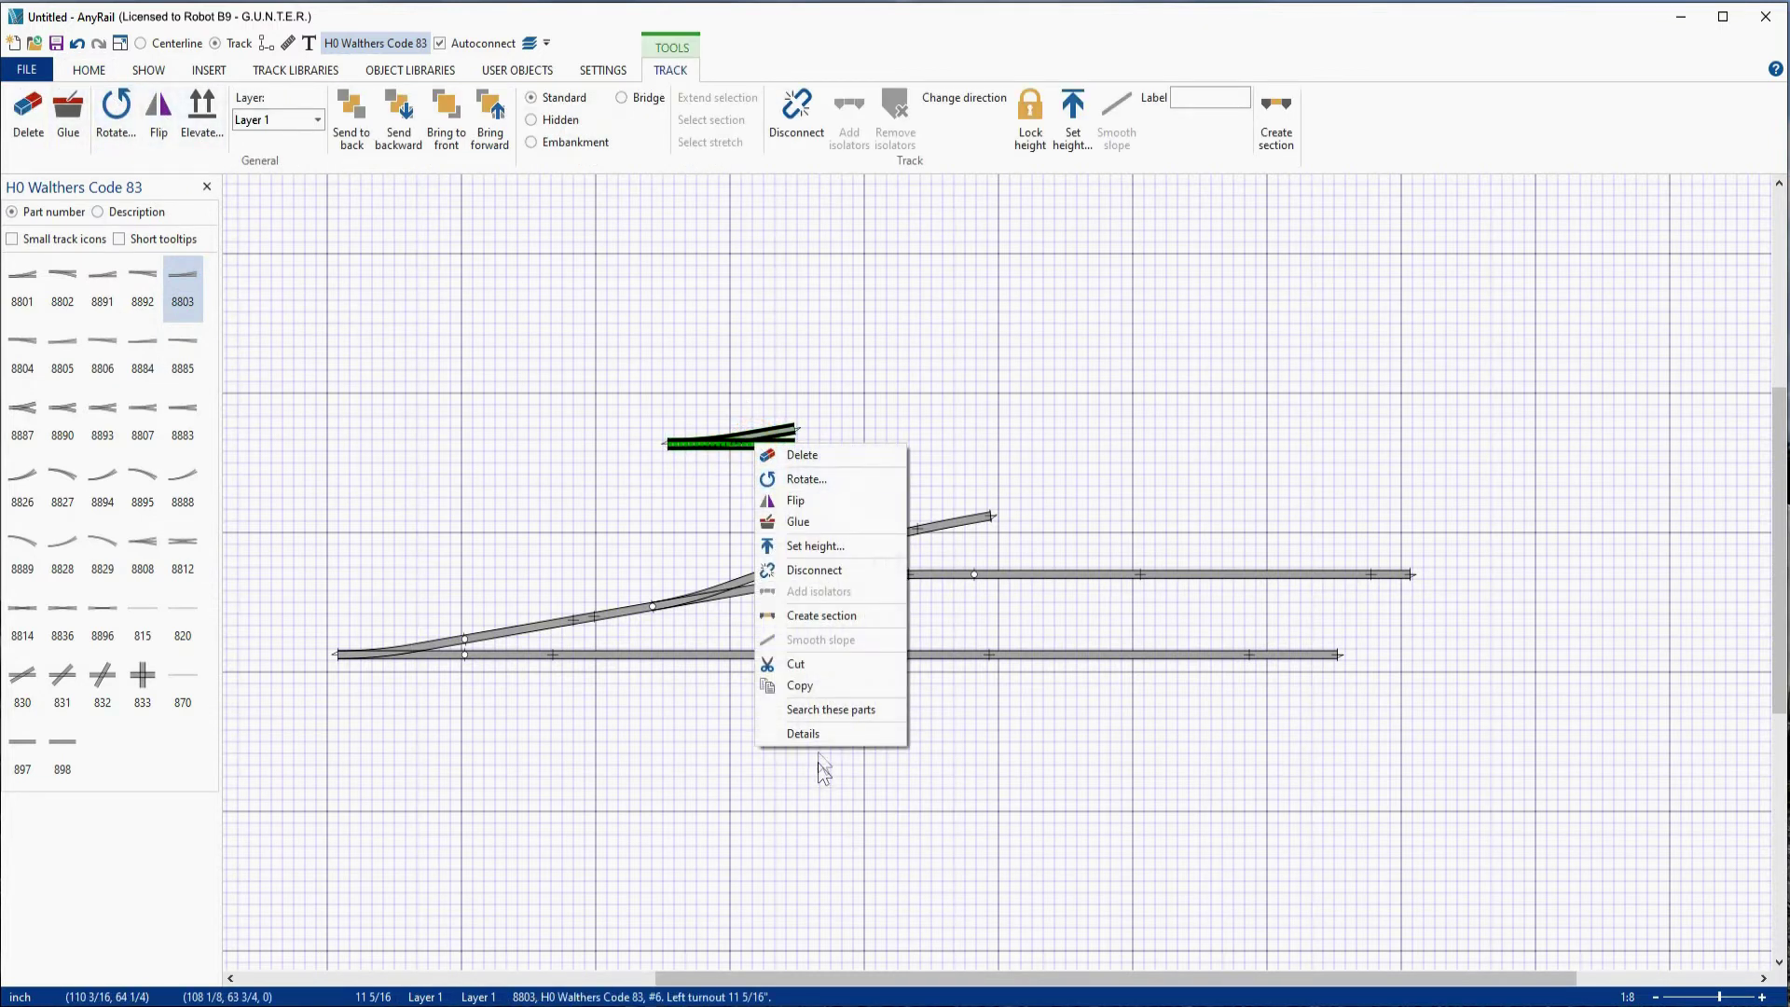
left_click(807, 478)
left_click(1089, 536)
left_click(1089, 536)
left_click(988, 574)
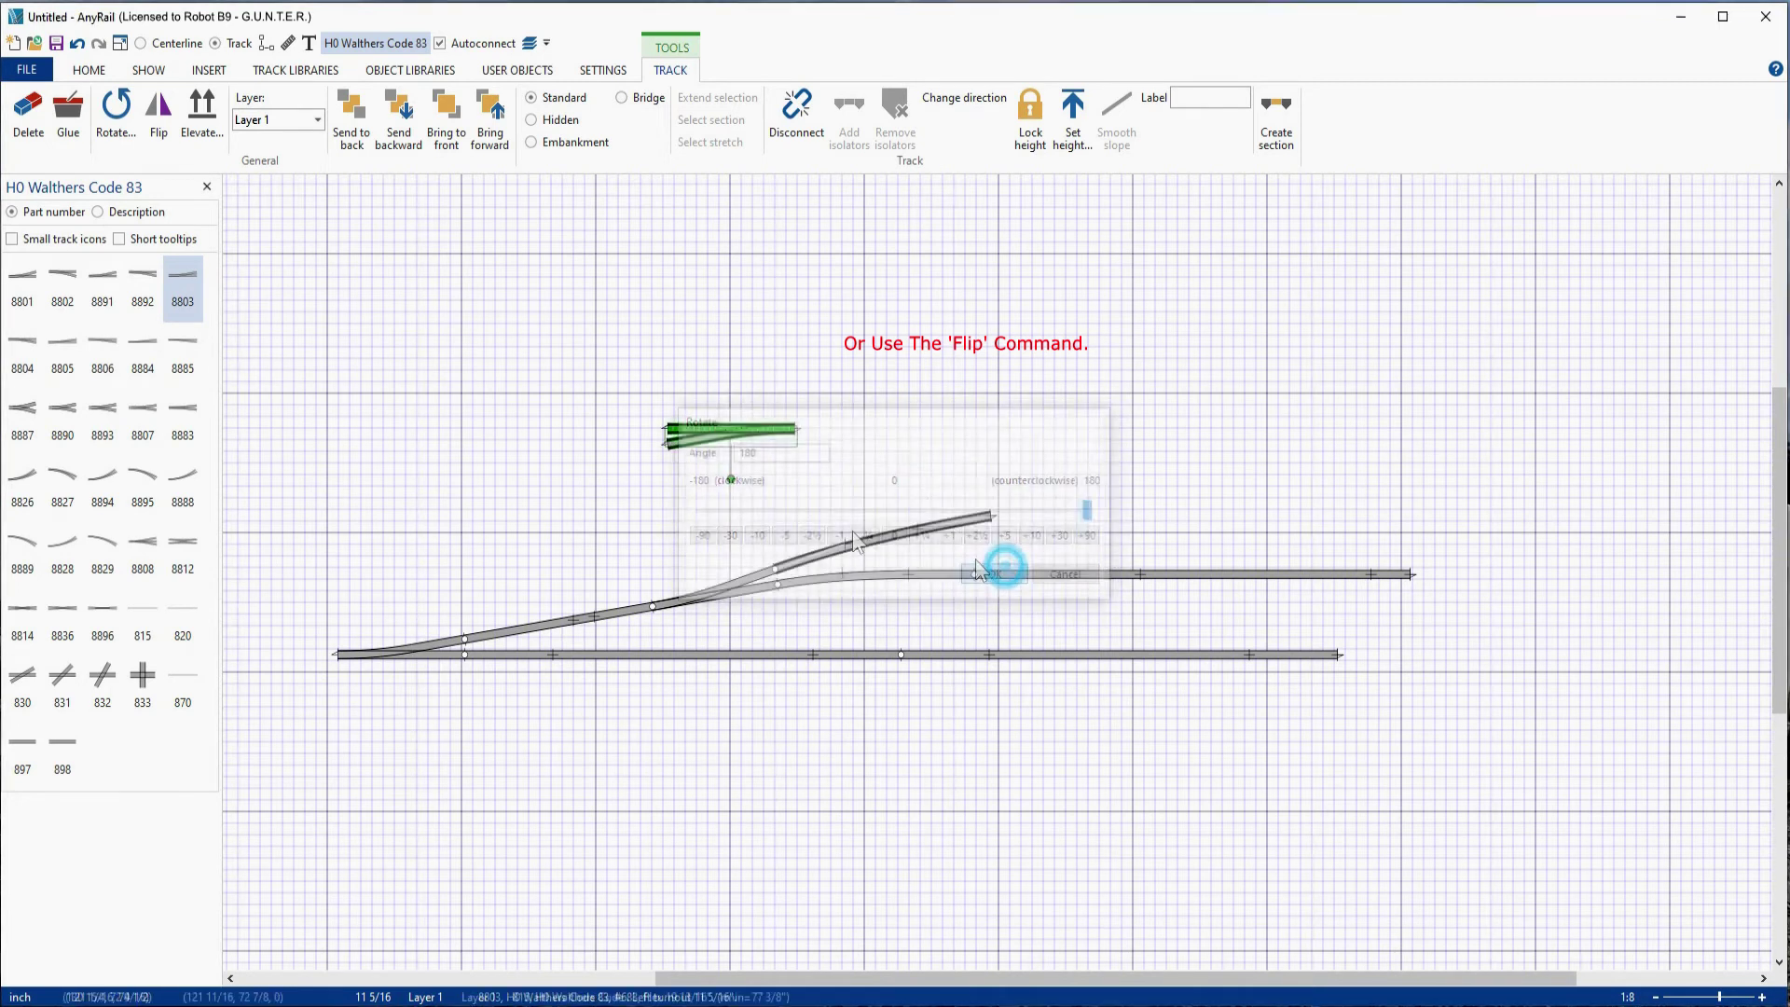
left_click_drag(729, 439, 1058, 520)
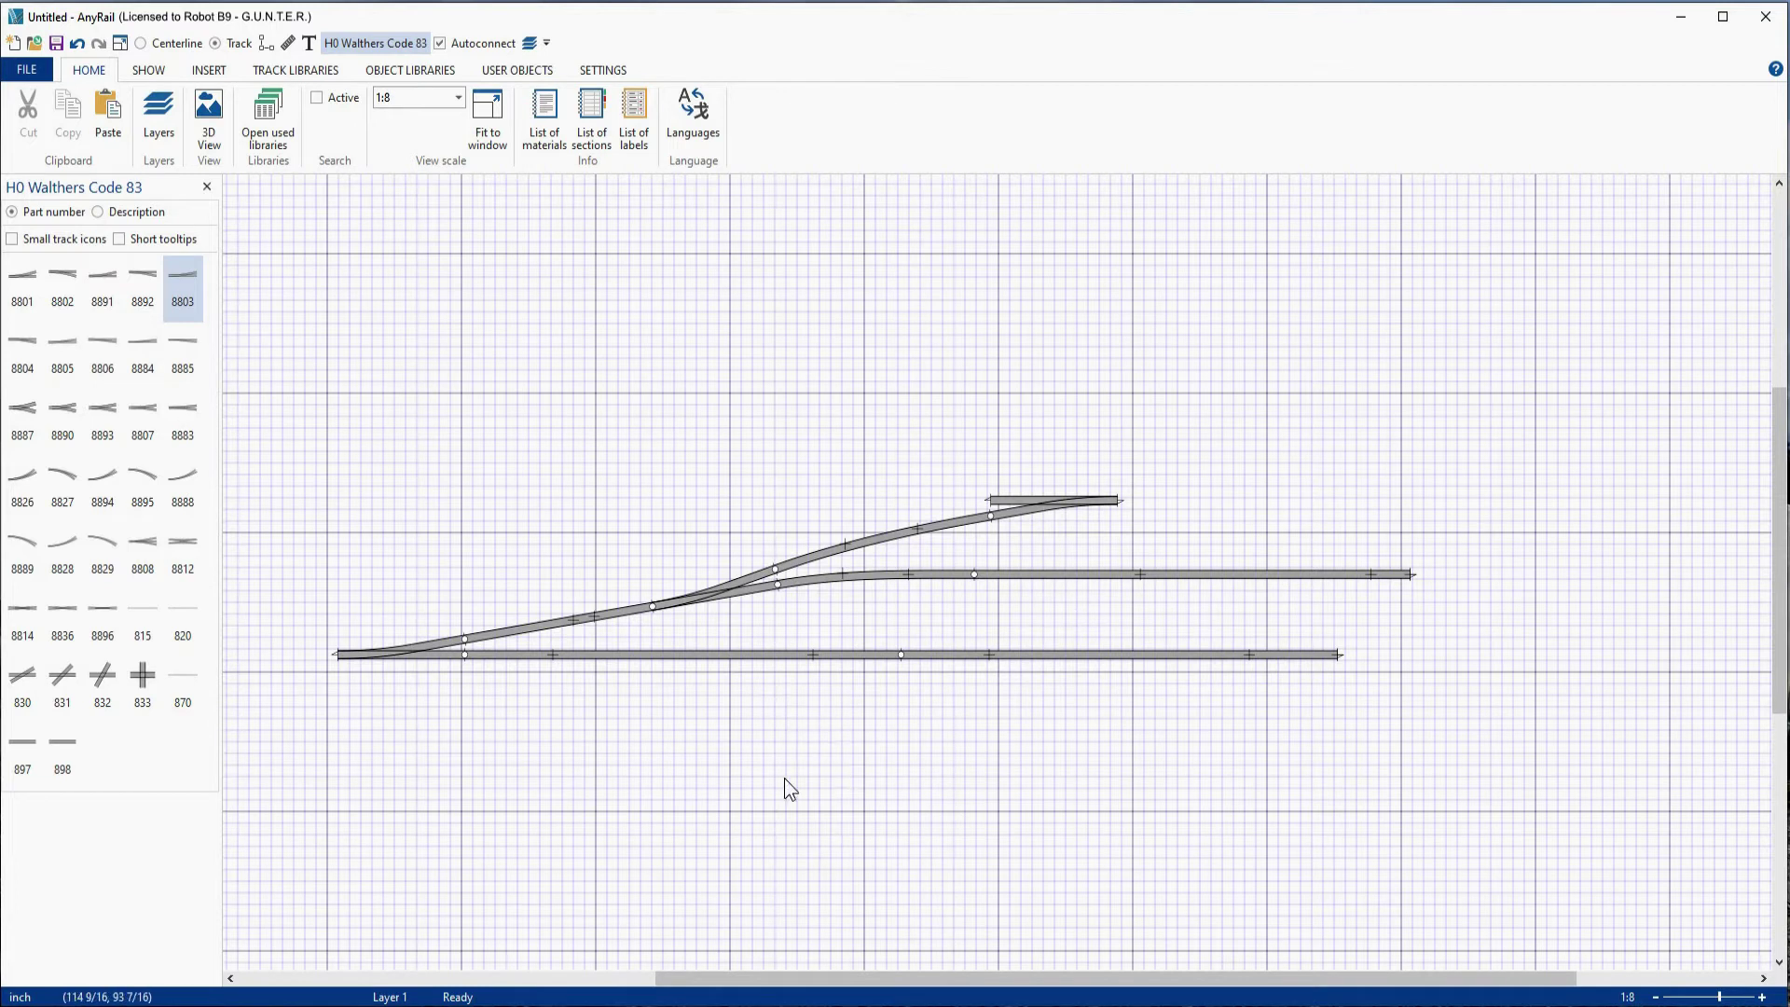
Step: Attach an 815 flex track to each end of the rotated turnout's straight route
left_click(149, 620)
left_click_drag(808, 442, 1402, 515)
left_click(1327, 528)
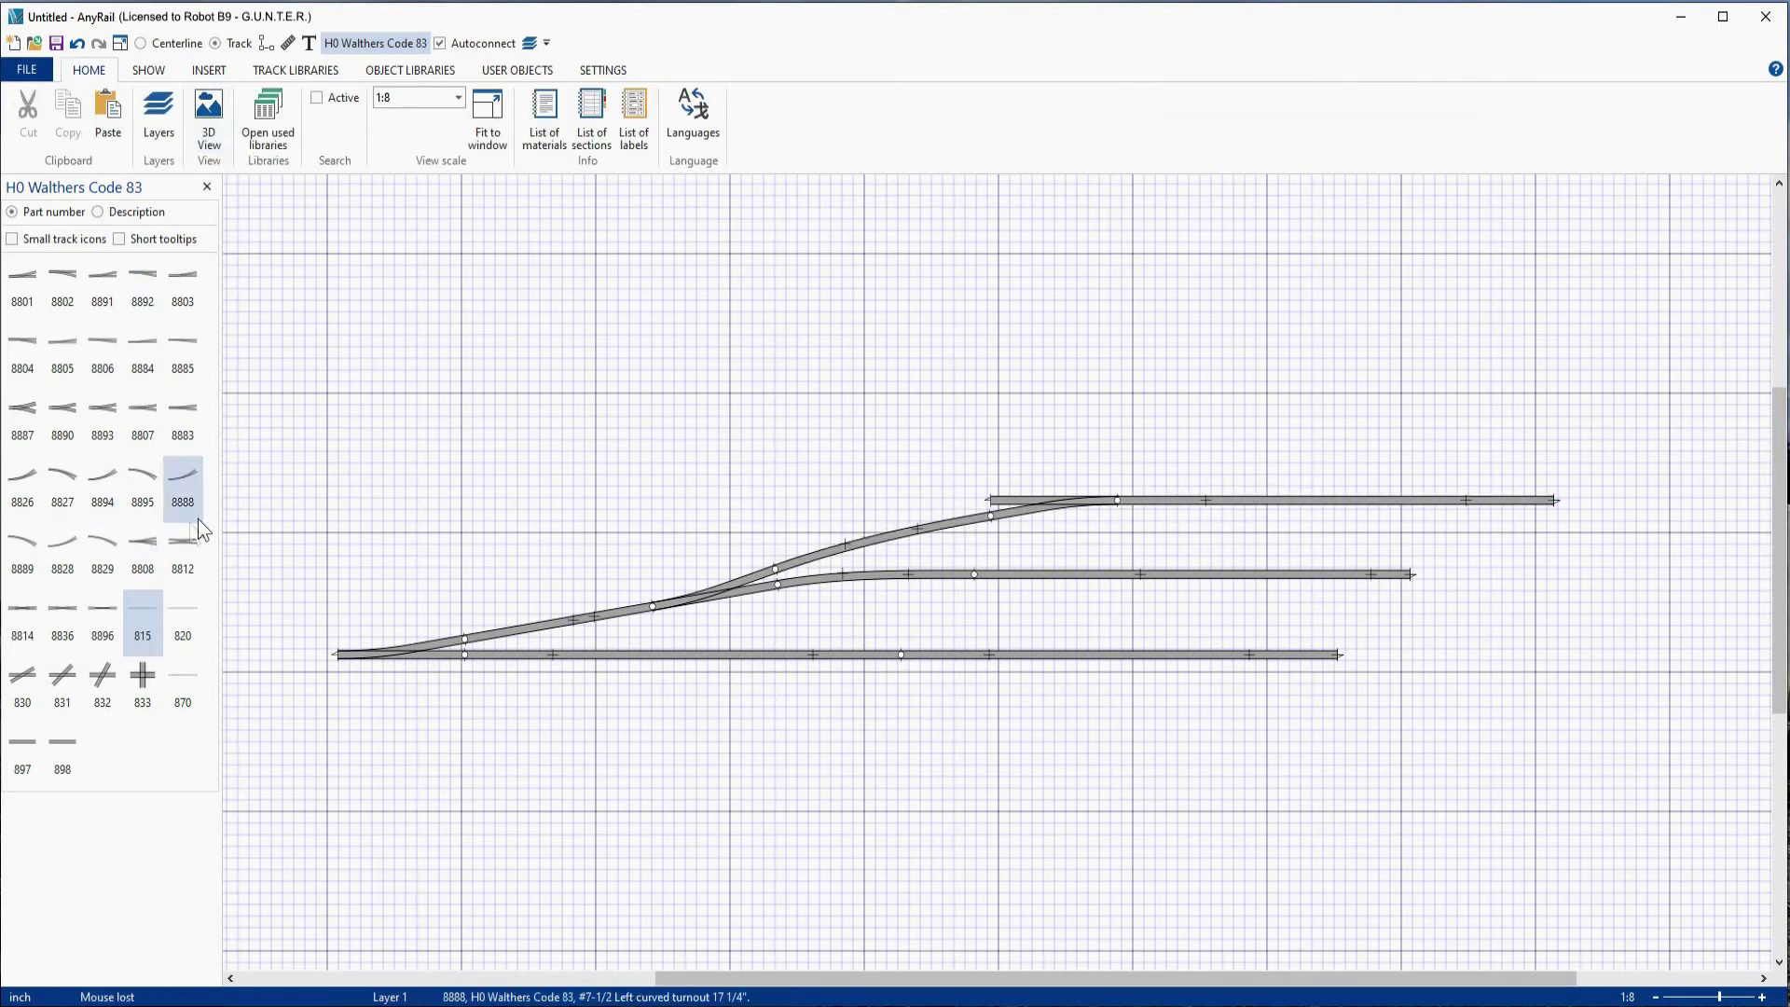
left_click(143, 620)
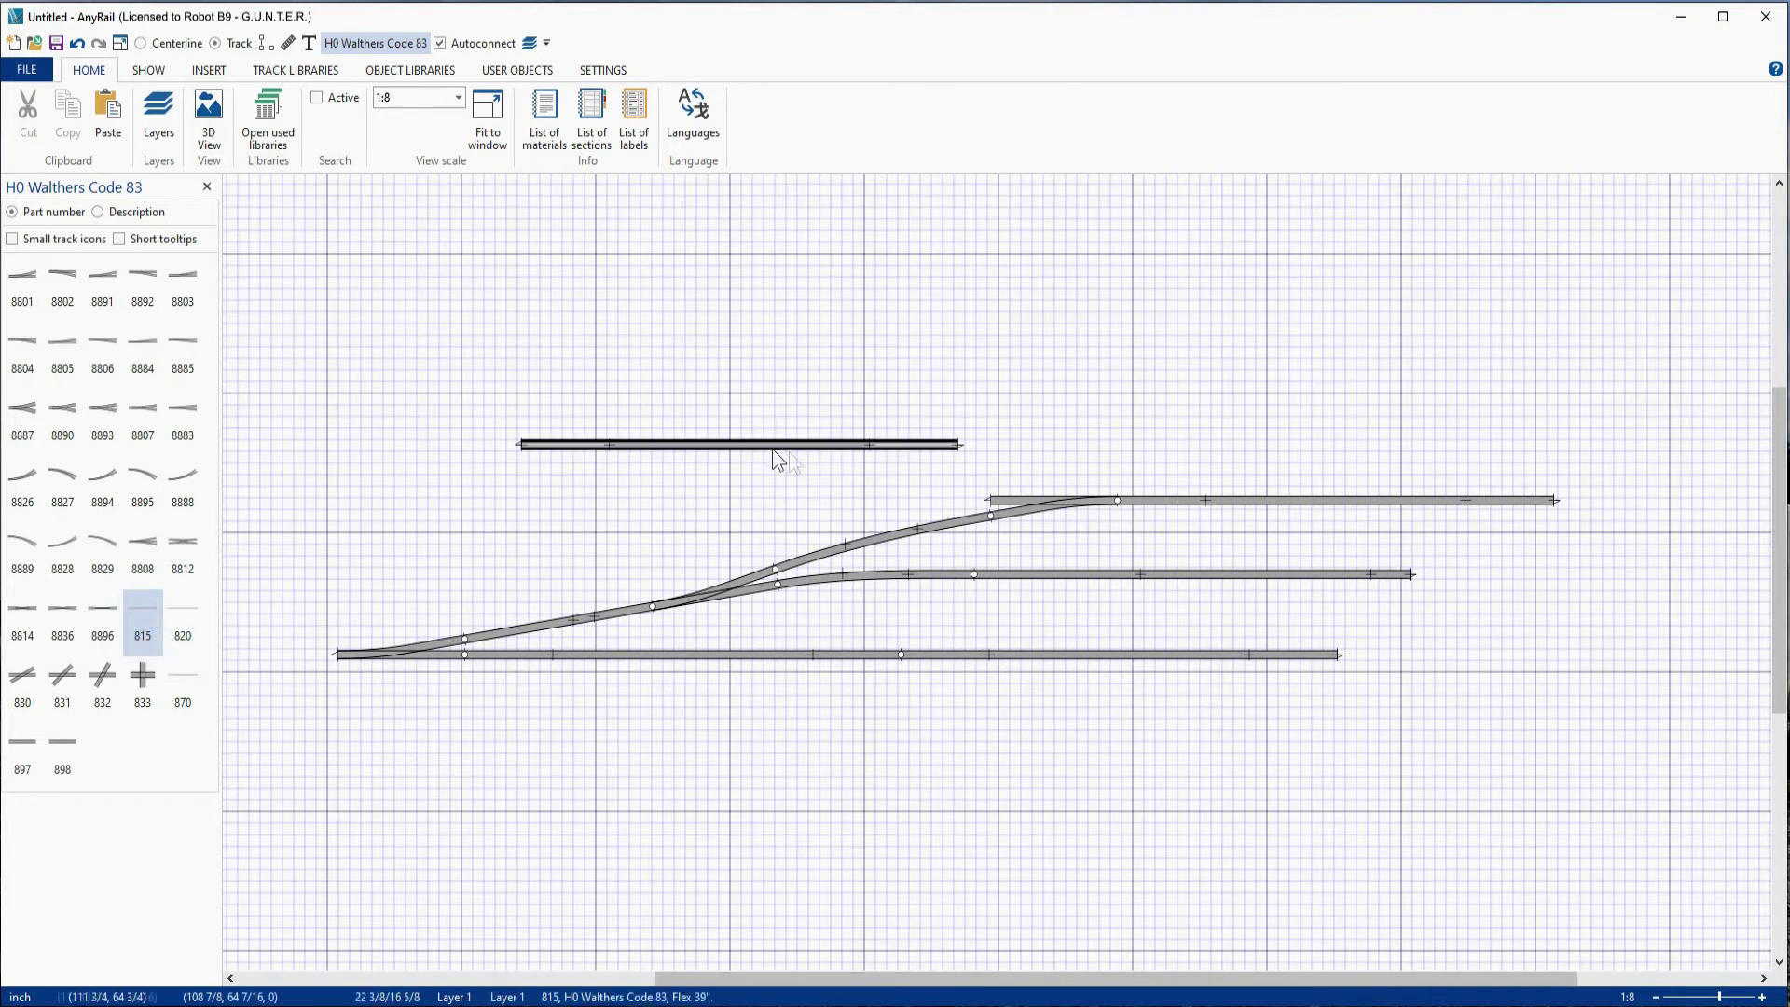
left_click_drag(790, 452, 820, 501)
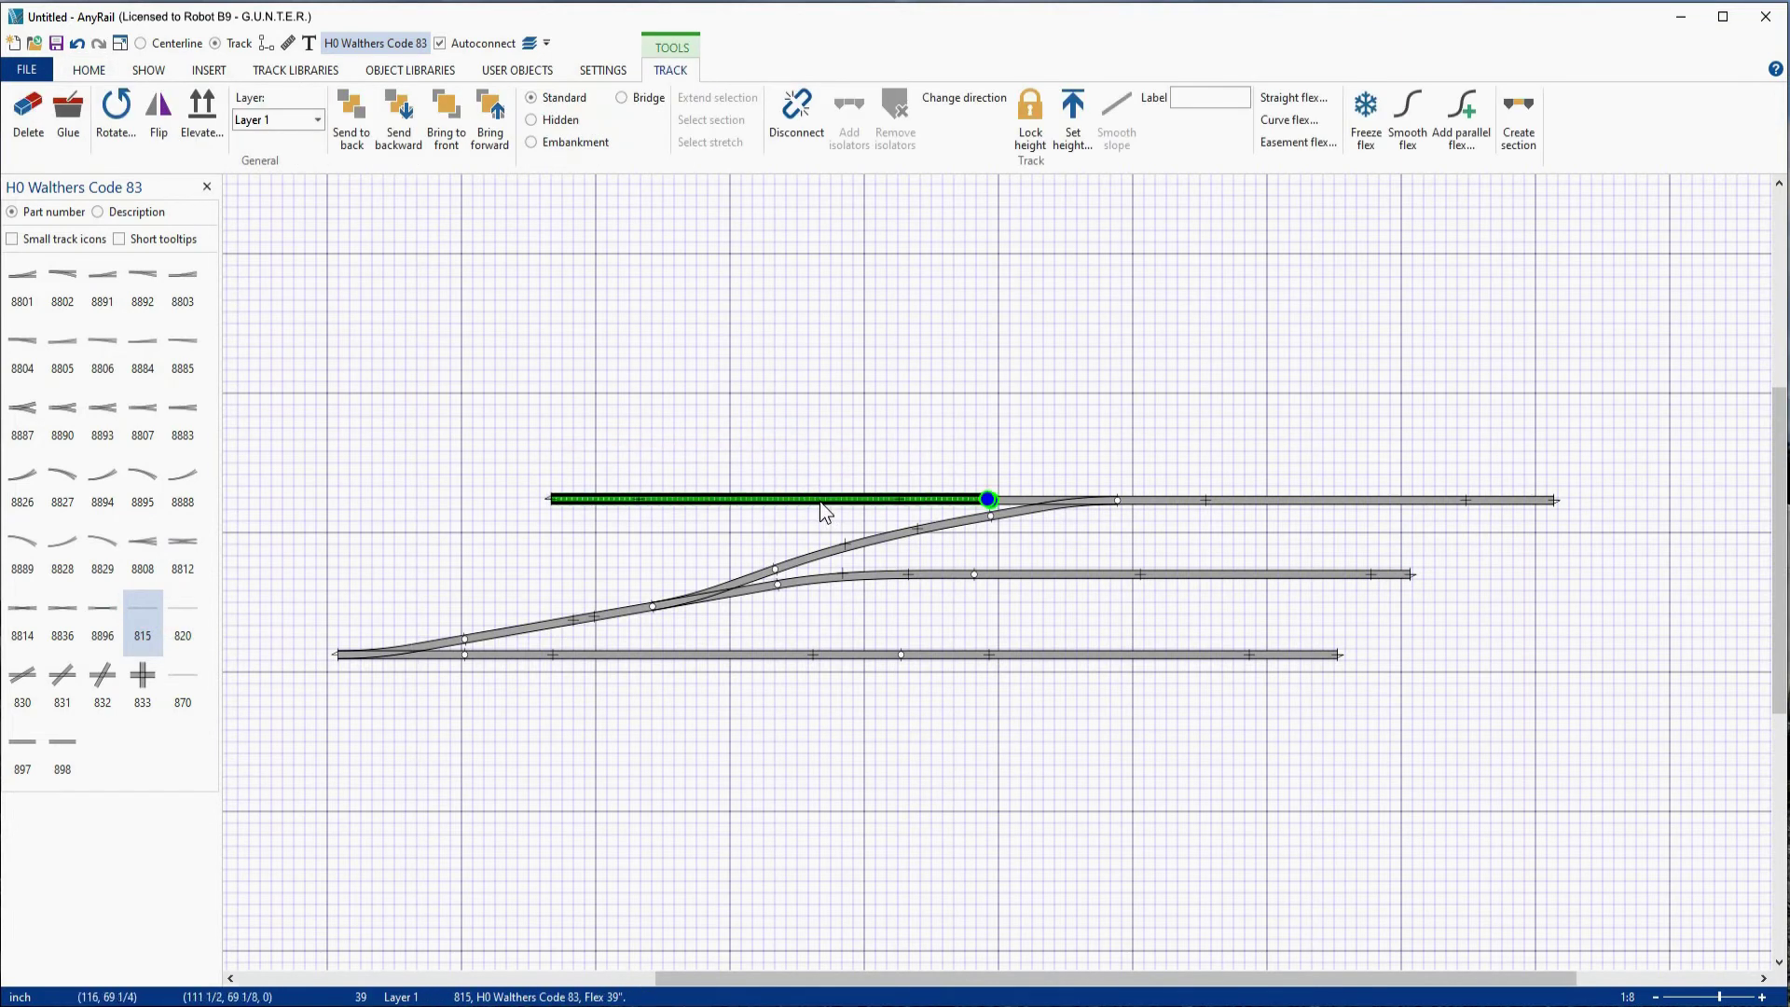
key("Escape")
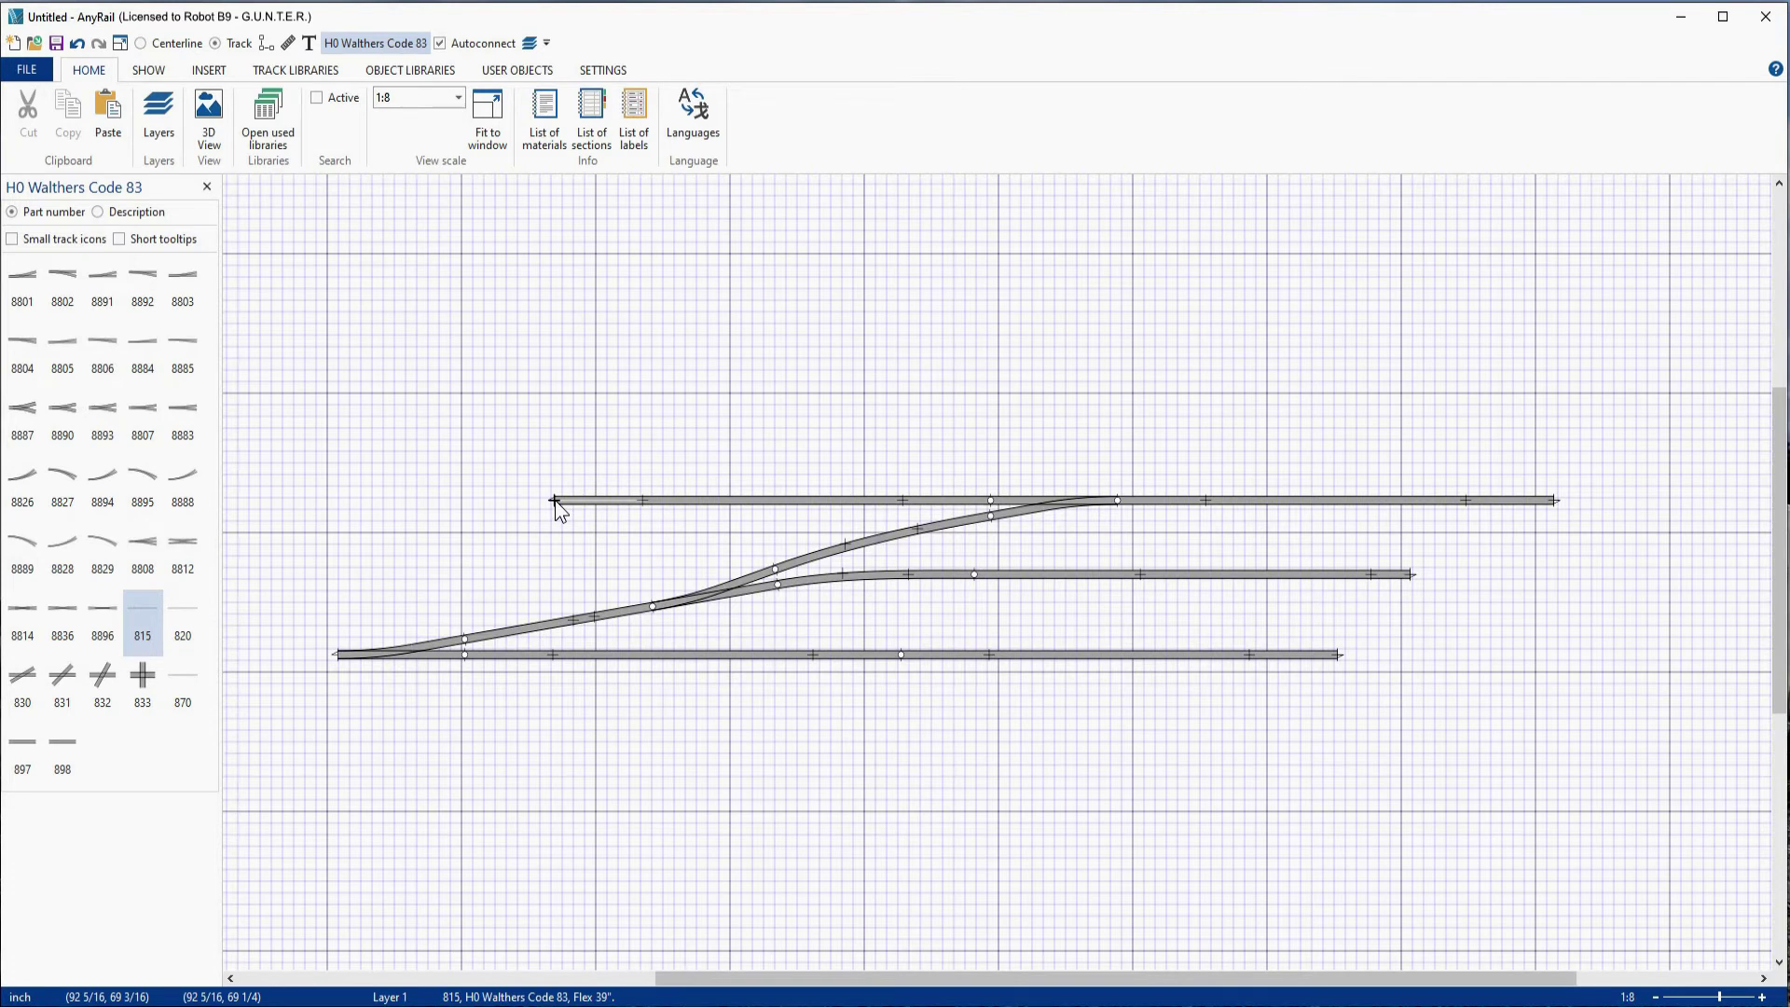
Step: Extend the top line's left flex track to about 54 1/16 inches and cut it about 36 1/2 inches from its left end
left_click_drag(554, 500, 382, 500)
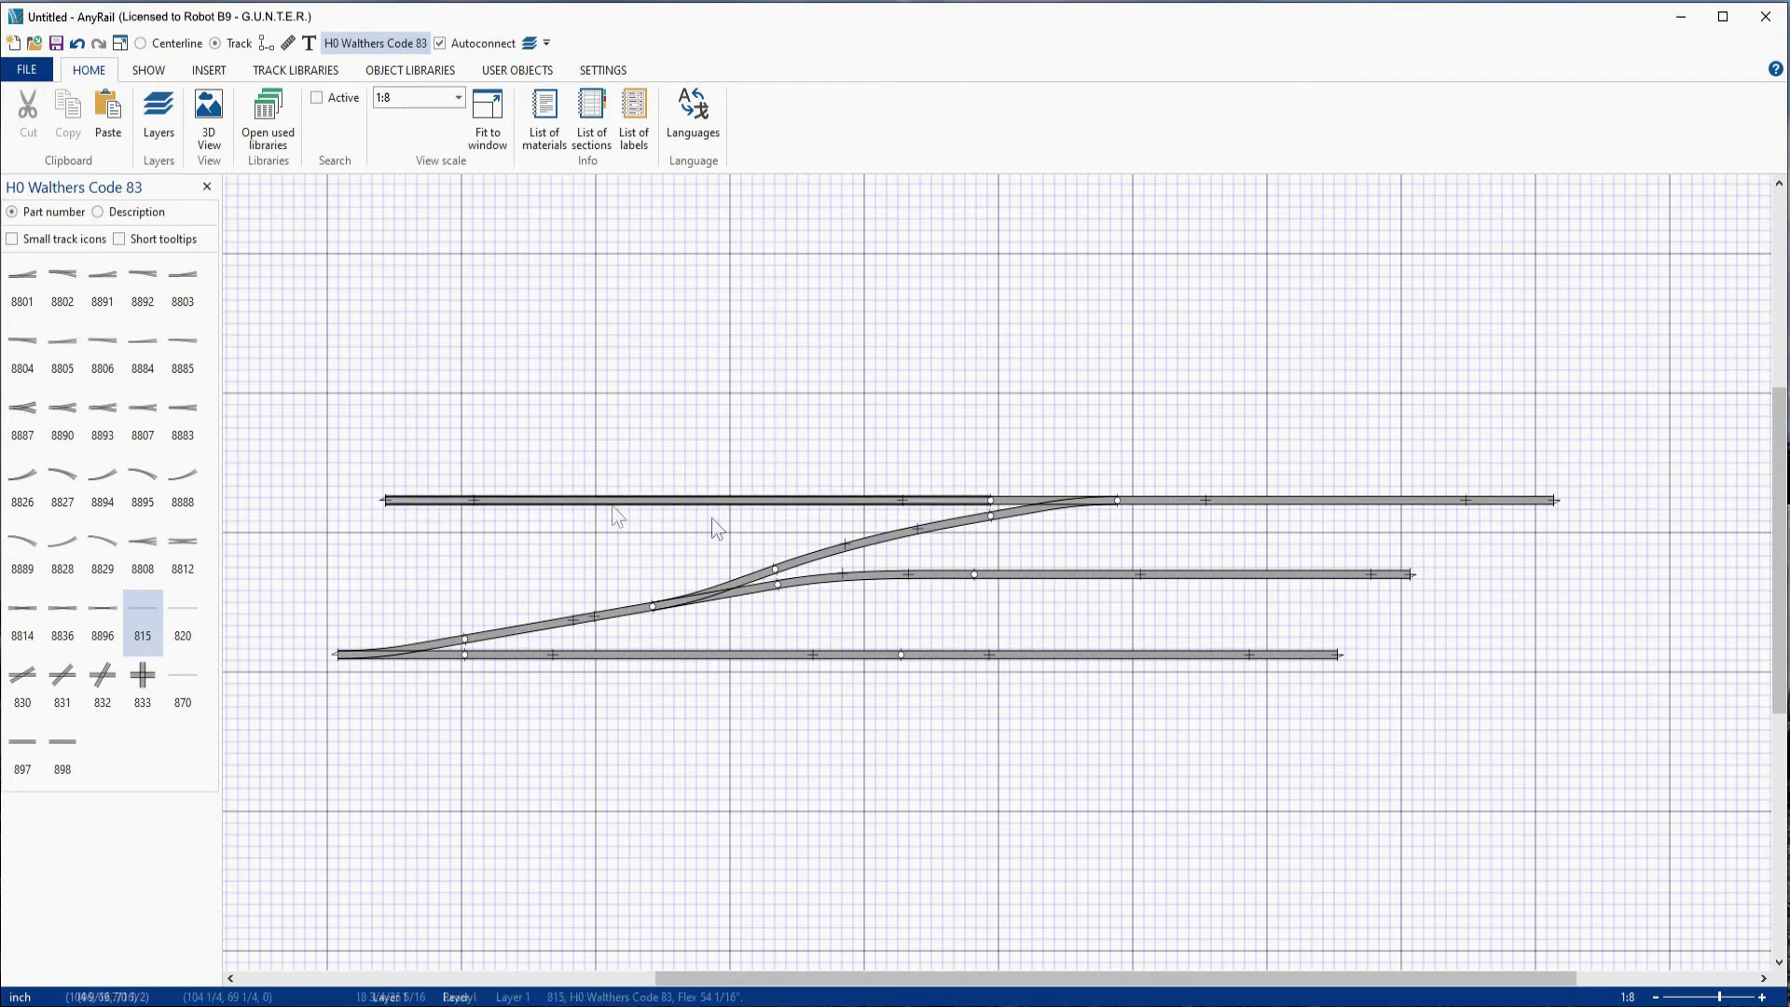
right_click(798, 508)
left_click(849, 719)
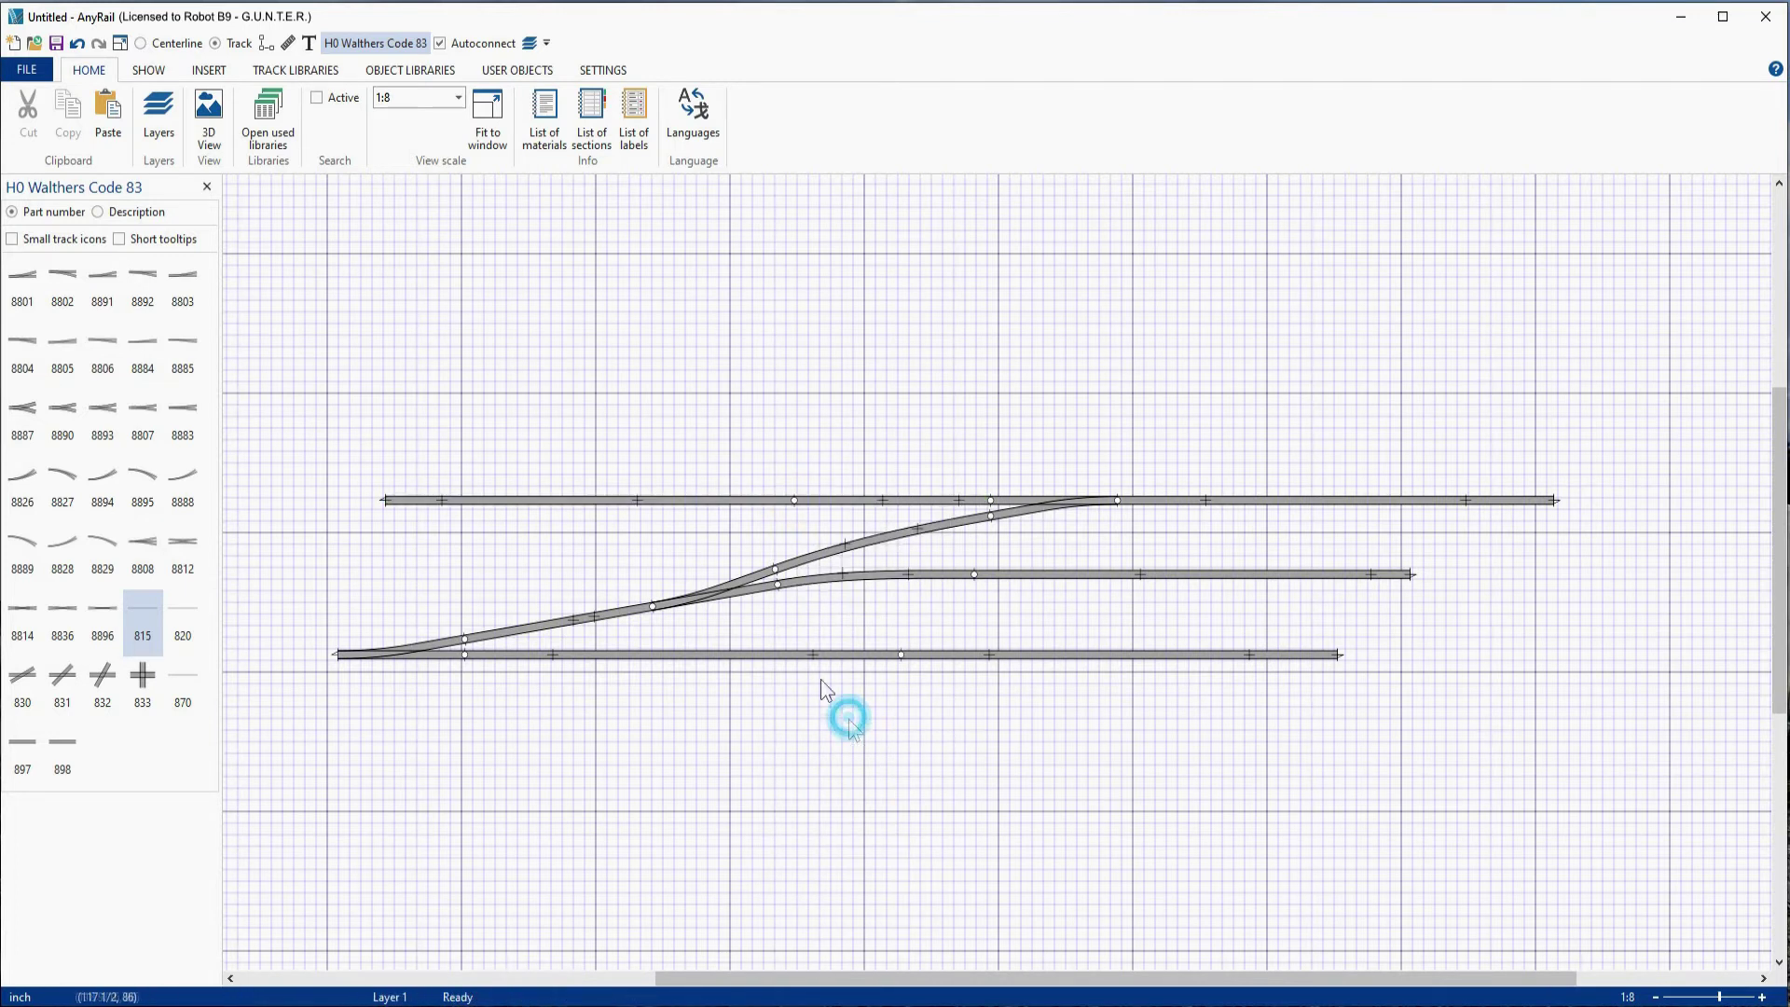
Step: Disconnect the left cut piece of the top line and move it above the layout
right_click(709, 502)
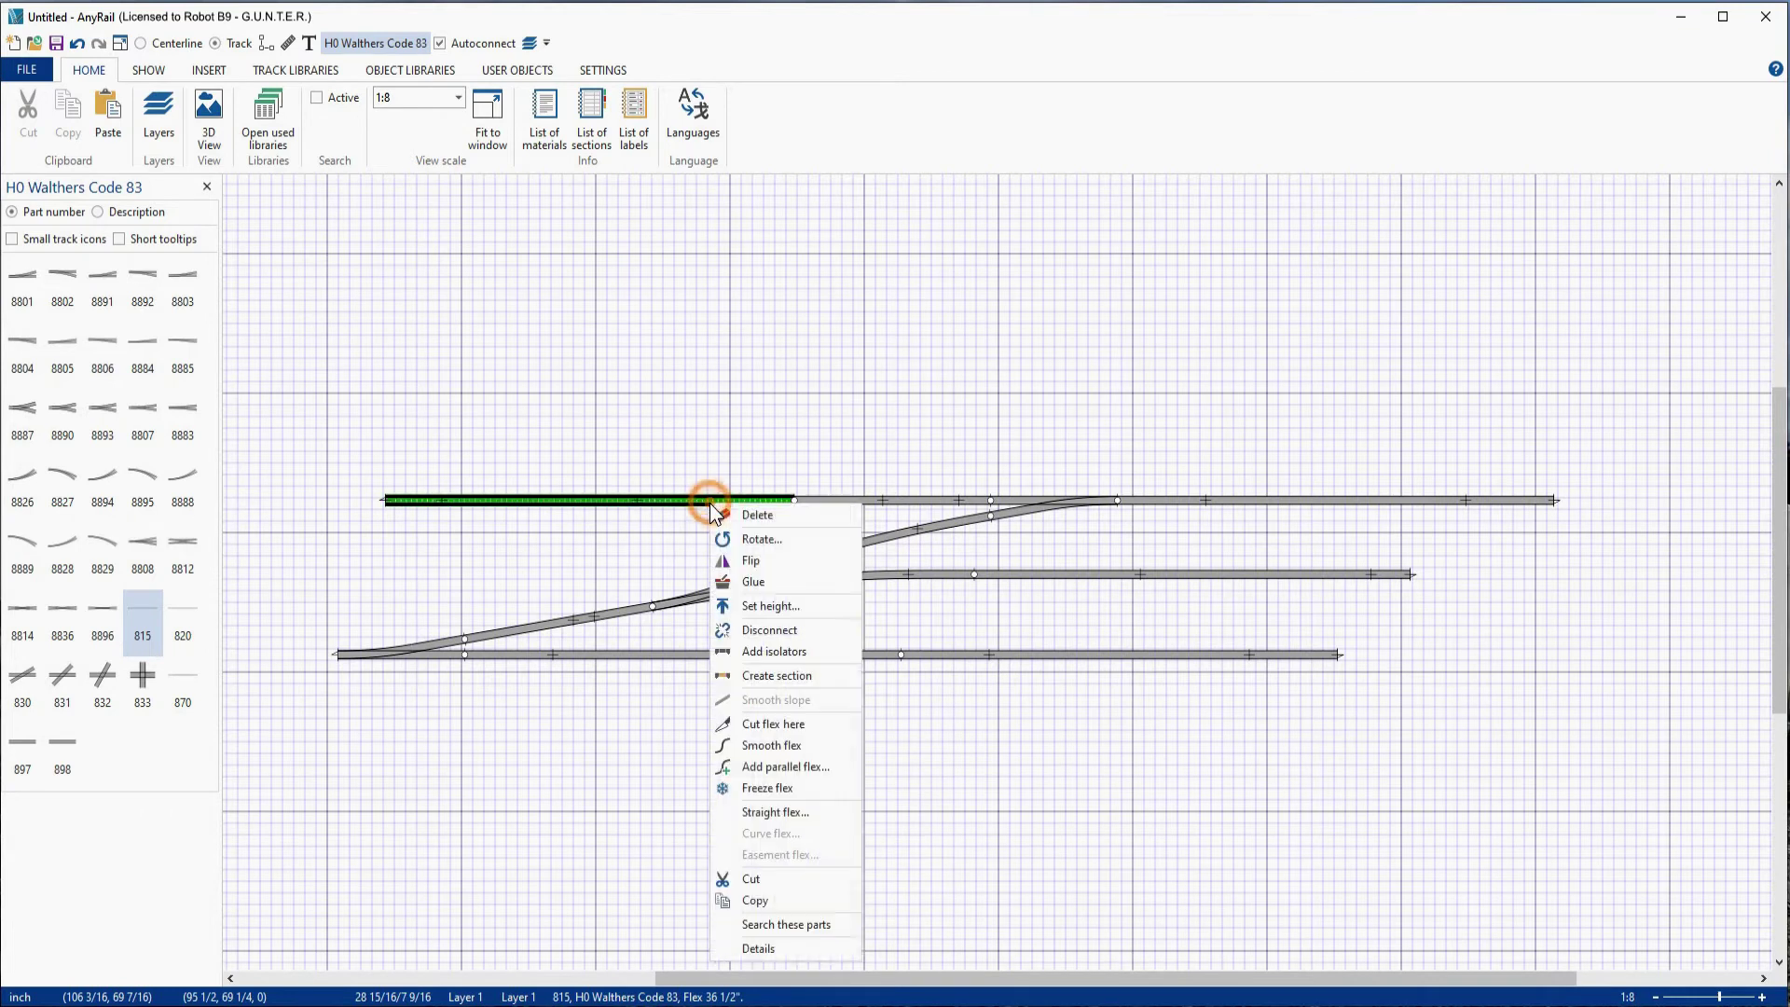
left_click(770, 631)
left_click_drag(698, 505, 735, 375)
Step: Add an 8804 right turnout, rotate it 180 degrees and connect its single end to the left end of the top line
left_click(29, 341)
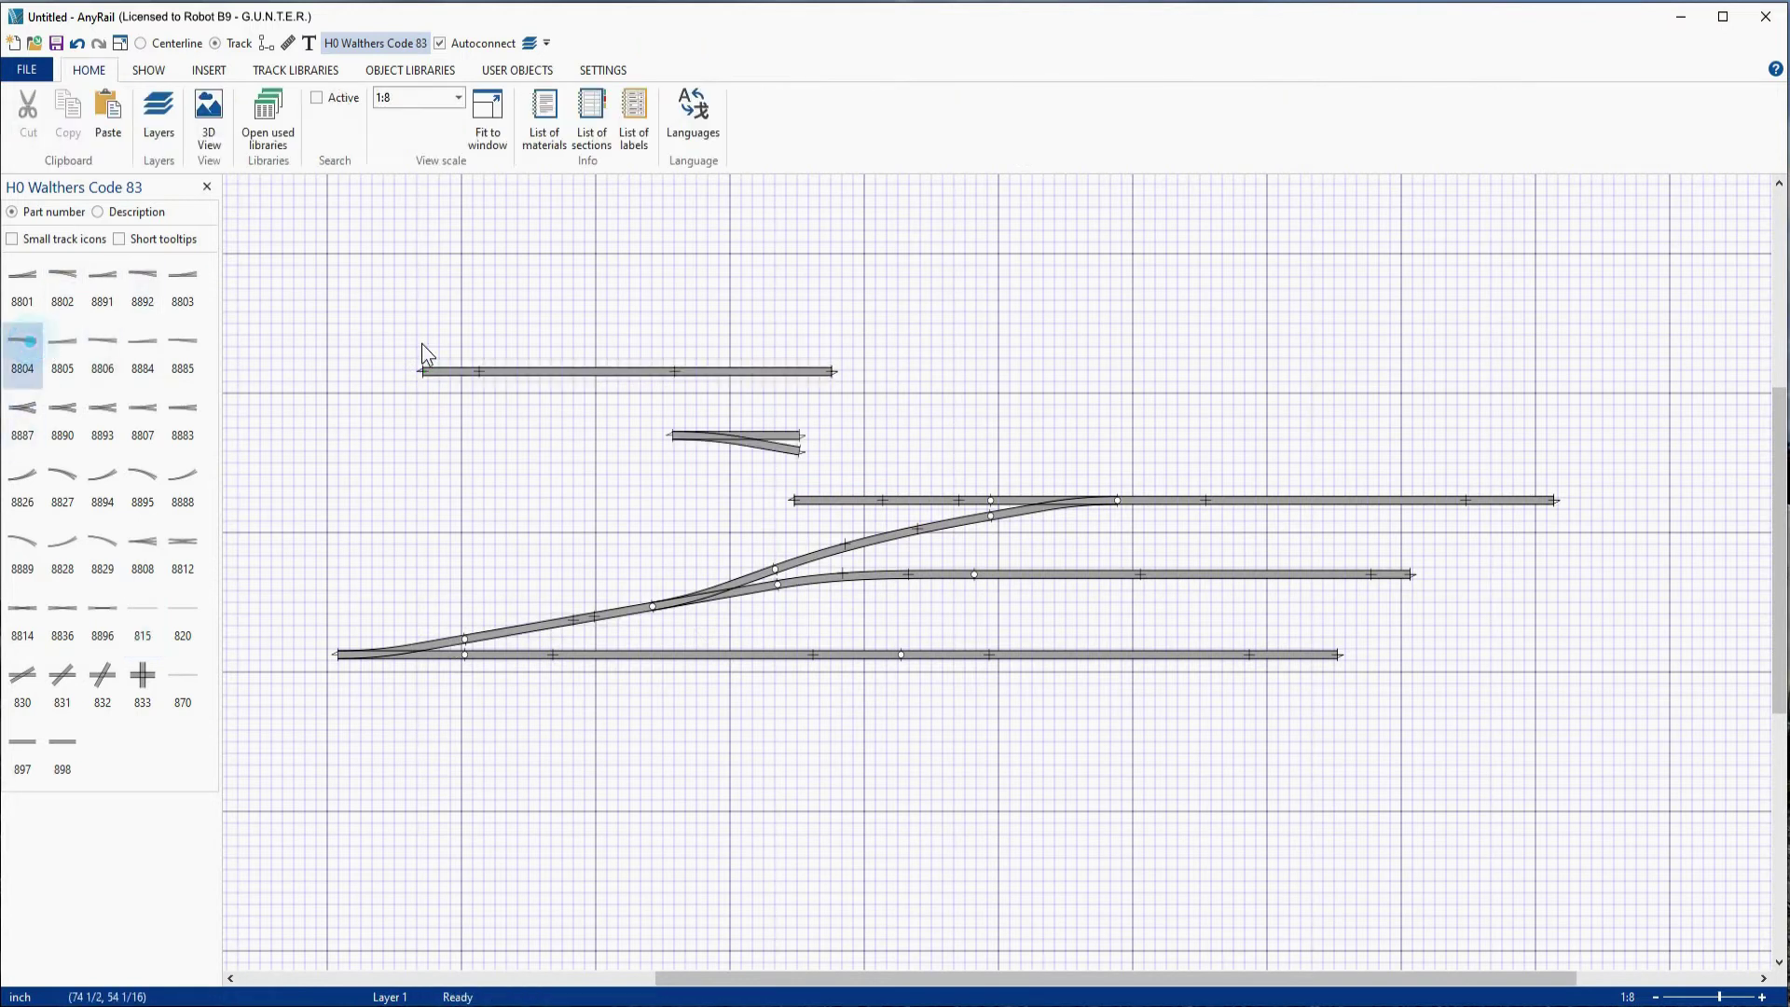
left_click(731, 440)
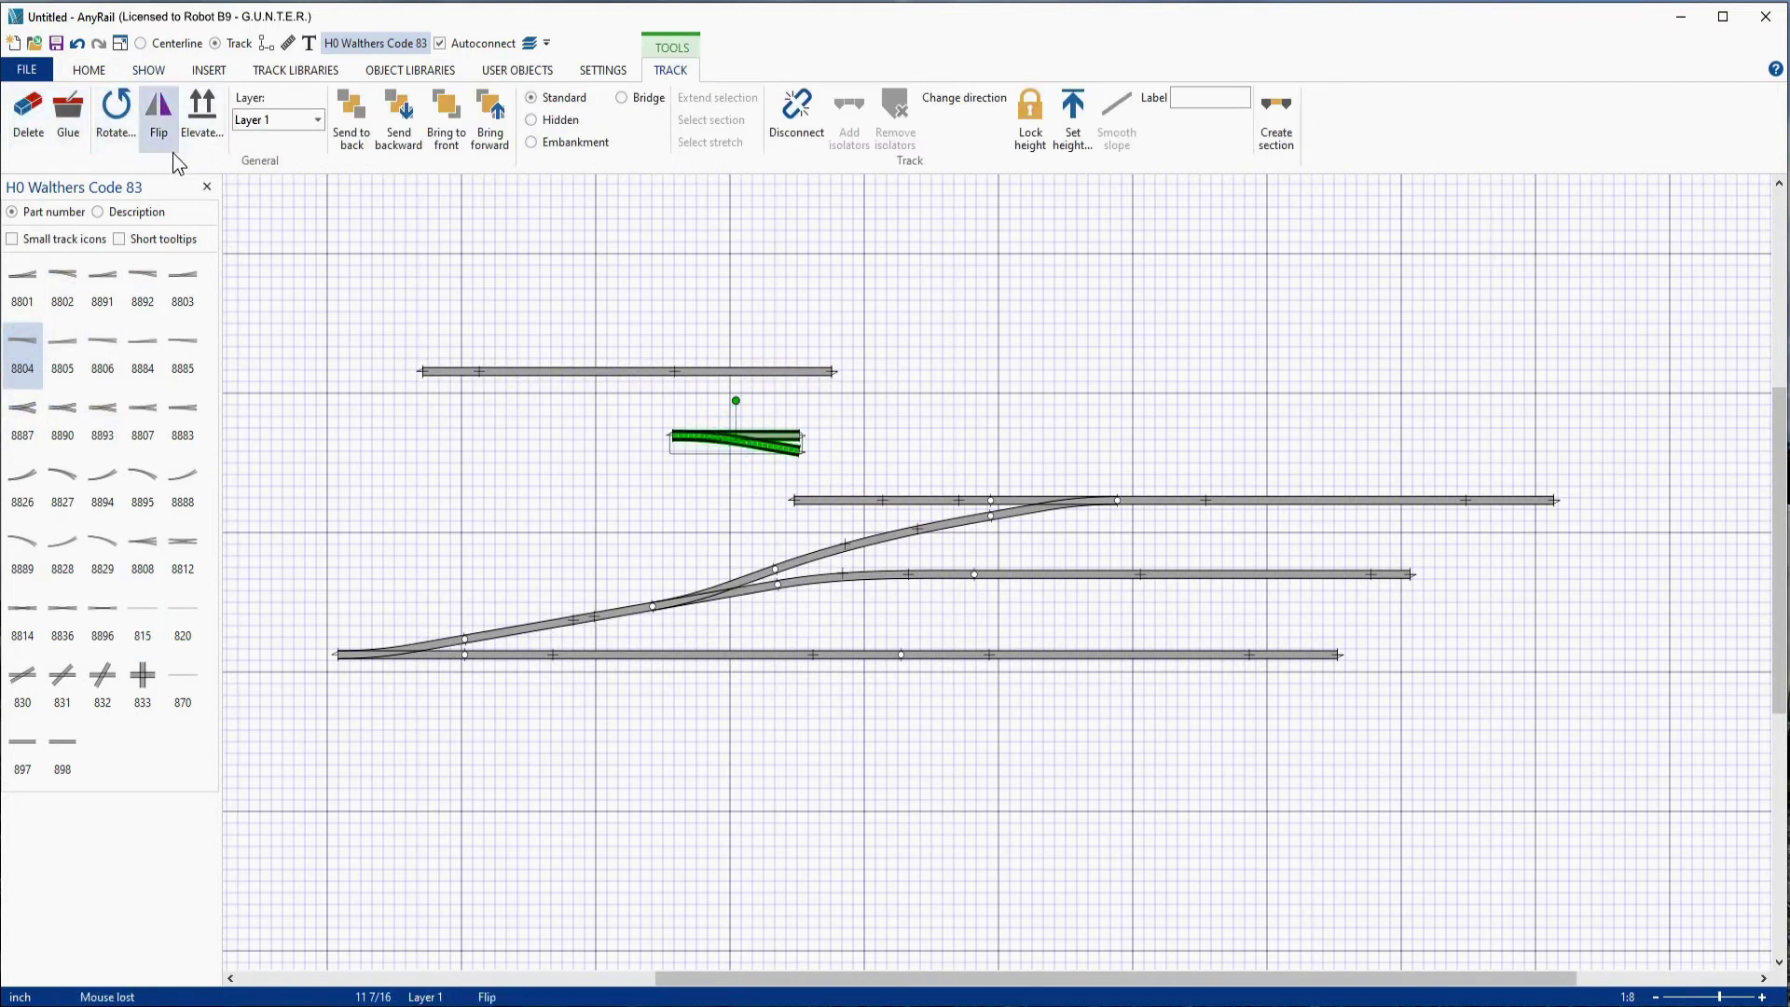
left_click(120, 122)
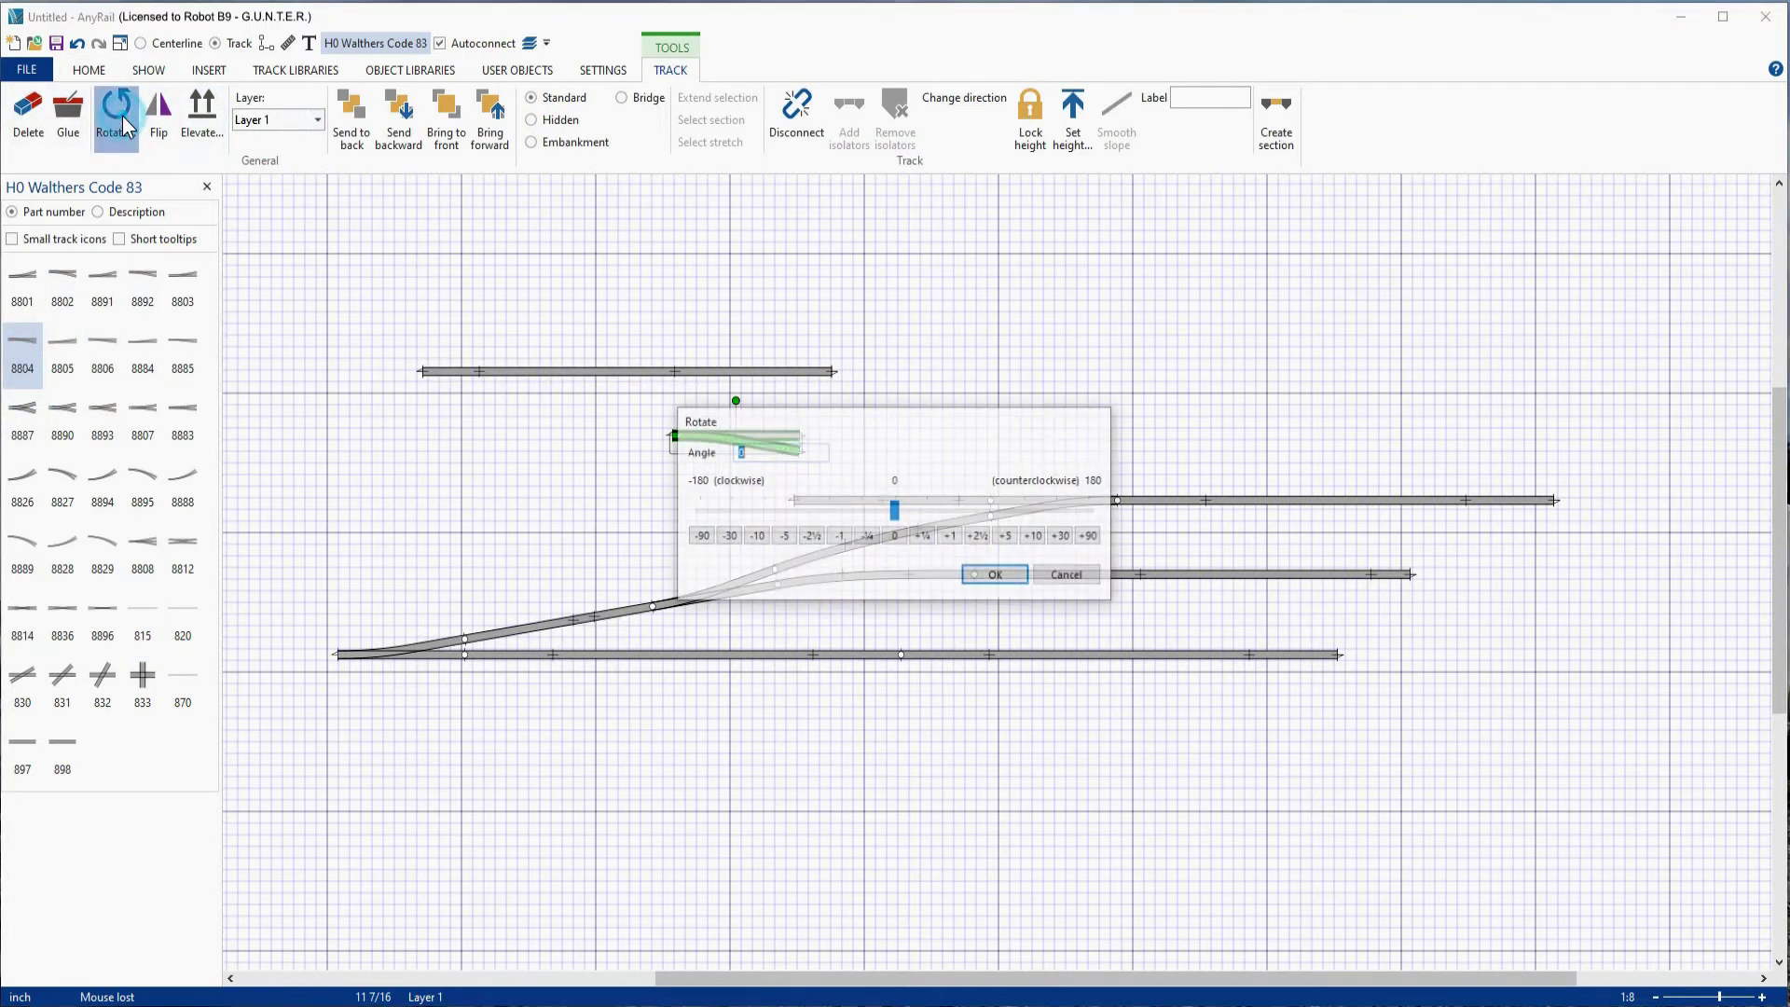
left_click(1090, 537)
left_click(1091, 537)
left_click(996, 575)
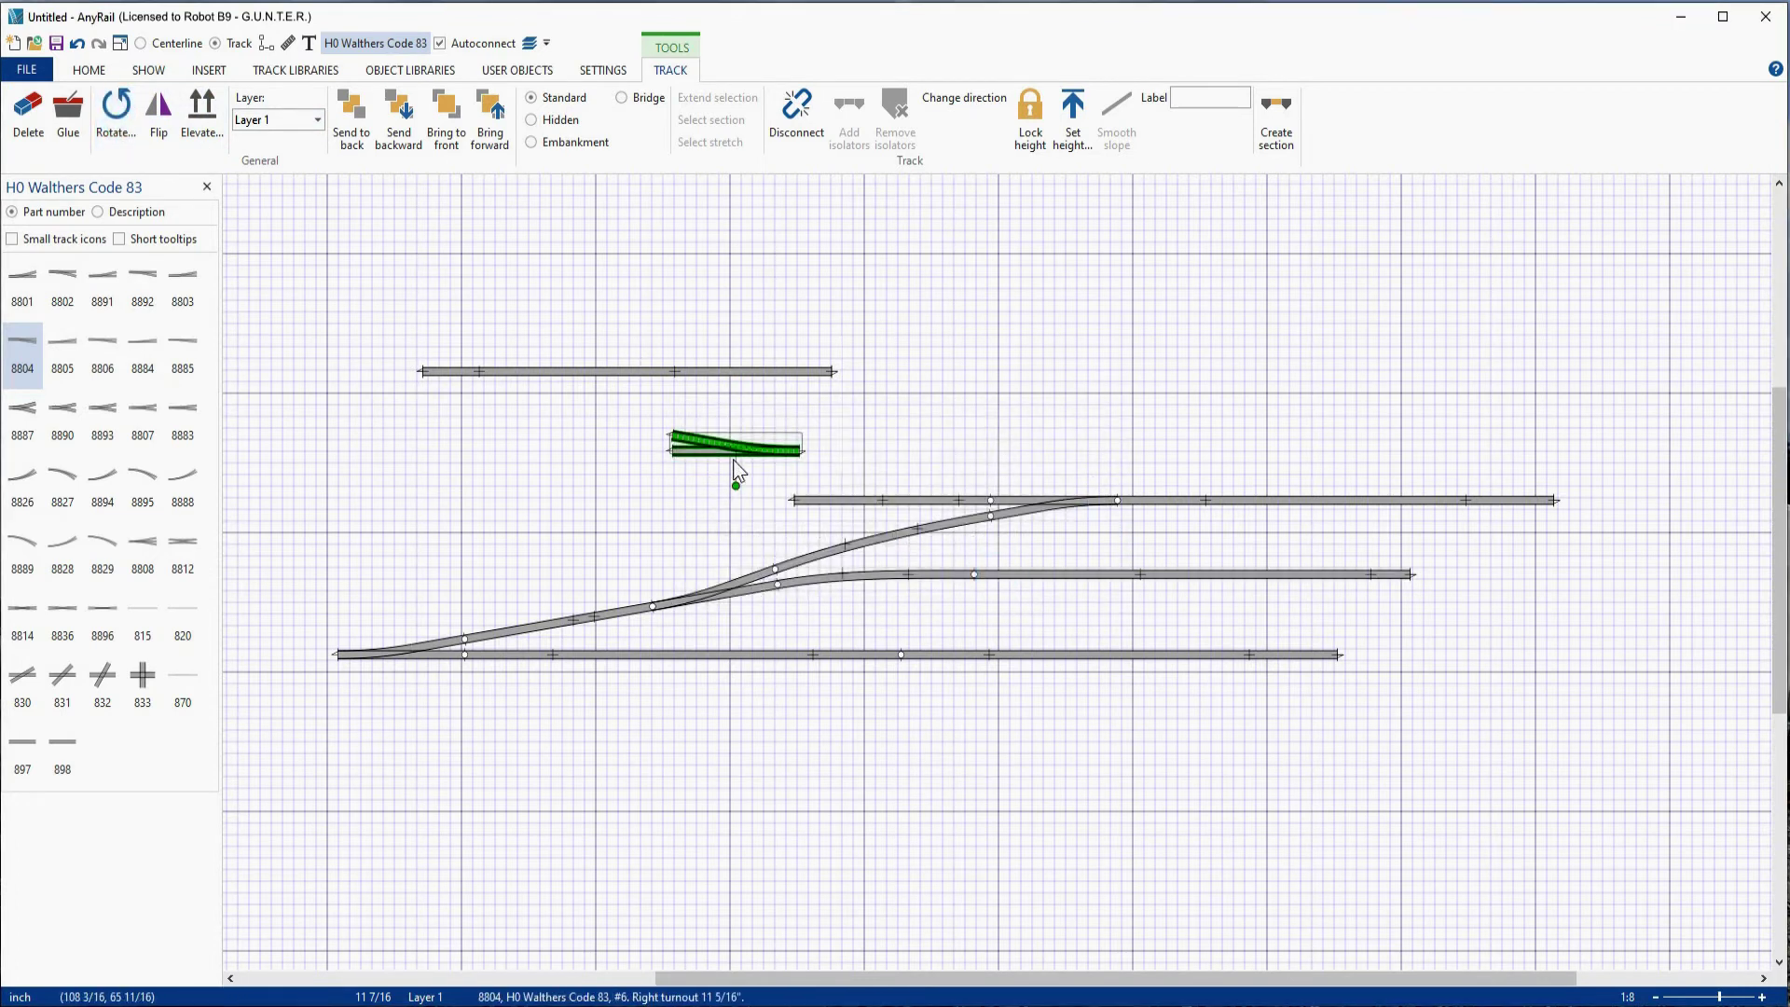
left_click_drag(736, 466, 751, 517)
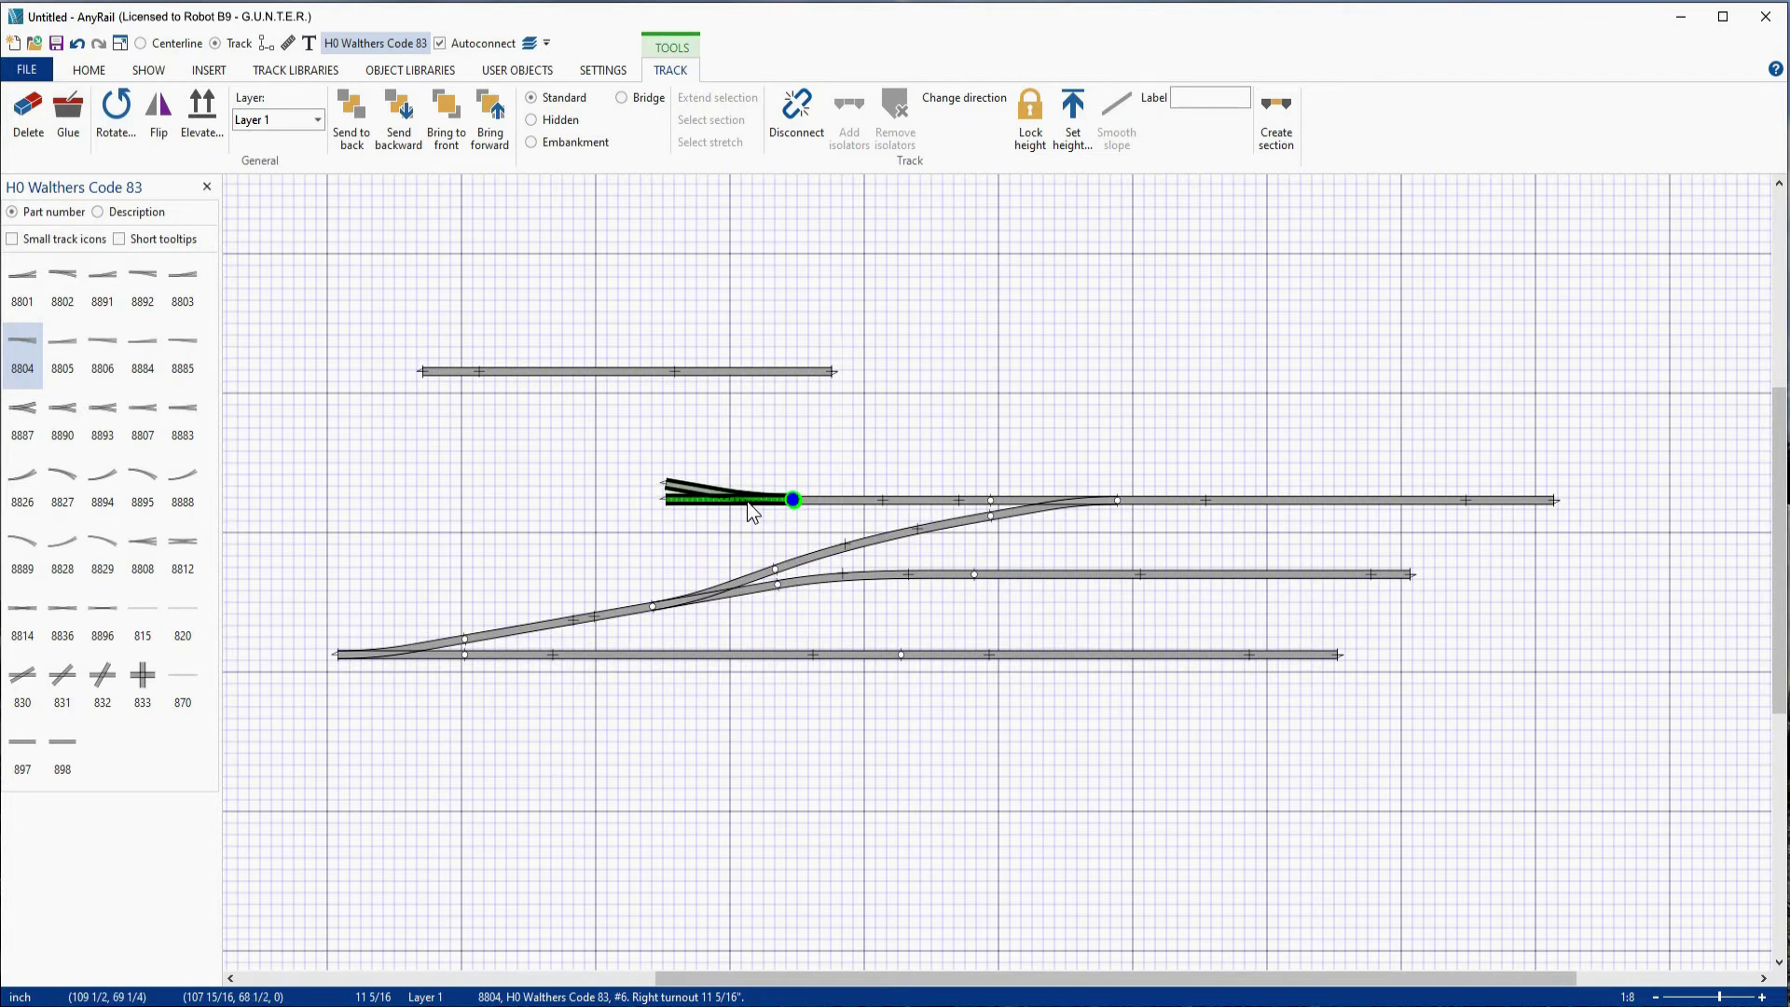
left_click(723, 401)
Step: Connect the spare straight flex to the 8804 turnout's straight leg and add a parallel flex 2 1/2 inches above it
left_click_drag(719, 376, 551, 511)
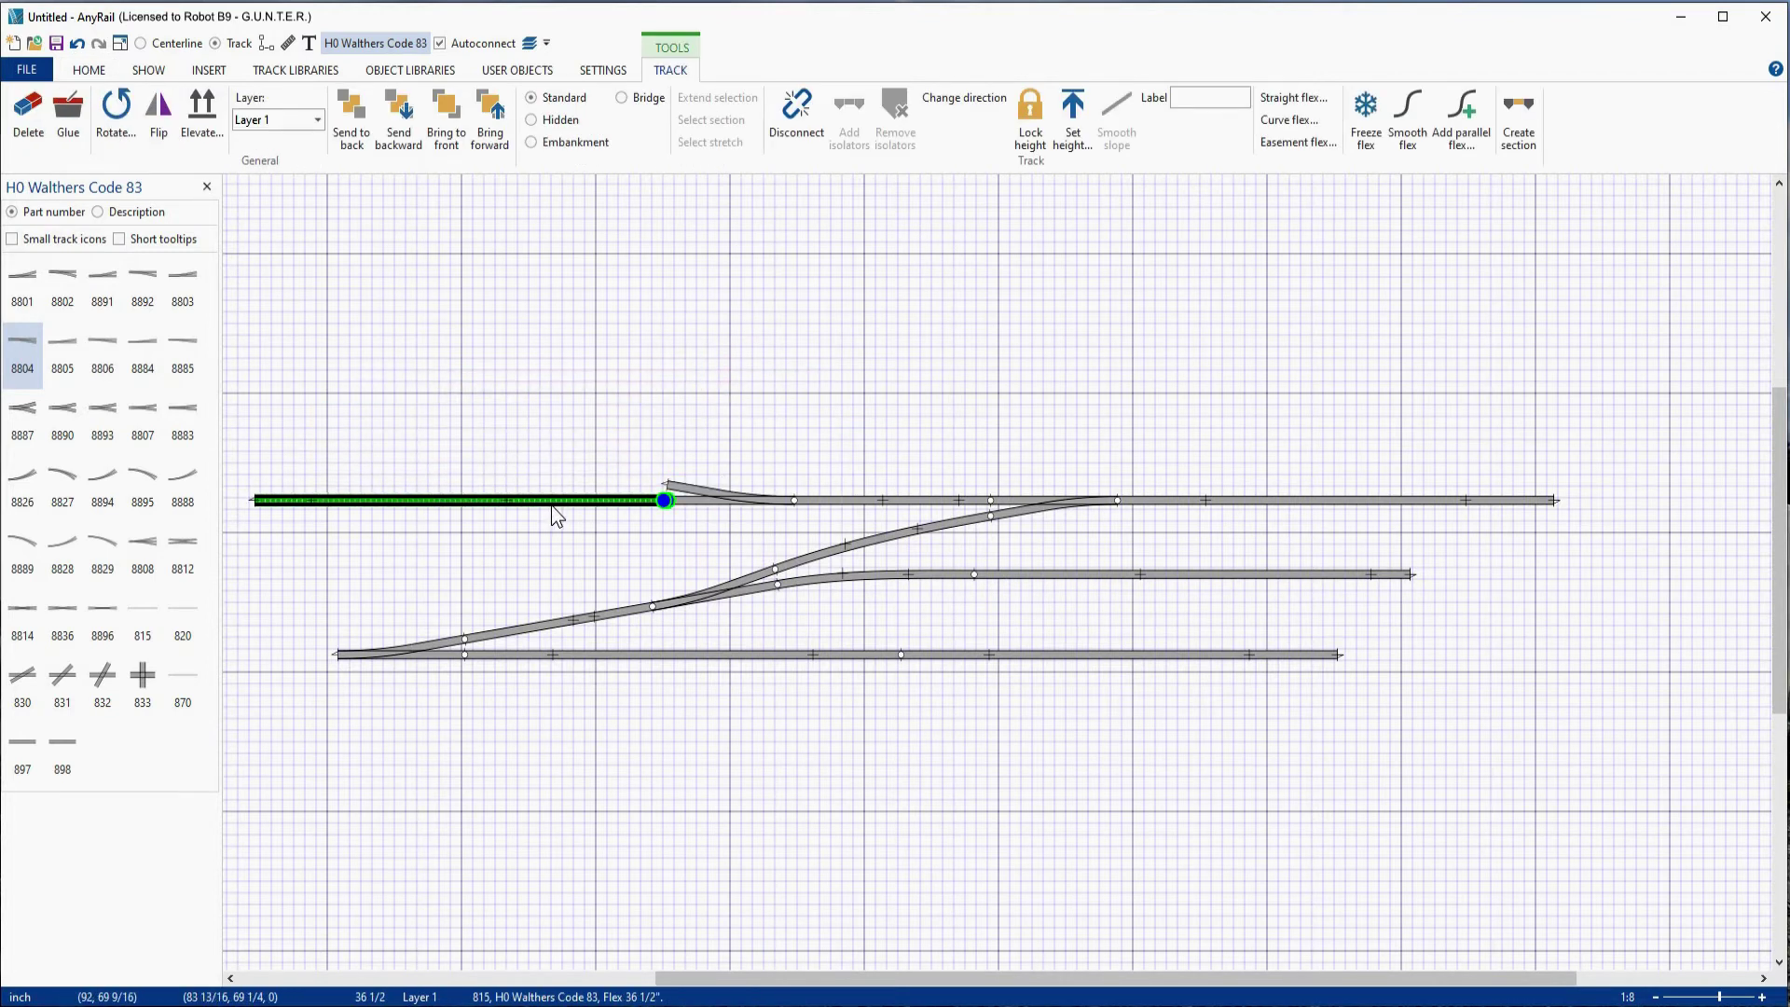
left_click(551, 511)
right_click(508, 513)
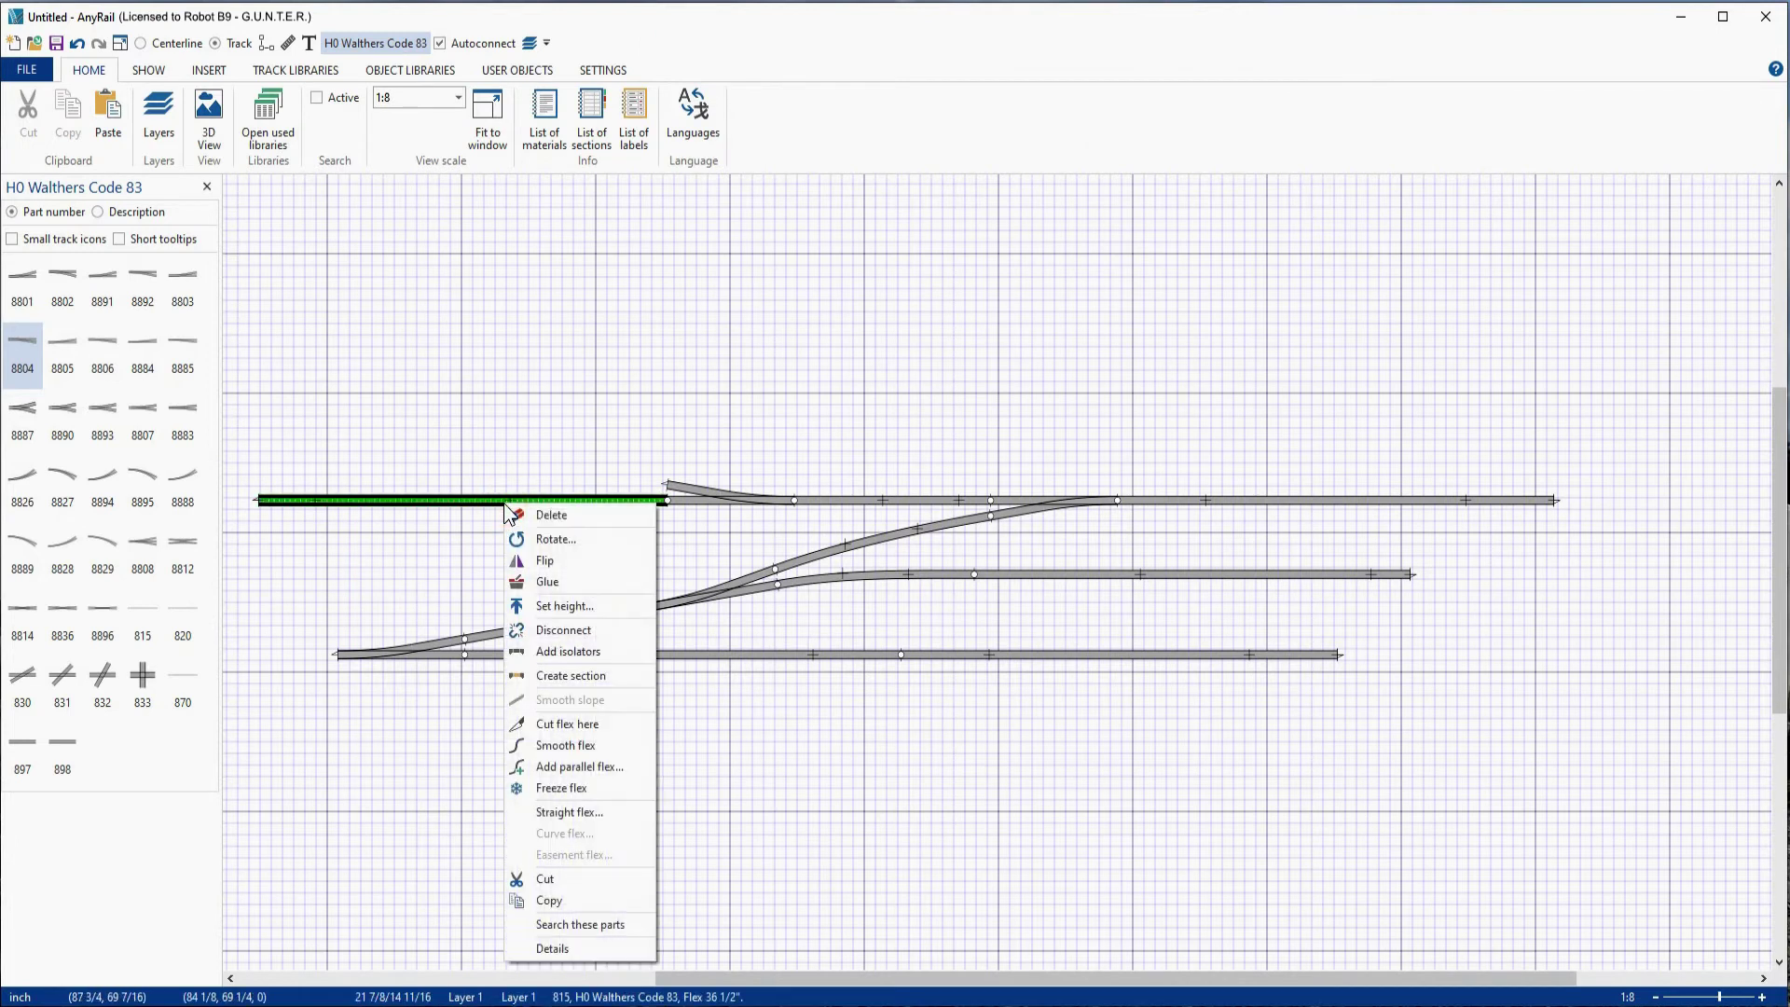
left_click(566, 767)
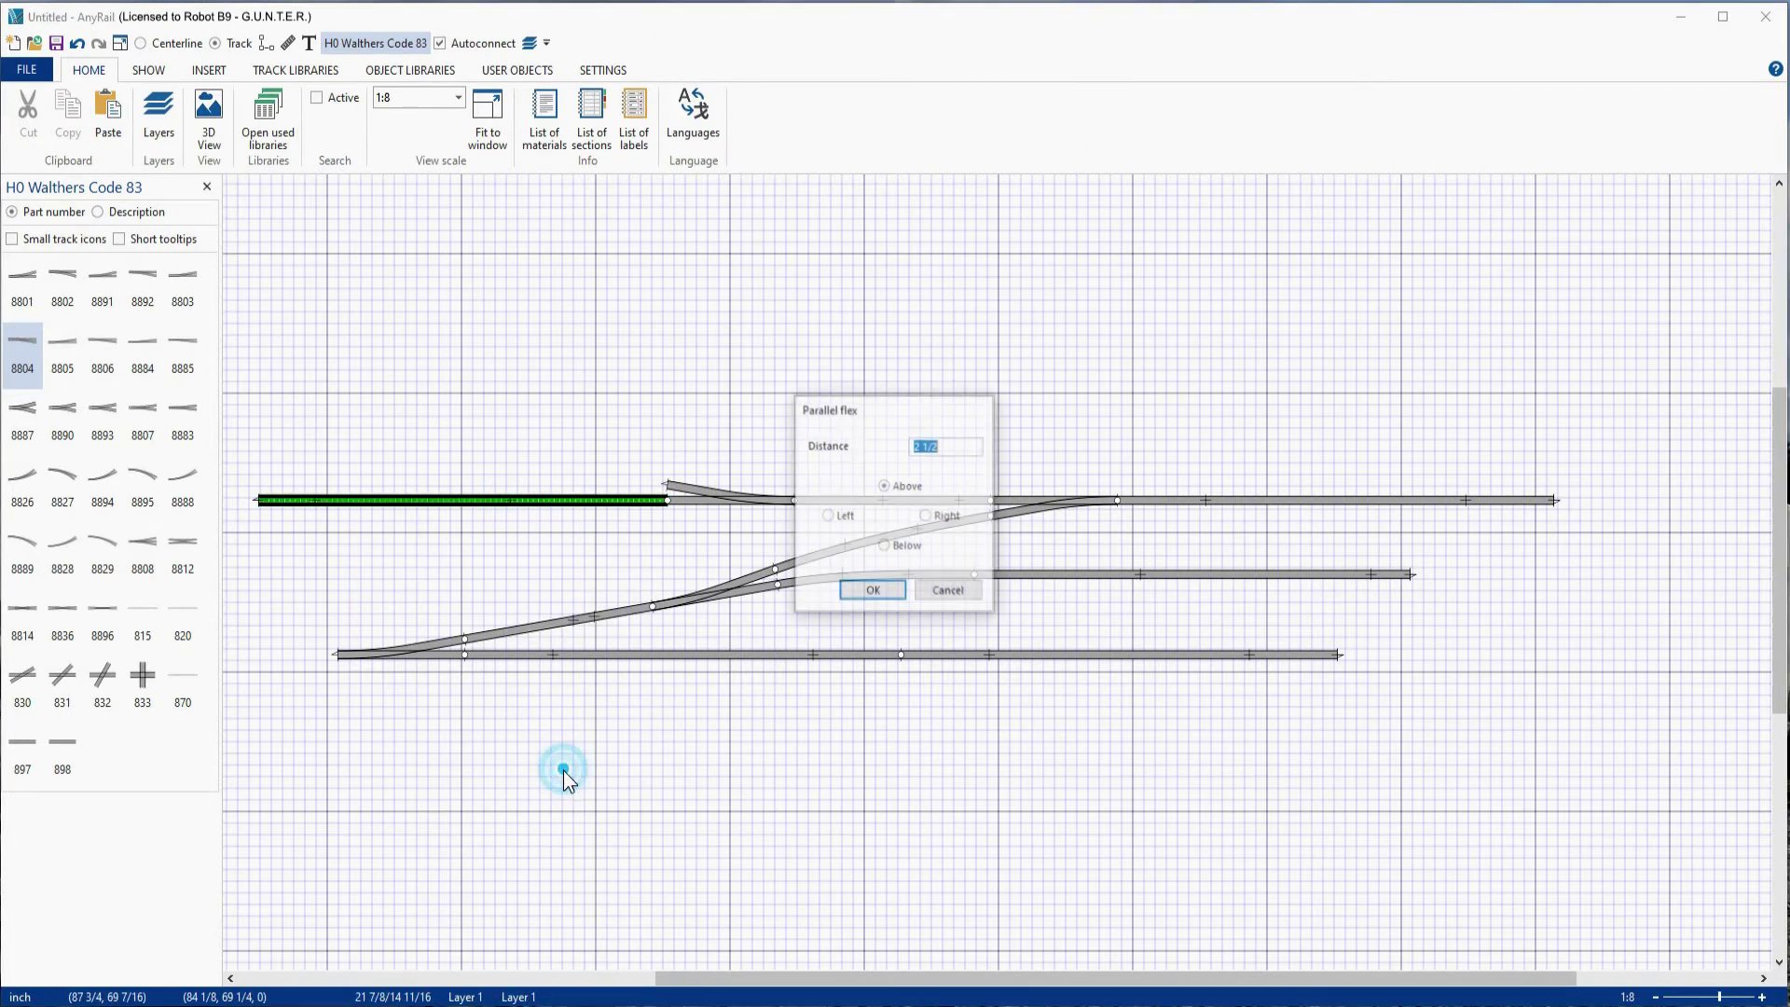
left_click(872, 591)
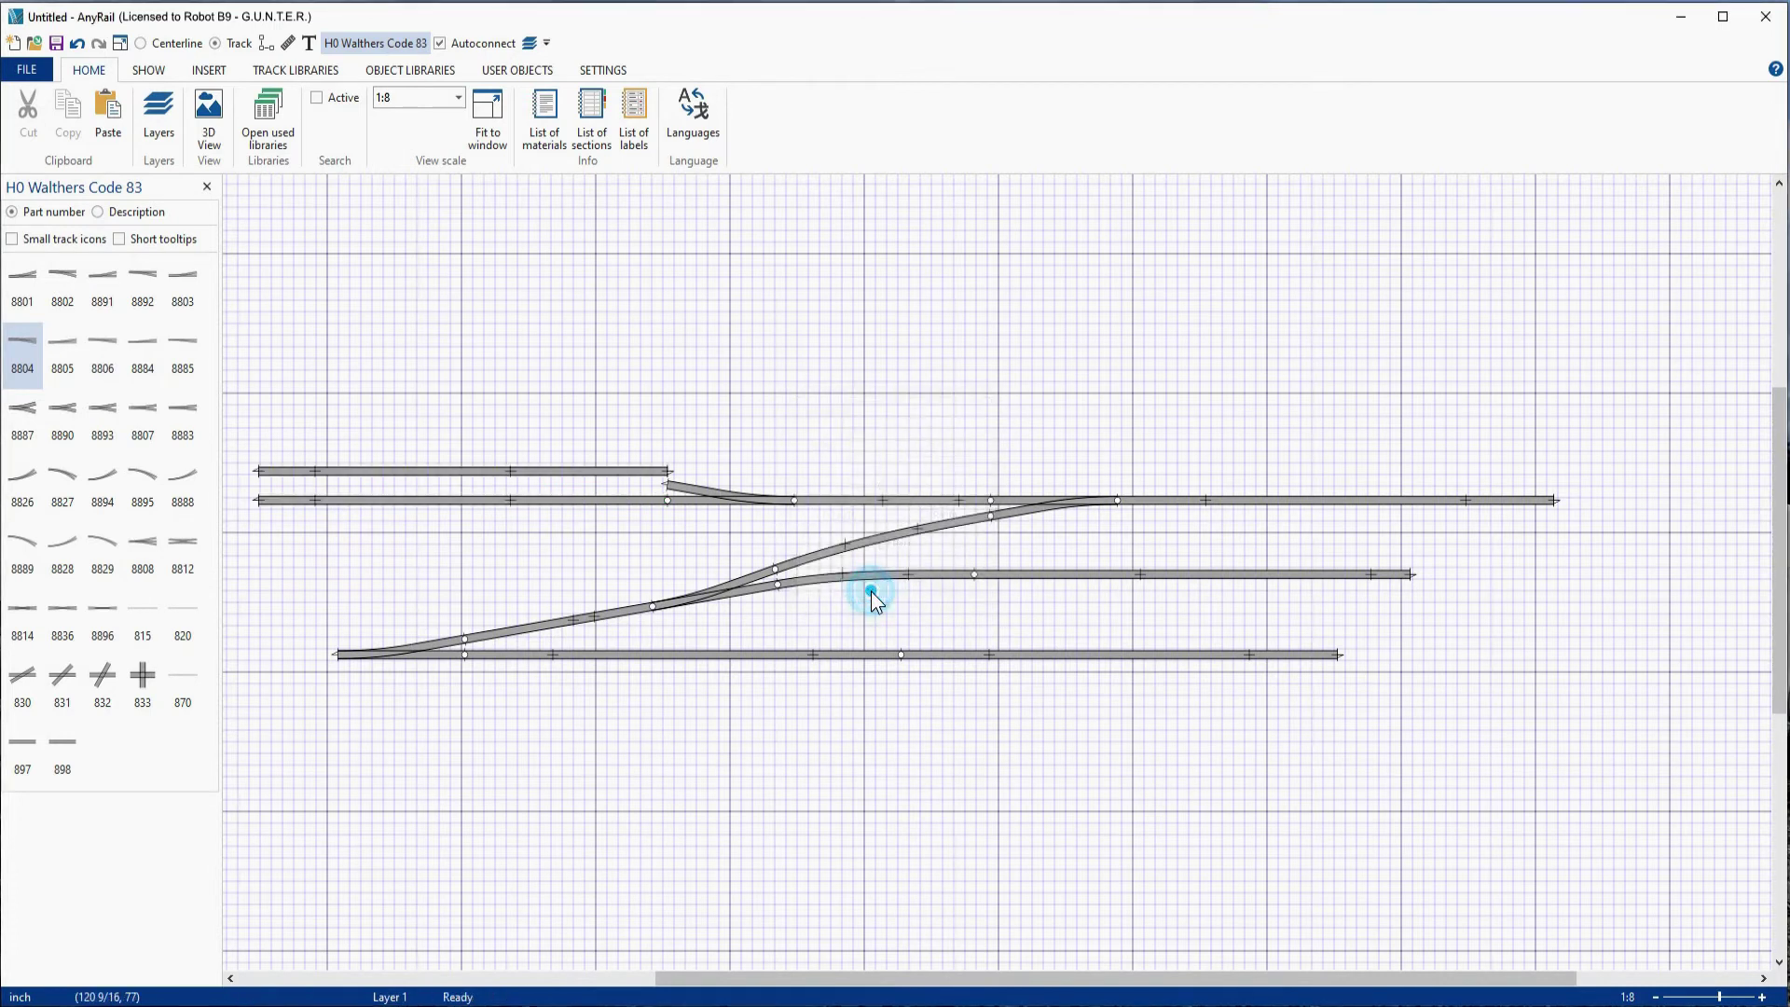
Step: Cut the upper parallel flex about 11 3/16 inches from its right end, connect the cut piece to the 8804's diverging leg and smooth it
right_click(544, 477)
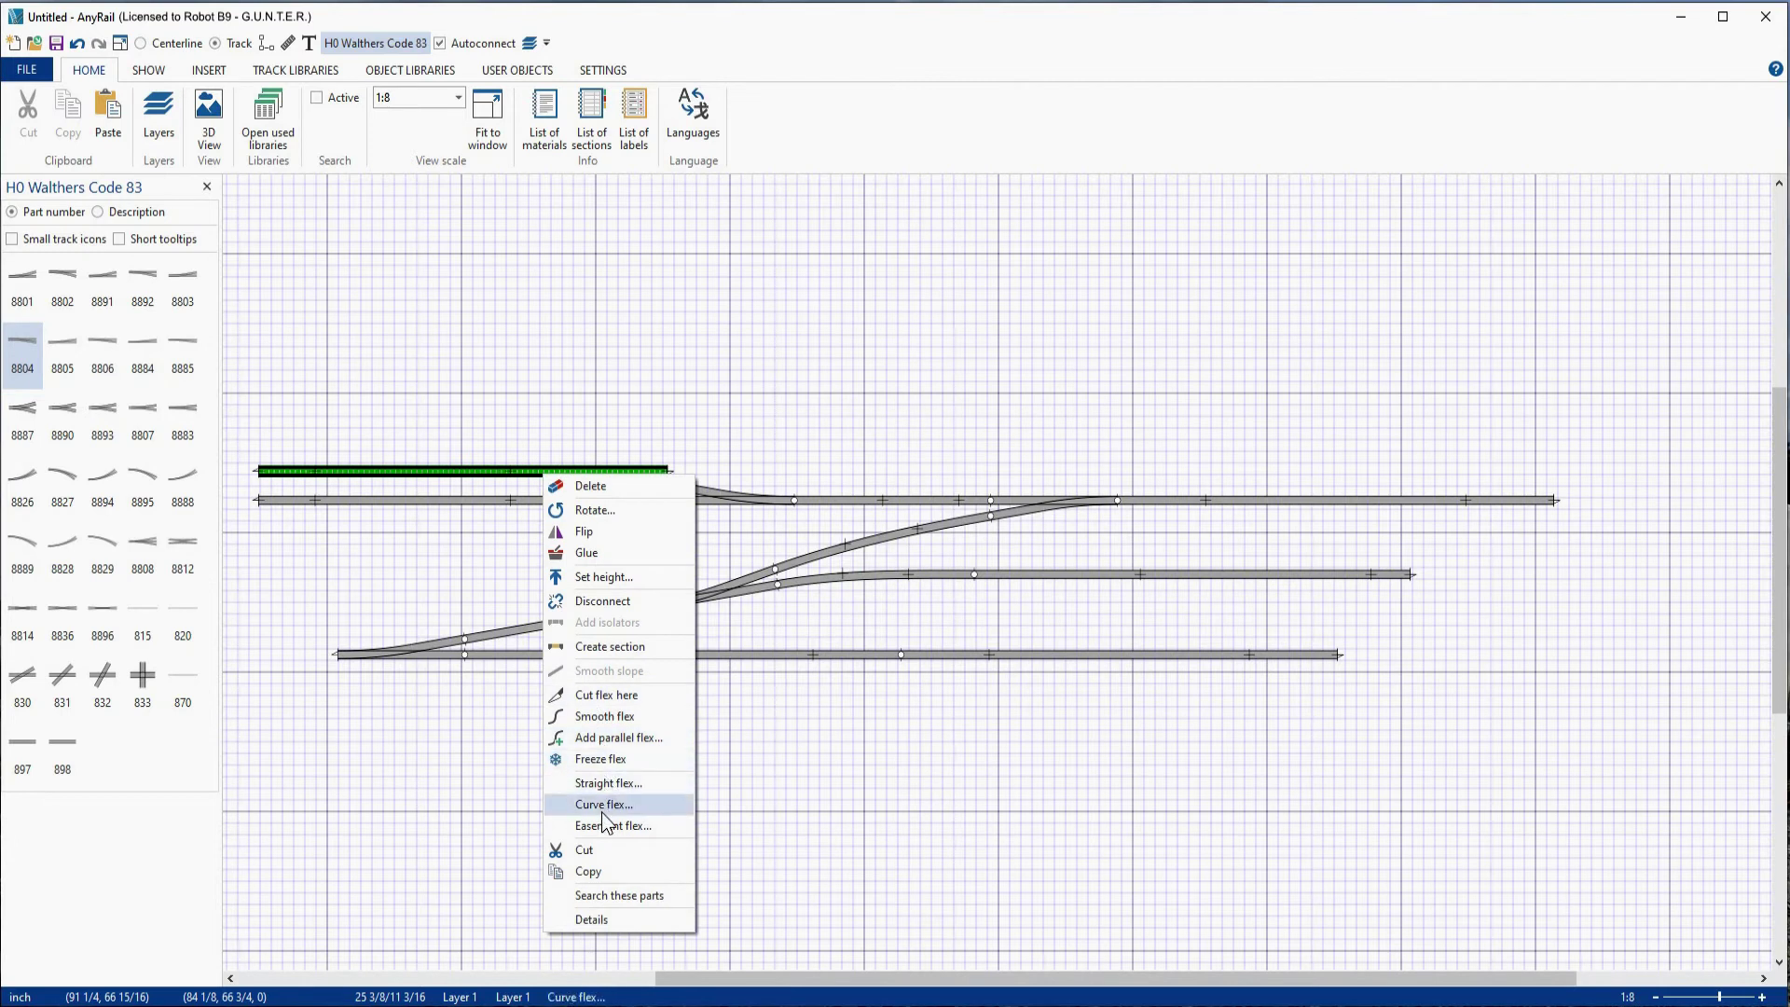
left_click(602, 695)
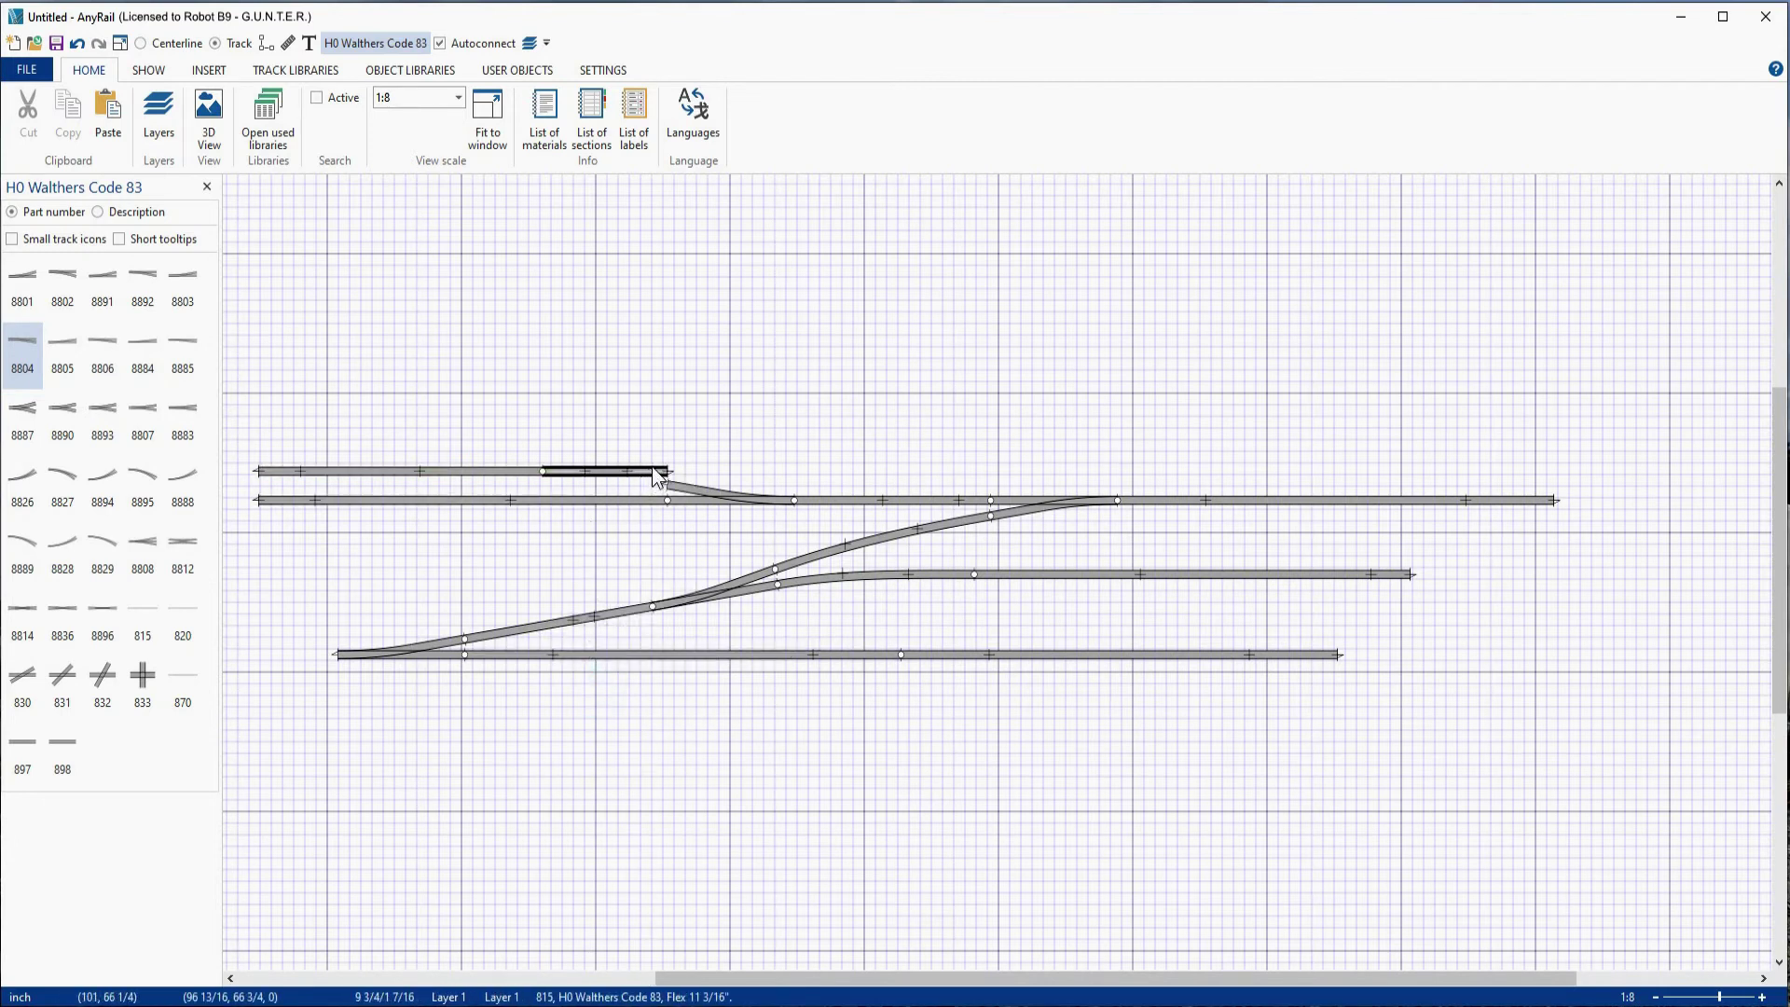
left_click_drag(666, 468, 663, 480)
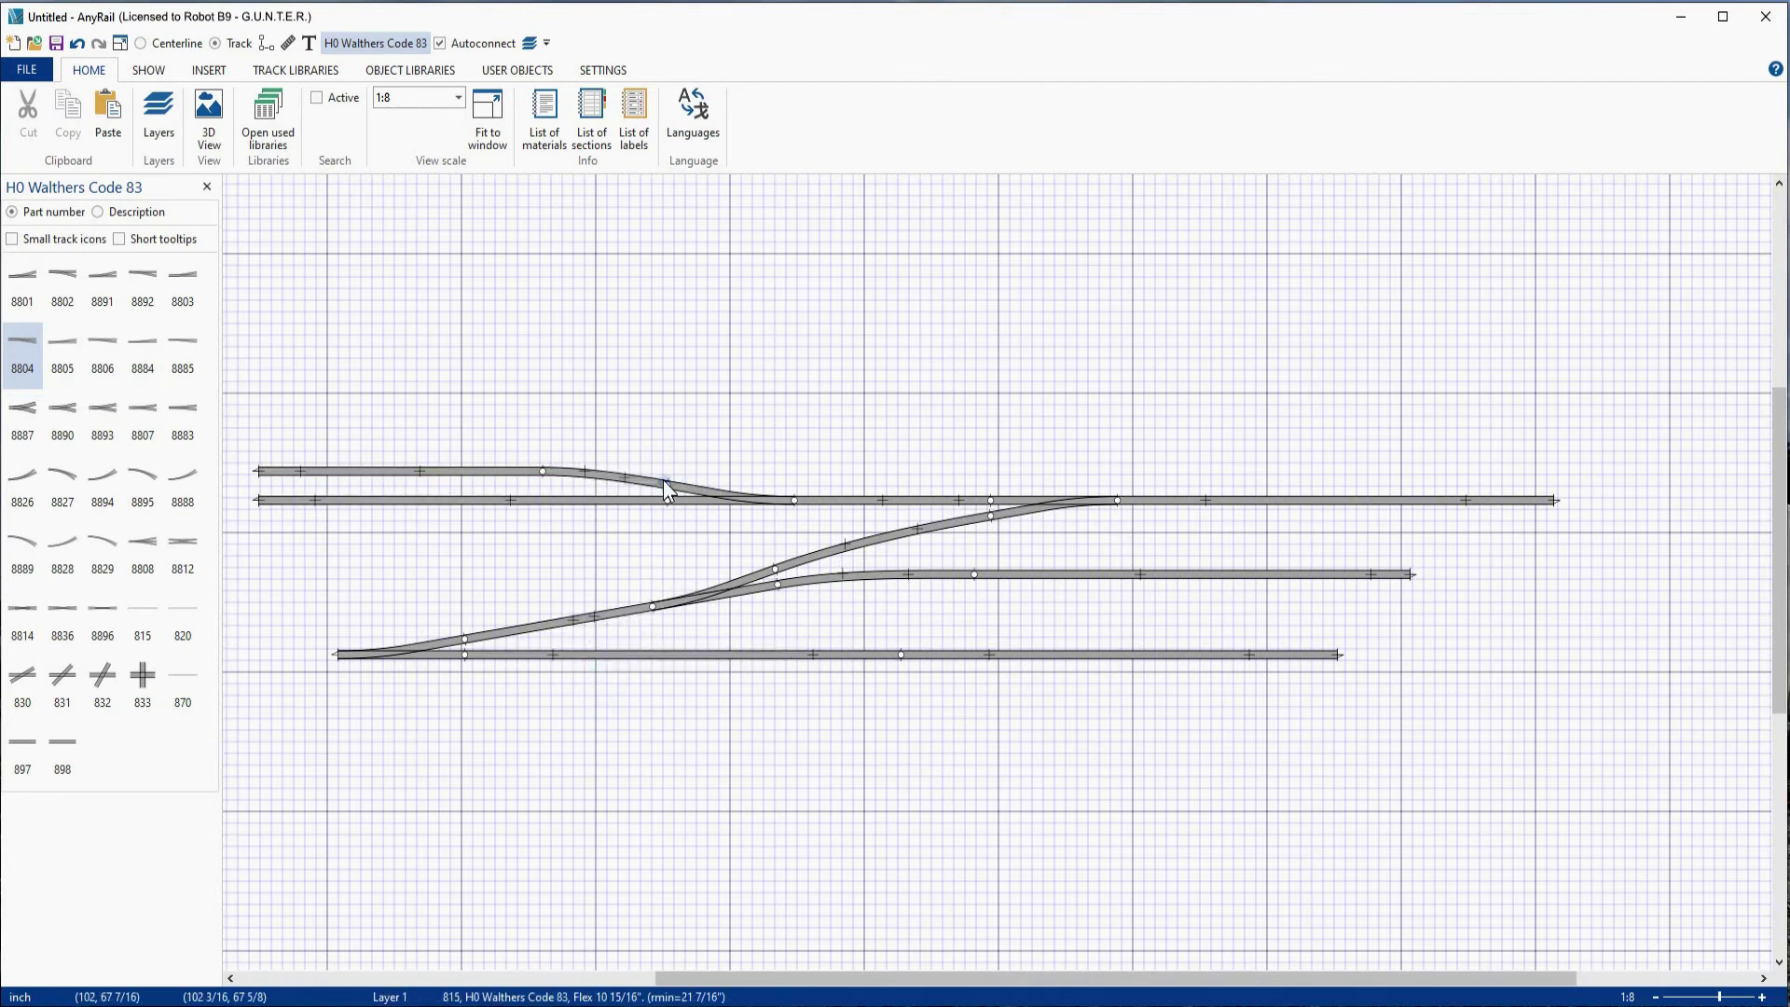
left_click(612, 479)
left_click(1408, 116)
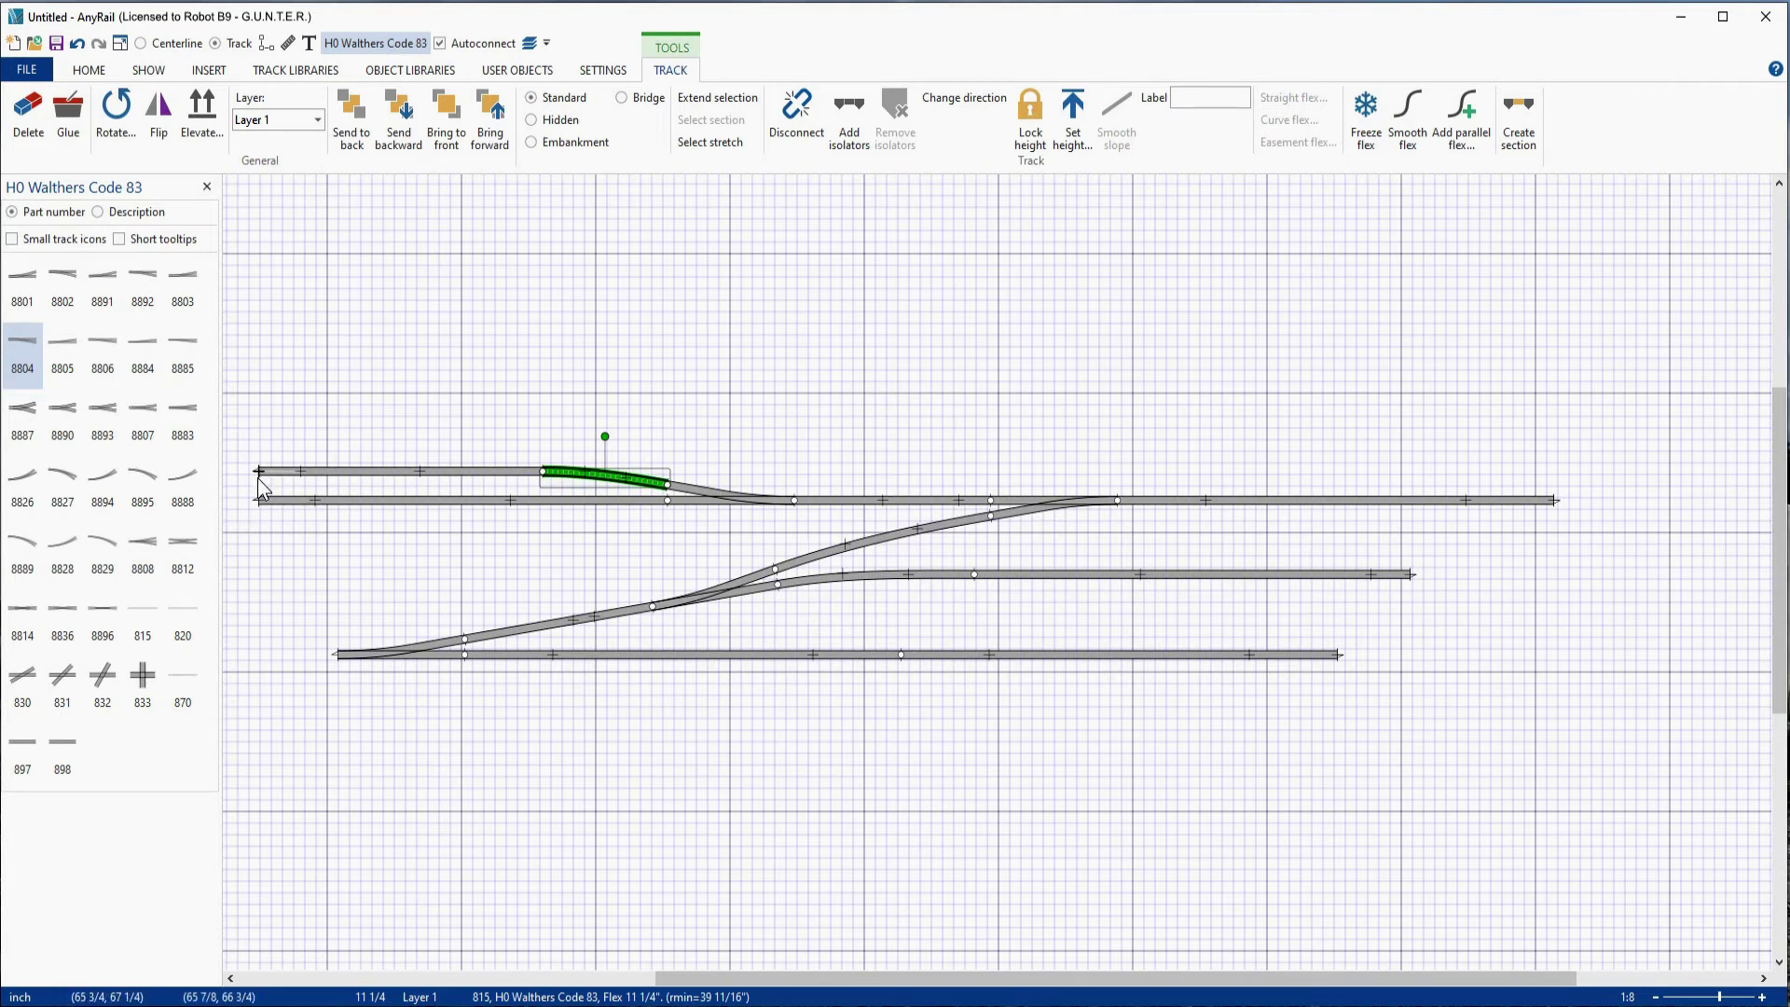
Step: Extend the left ends of both double-track flexes by the same amount, making the lower one about 37 13/16 inches long
scroll(233, 485, "up", 10)
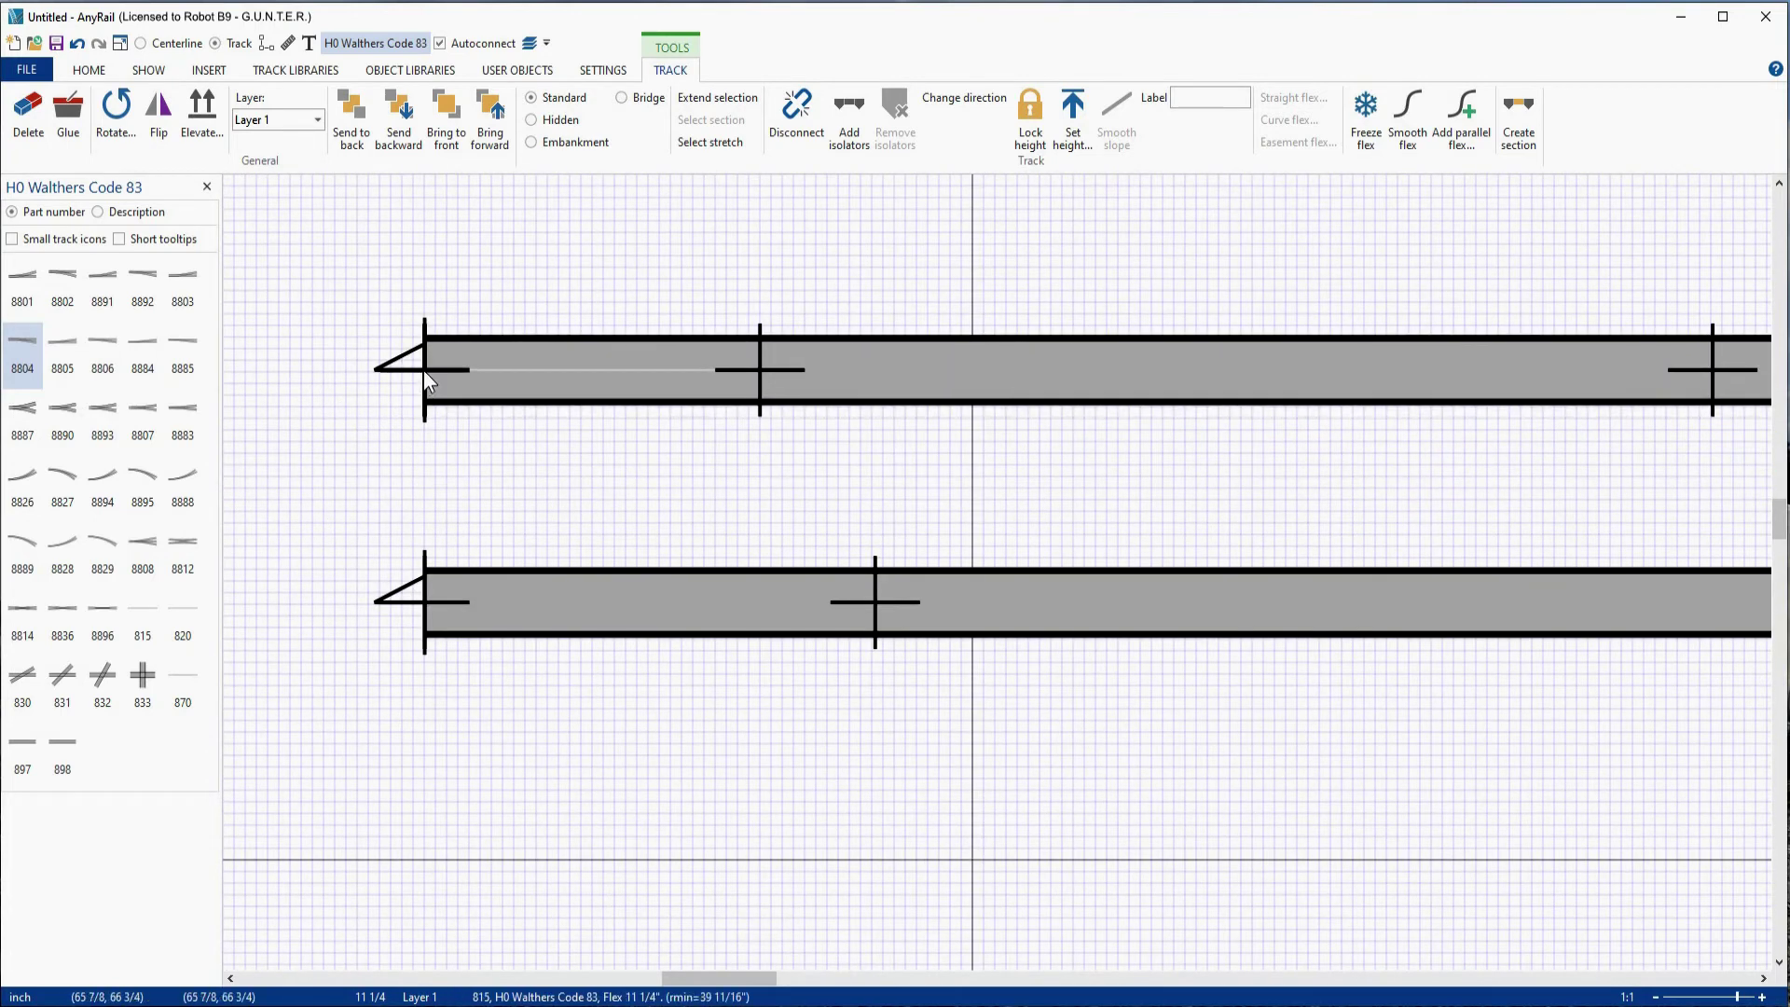
left_click(423, 371)
left_click_drag(423, 370, 312, 374)
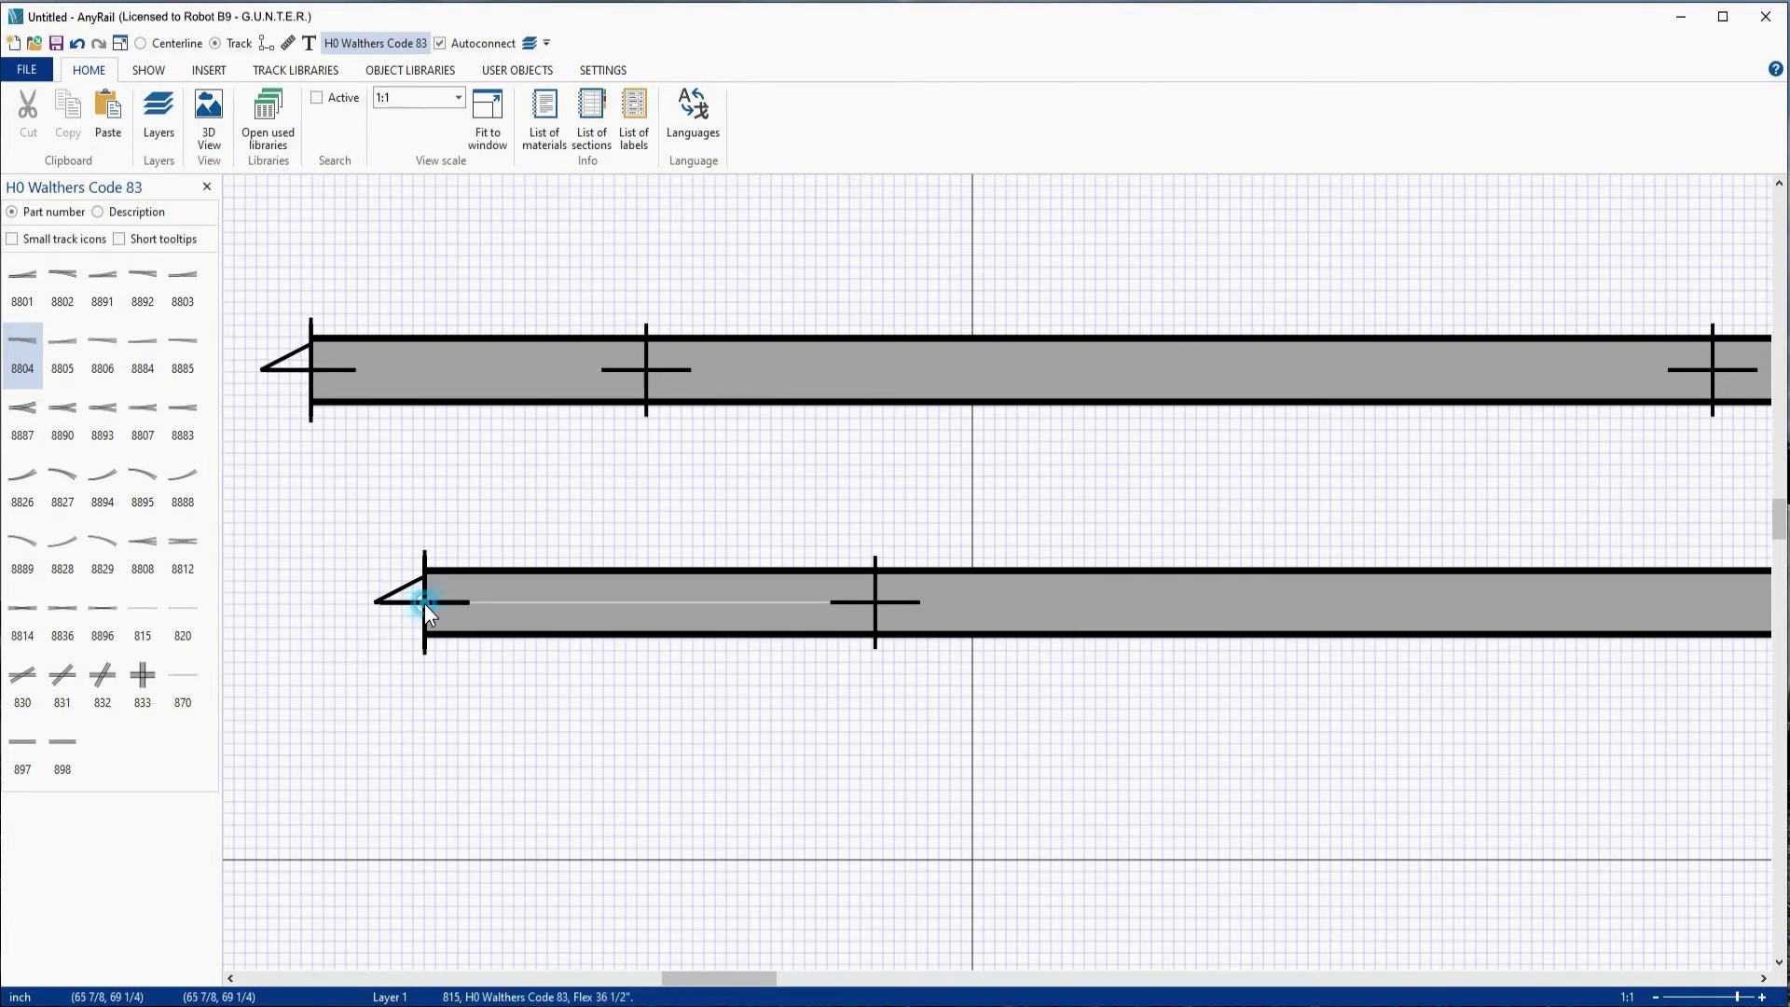
left_click_drag(424, 604, 312, 604)
scroll(1046, 574, "down", 5)
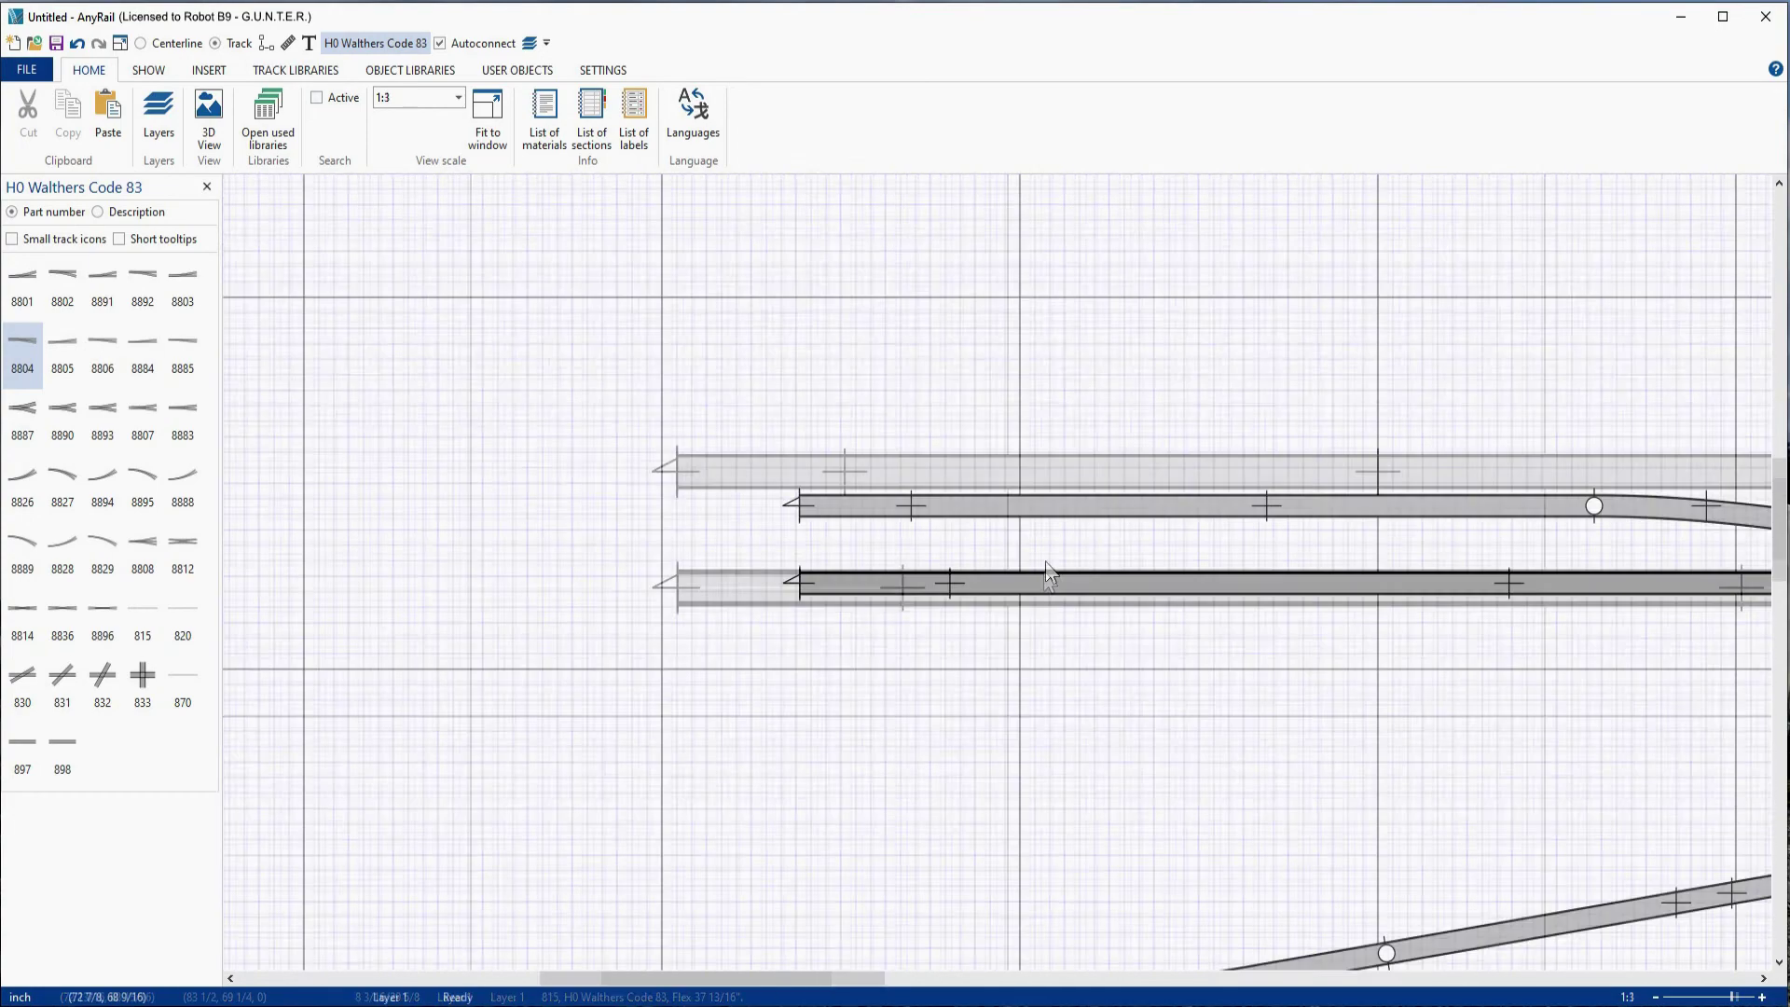
right_click_drag(1293, 641, 636, 543)
scroll(970, 528, "down", 2)
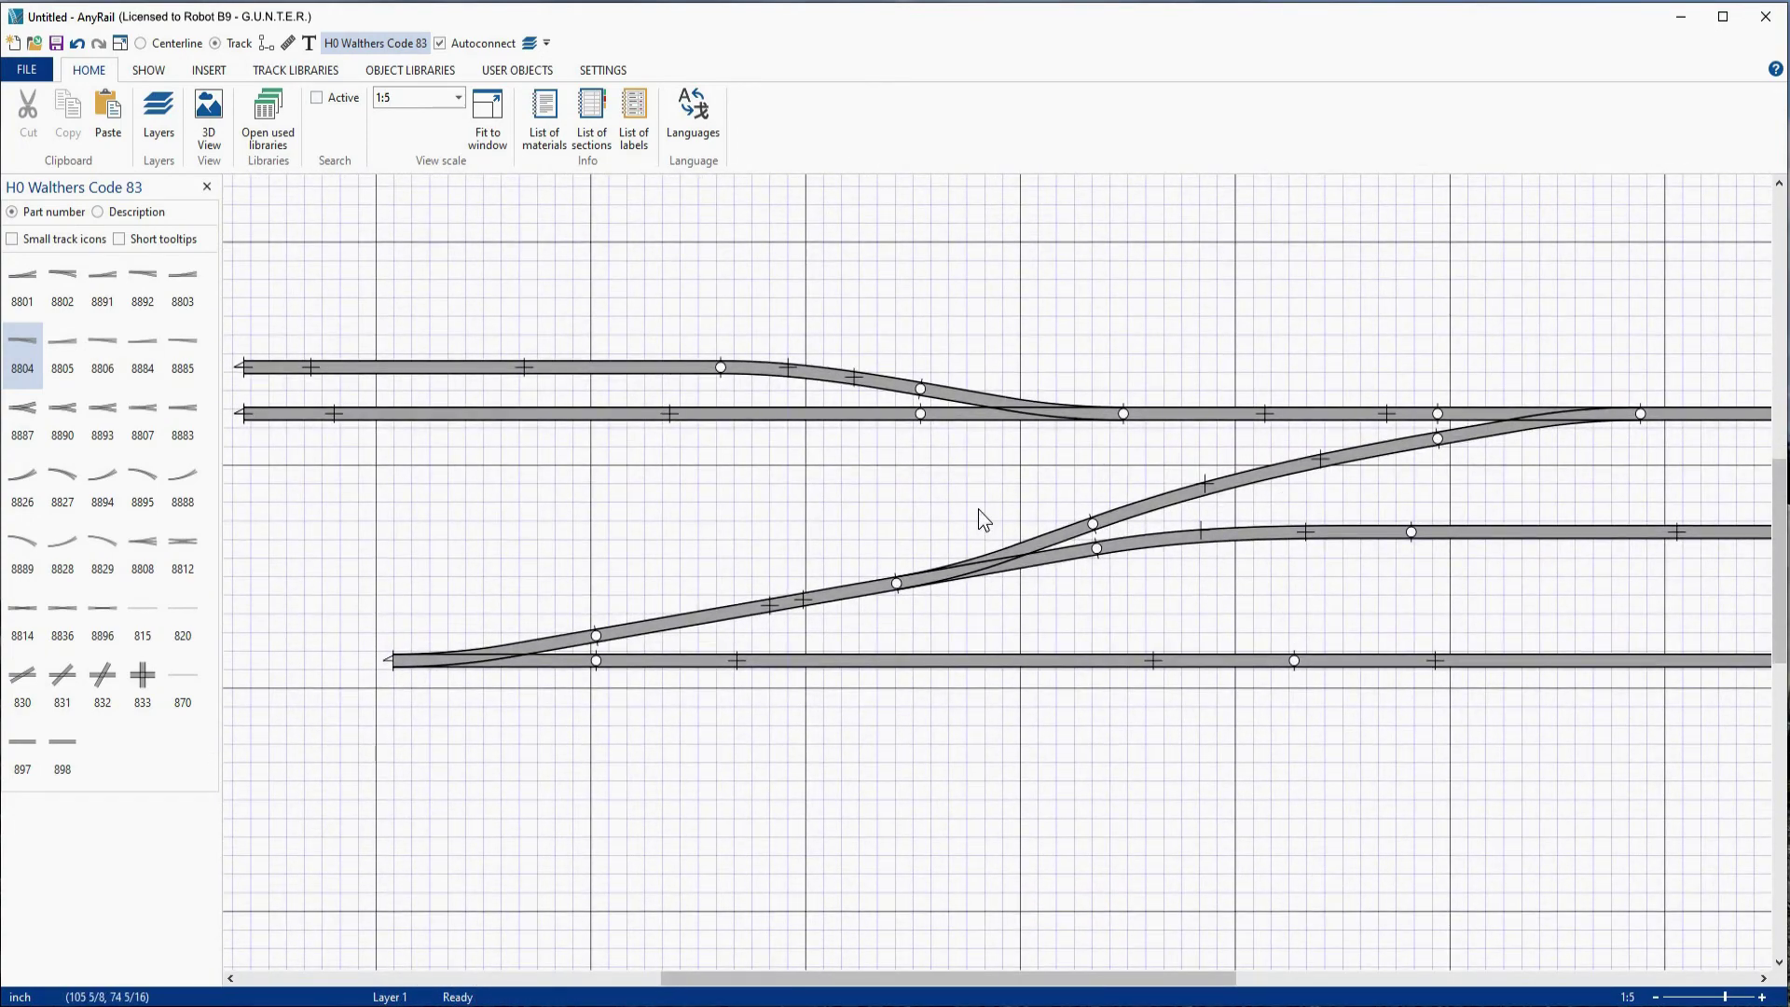
scroll(979, 511, "down", 3)
right_click_drag(1231, 551, 1082, 628)
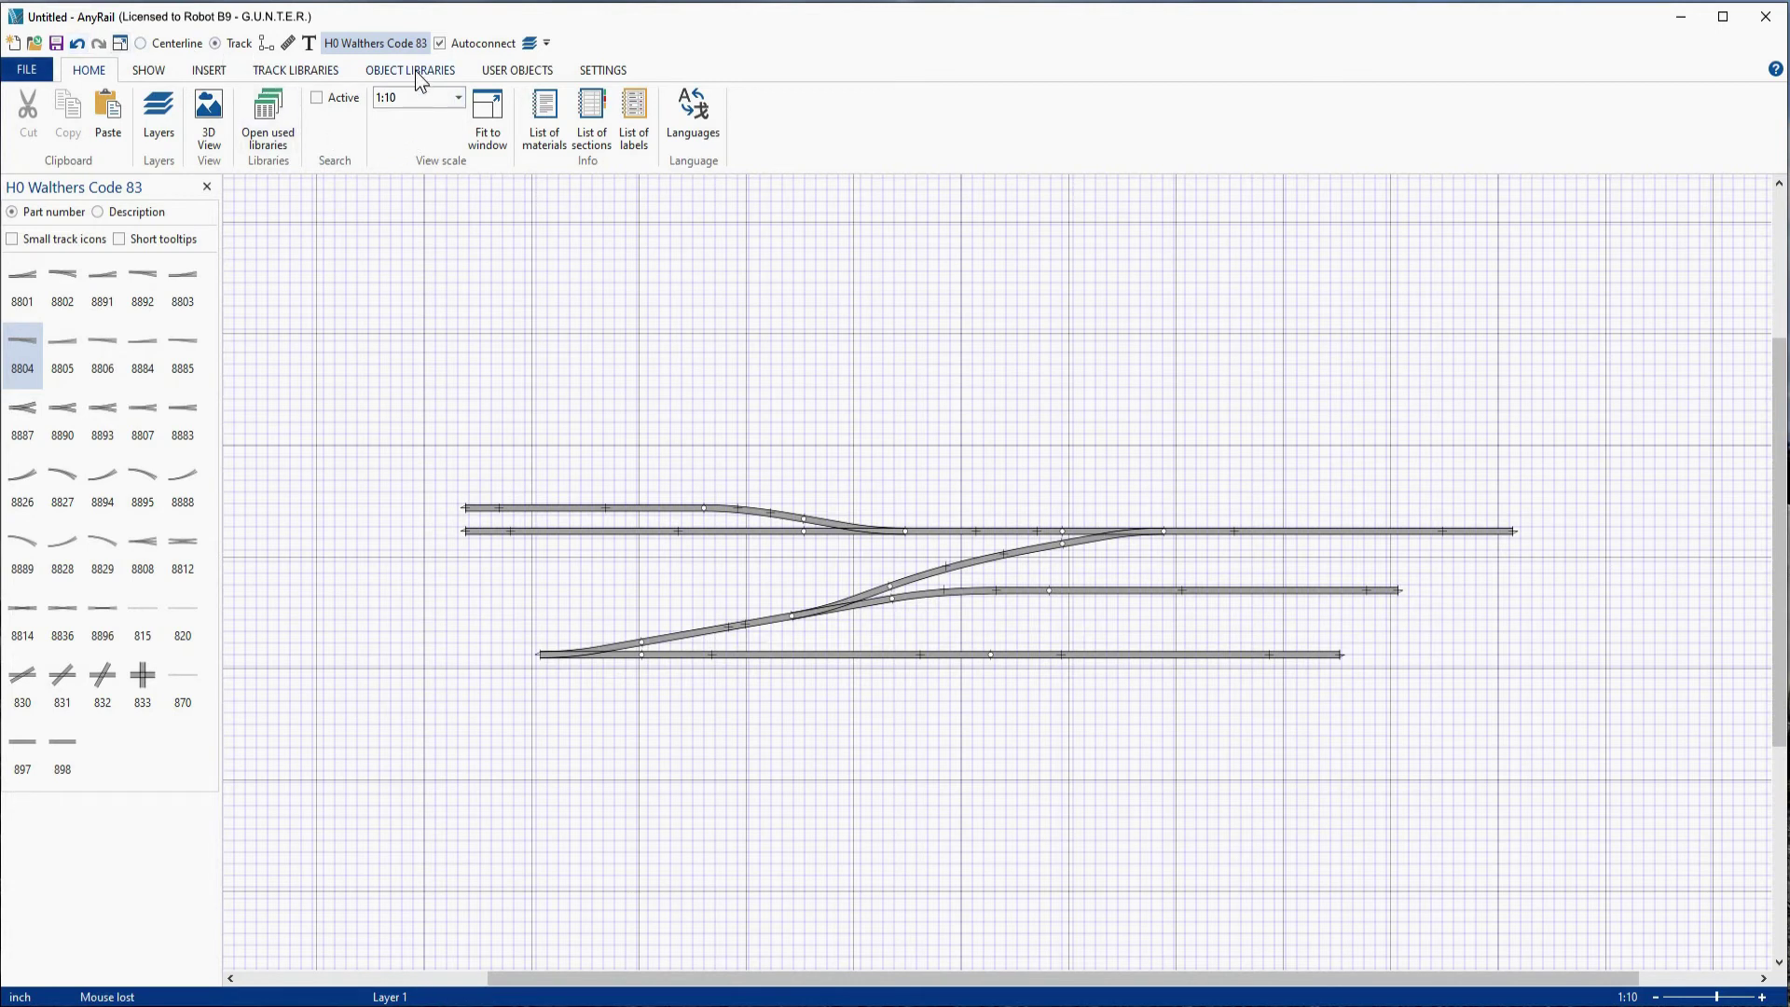
Step: Try placing the Woodland Scenics 10300 Cutting's Scissor Co. building between the upper and middle lines, and delete it
left_click(510, 72)
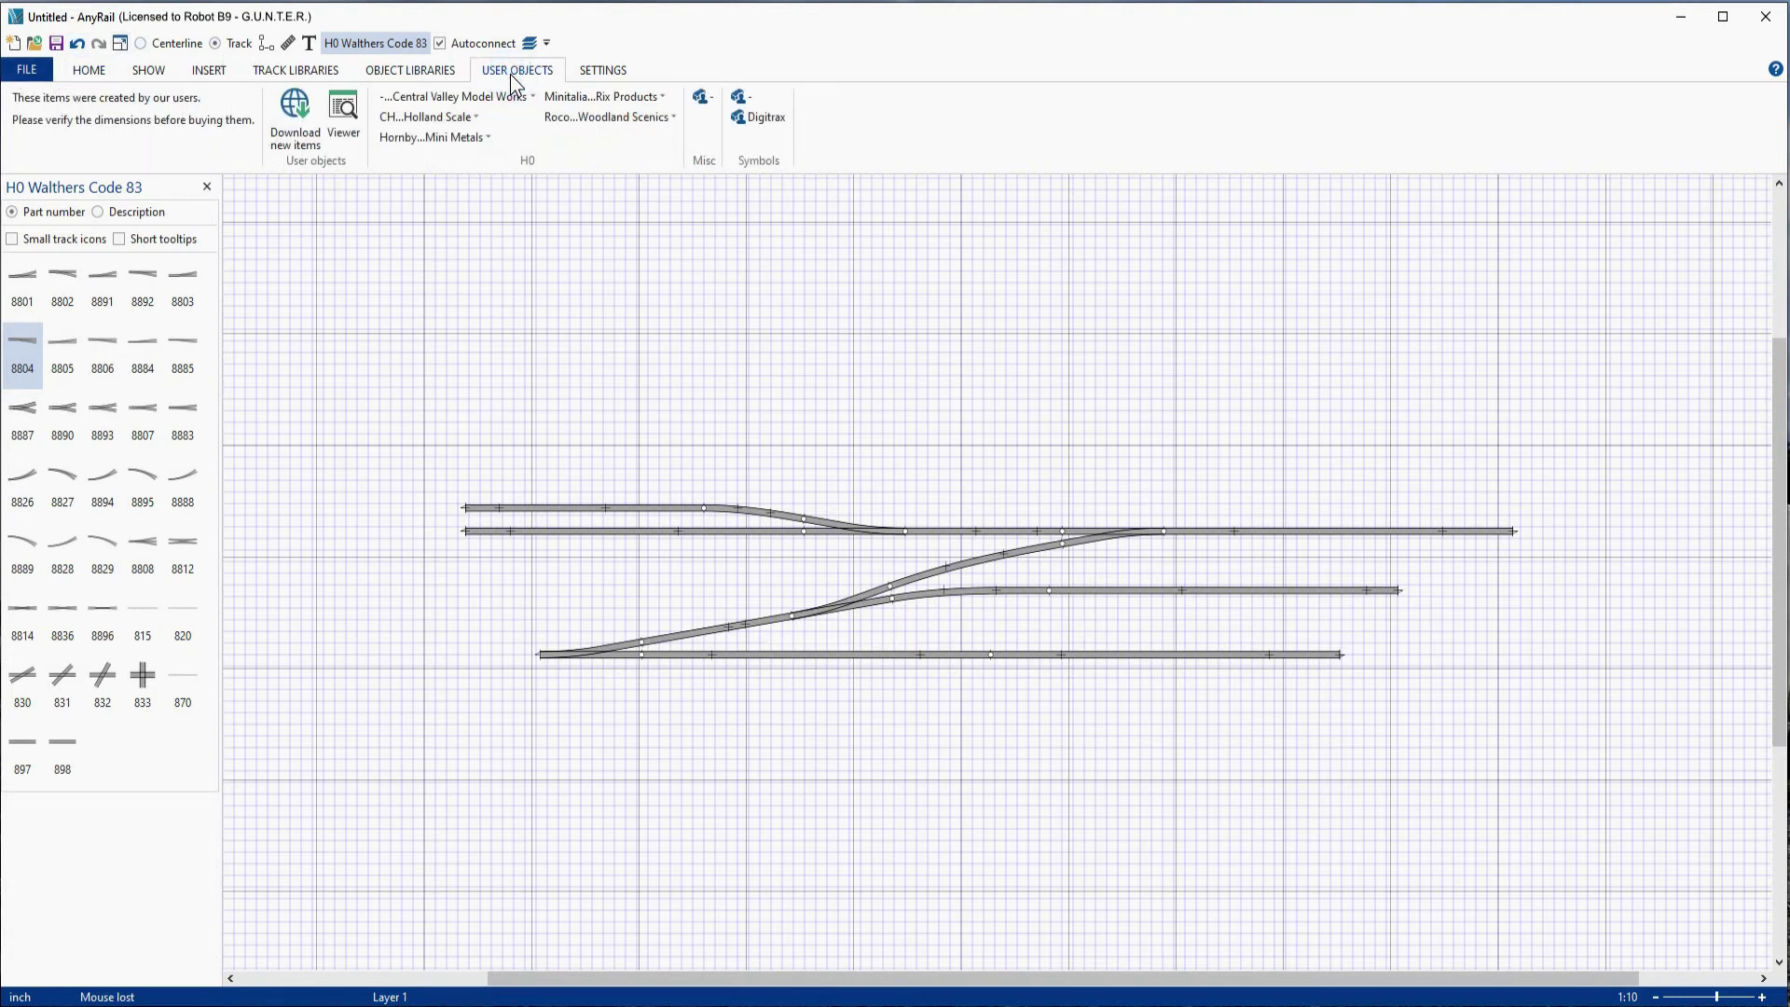
left_click(625, 116)
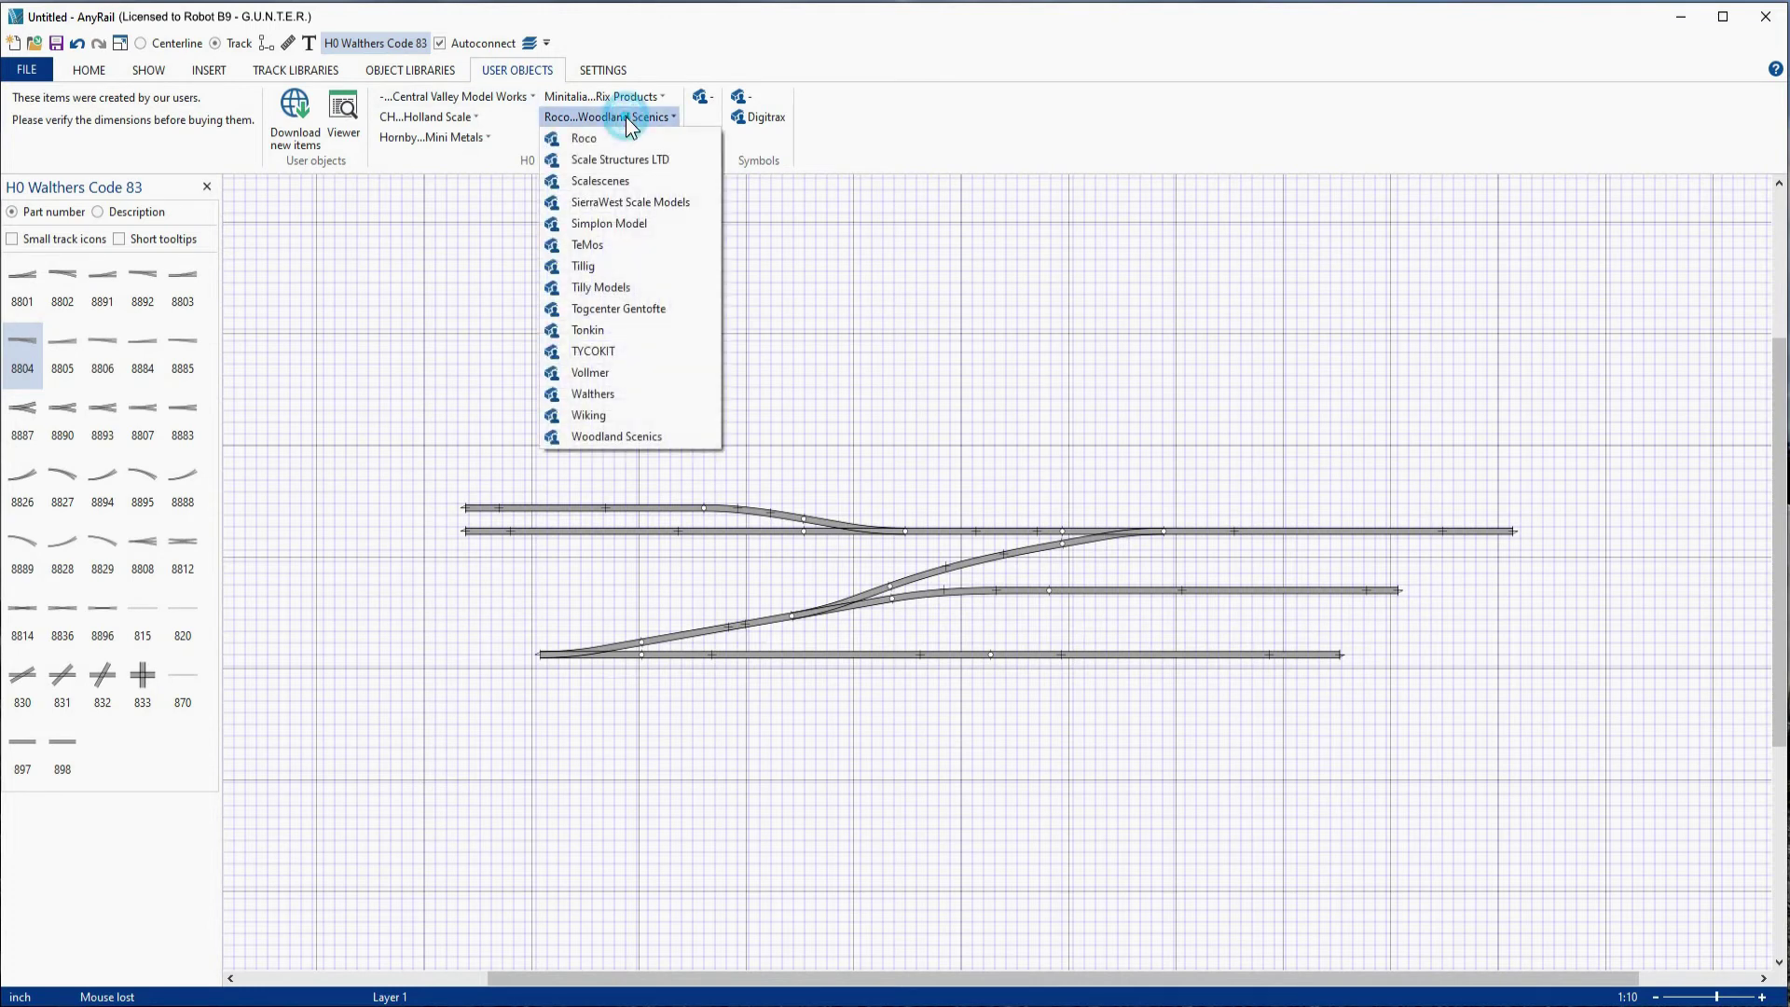
left_click(649, 438)
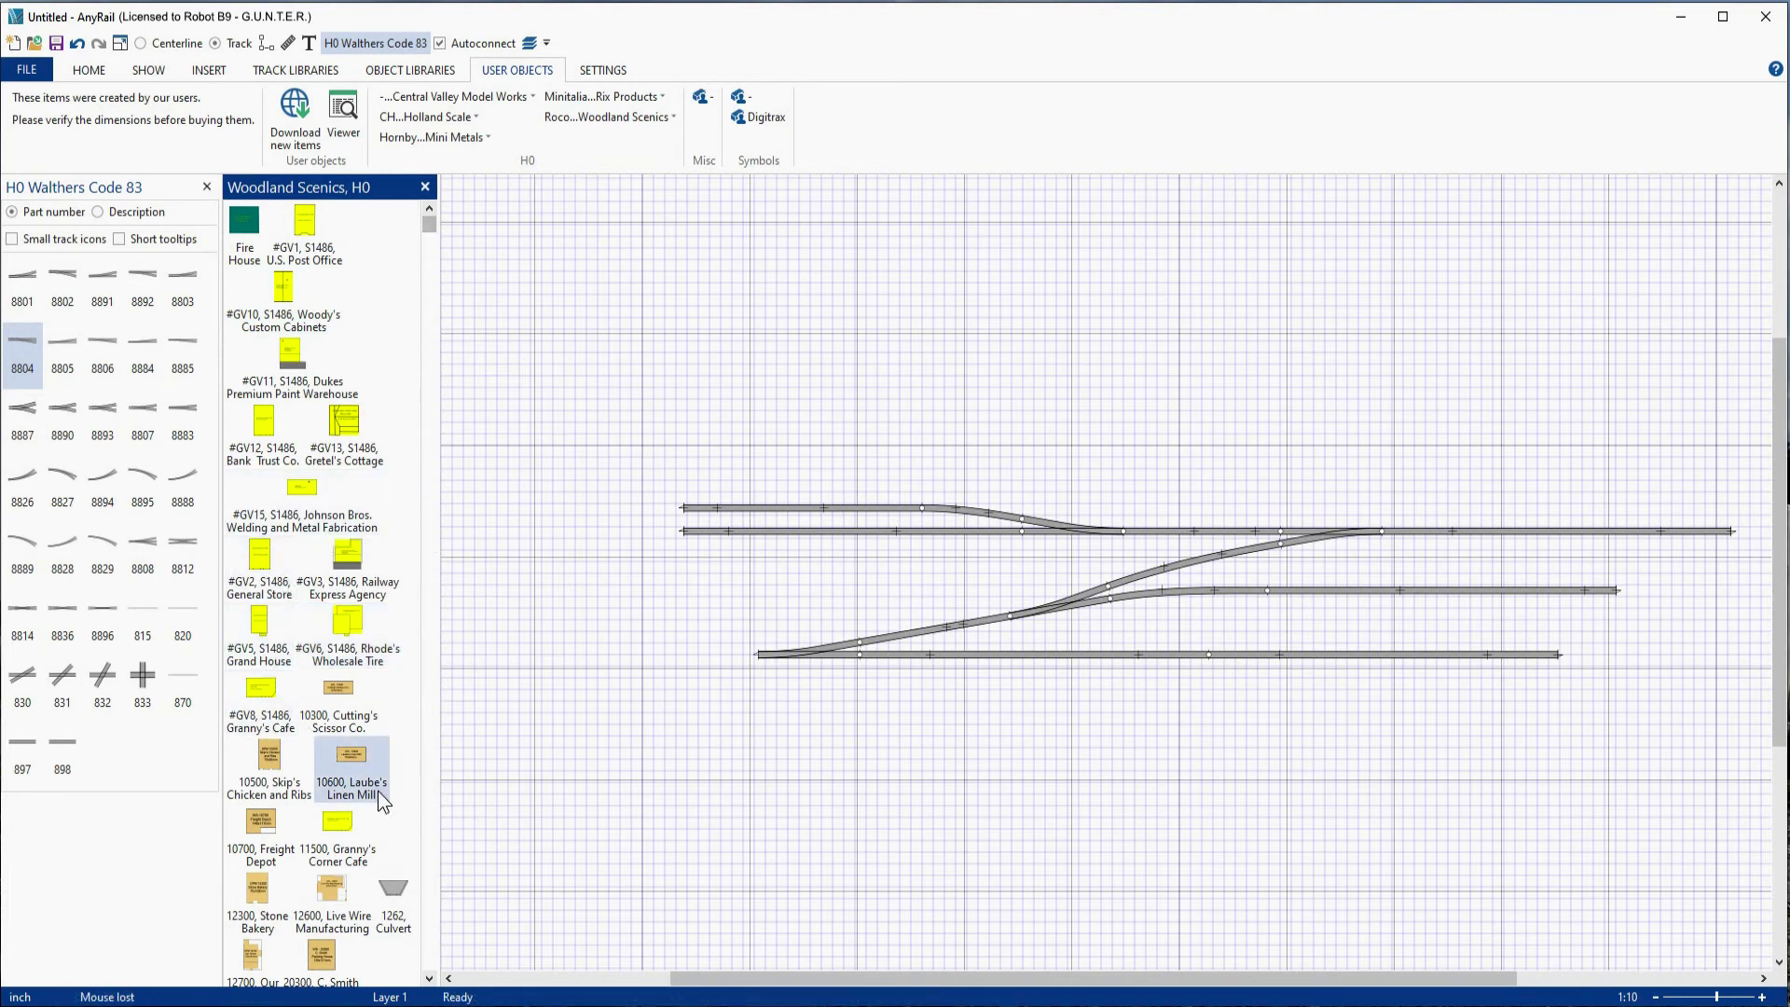
left_click(350, 701)
left_click_drag(897, 467, 1531, 576)
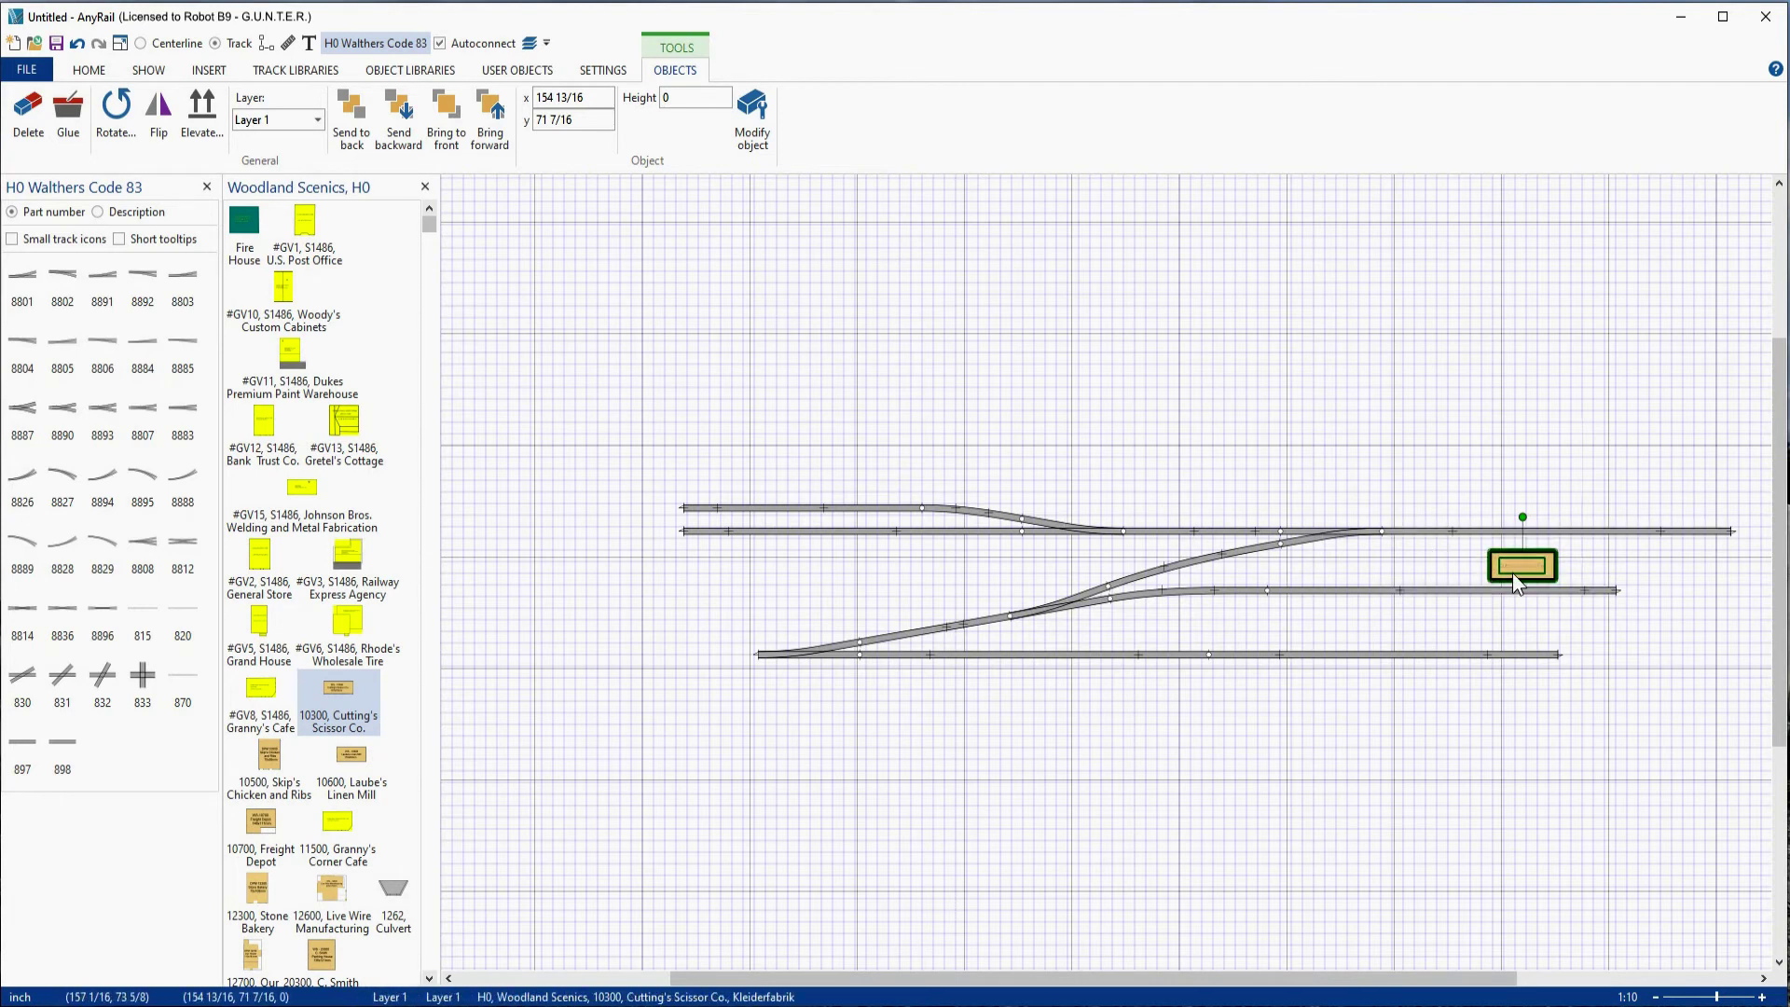
key("Delete")
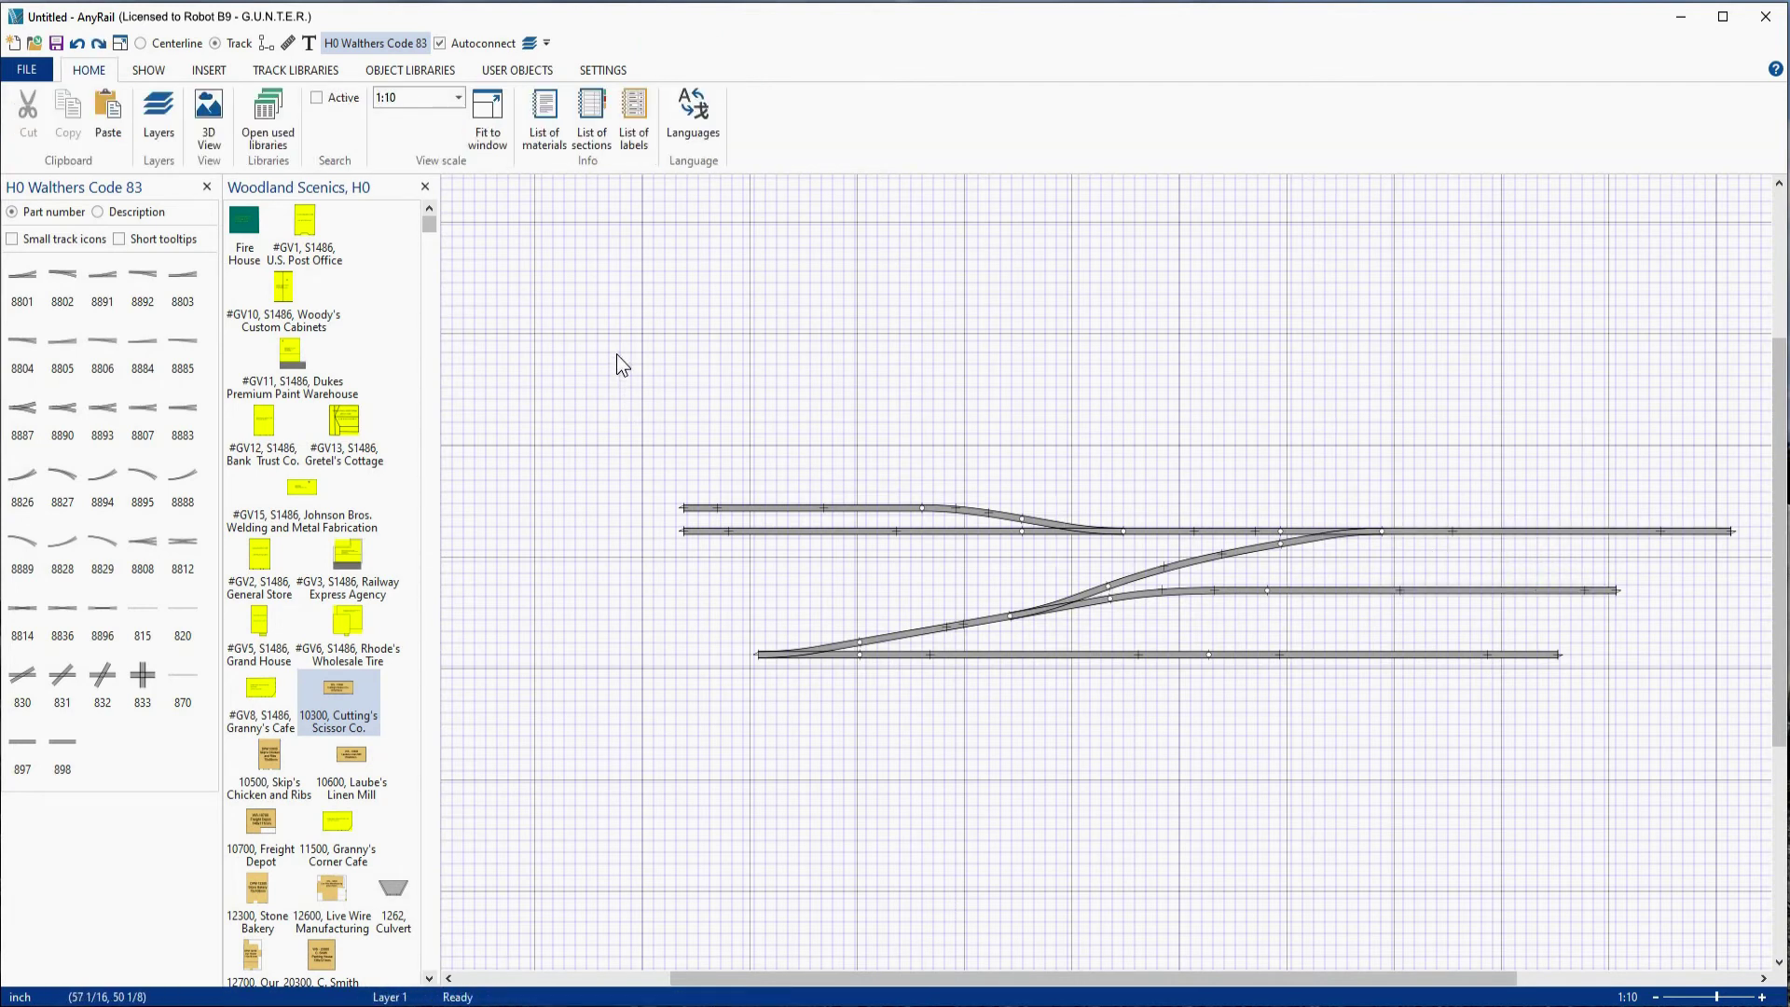
Step: Delete all the tracks of the layout and close the Woodland Scenics library
left_click_drag(616, 355, 1747, 823)
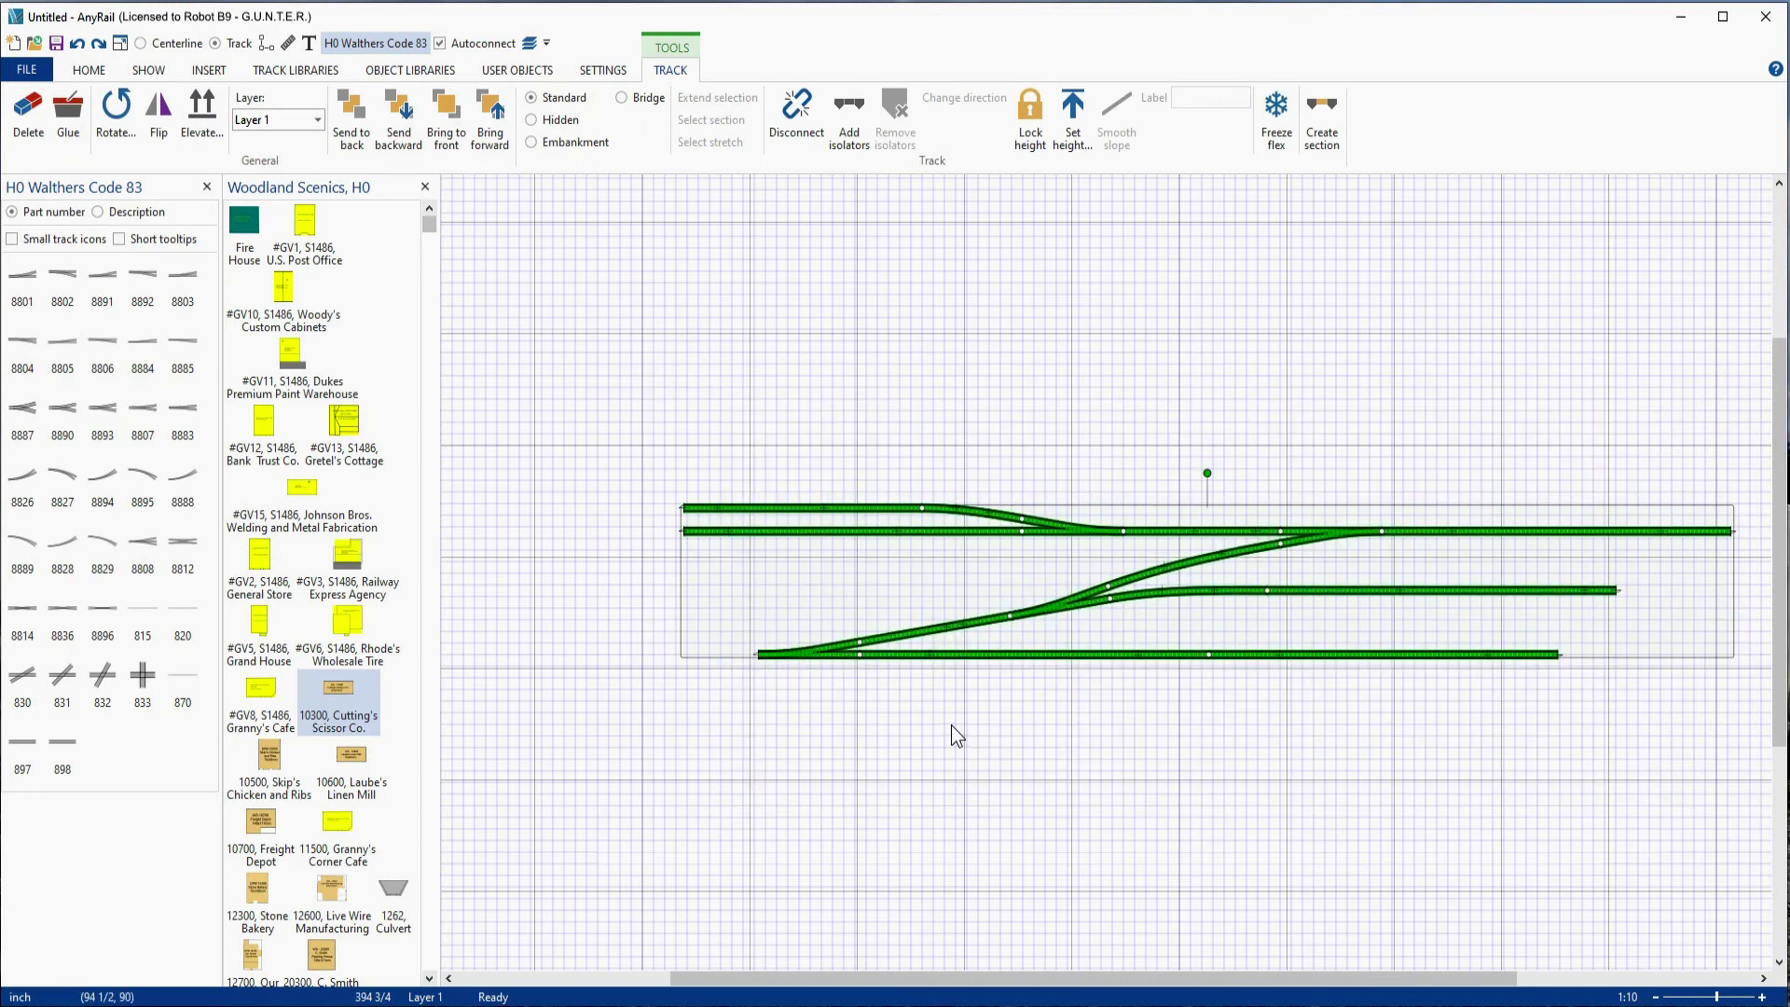
right_click(1078, 658)
left_click(1121, 669)
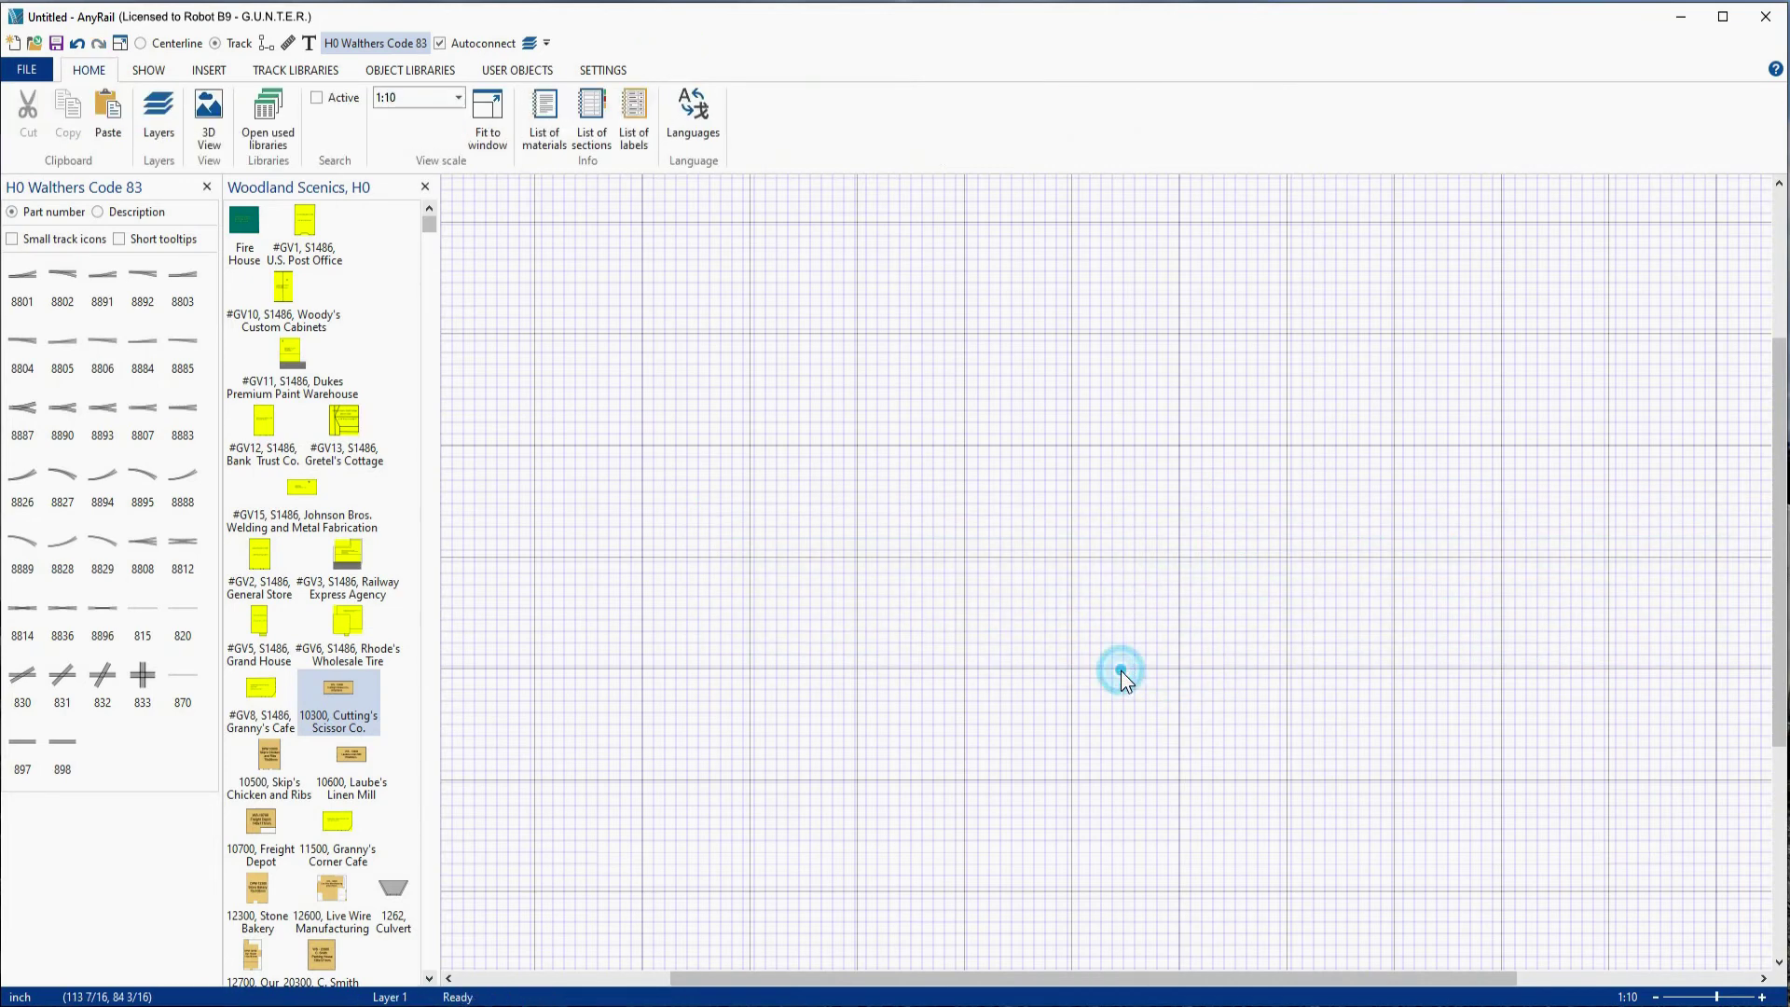
left_click(425, 186)
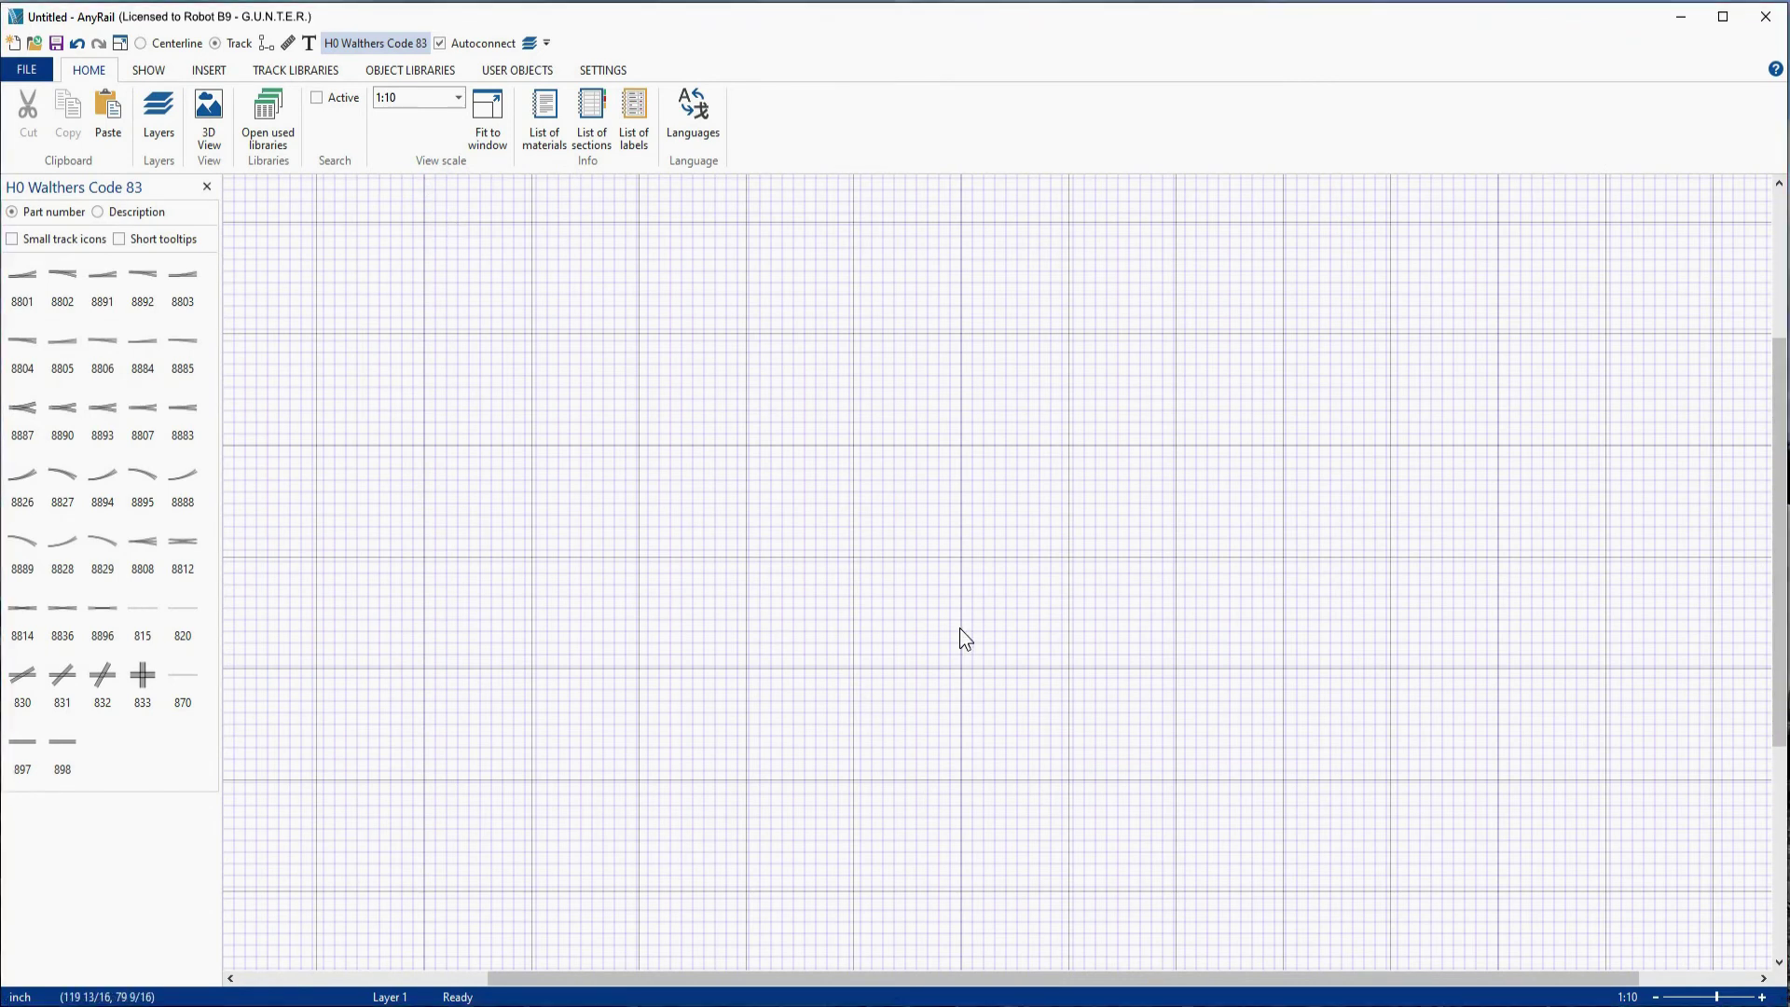
Step: Add an 815 flex track and move it to the upper middle of the empty plan
scroll(960, 630, "left", 4)
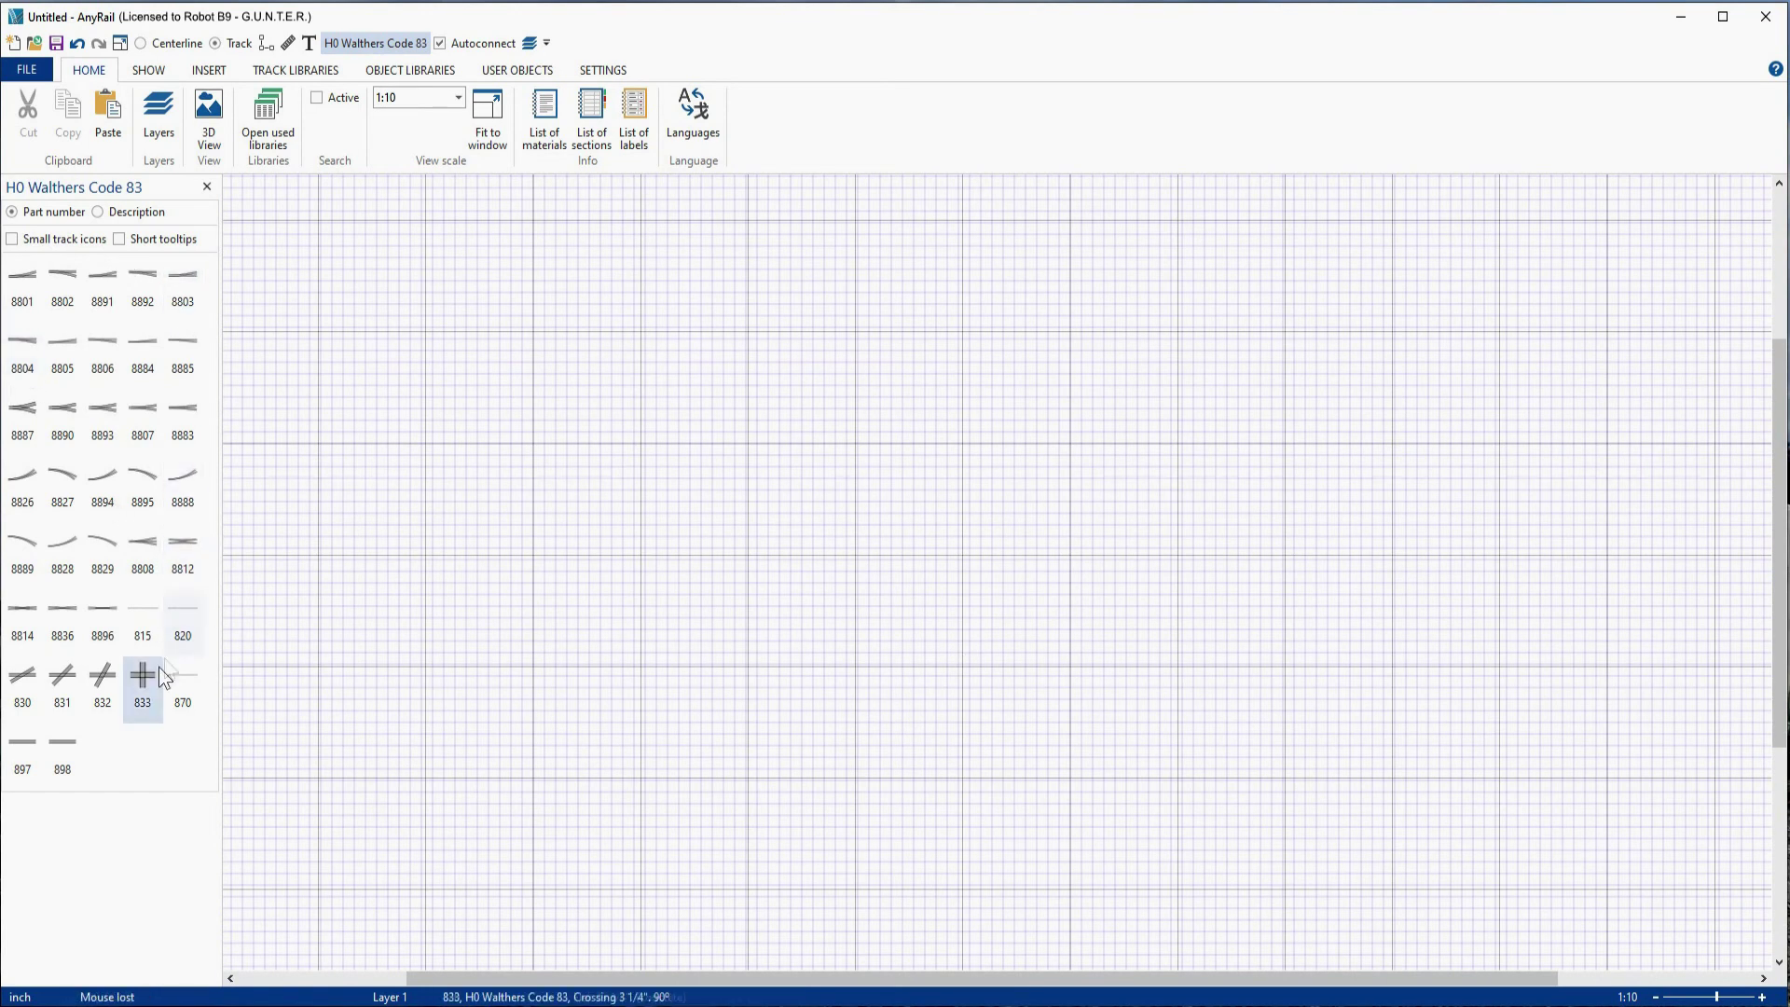
left_click(145, 612)
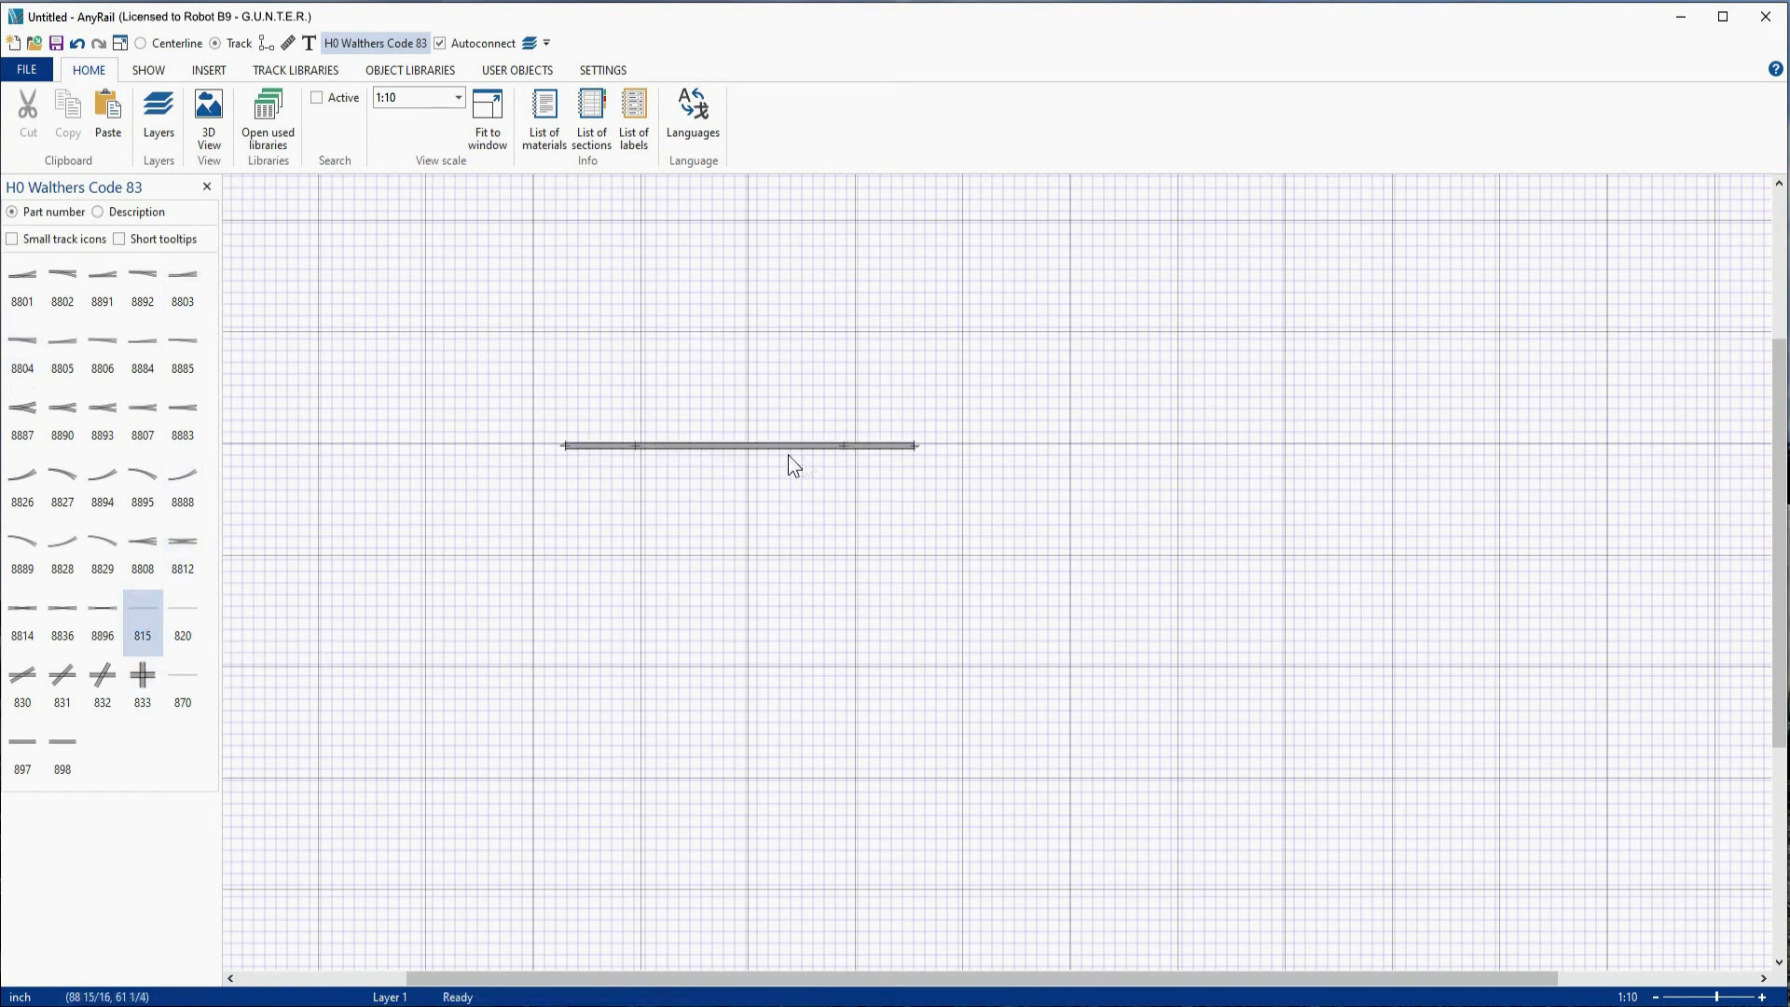
left_click_drag(776, 448, 1071, 394)
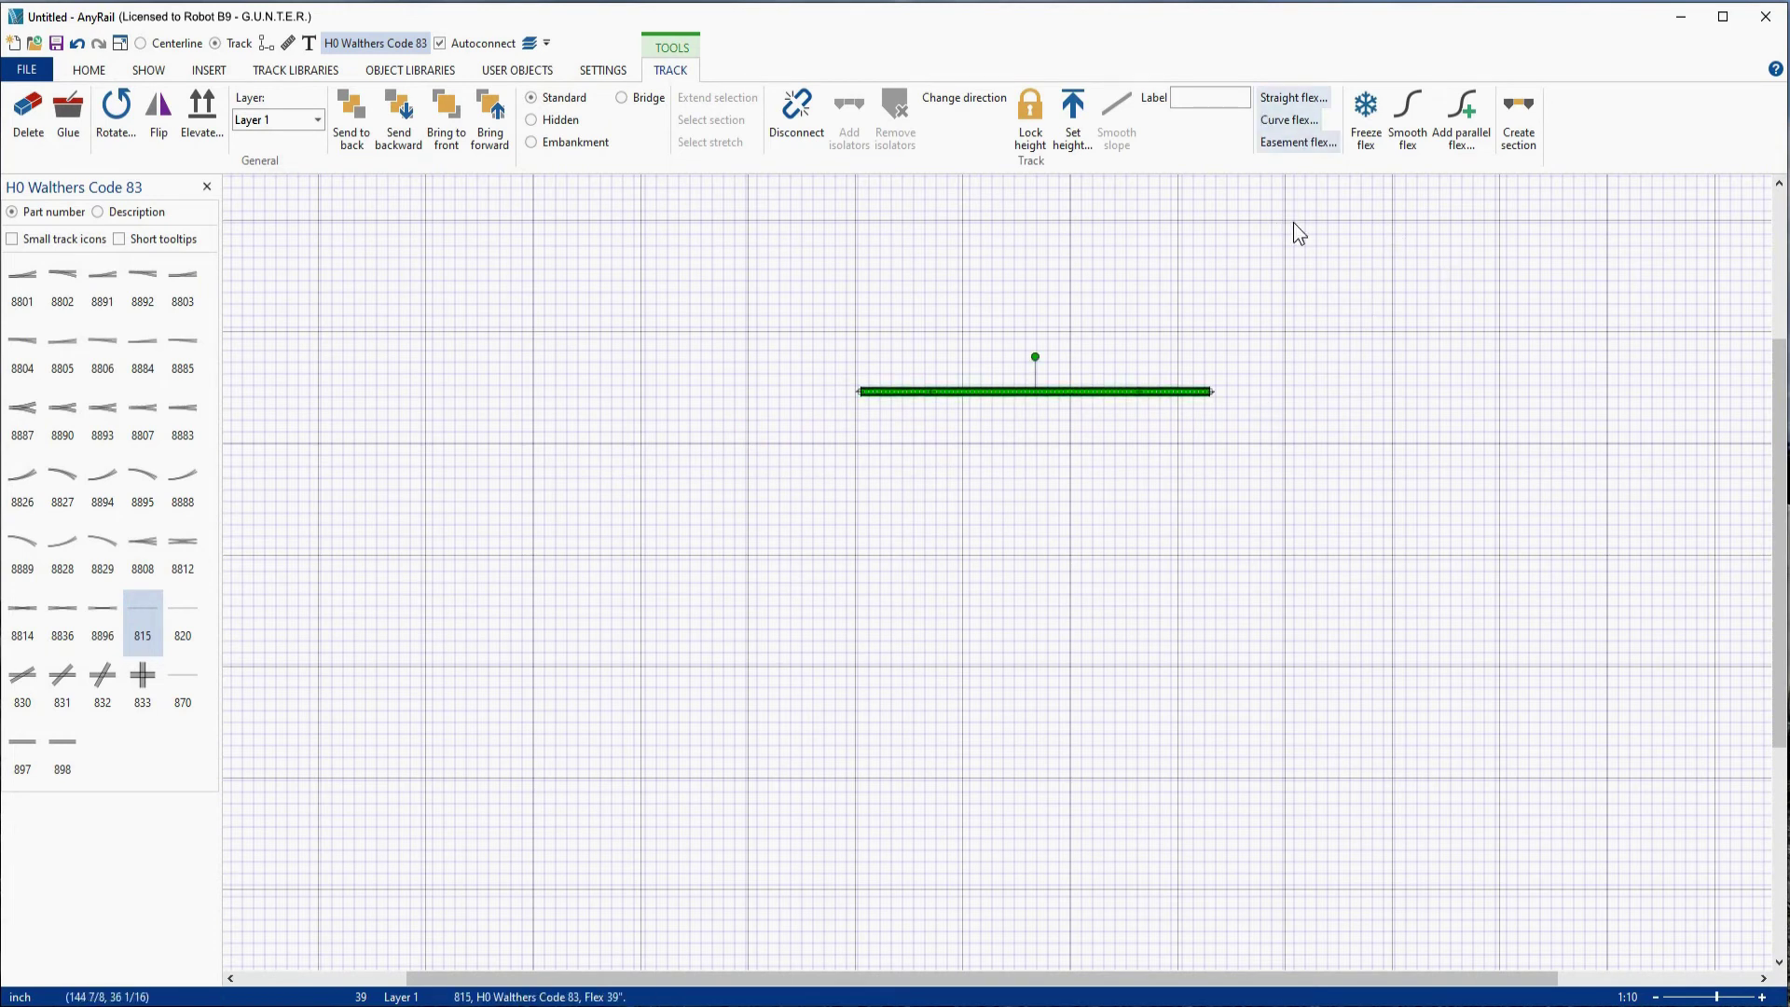
Step: Curve the 815 flex to a 90-degree angle with a 30-inch radius and move it up and to the right
right_click(1283, 130)
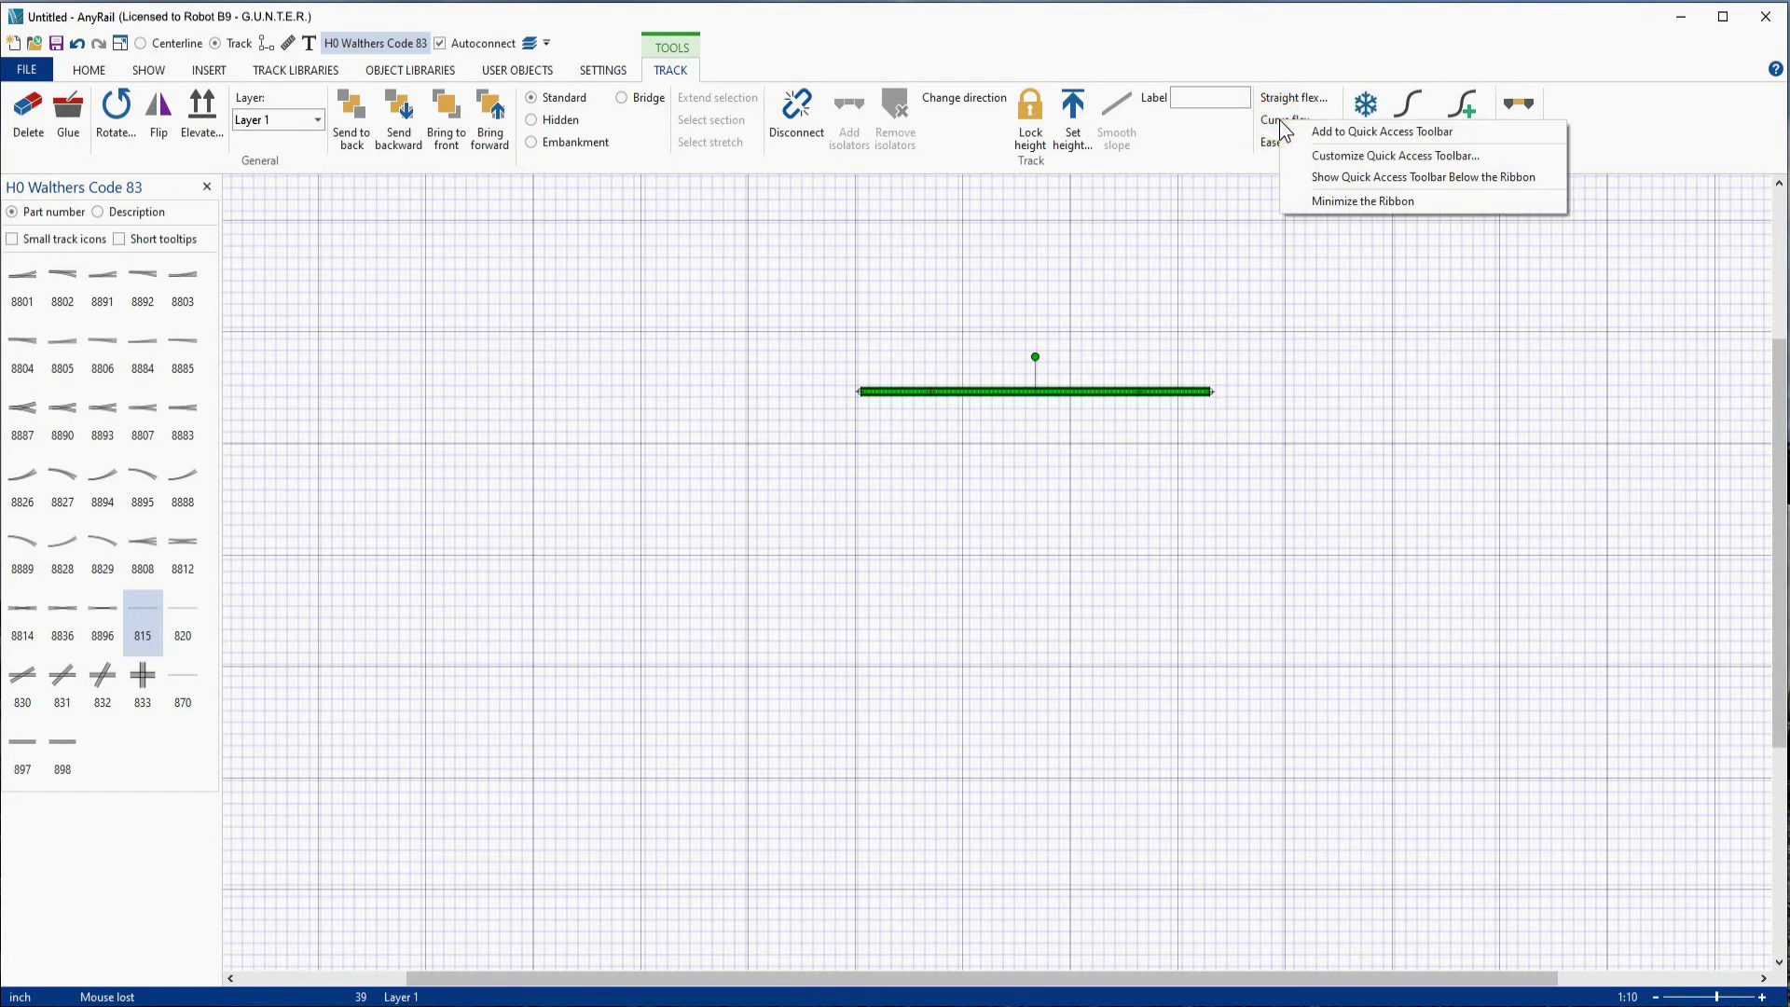
left_click(1285, 121)
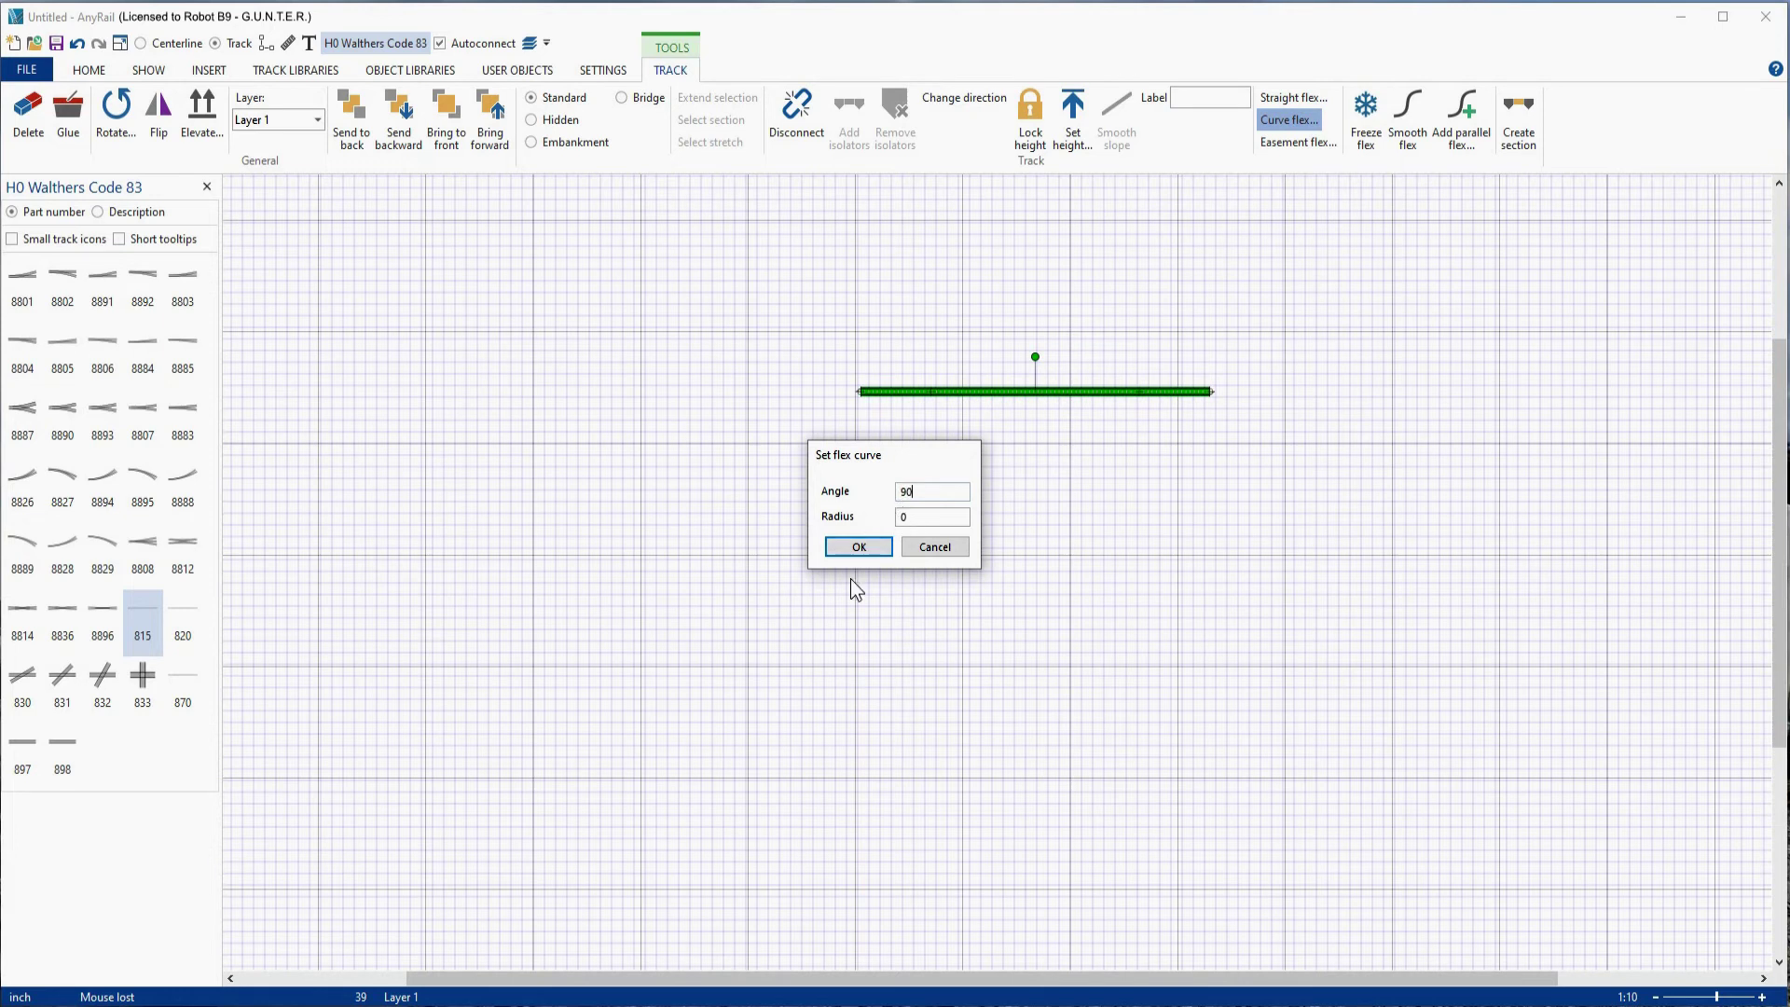
double_click(914, 518)
type("30")
left_click(859, 547)
left_click_drag(1042, 477, 1242, 303)
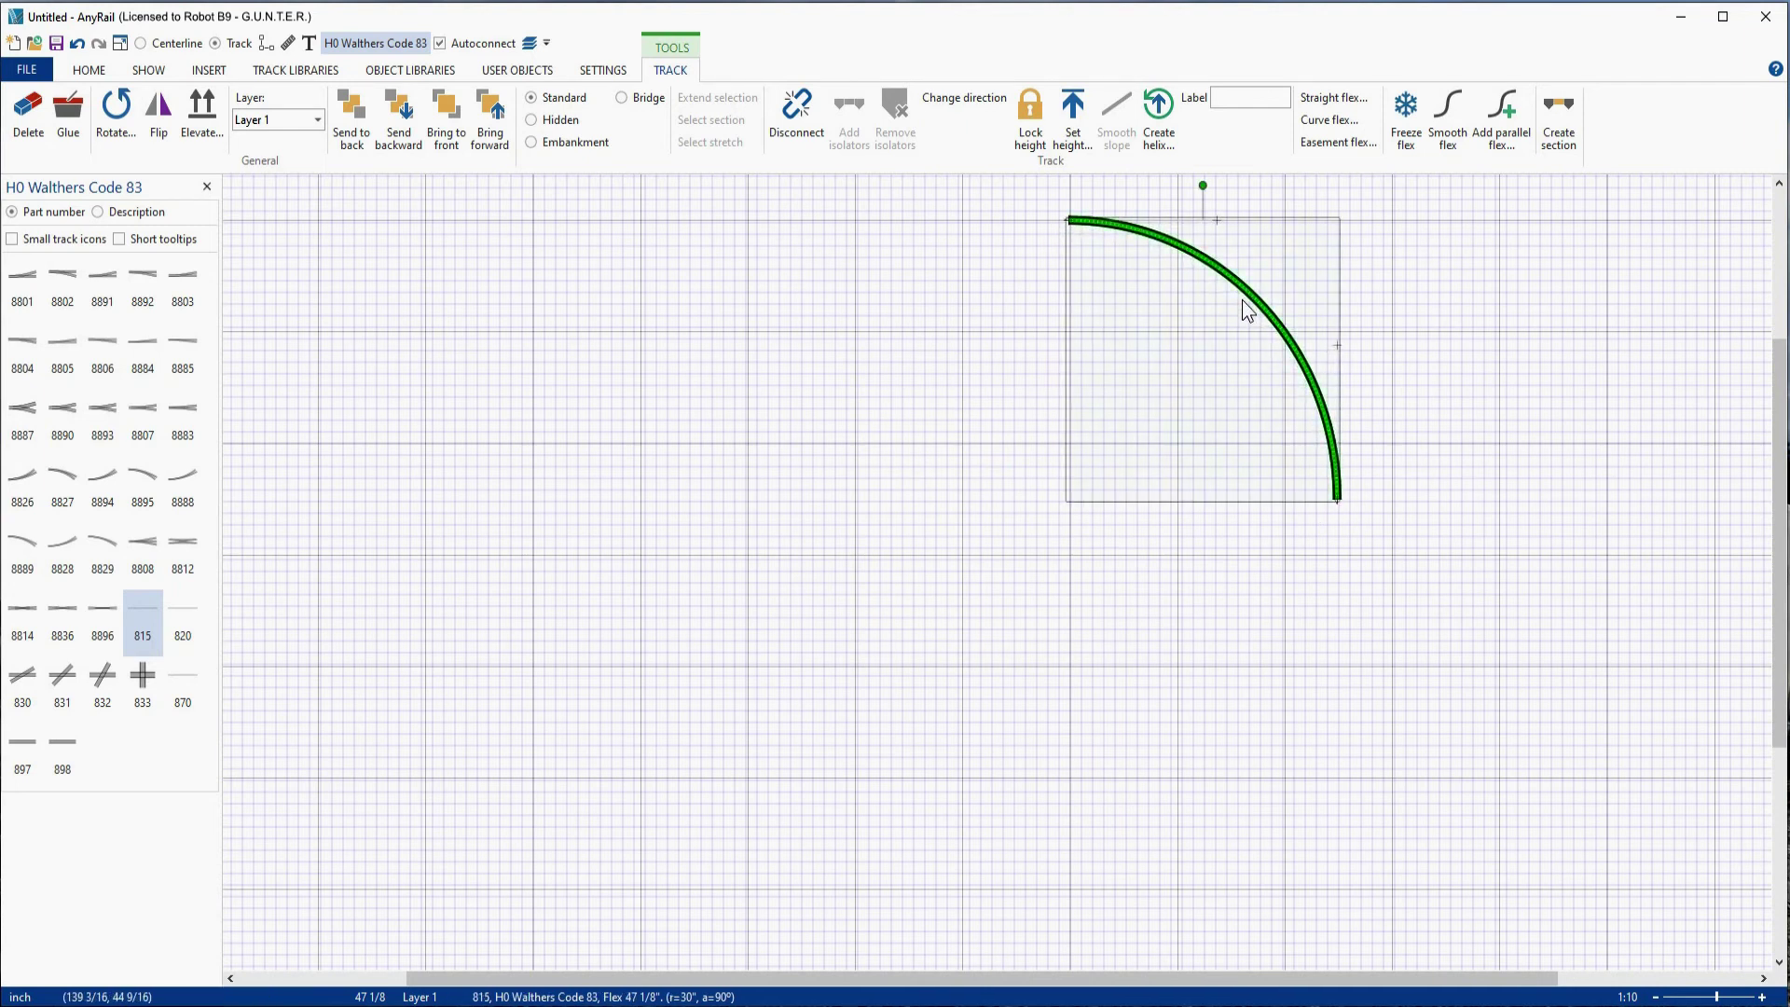
Step: Copy the curved flex and connect the duplicate to its lower end to form a semicircle
right_click(1246, 297)
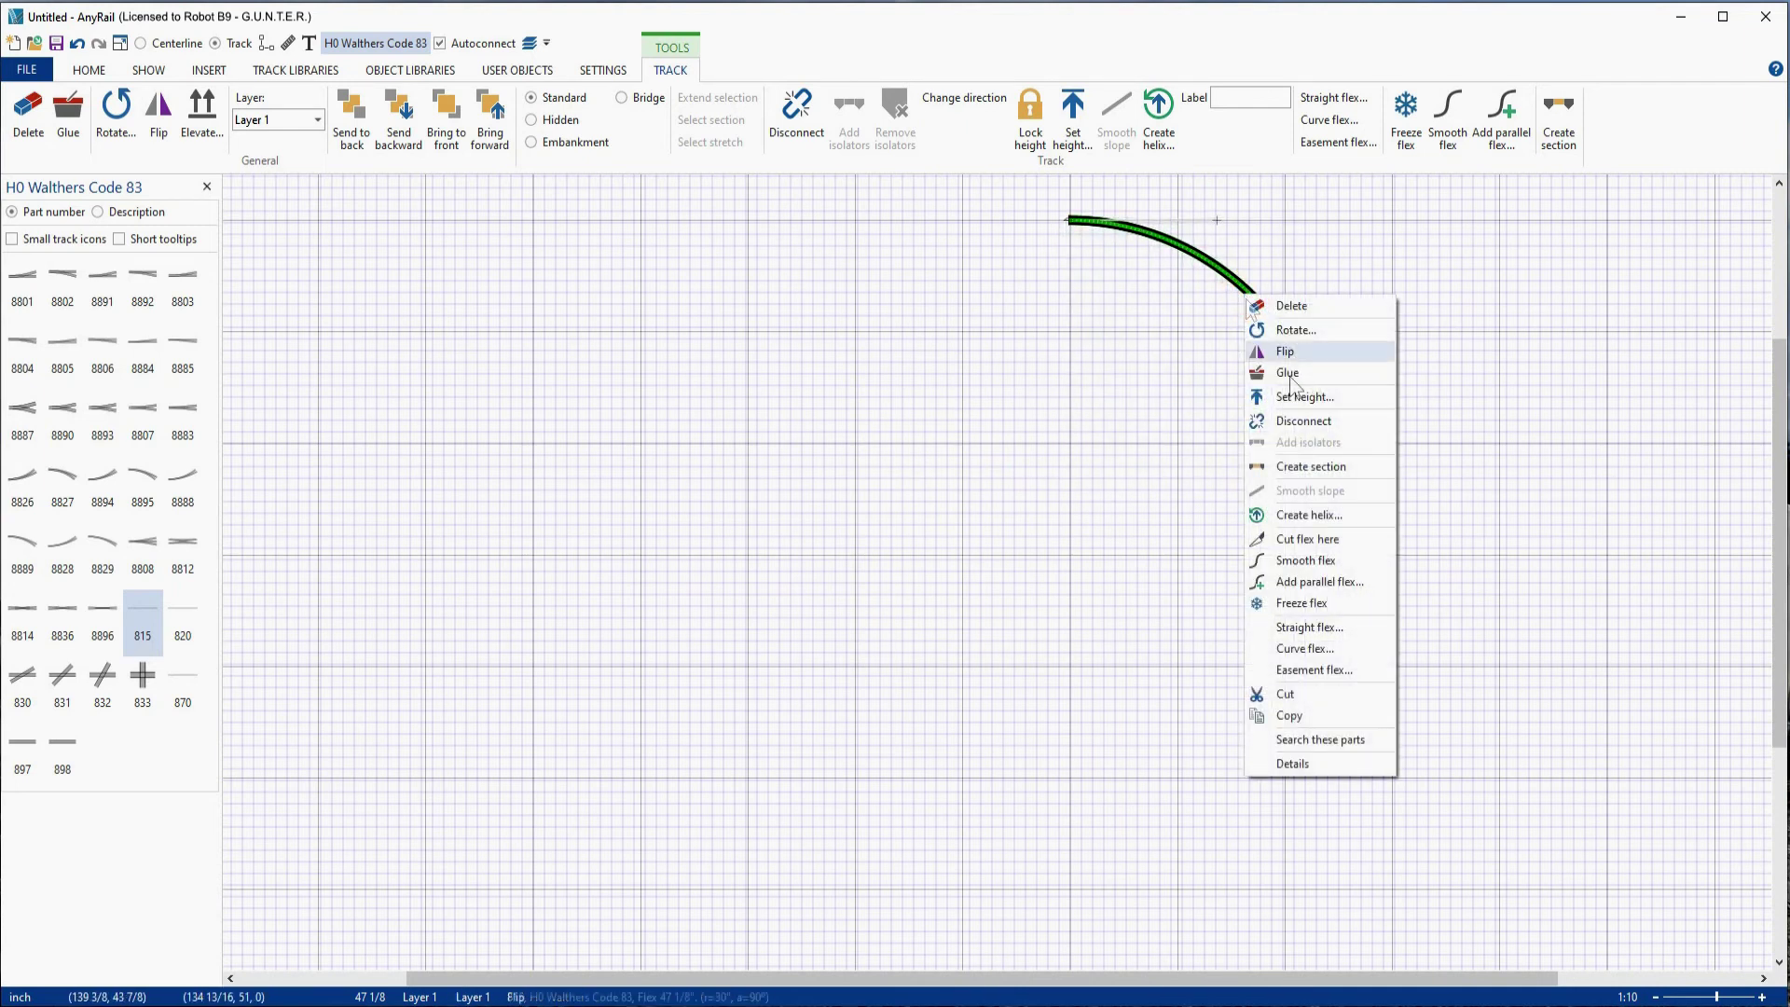
left_click(1290, 716)
left_click(1090, 468)
right_click(1090, 468)
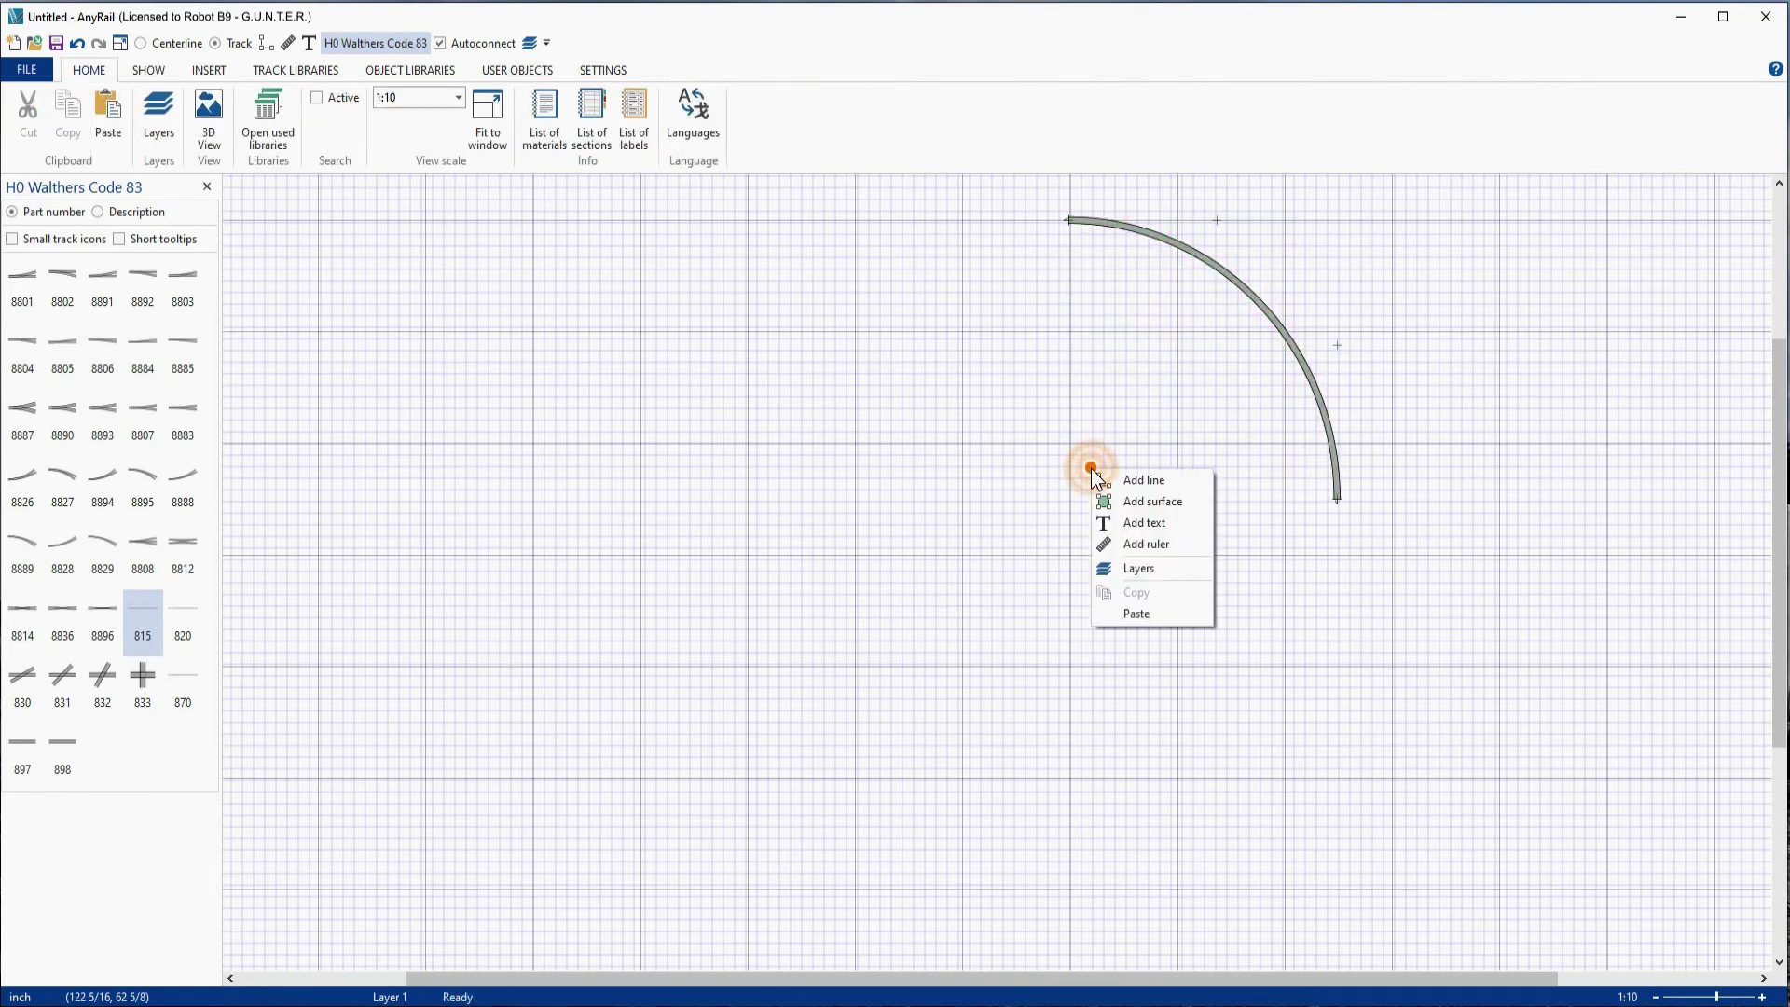
left_click(1131, 612)
left_click_drag(1066, 459, 1501, 563)
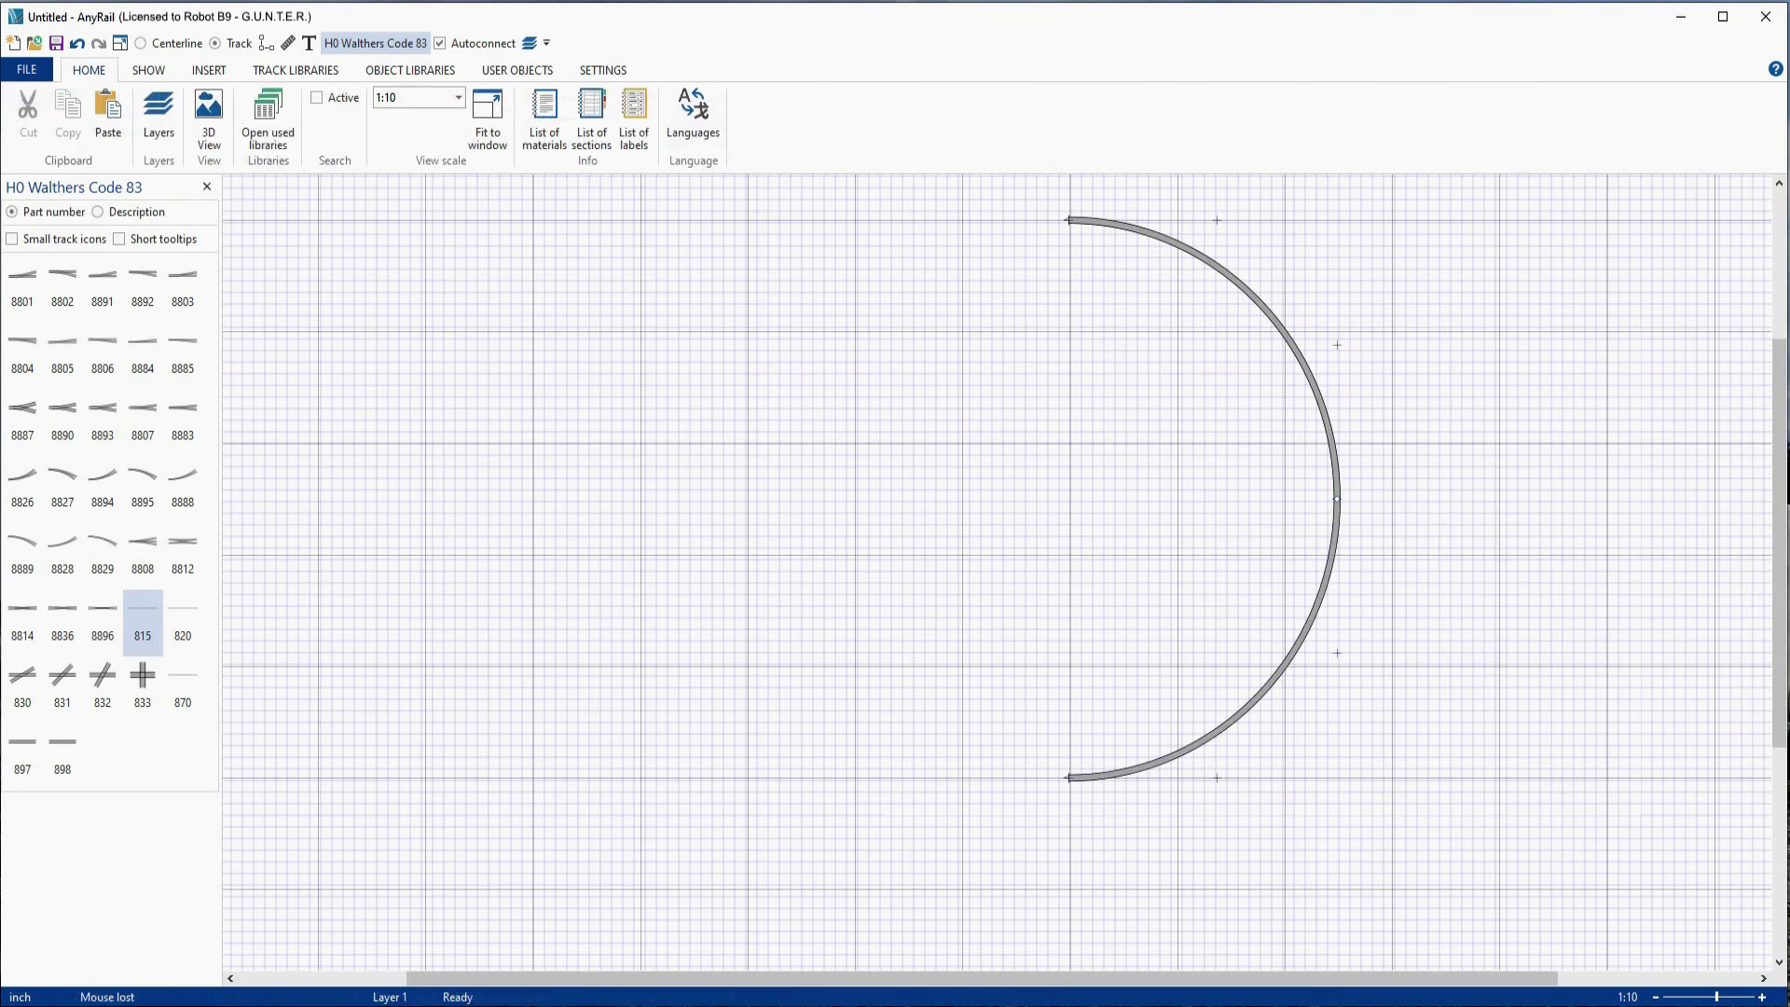
Step: Add a straight 815 flex and place it to the left of and slightly below the semicircle's lower end
left_click(142, 617)
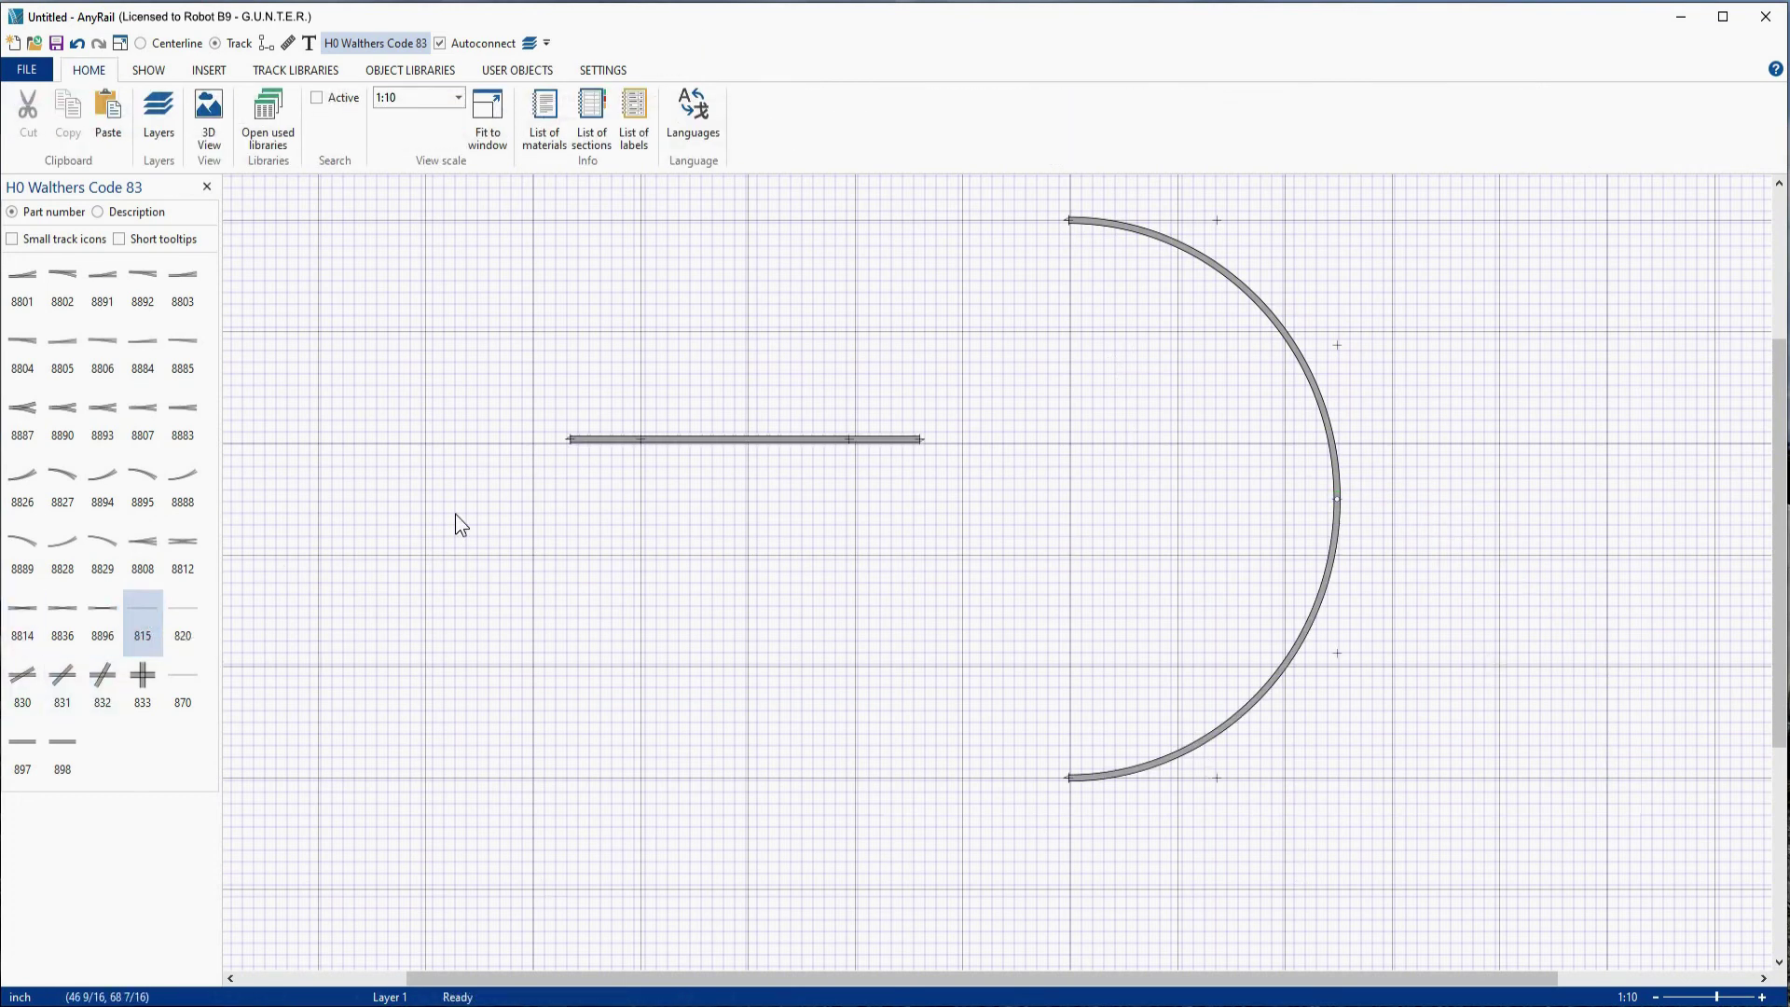
left_click_drag(697, 444, 735, 784)
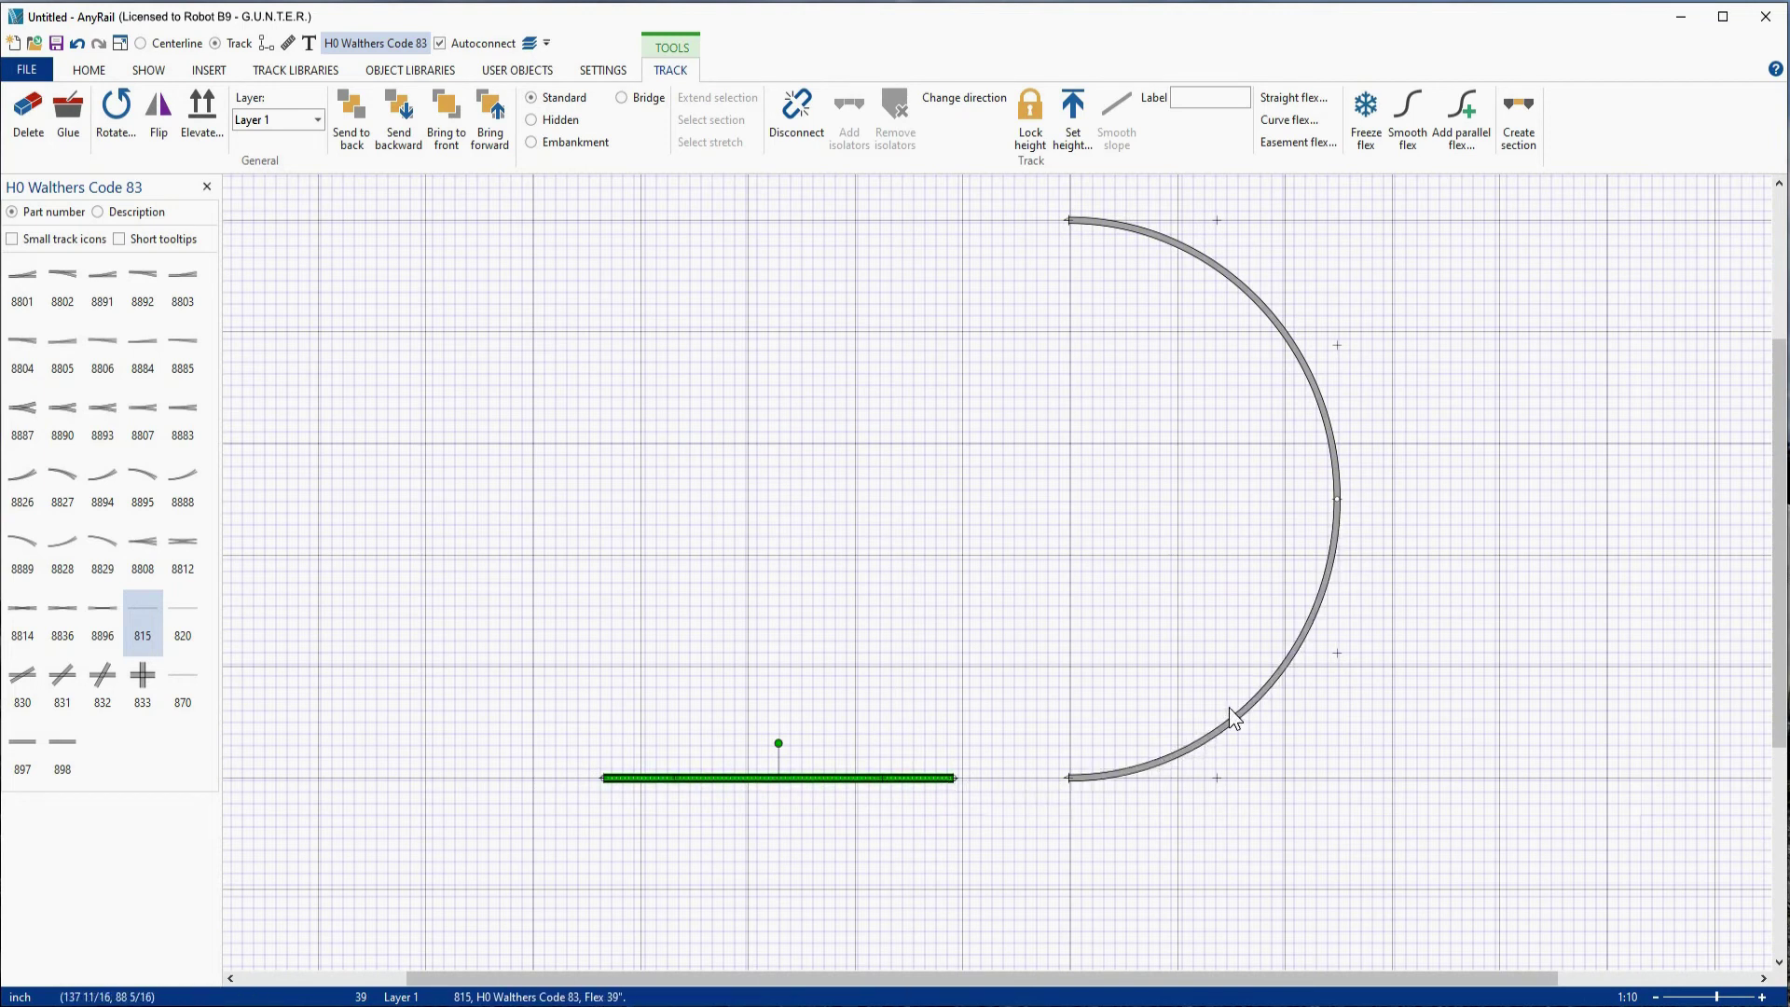
key("Escape")
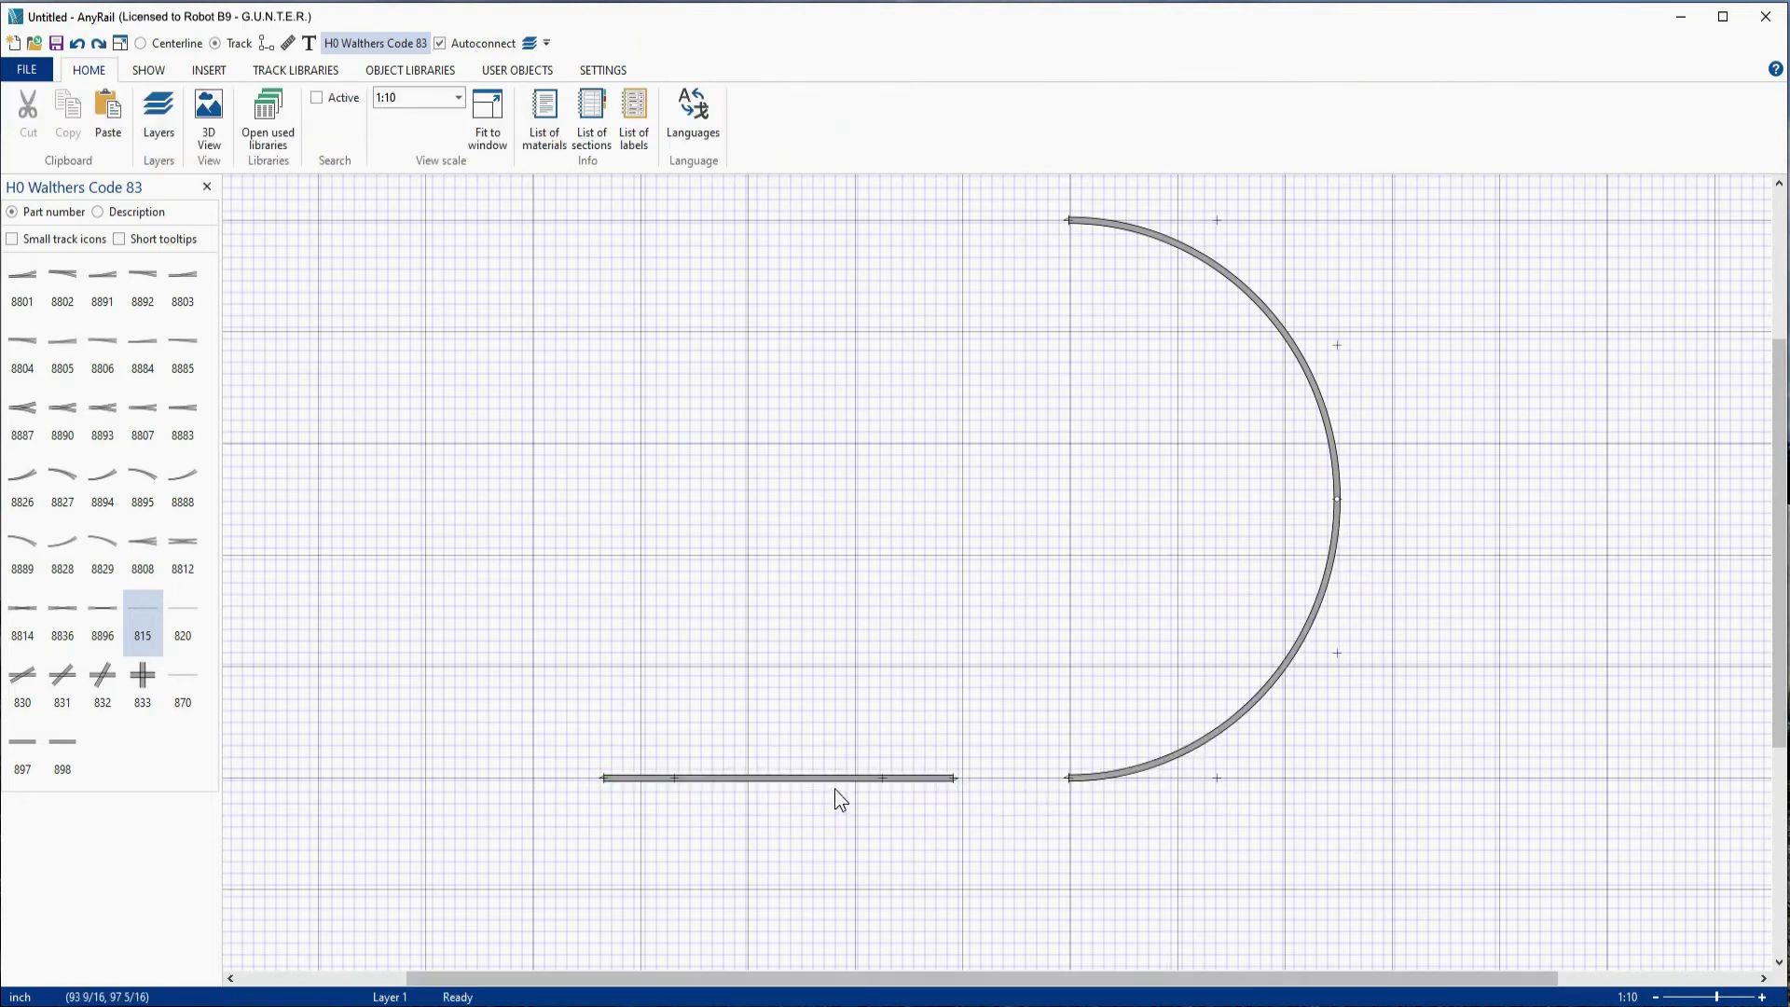
left_click_drag(837, 780, 846, 793)
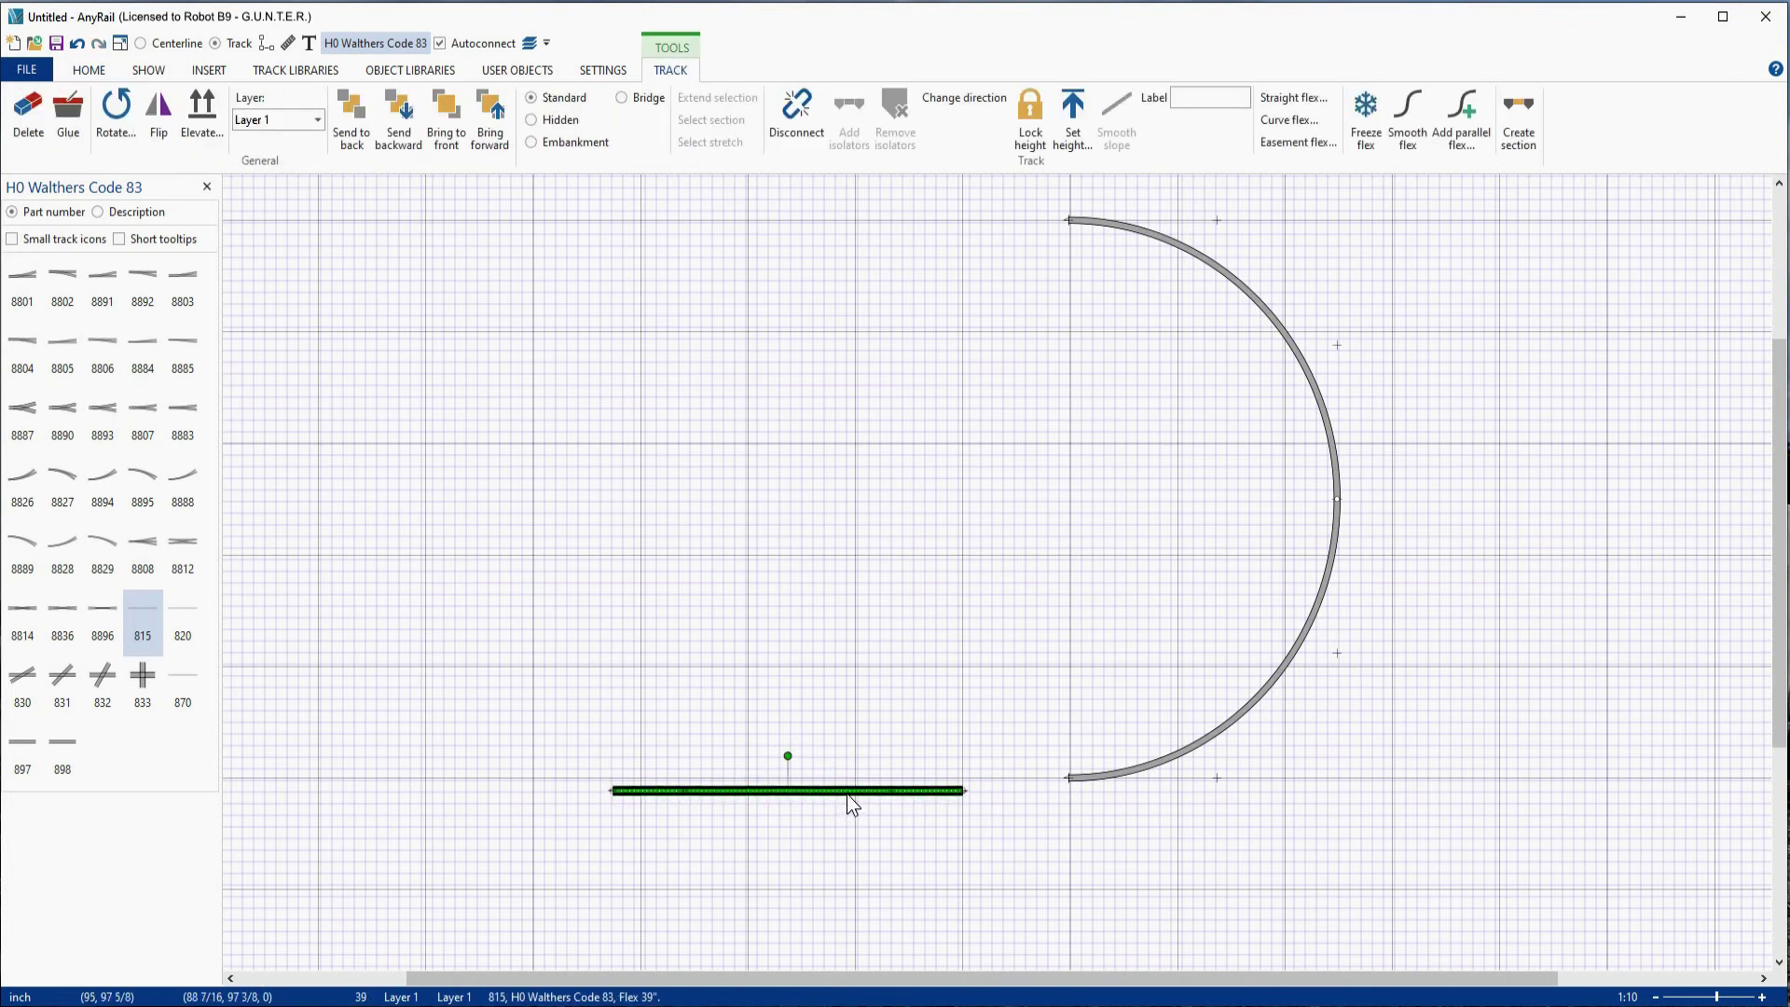
Step: Cut the semicircle's lower curved flex a short way before its lower open end
right_click(1207, 749)
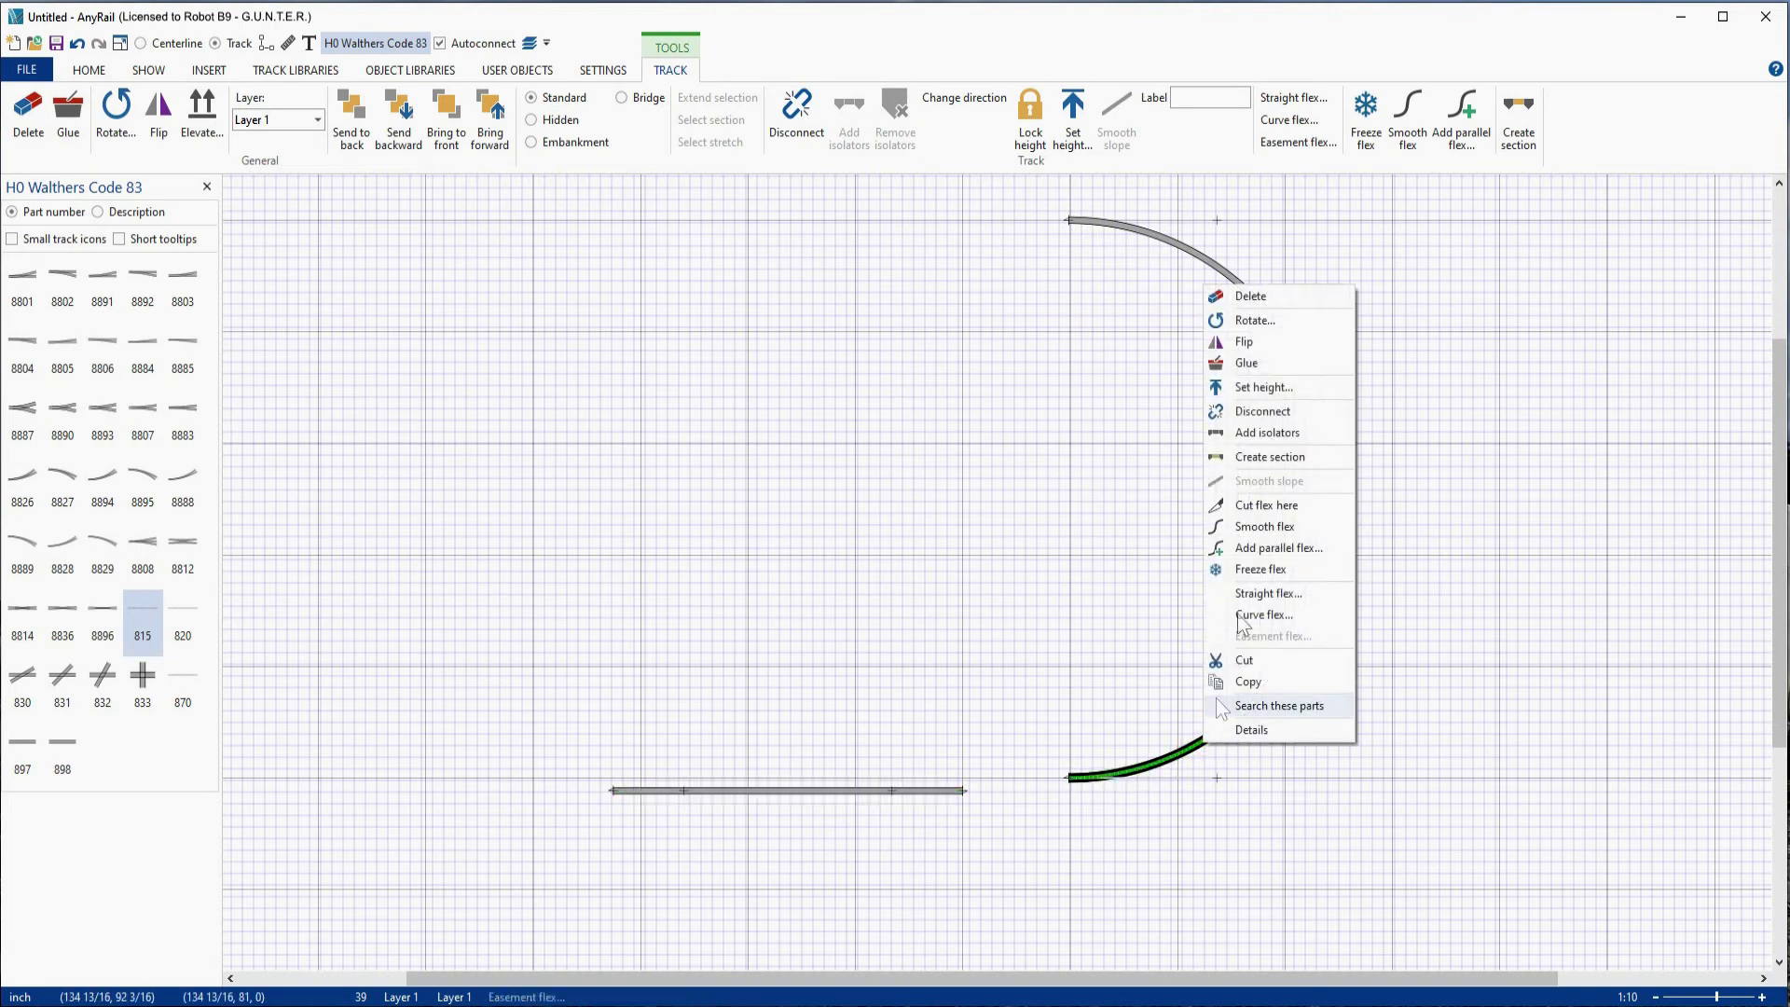
left_click(1252, 504)
Step: Try connecting the short cut piece to the straight flex and smoothing it, and undo the connection and smoothing
left_click_drag(1069, 774, 963, 792)
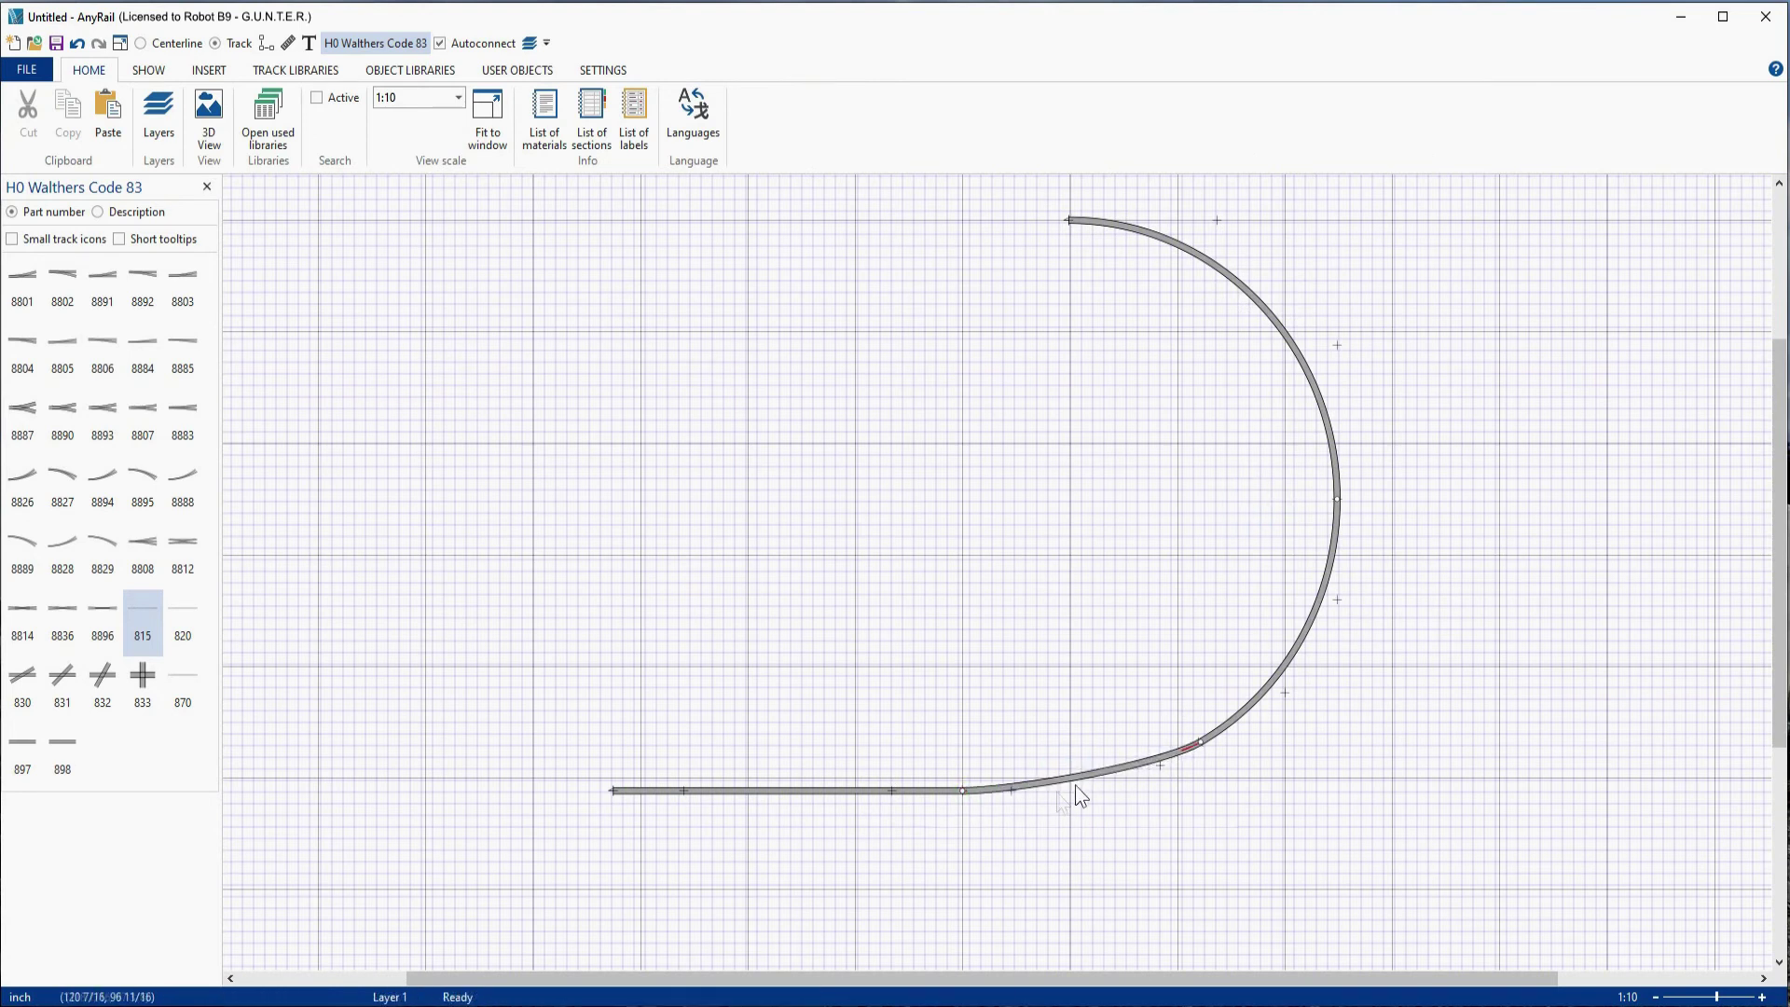
left_click(1080, 778)
left_click(1411, 138)
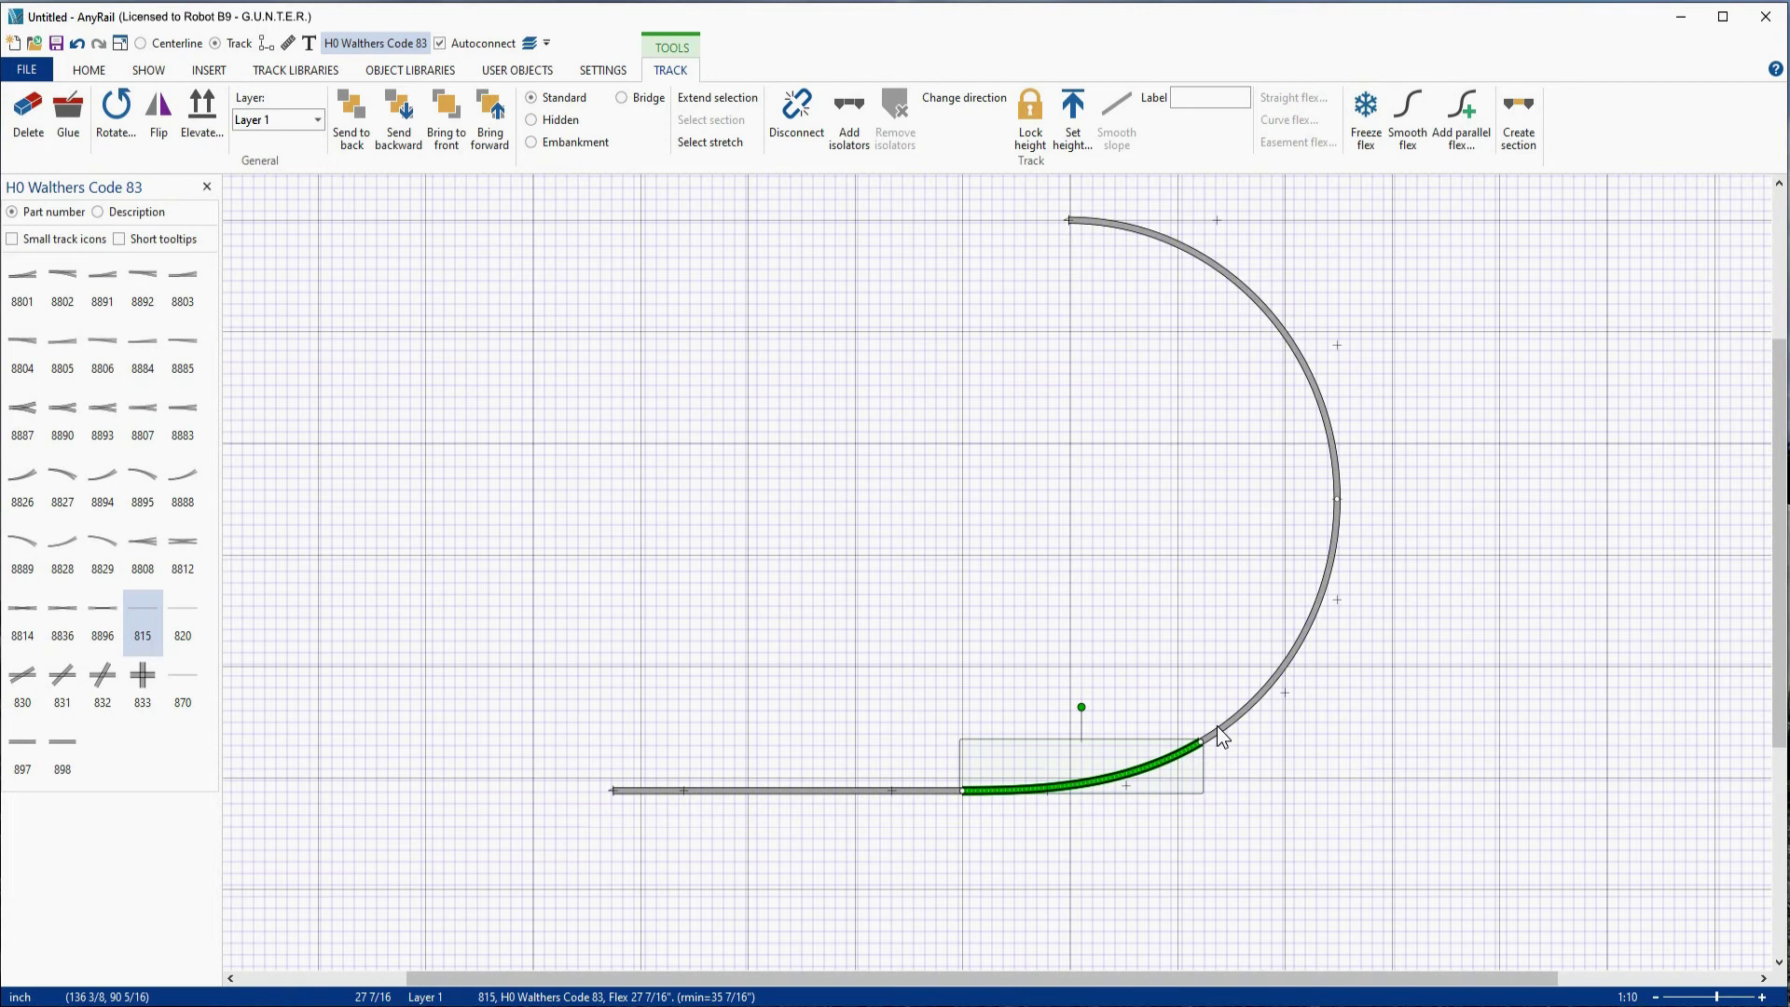
key("ctrl+z")
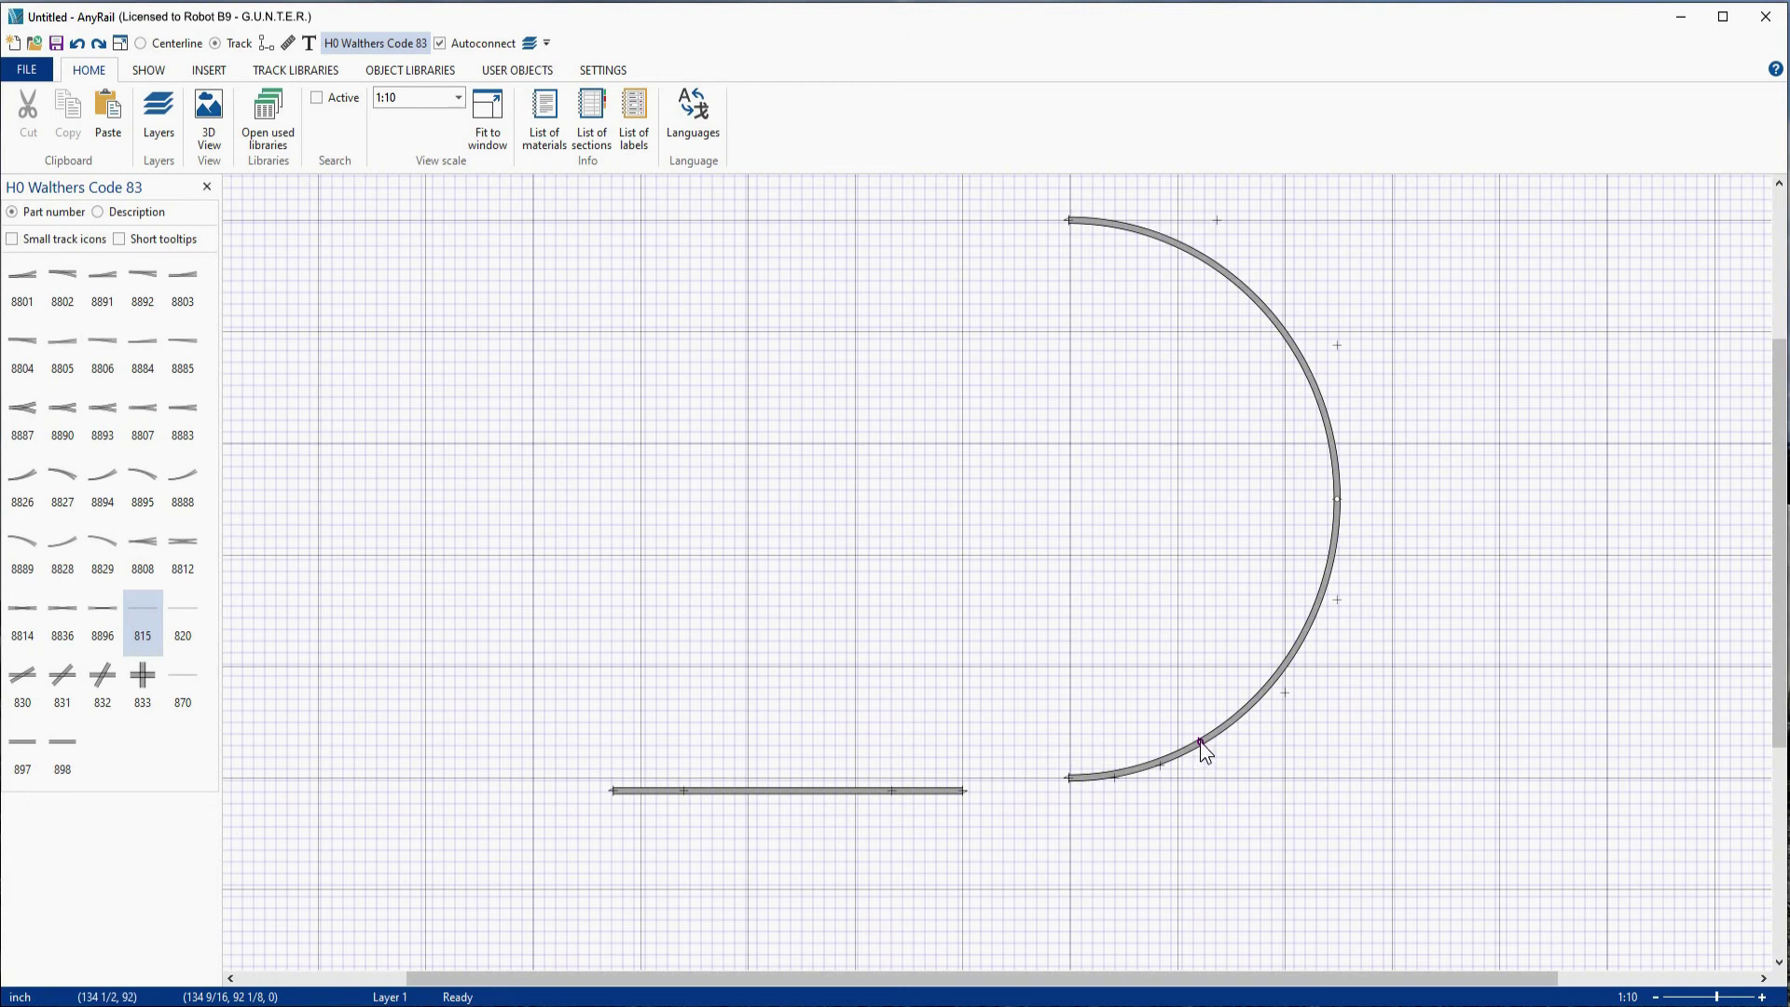
Step: Check the angle at the joint where the semicircle was cut, and subtract 90 from 119.43 in Calculator
left_click(1200, 742)
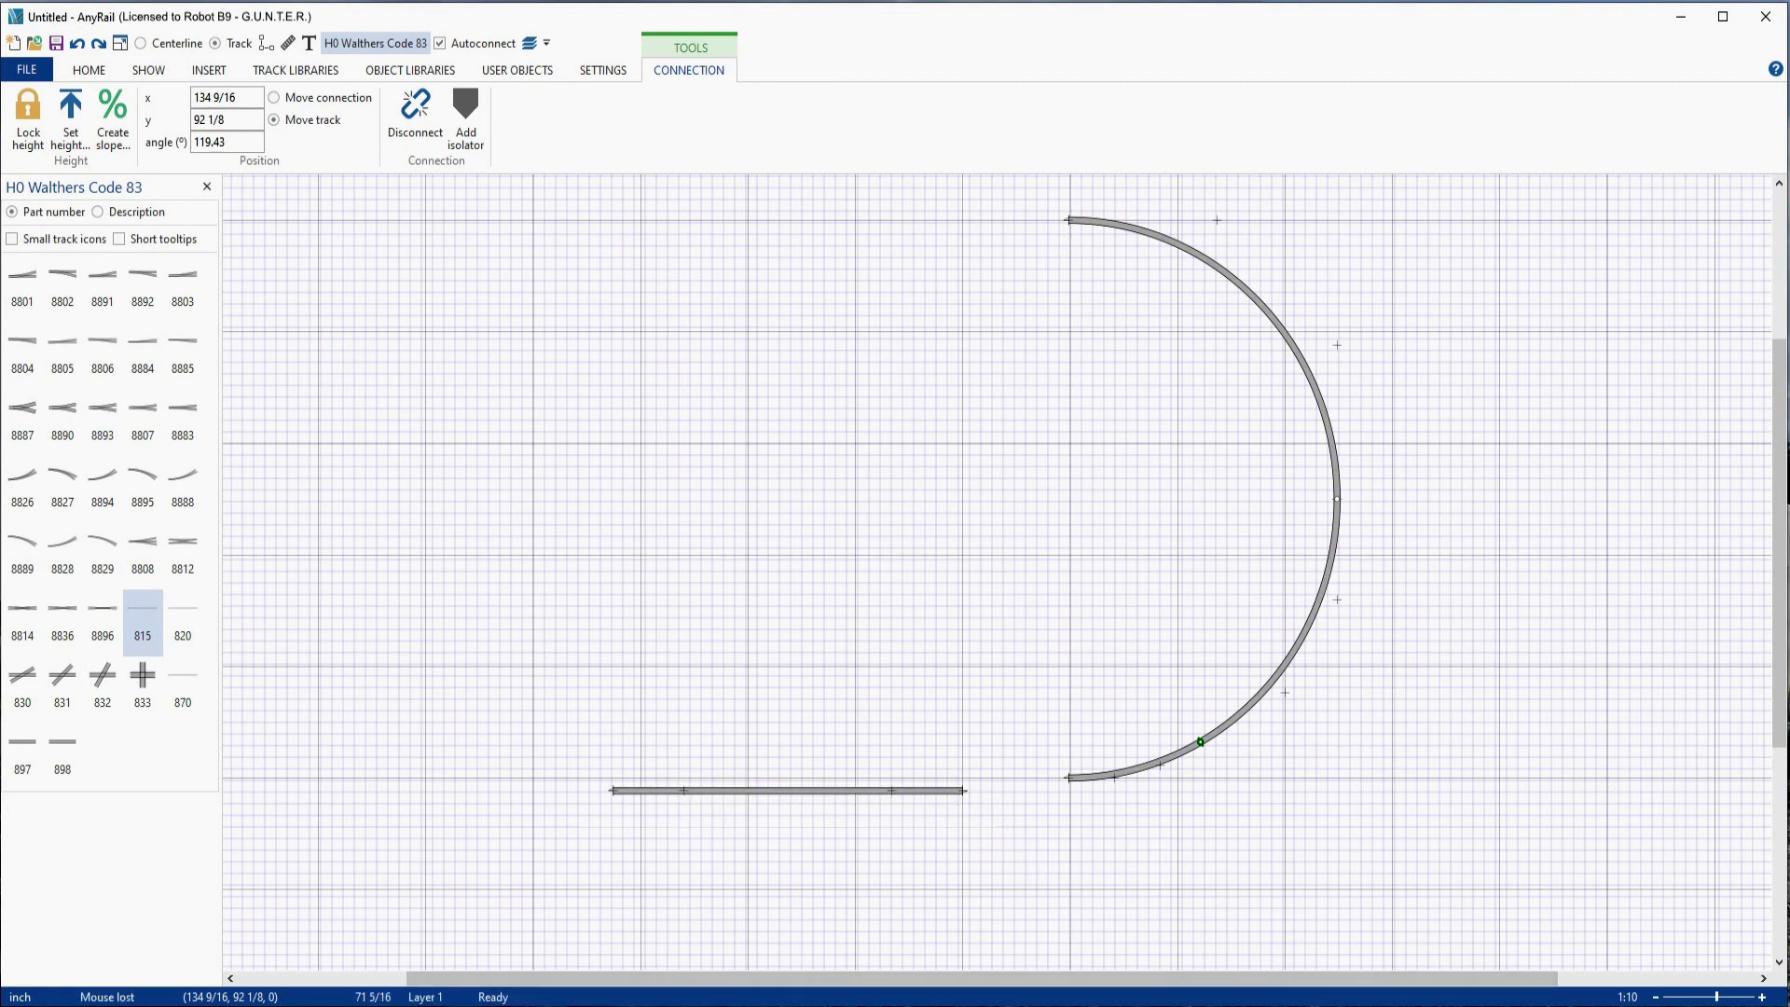
left_click_drag(1789, 65, 1199, 71)
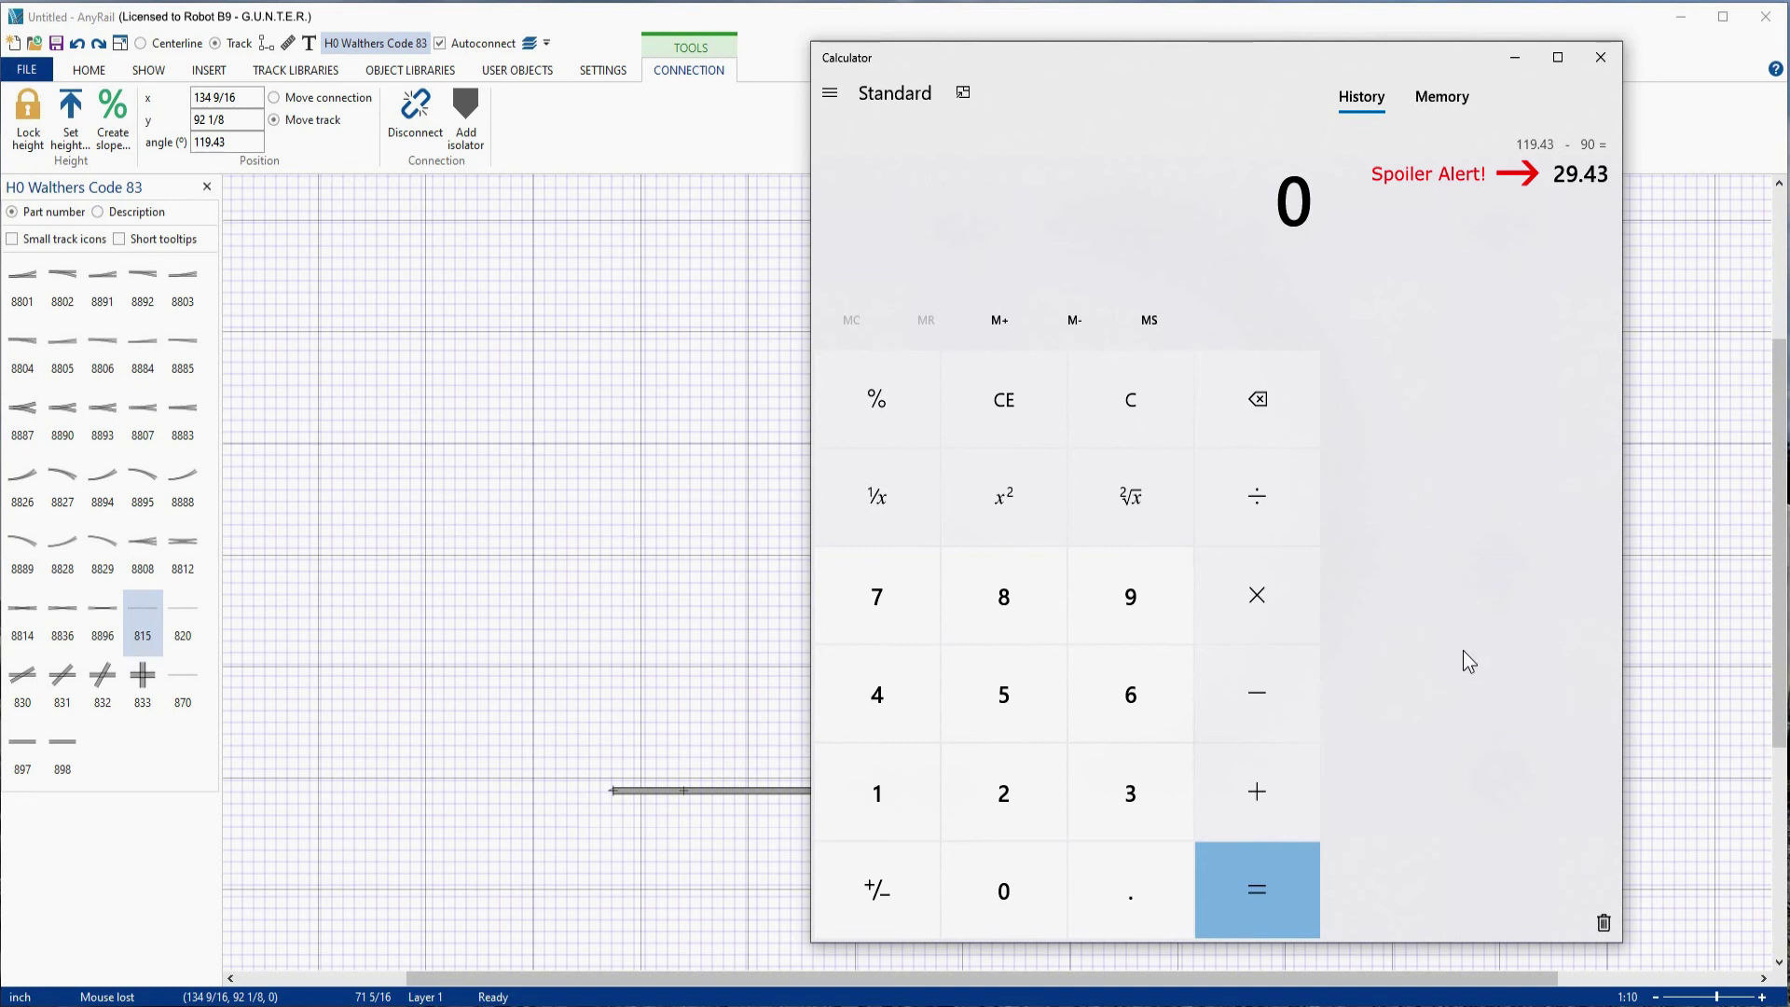
type("119.")
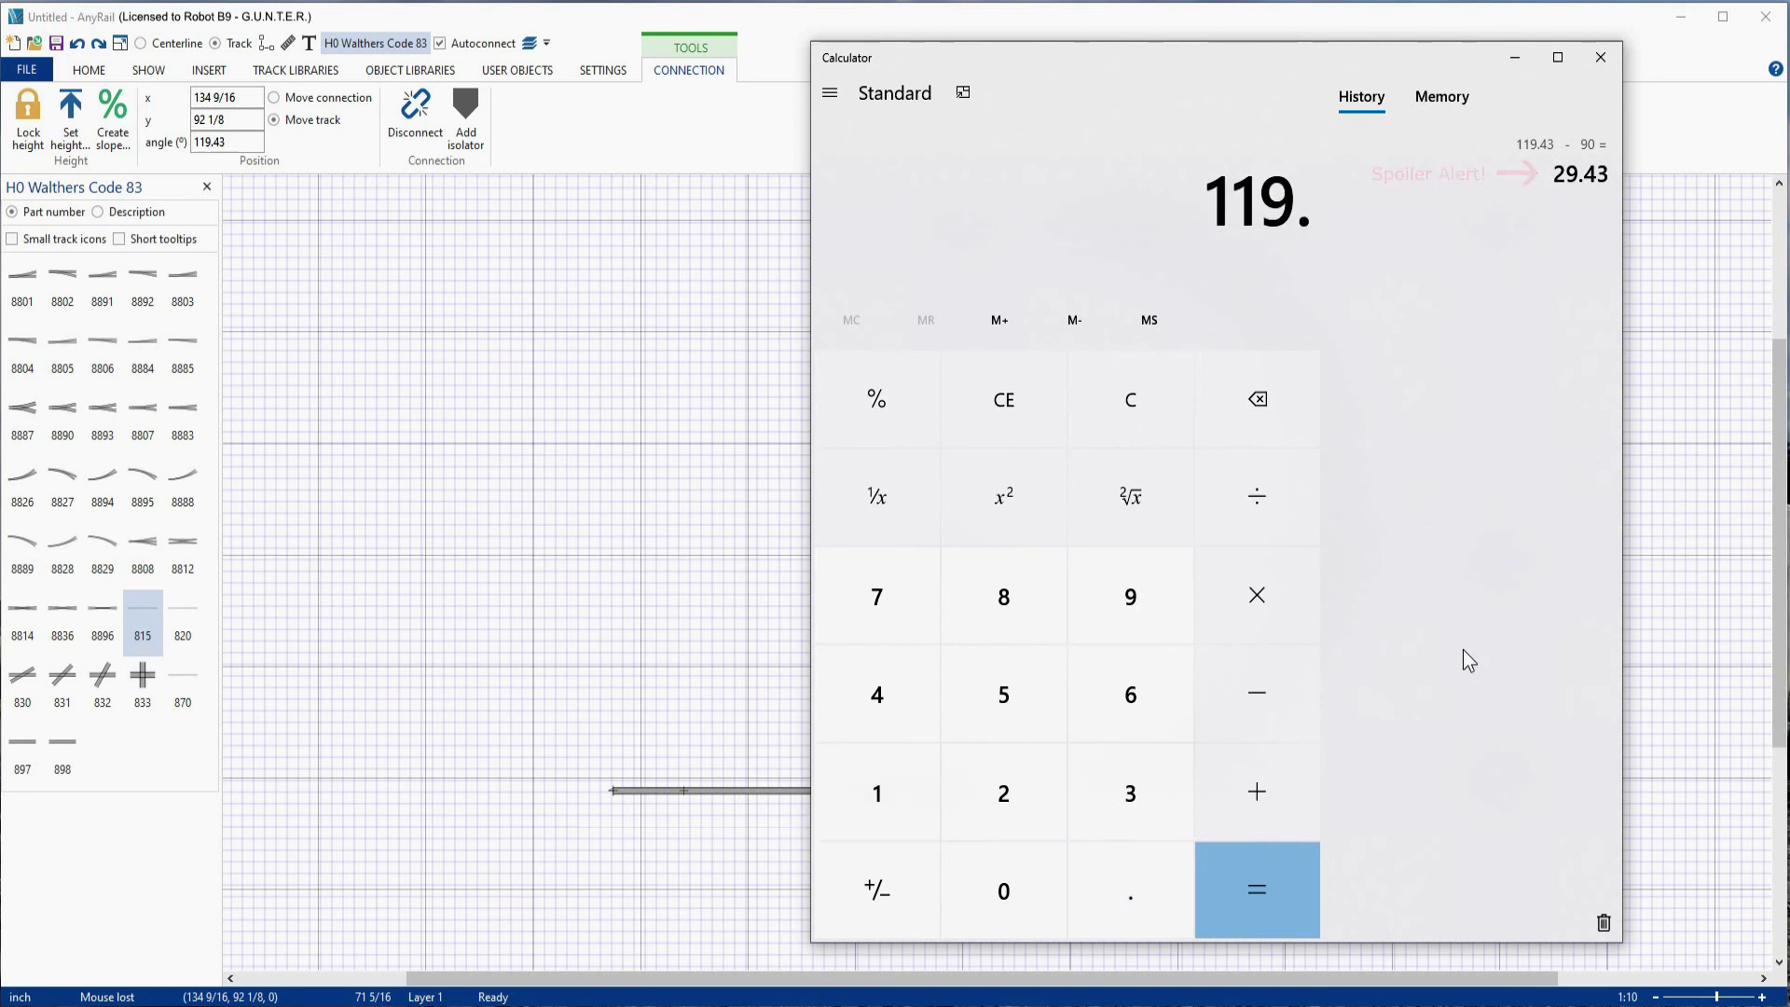
type("43 ")
type("- ")
type("9")
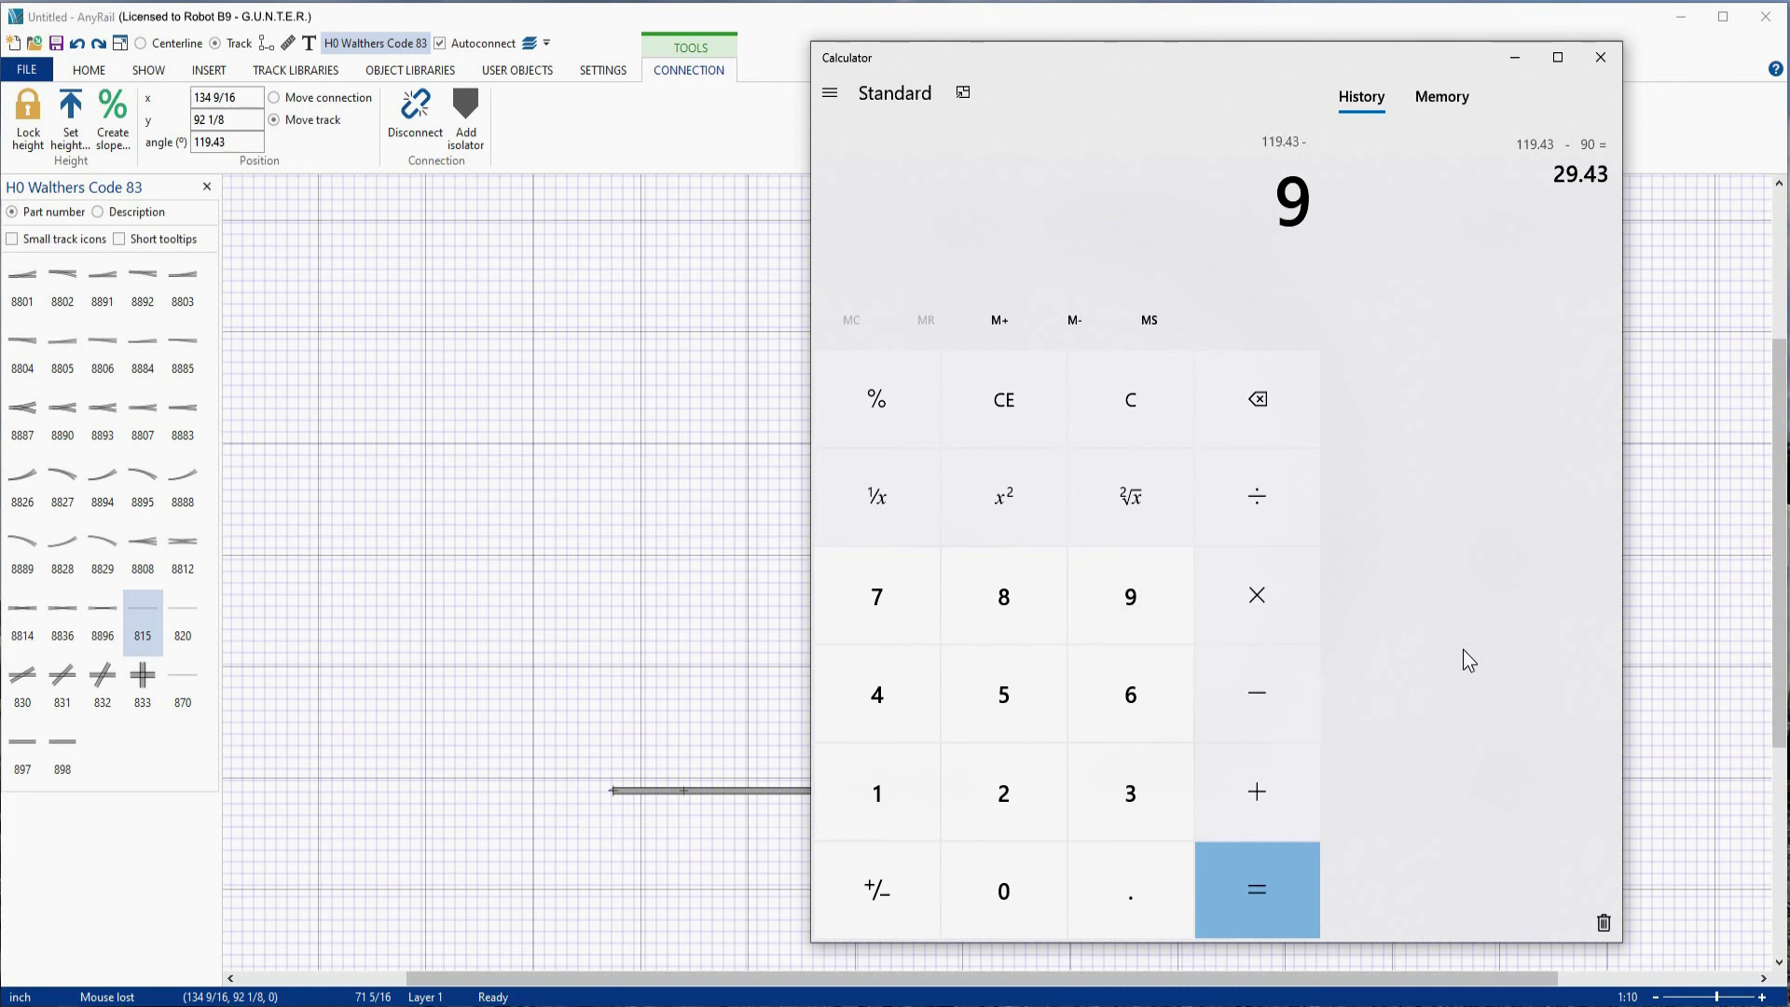
type("0")
key("Return")
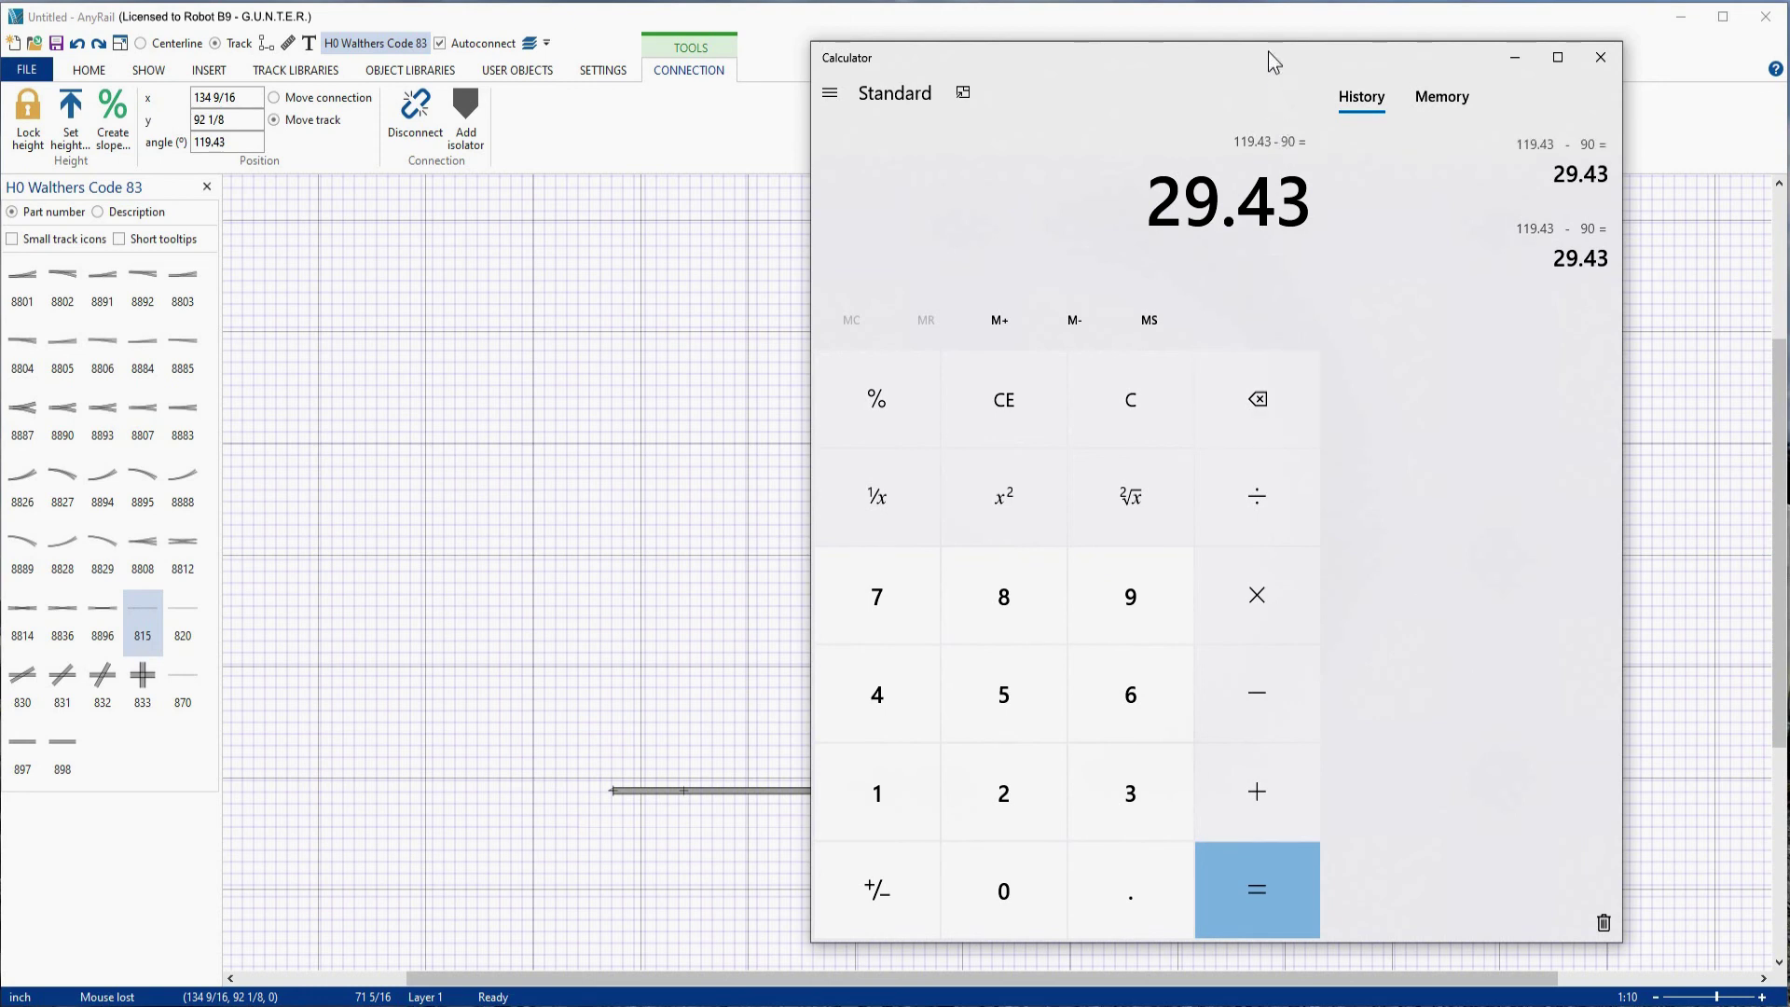
left_click(1132, 400)
left_click_drag(1251, 56, 1256, 60)
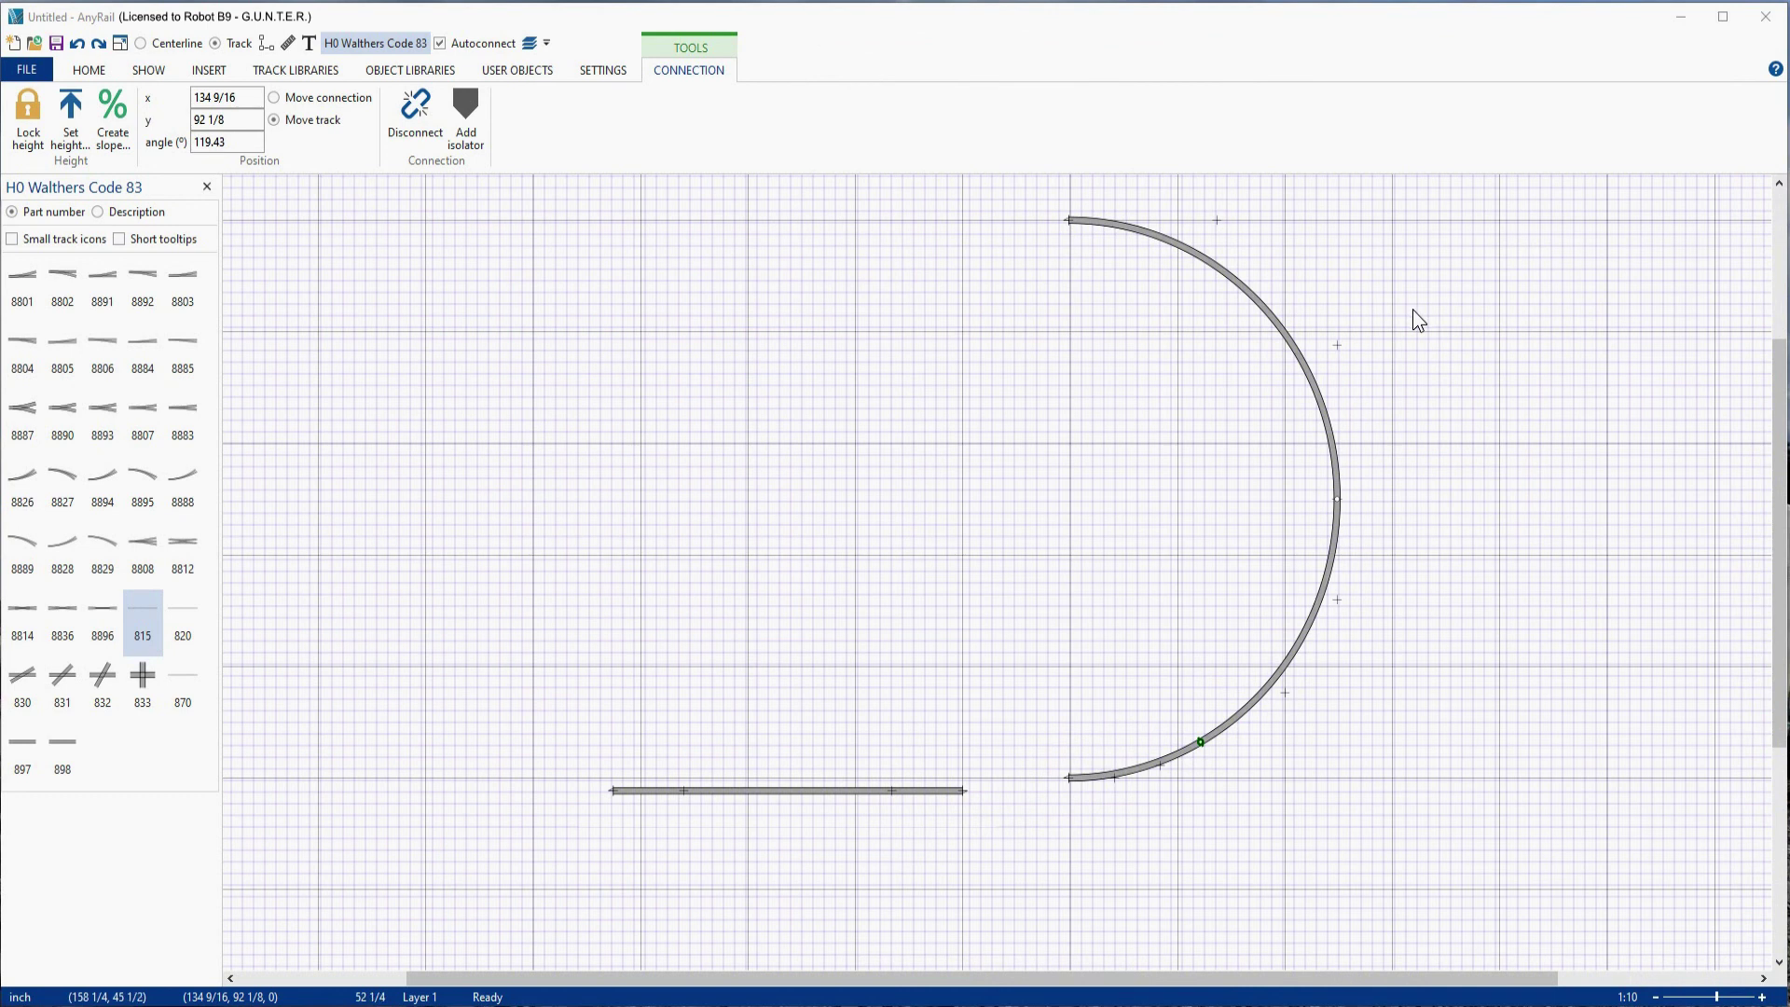
Step: Disconnect the short cut piece from the semicircle and move it into the open area above the straight flex
right_click(1147, 772)
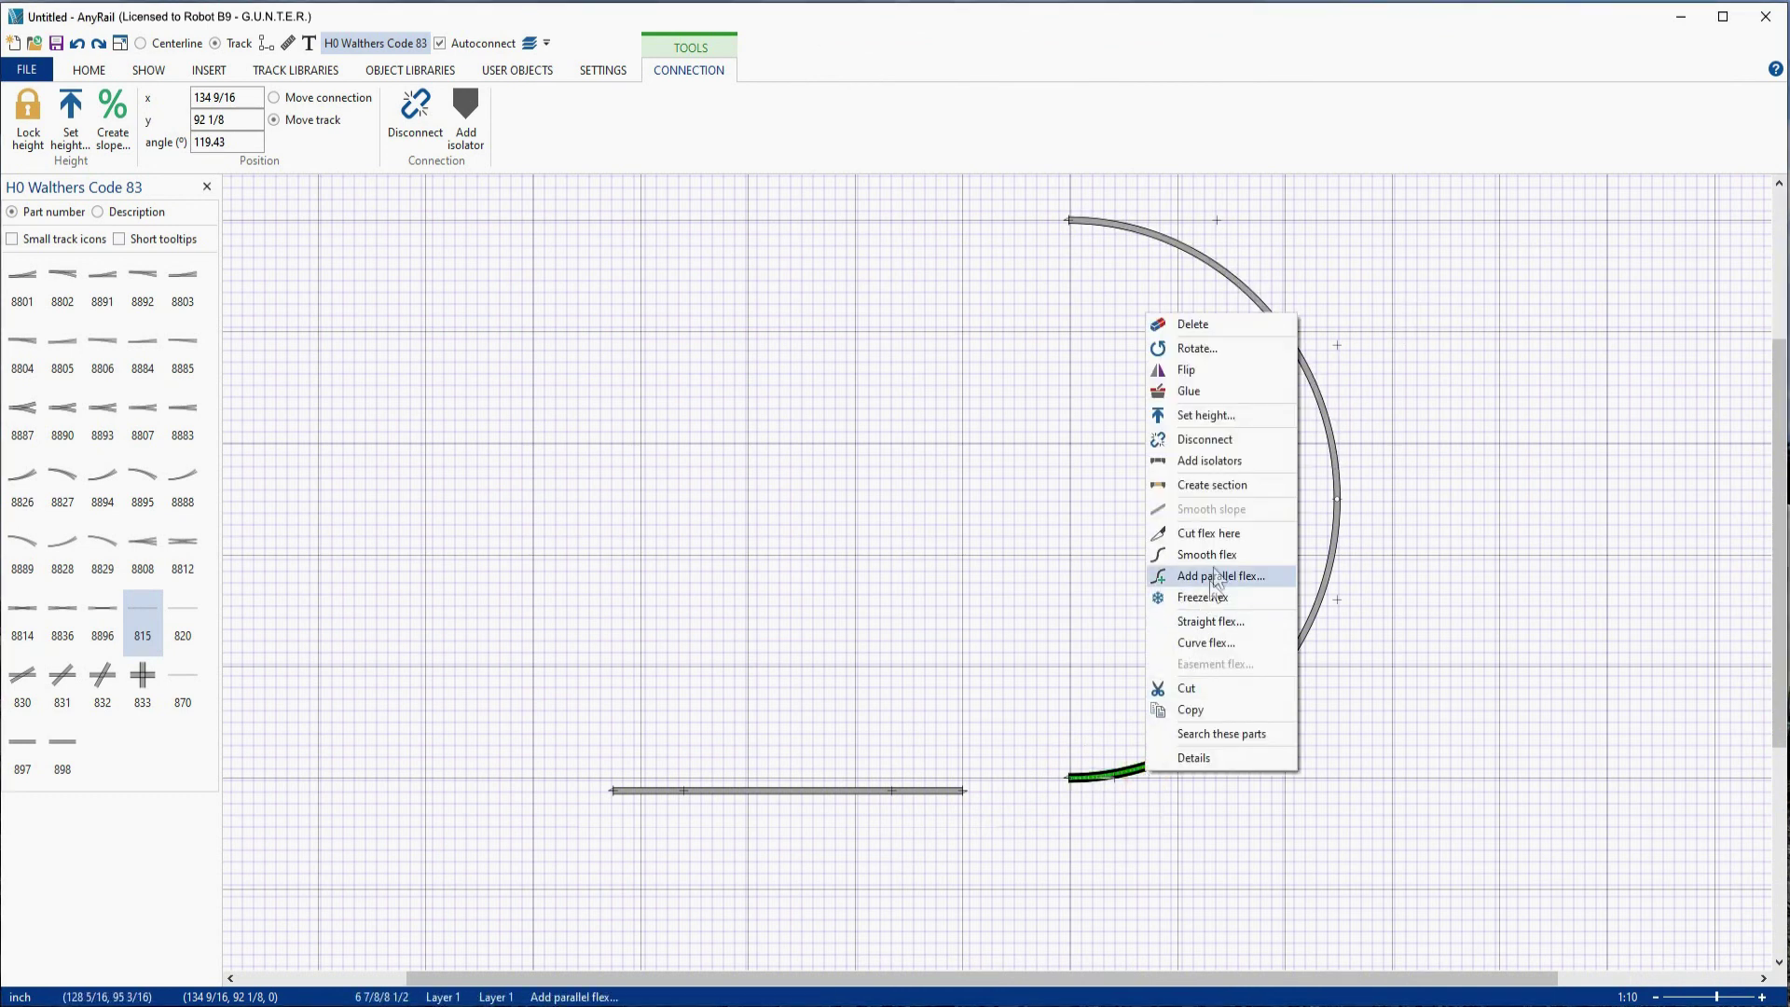
left_click(1205, 444)
left_click_drag(1139, 769, 925, 574)
Step: Turn the detached short flex into an easement with an angle of 29.43 and a radius of 42
right_click(925, 574)
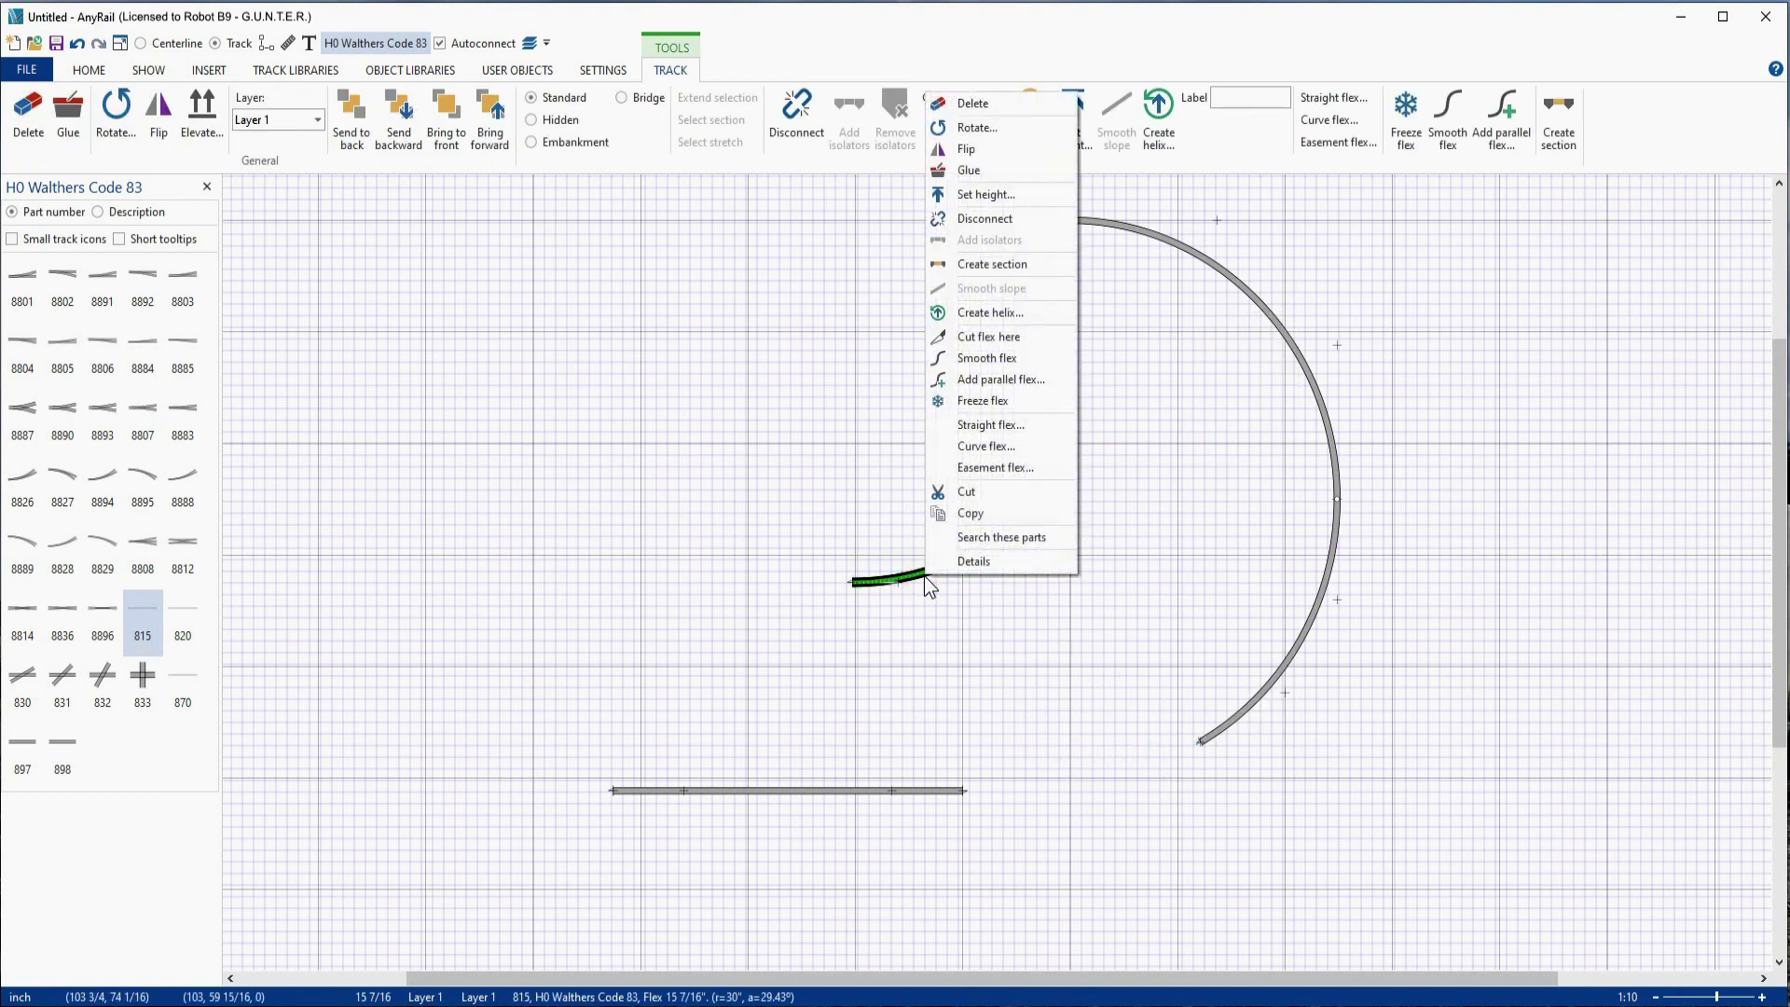
left_click(999, 468)
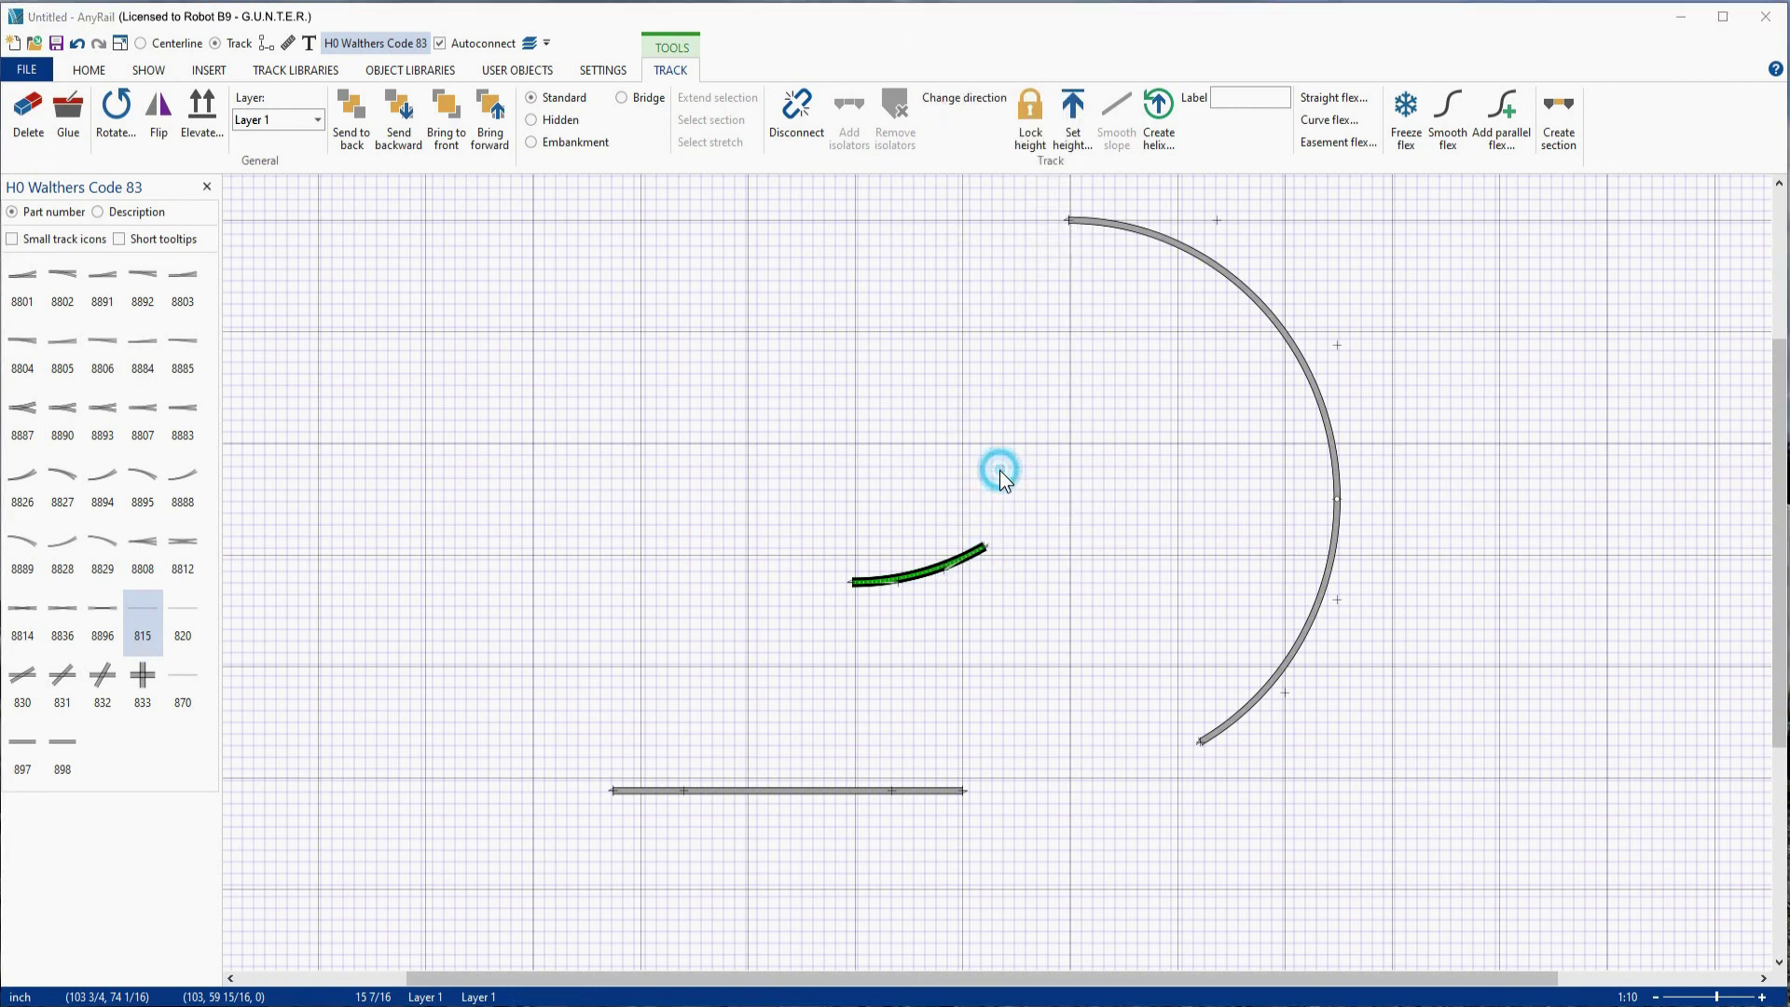
key("BackSpace")
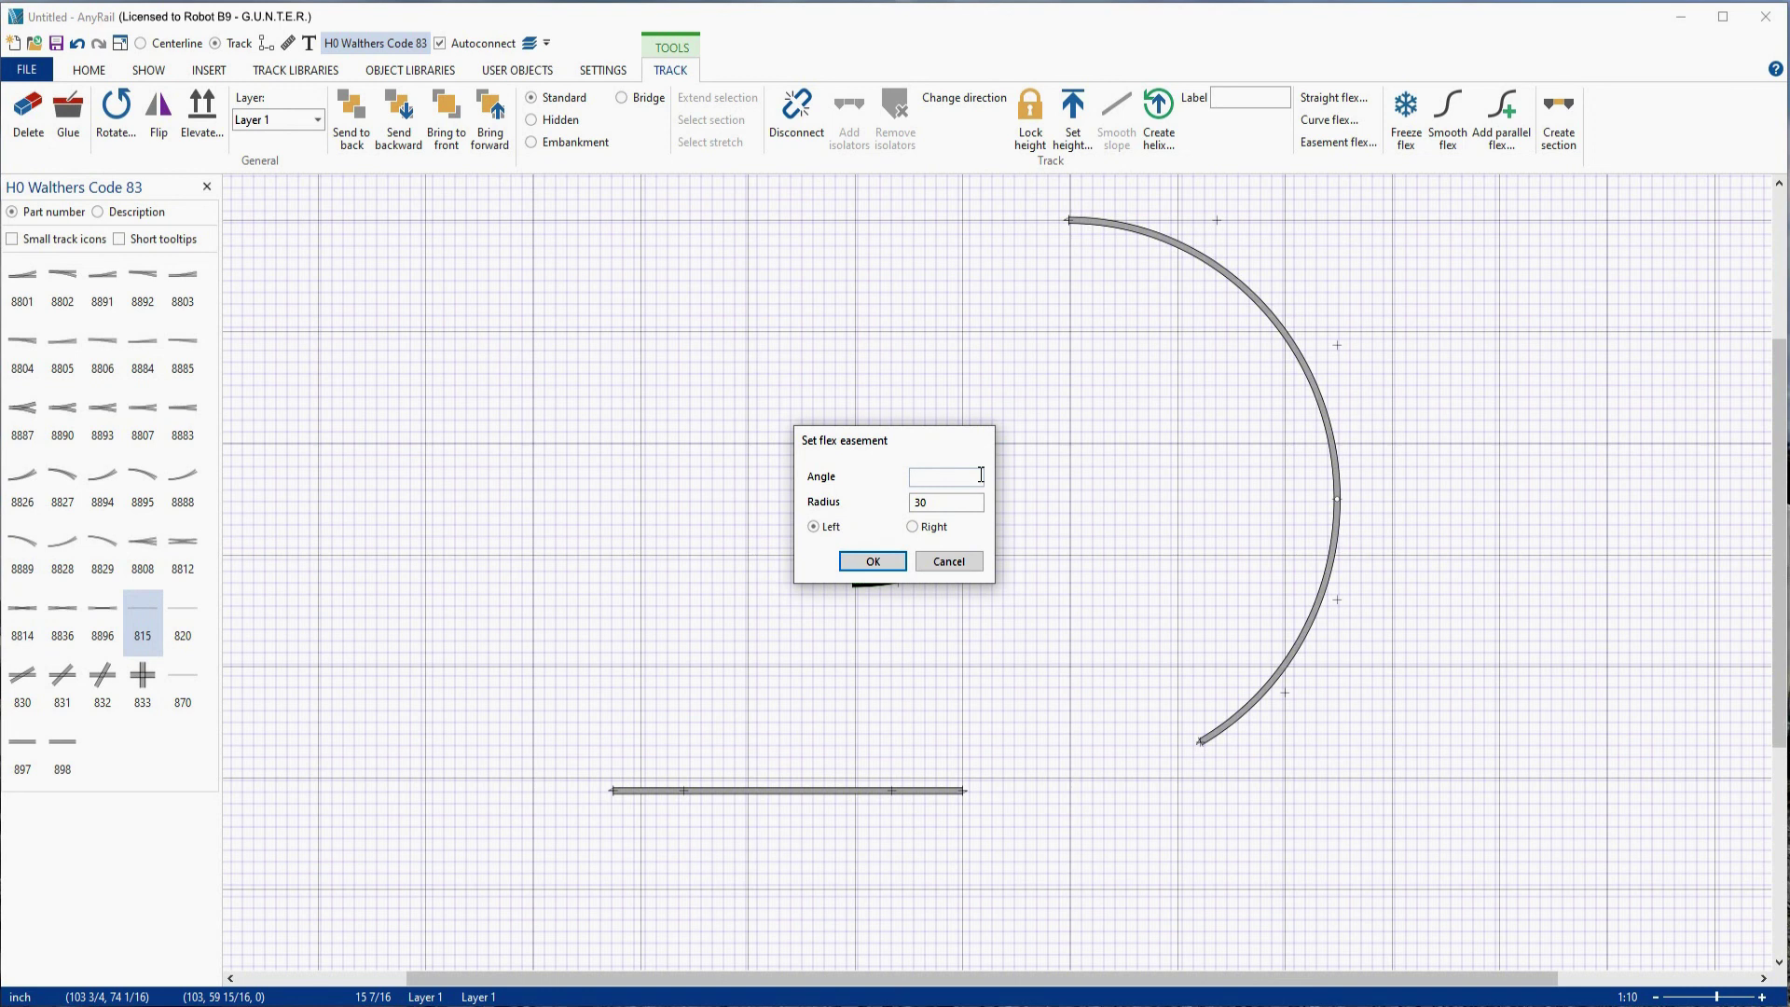
type("29.43")
double_click(932, 501)
type("42")
left_click(884, 557)
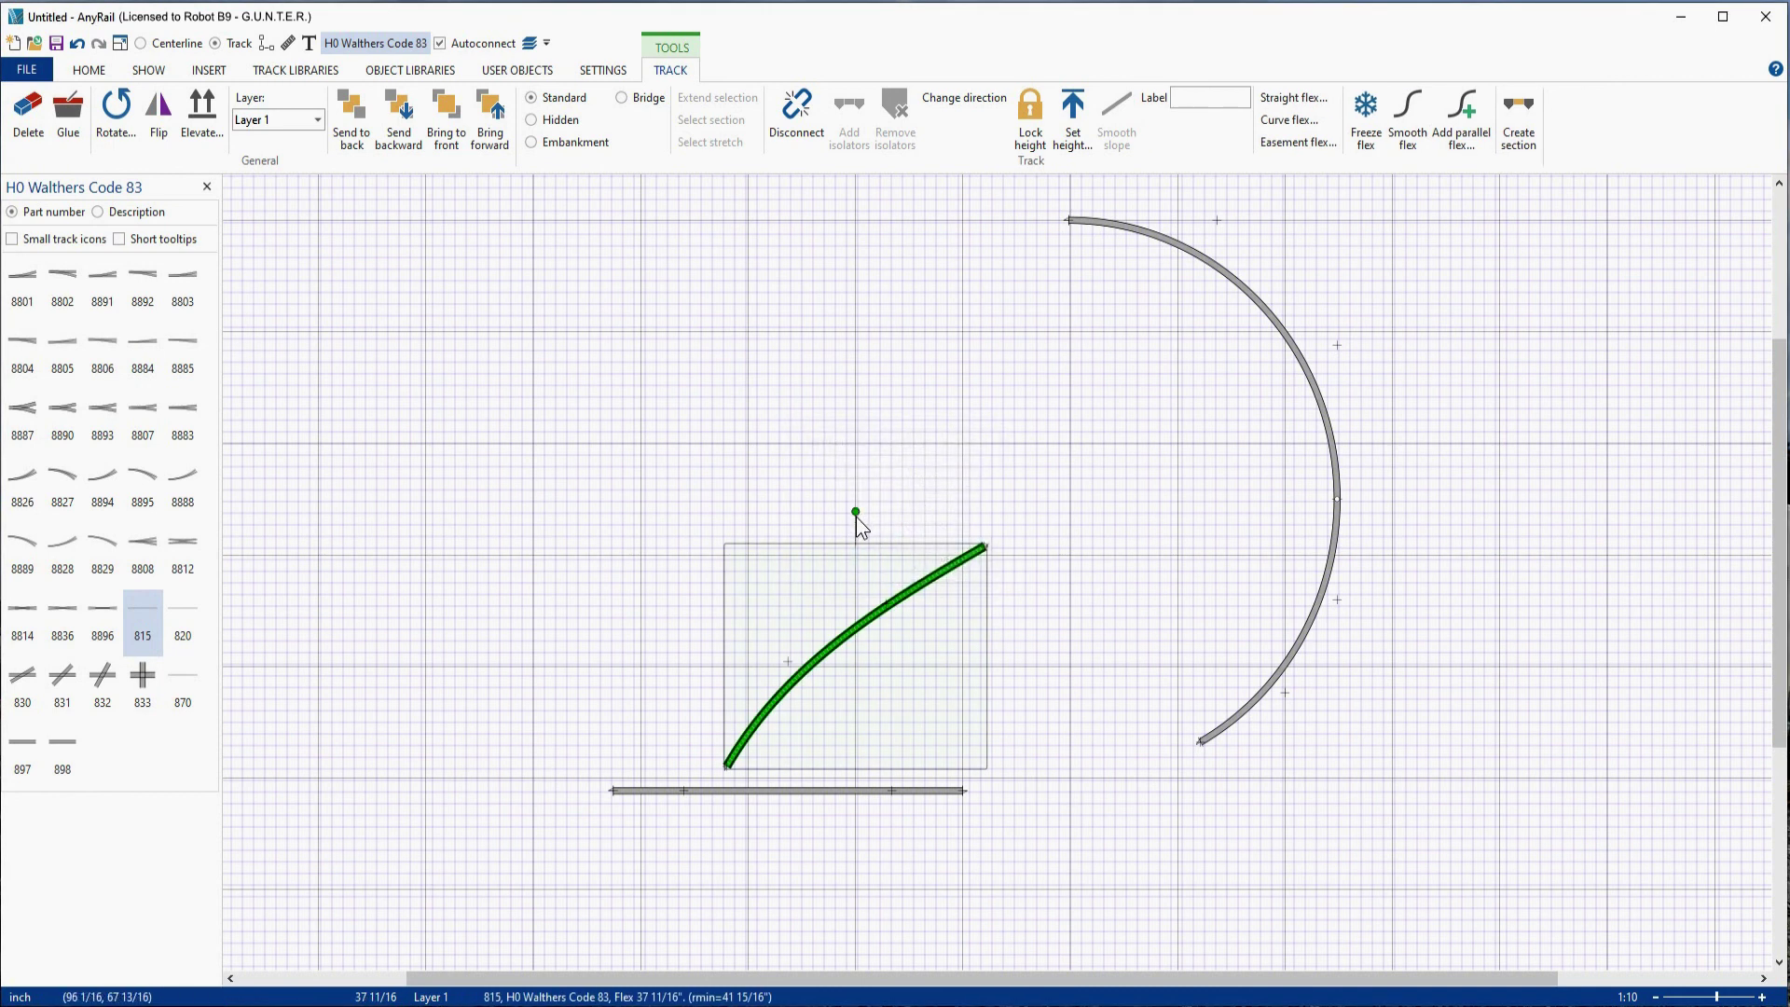
Step: Rotate the easement flex and connect it to the semicircle's cut end, and connect the straight flex to the easement's free end
left_click_drag(856, 514, 1063, 787)
key("Escape")
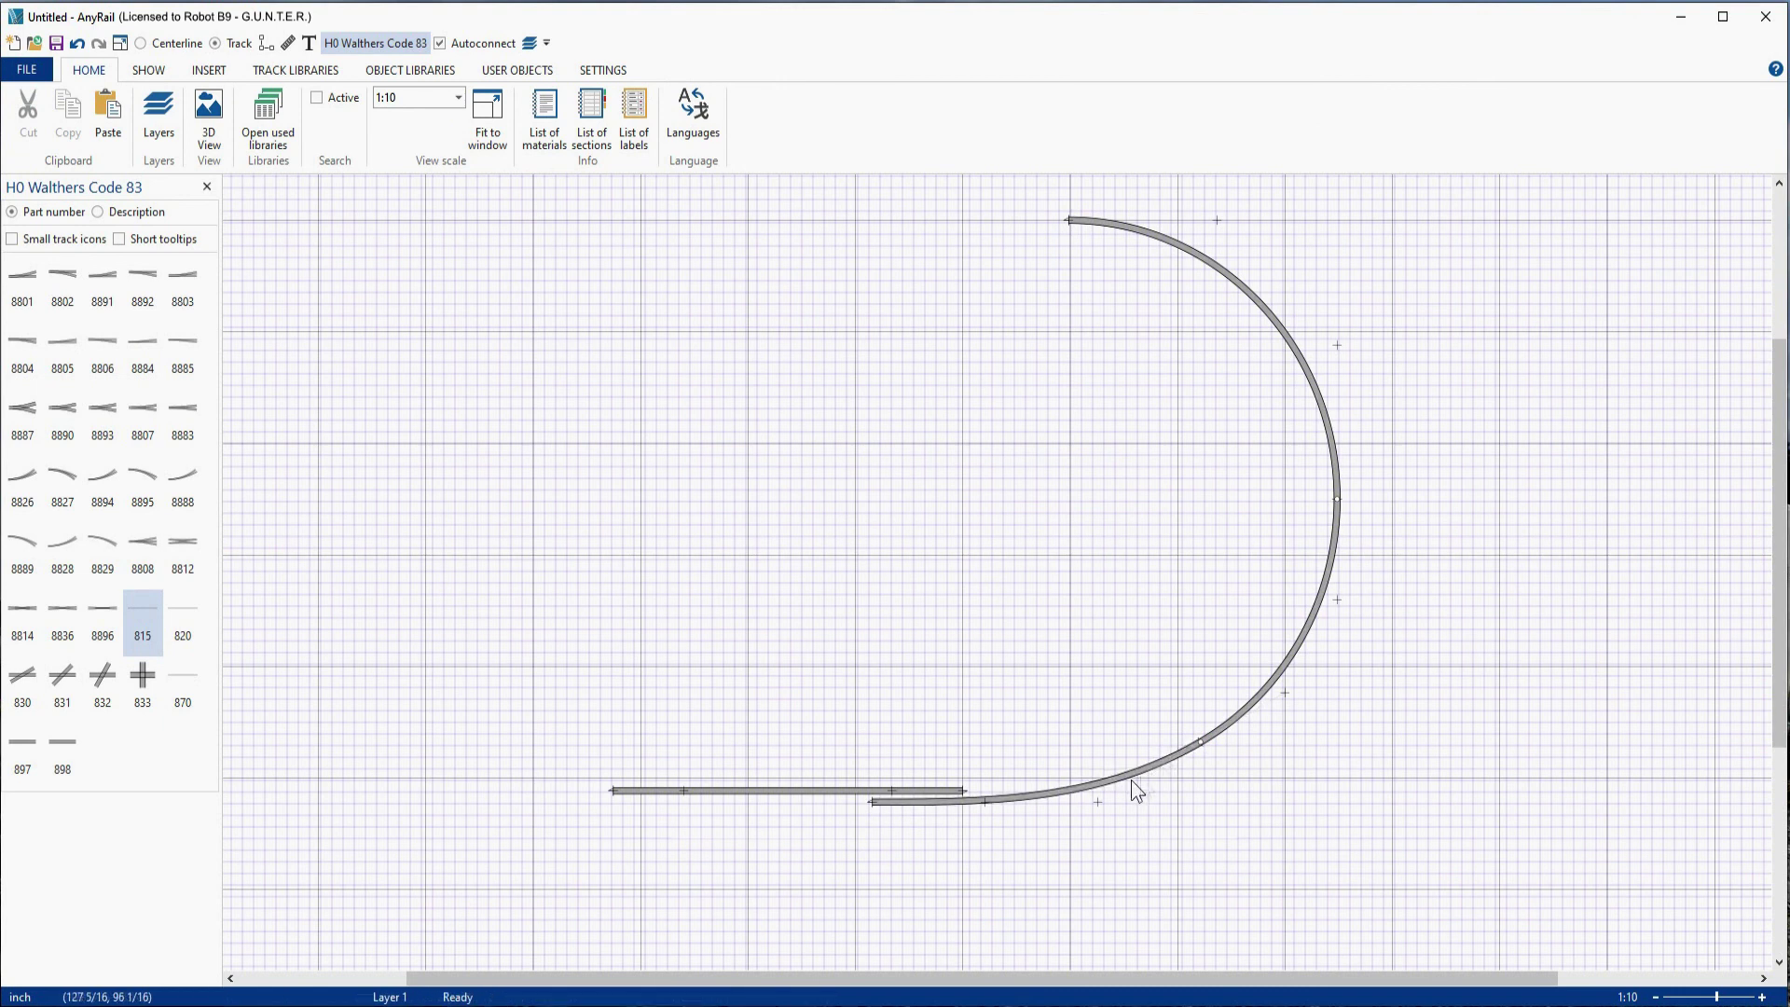
left_click_drag(852, 796, 765, 818)
left_click(765, 818)
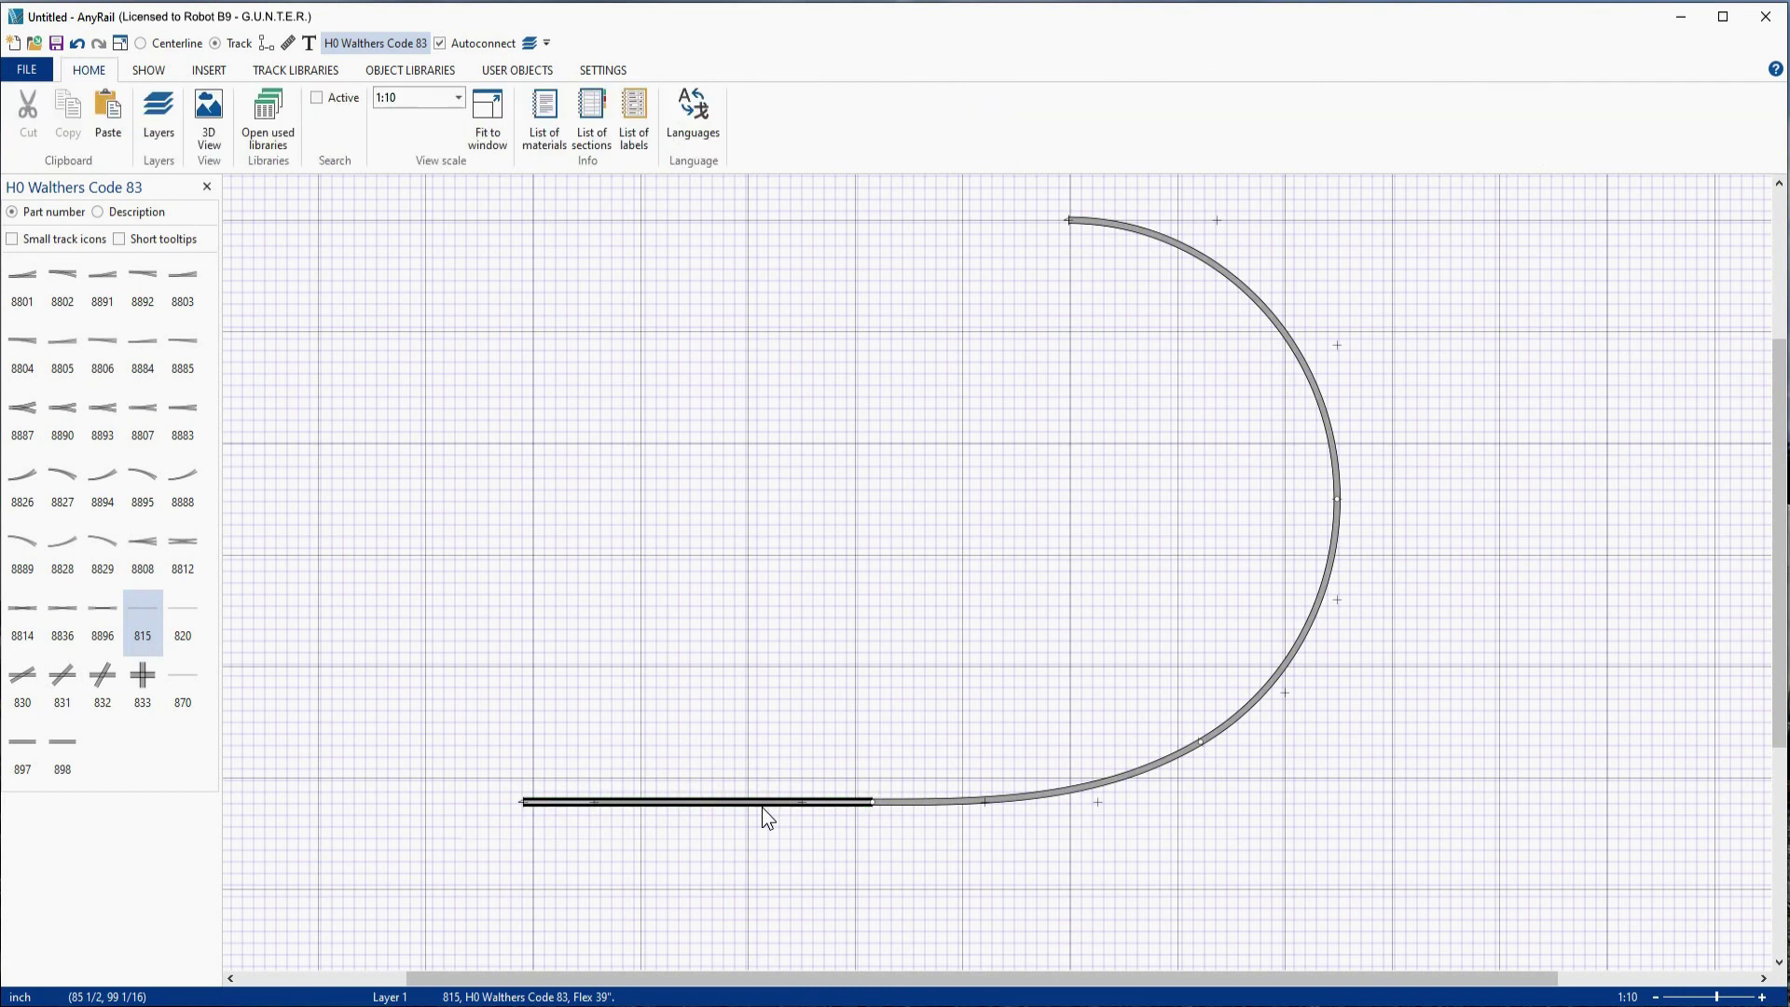
left_click(1027, 797)
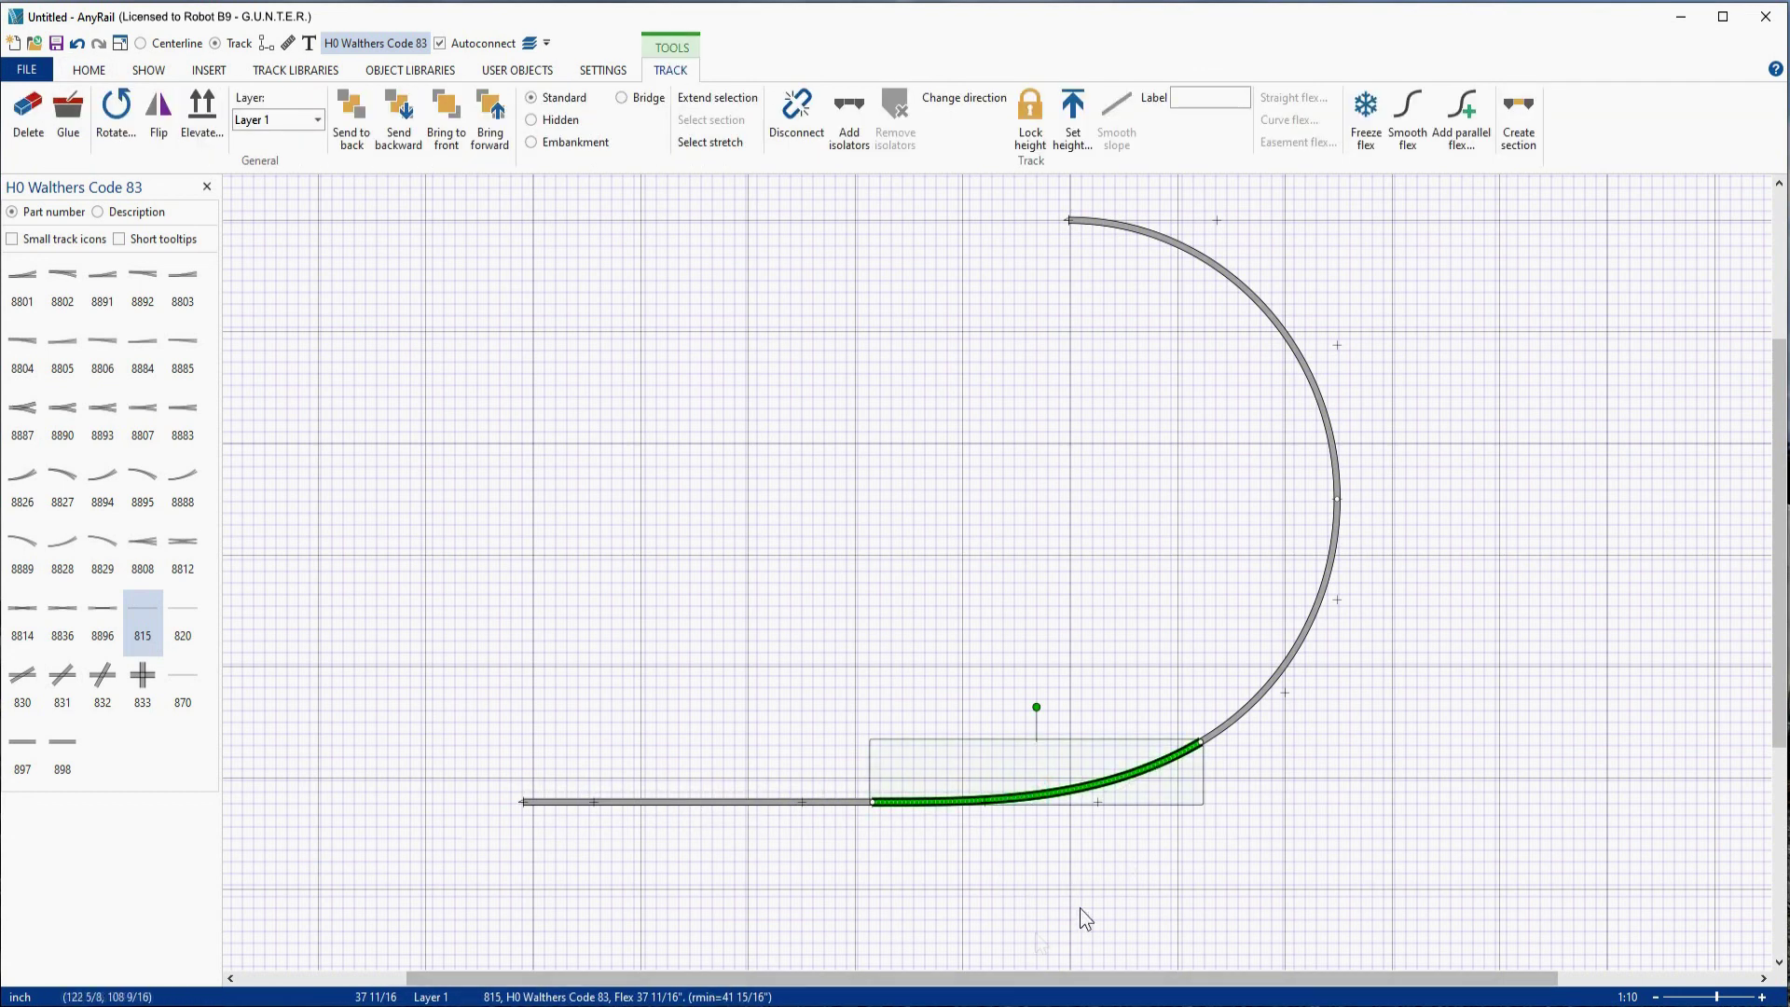